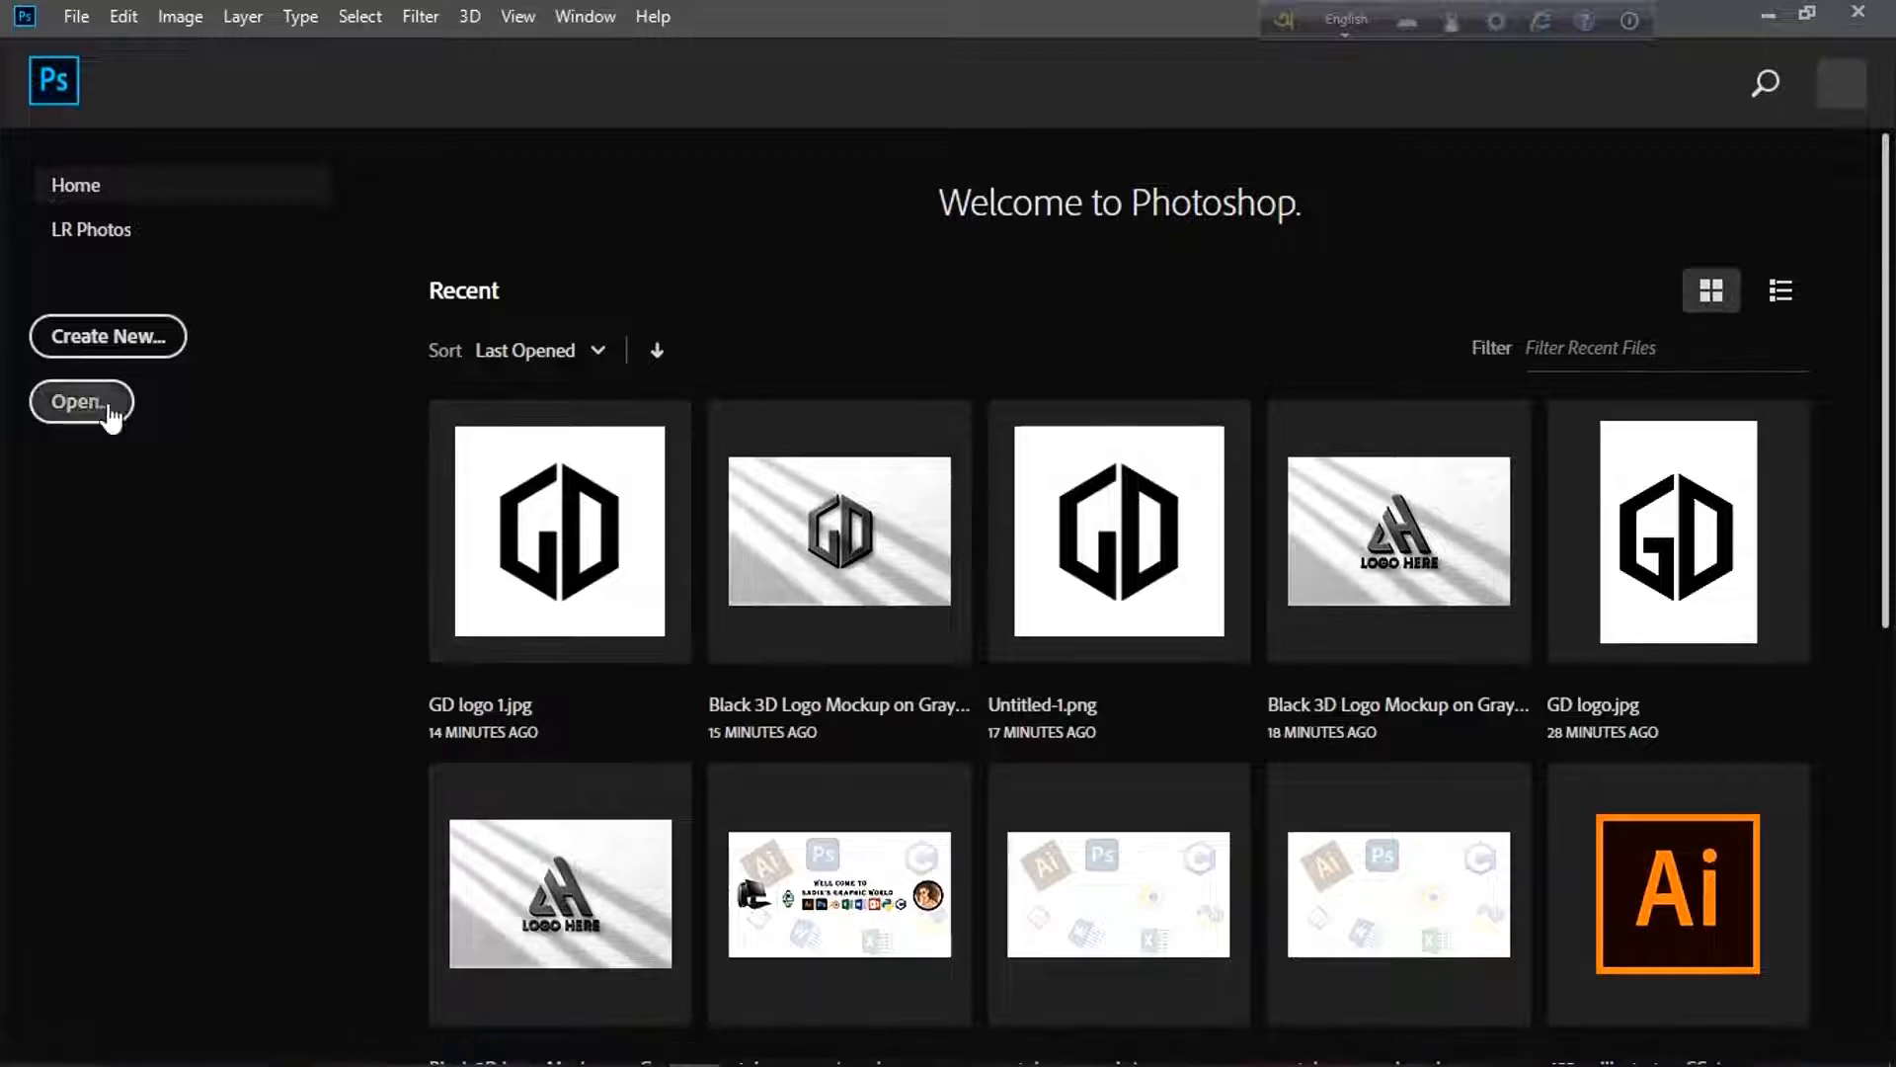
- Create a new 3000 x 3000 px document at 300 pixels/inch with a white background, named Gd logo
{"action": "left_click", "coordinate": [111, 348]}
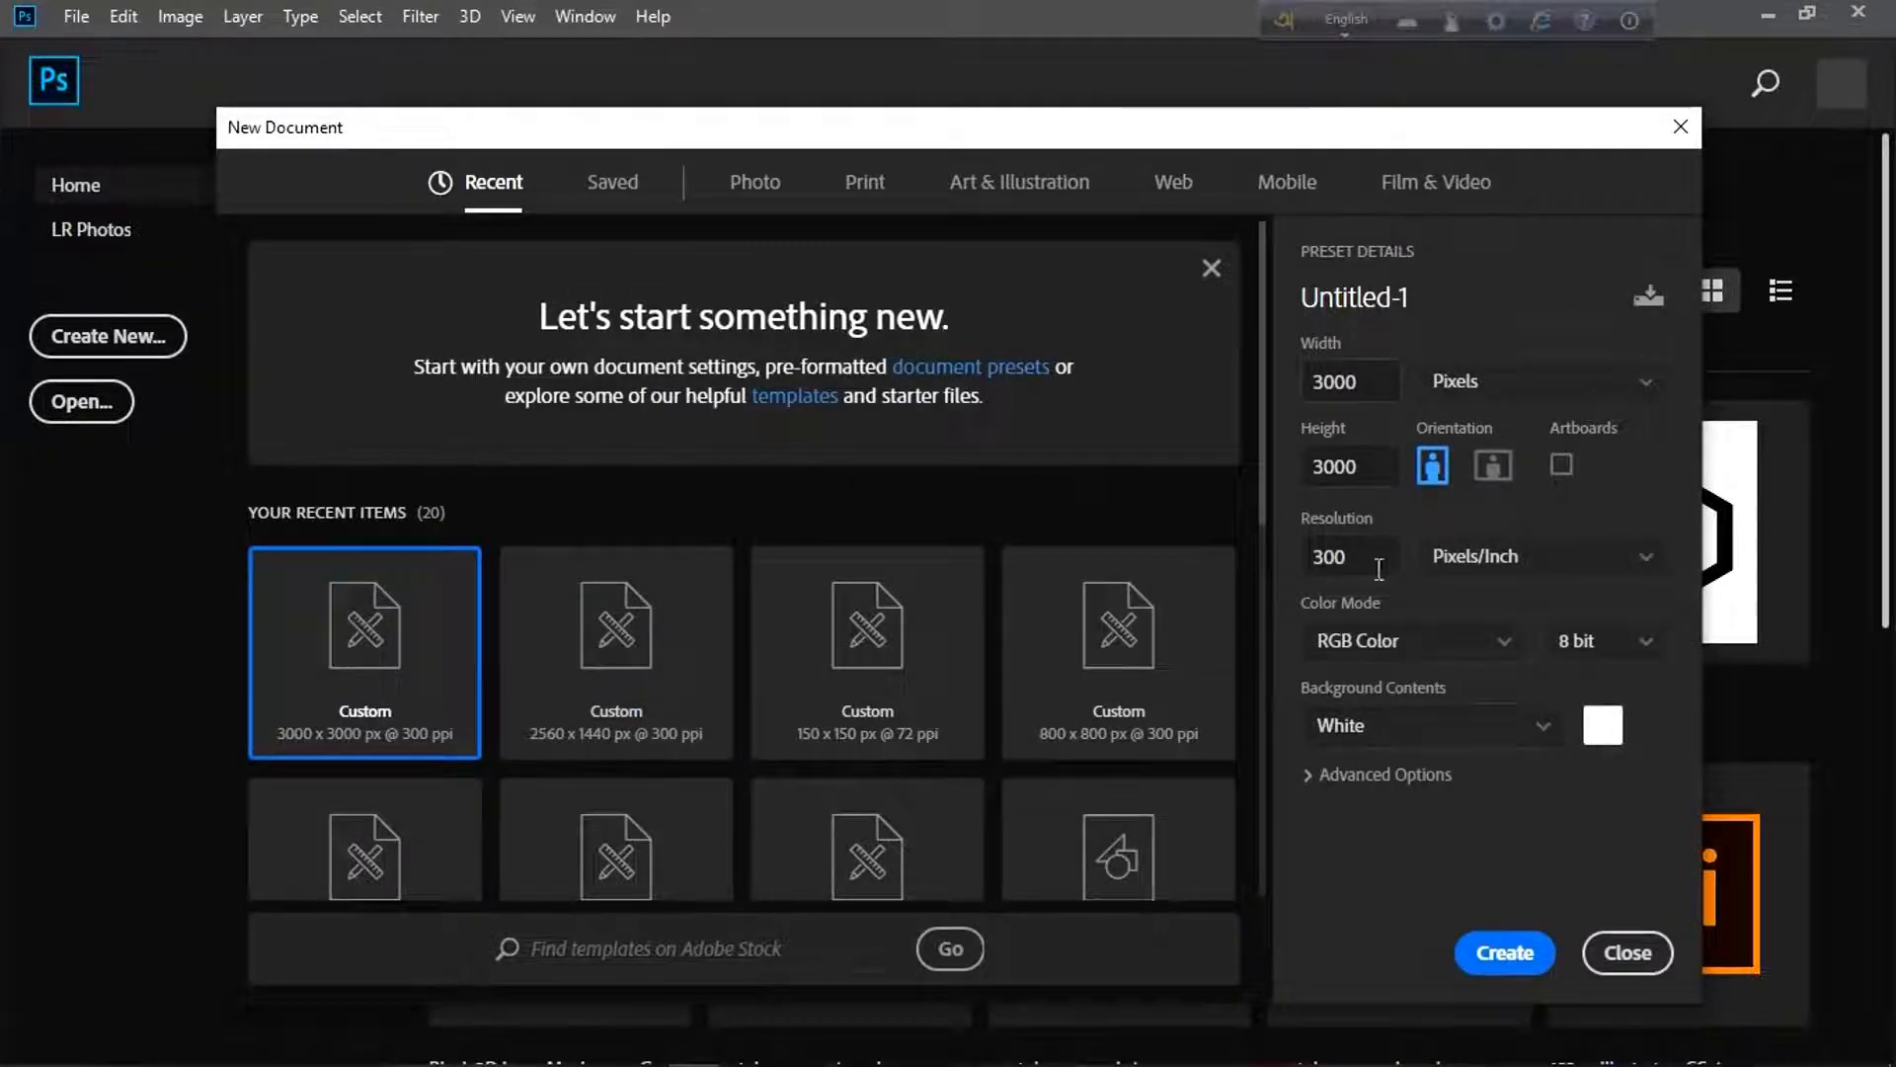
{"action": "left_click_drag", "start_coordinate": [1422, 298], "coordinate": [428, 293]}
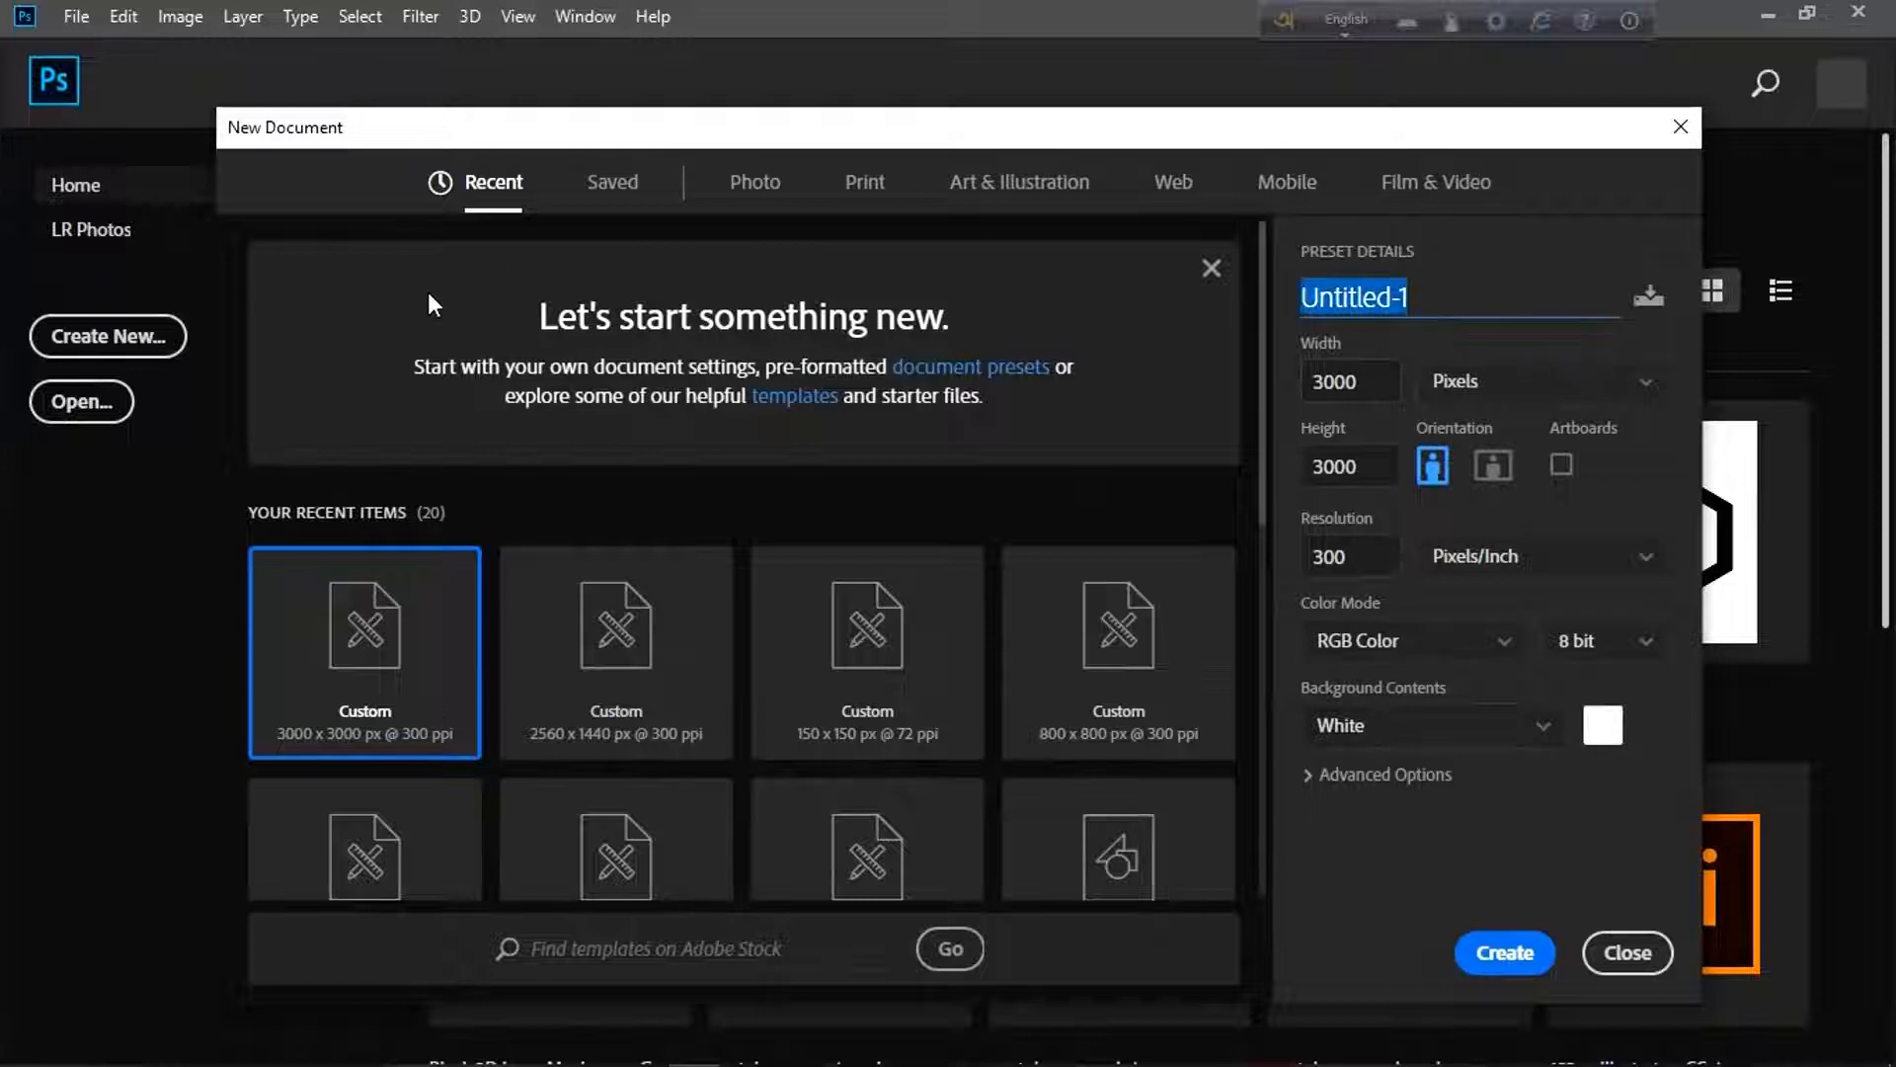
{"action": "type", "text": "G"}
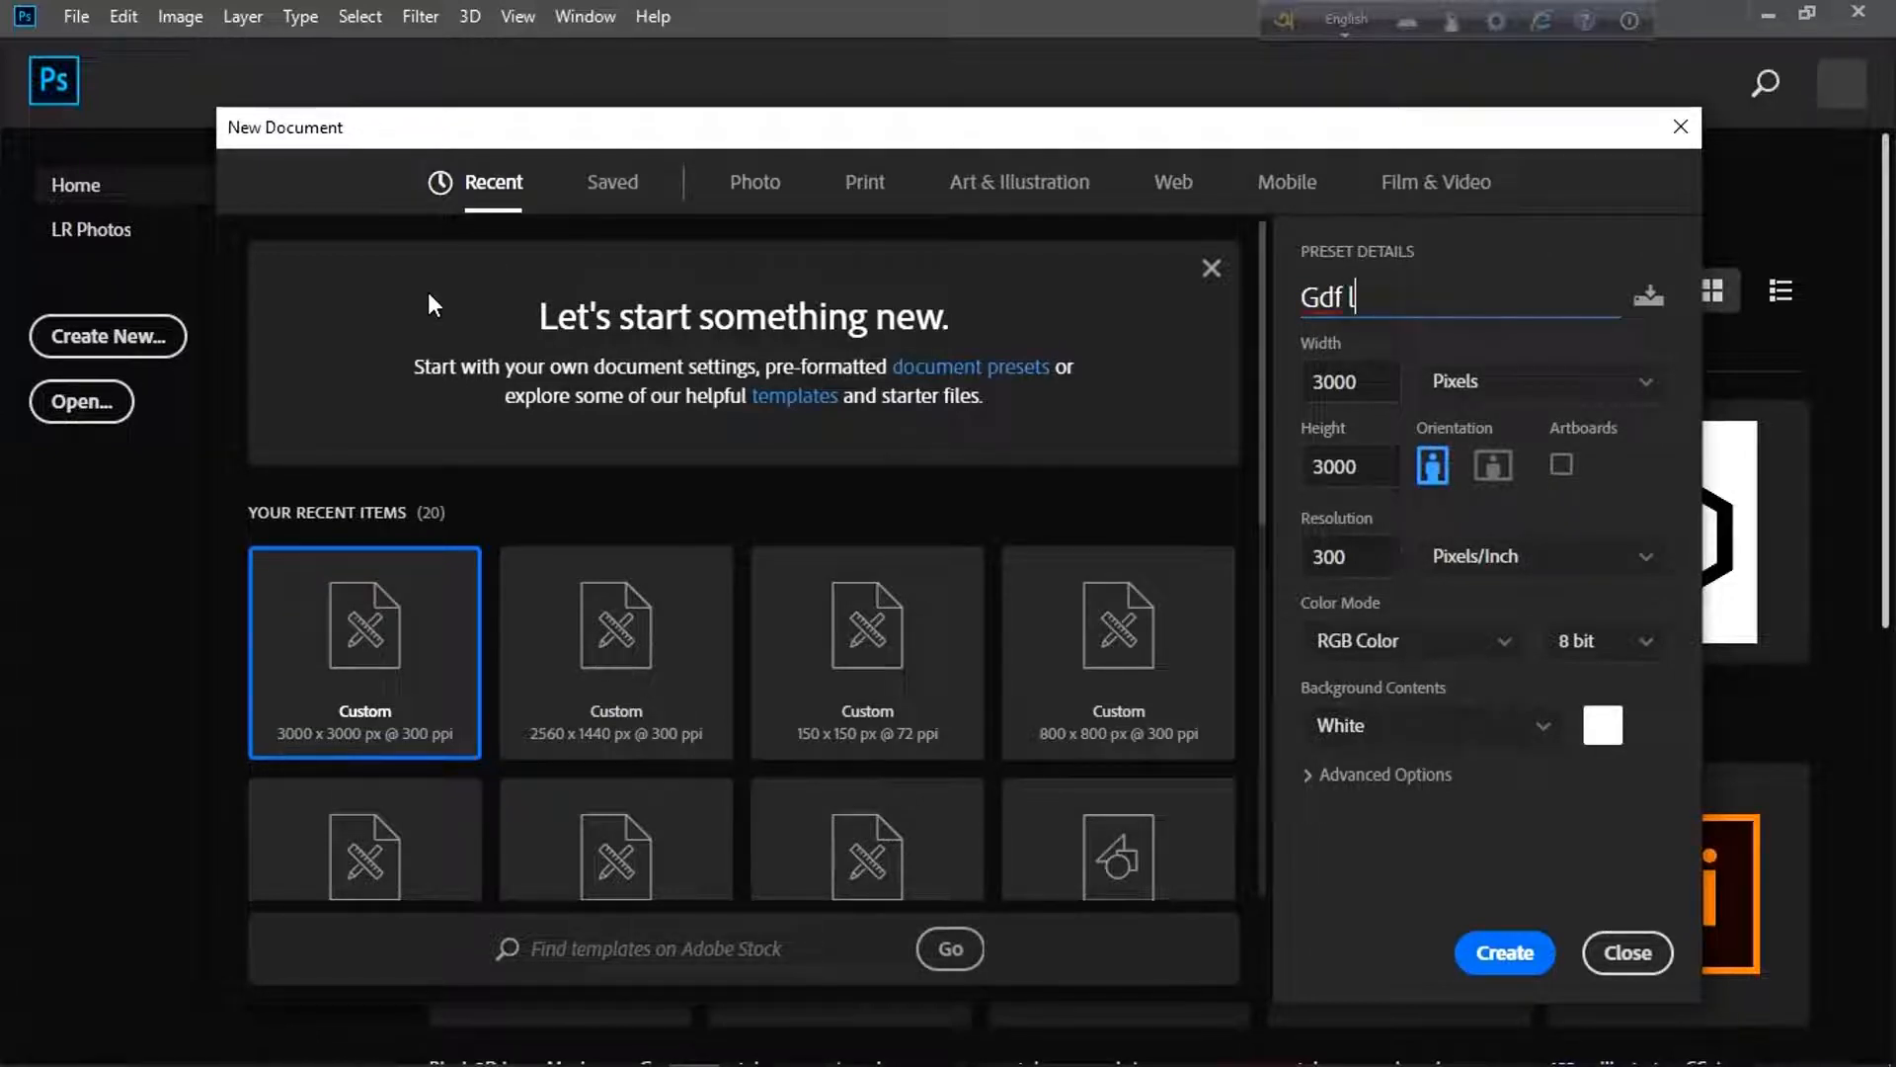
{"action": "type", "text": "d logo"}
{"action": "left_click", "coordinate": [1502, 951]}
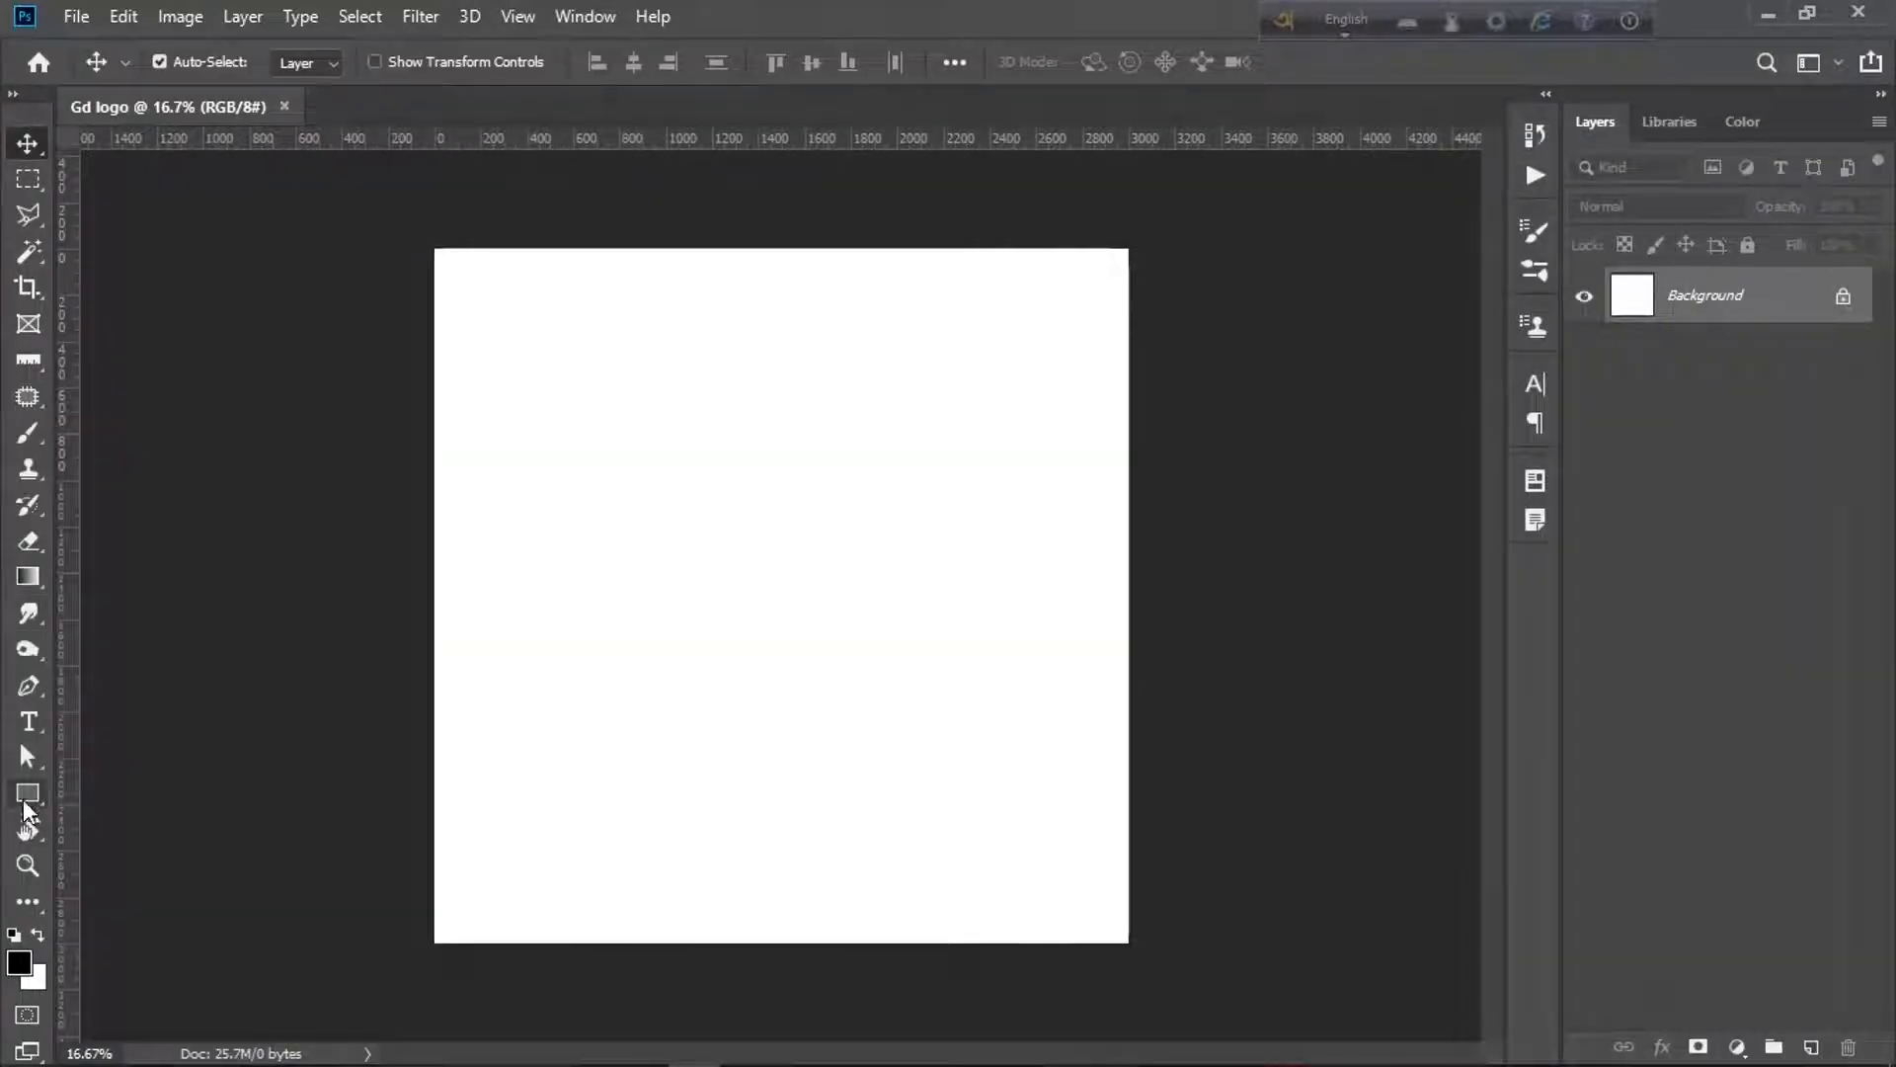
- Draw a six-sided polygon with the Polygon tool, about 1864 px wide and 2136 px high, with a point facing up
{"action": "left_click_drag", "start_coordinate": [23, 796], "coordinate": [105, 812]}
{"action": "left_click", "coordinate": [121, 872]}
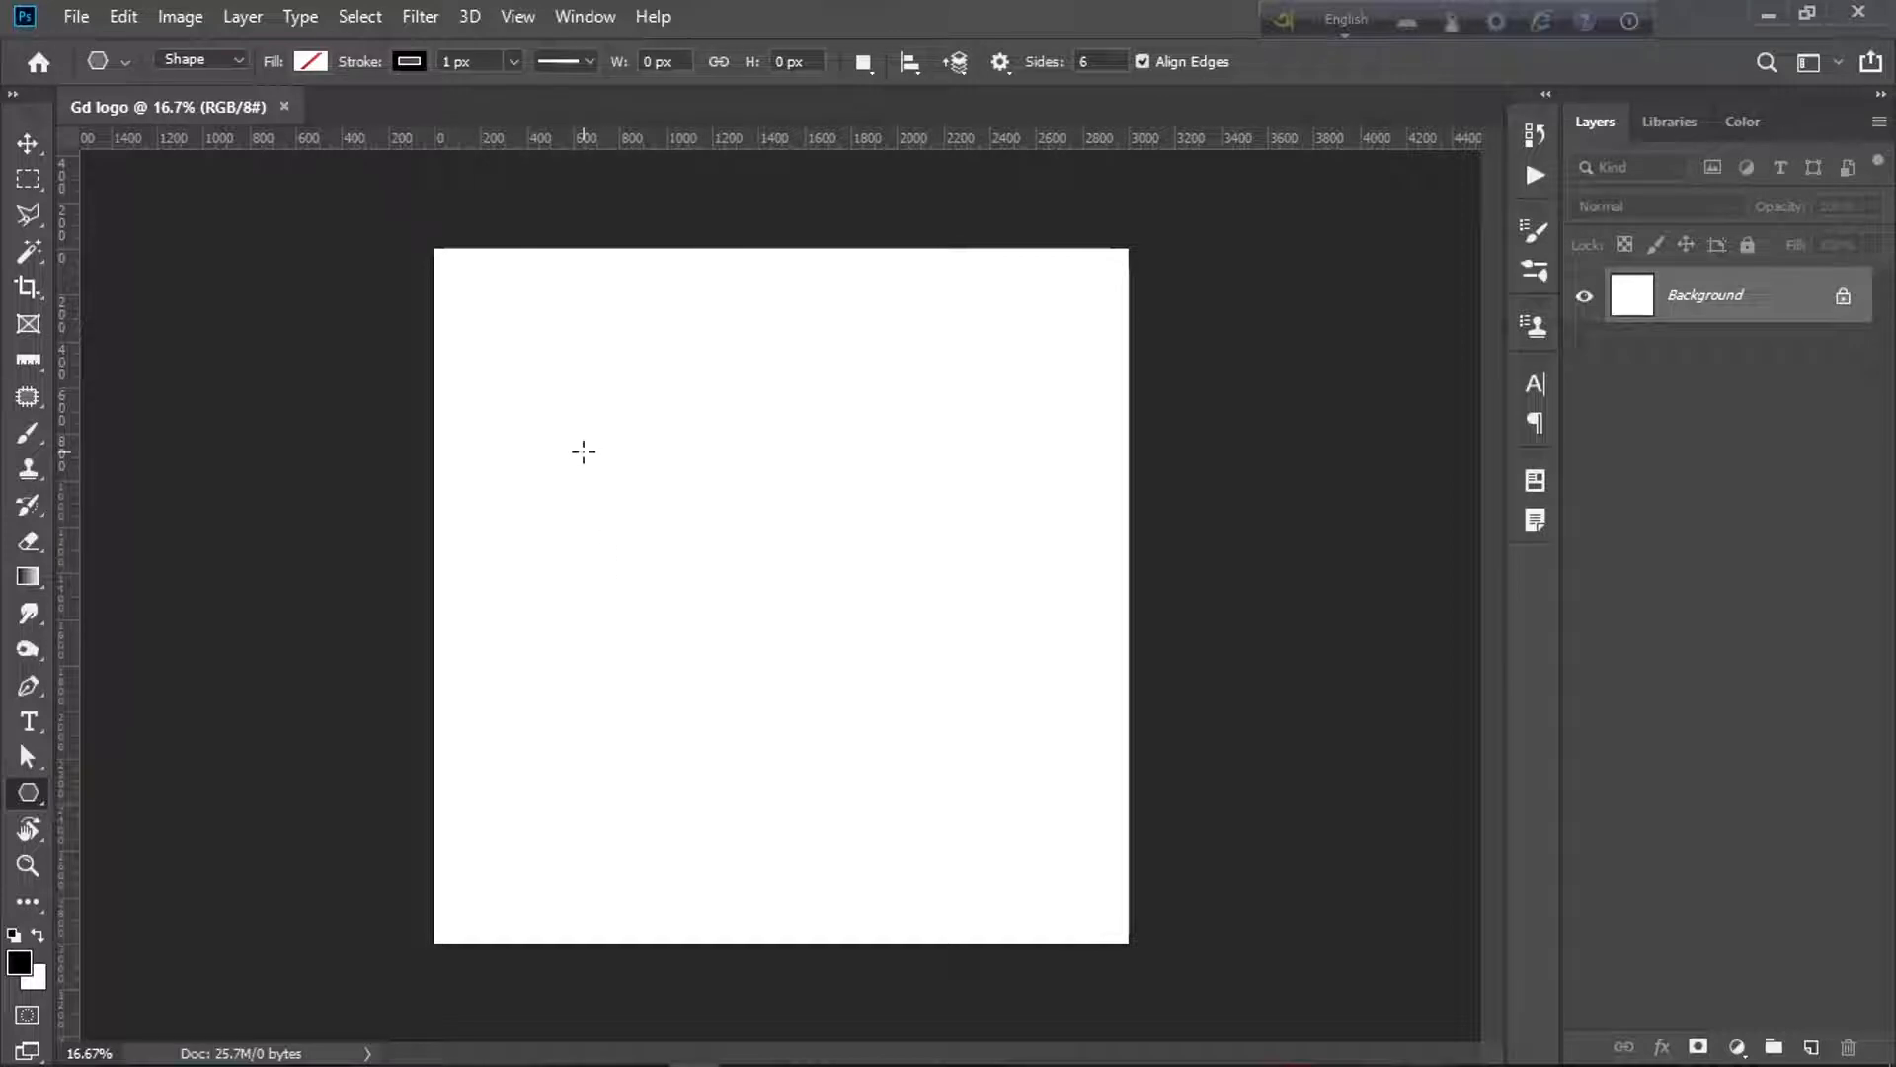
{"action": "left_click_drag", "start_coordinate": [583, 452], "coordinate": [795, 577]}
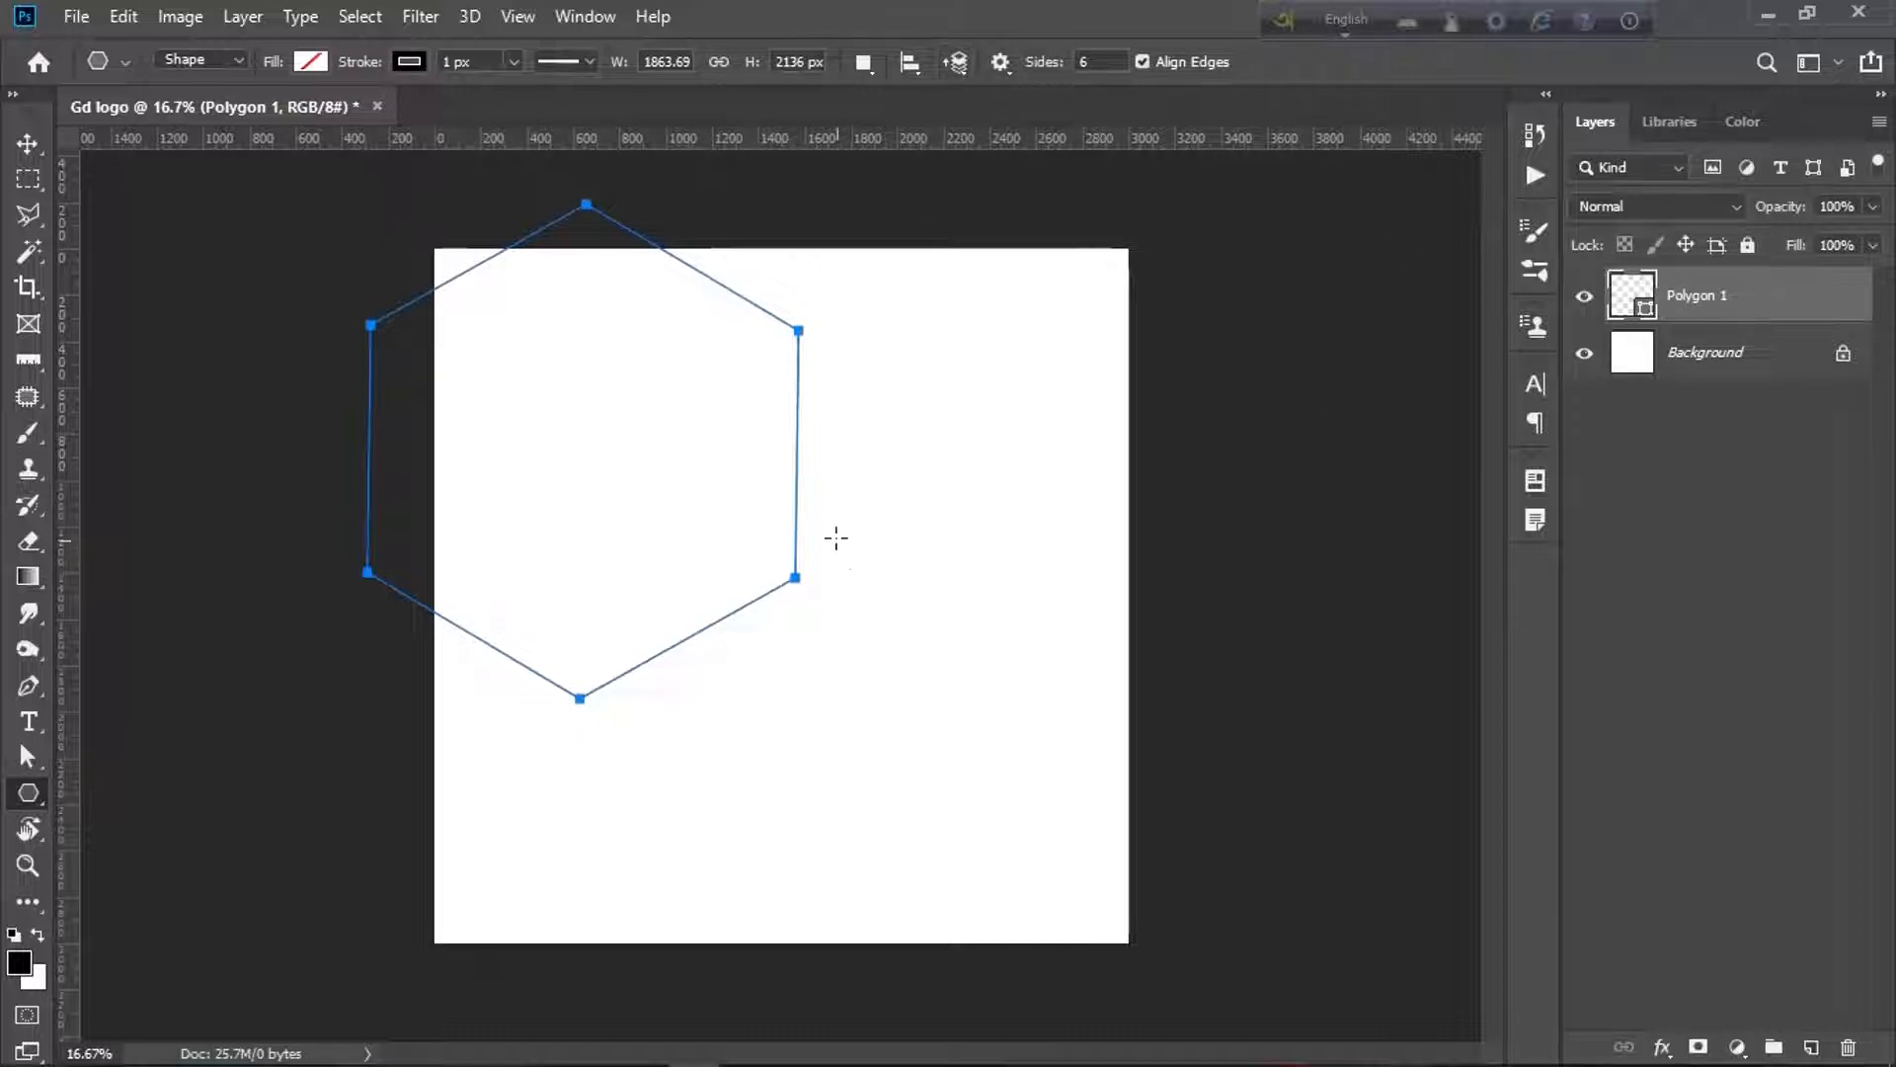
- Reduce the hexagon's stroke width to about 0.81 px and hide its path outline
{"action": "left_click", "coordinate": [515, 62]}
{"action": "left_click_drag", "start_coordinate": [508, 97], "coordinate": [509, 91]}
{"action": "left_click", "coordinate": [512, 144]}
{"action": "key", "text": "ctrl+h"}
- Centre the hexagon on the canvas and rotate it by -0.30 degrees so its sides stand vertical
{"action": "key", "text": "v"}
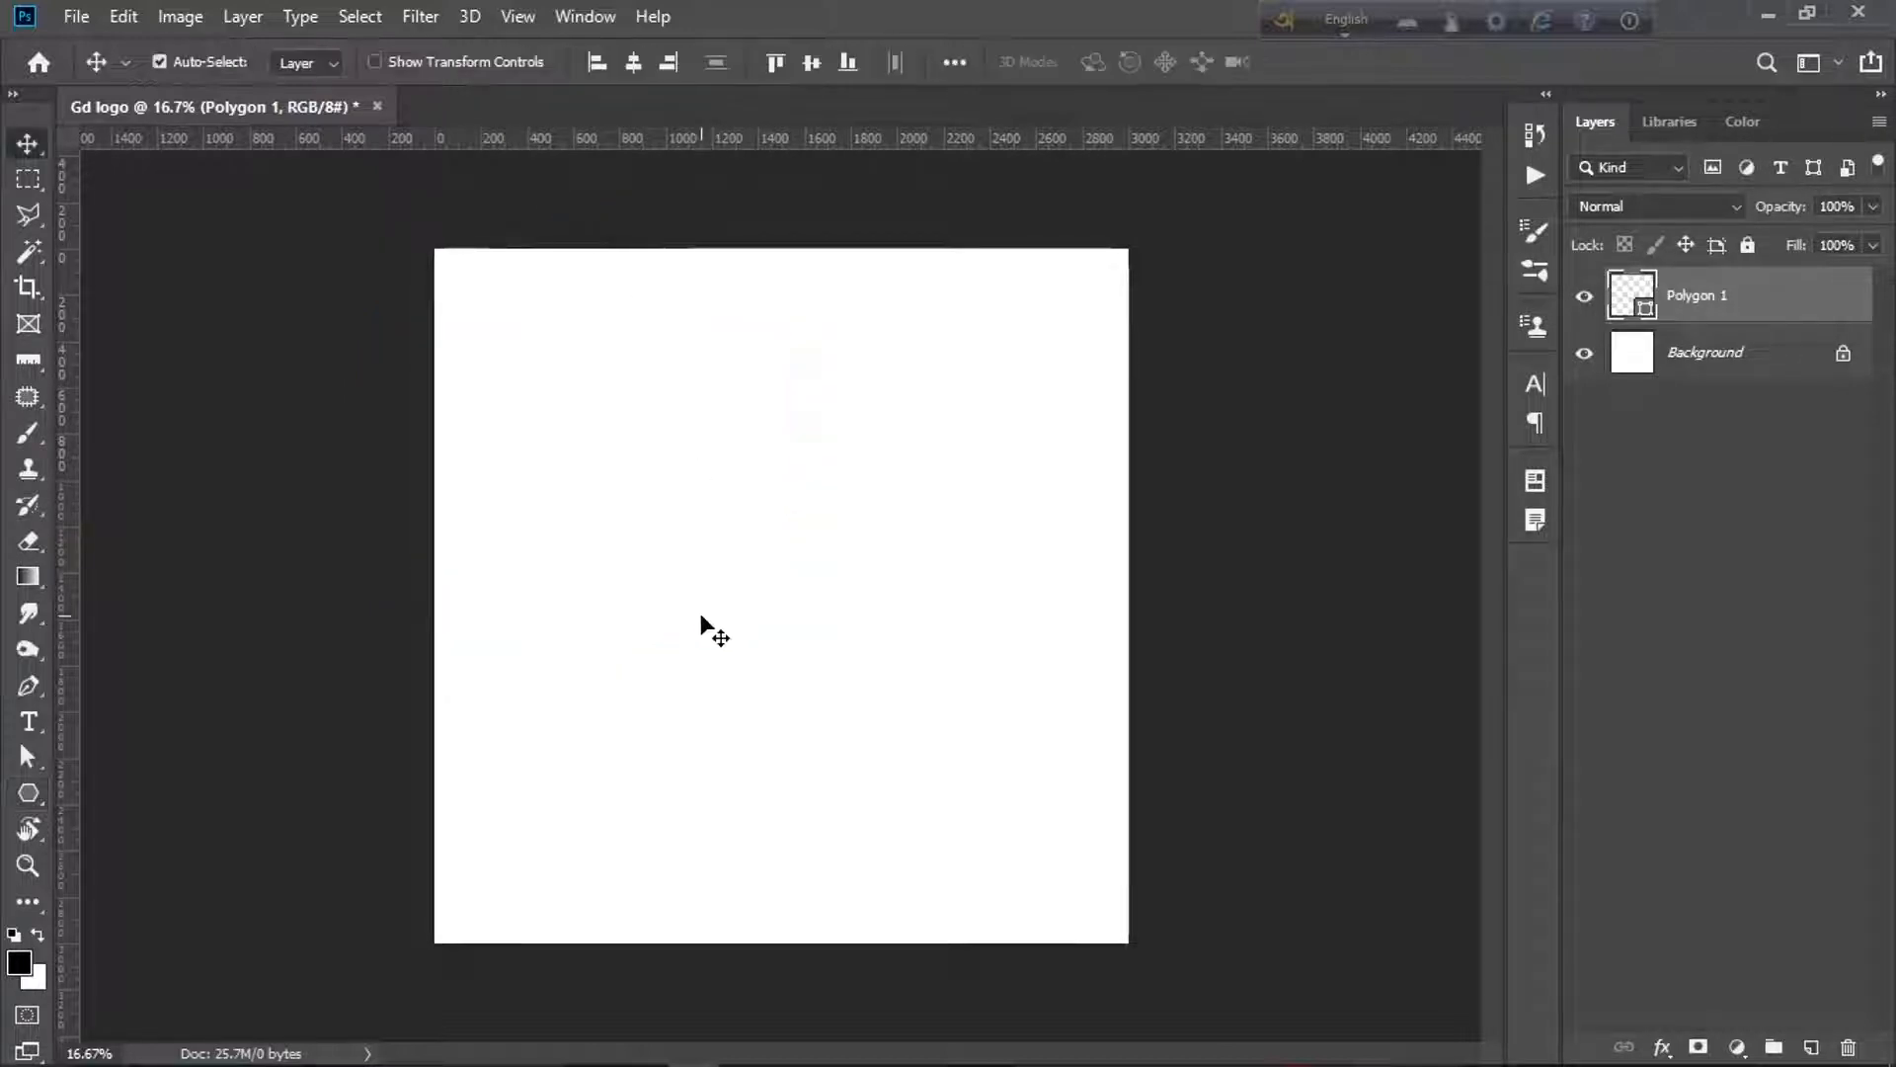
{"action": "left_click_drag", "start_coordinate": [694, 640], "coordinate": [842, 720]}
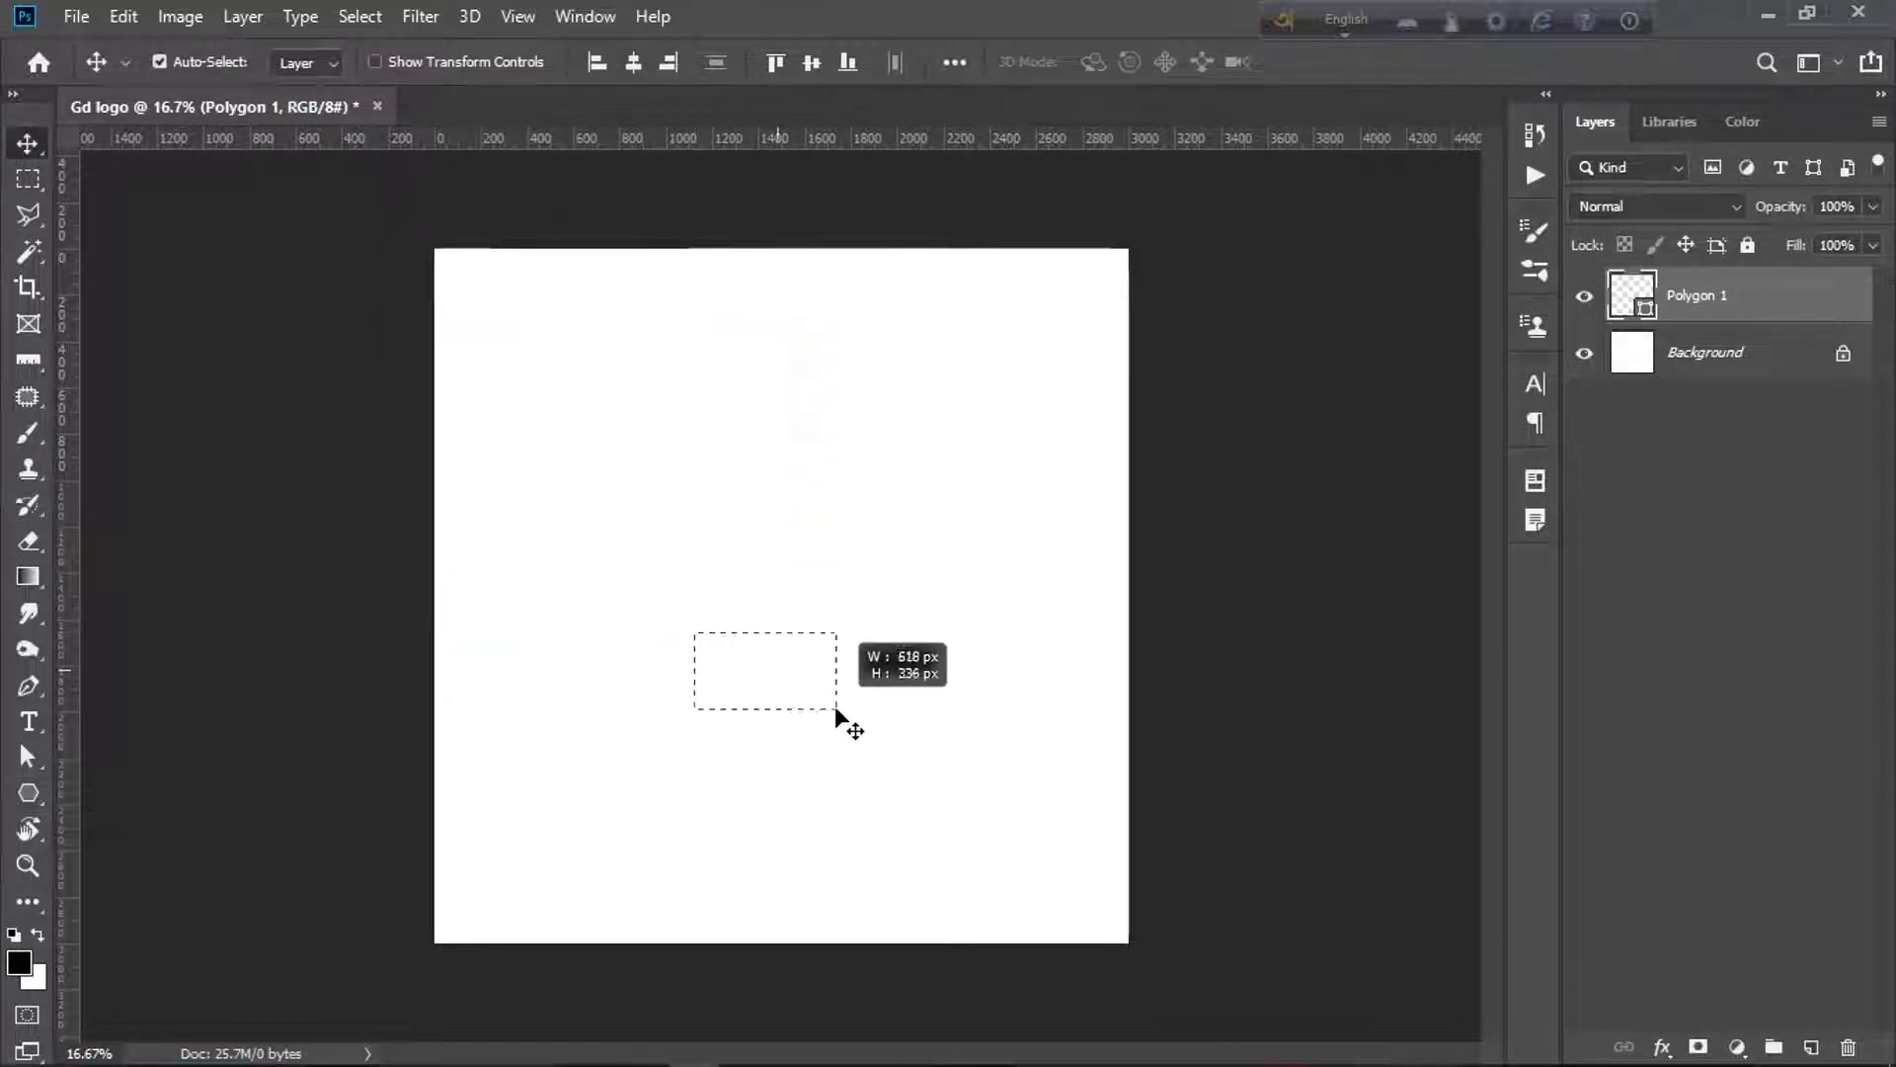
{"action": "left_click", "coordinate": [811, 63]}
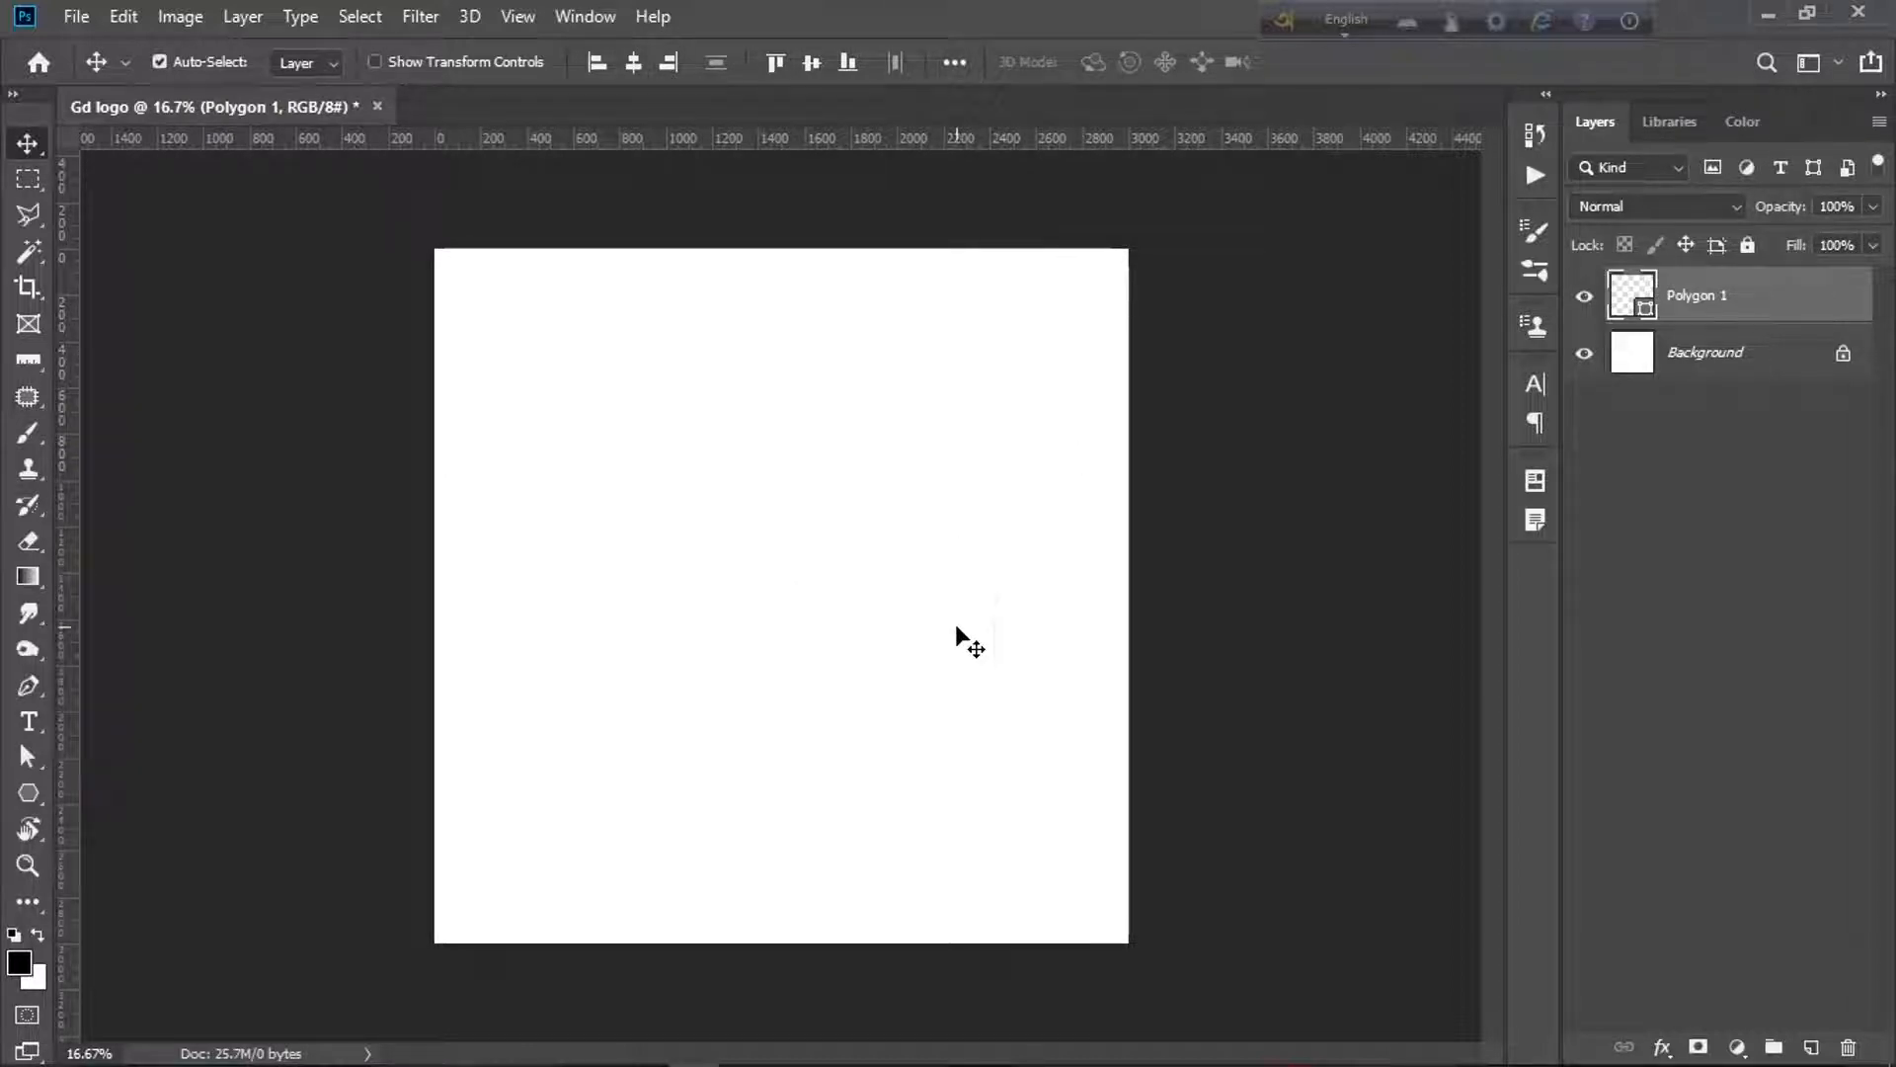
{"action": "key", "text": "ctrl+t"}
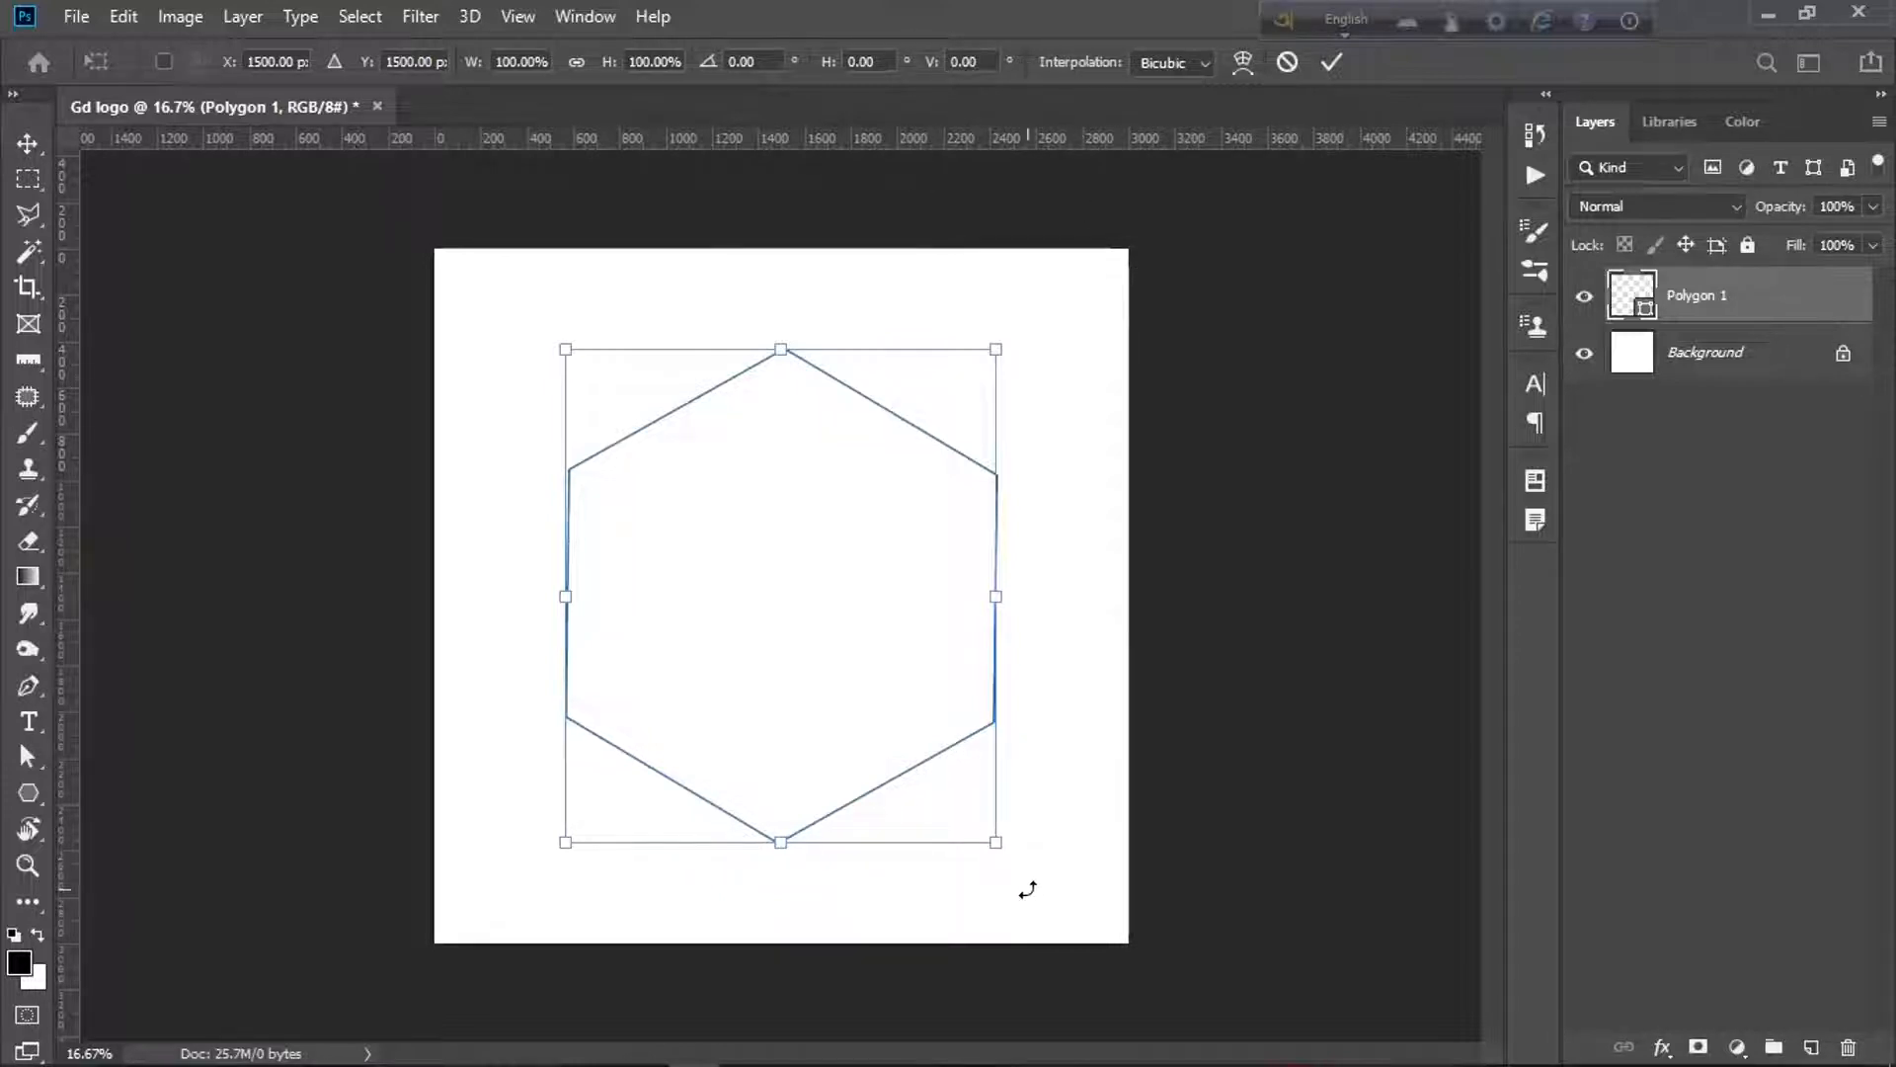
{"action": "mouse_move", "coordinate": [1023, 860]}
{"action": "left_mouse_down"}
{"action": "mouse_move", "coordinate": [1007, 847]}
{"action": "mouse_move", "coordinate": [1021, 859]}
{"action": "left_mouse_up"}
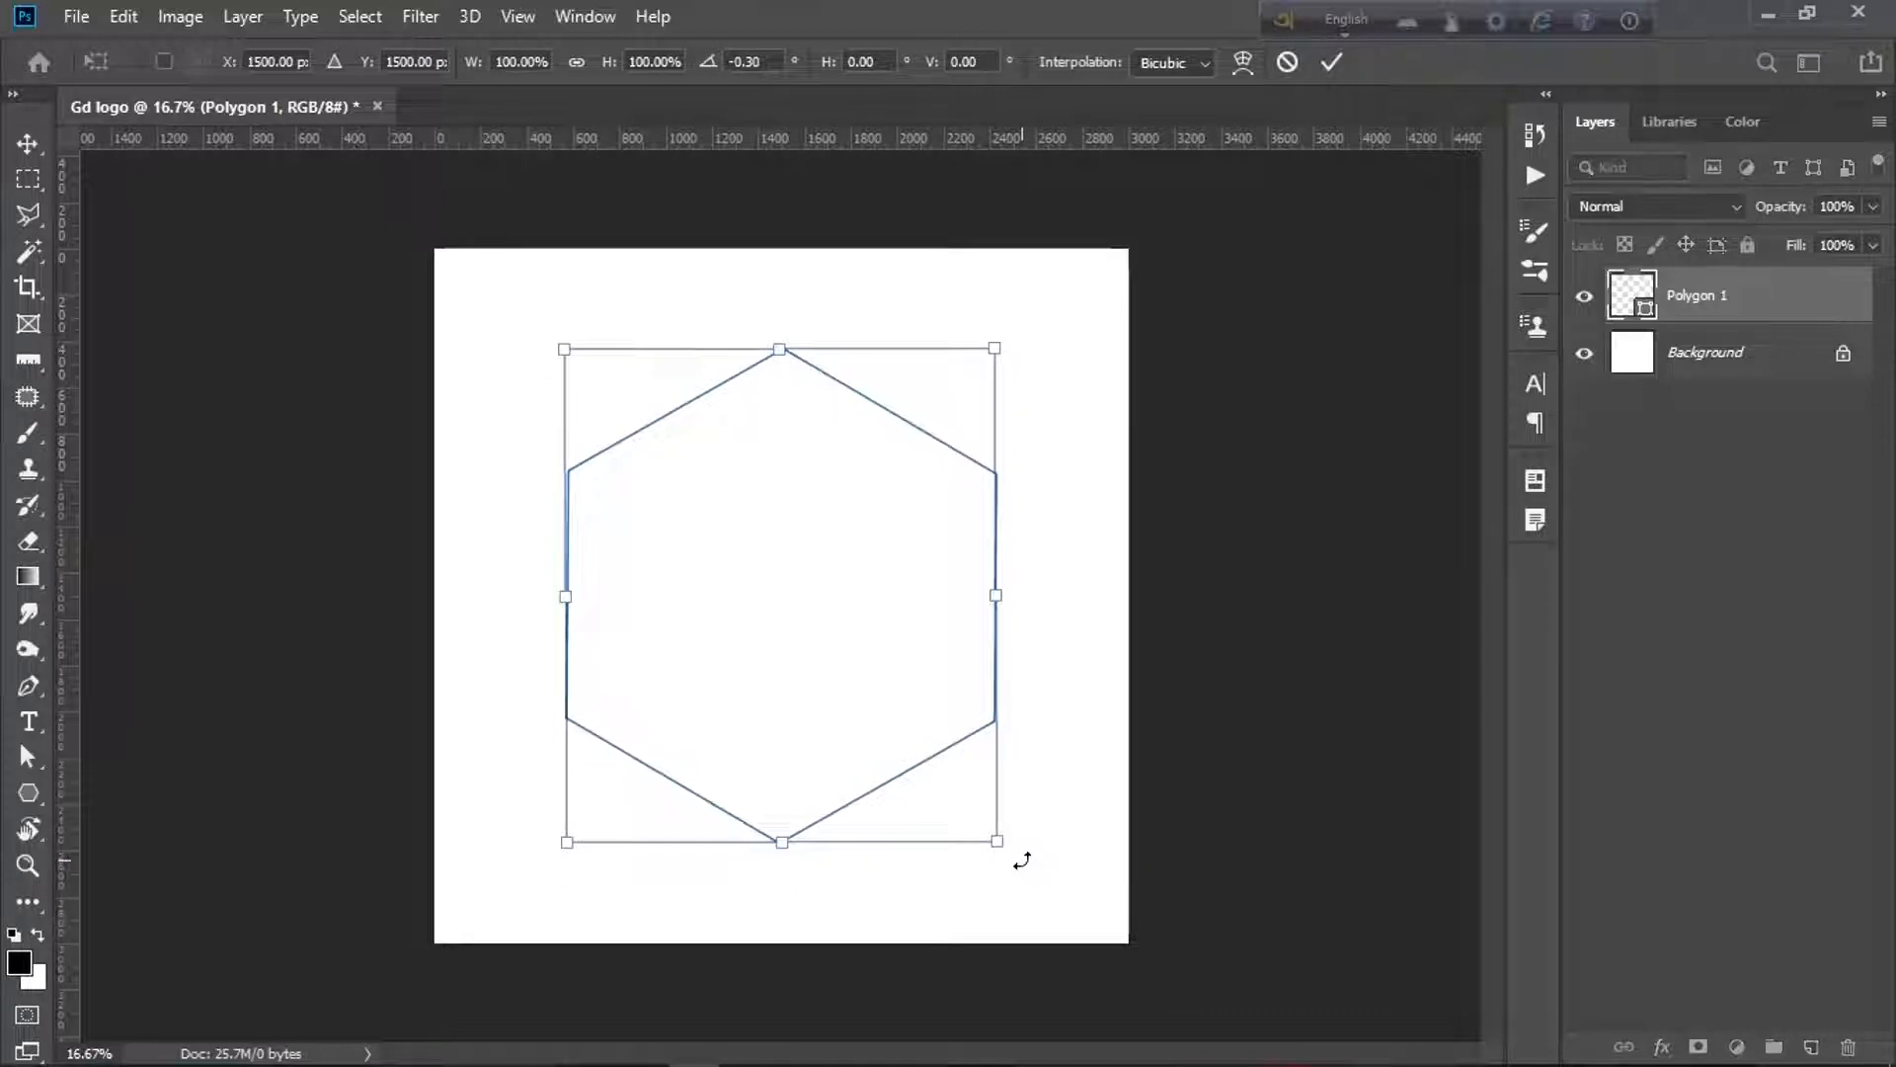
{"action": "key", "text": "Return"}
- Draw a rectangle about 1098 px wide and 266 px high near the canvas's upper-left corner
{"action": "scroll", "coordinate": [790, 619], "scroll_direction": "up", "scroll_amount": 1}
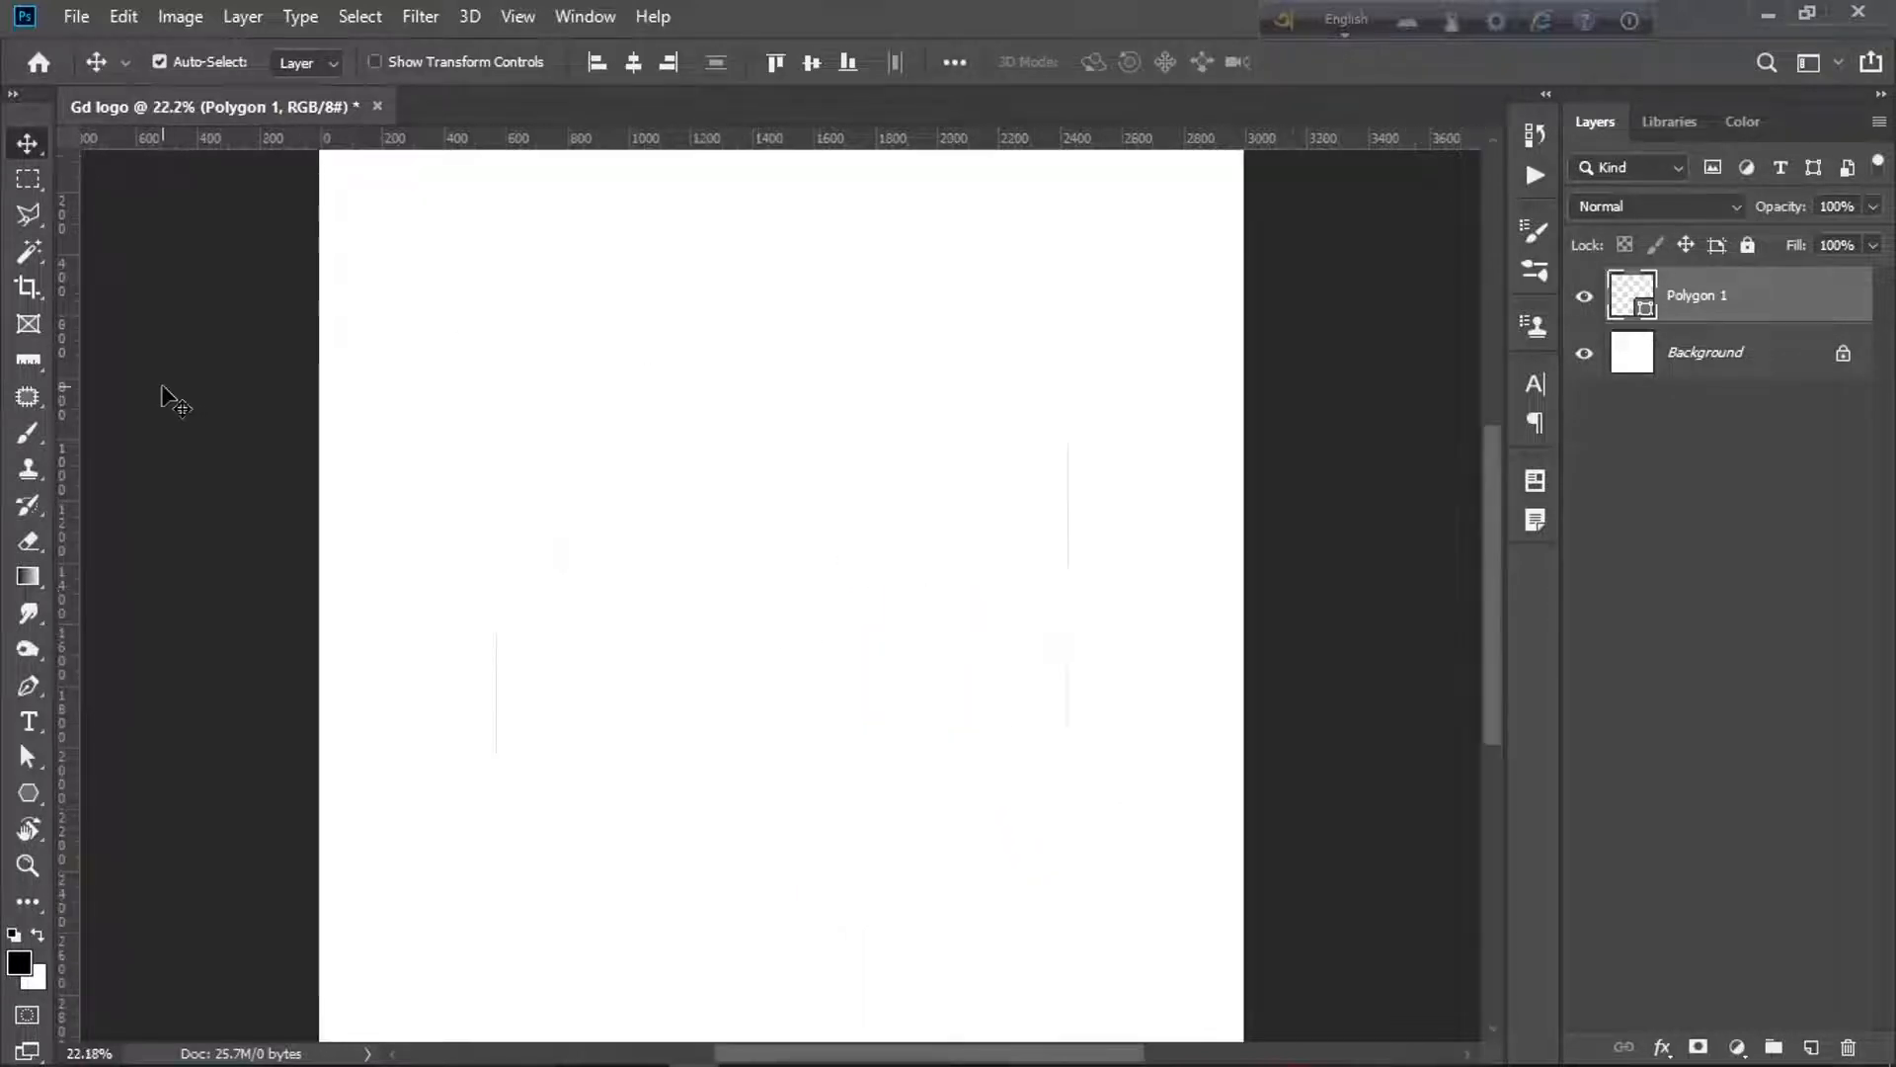
{"action": "scroll", "coordinate": [169, 402], "scroll_direction": "up", "scroll_amount": 1}
{"action": "left_click_drag", "start_coordinate": [28, 793], "coordinate": [96, 790]}
{"action": "left_click_drag", "start_coordinate": [366, 234], "coordinate": [703, 315]}
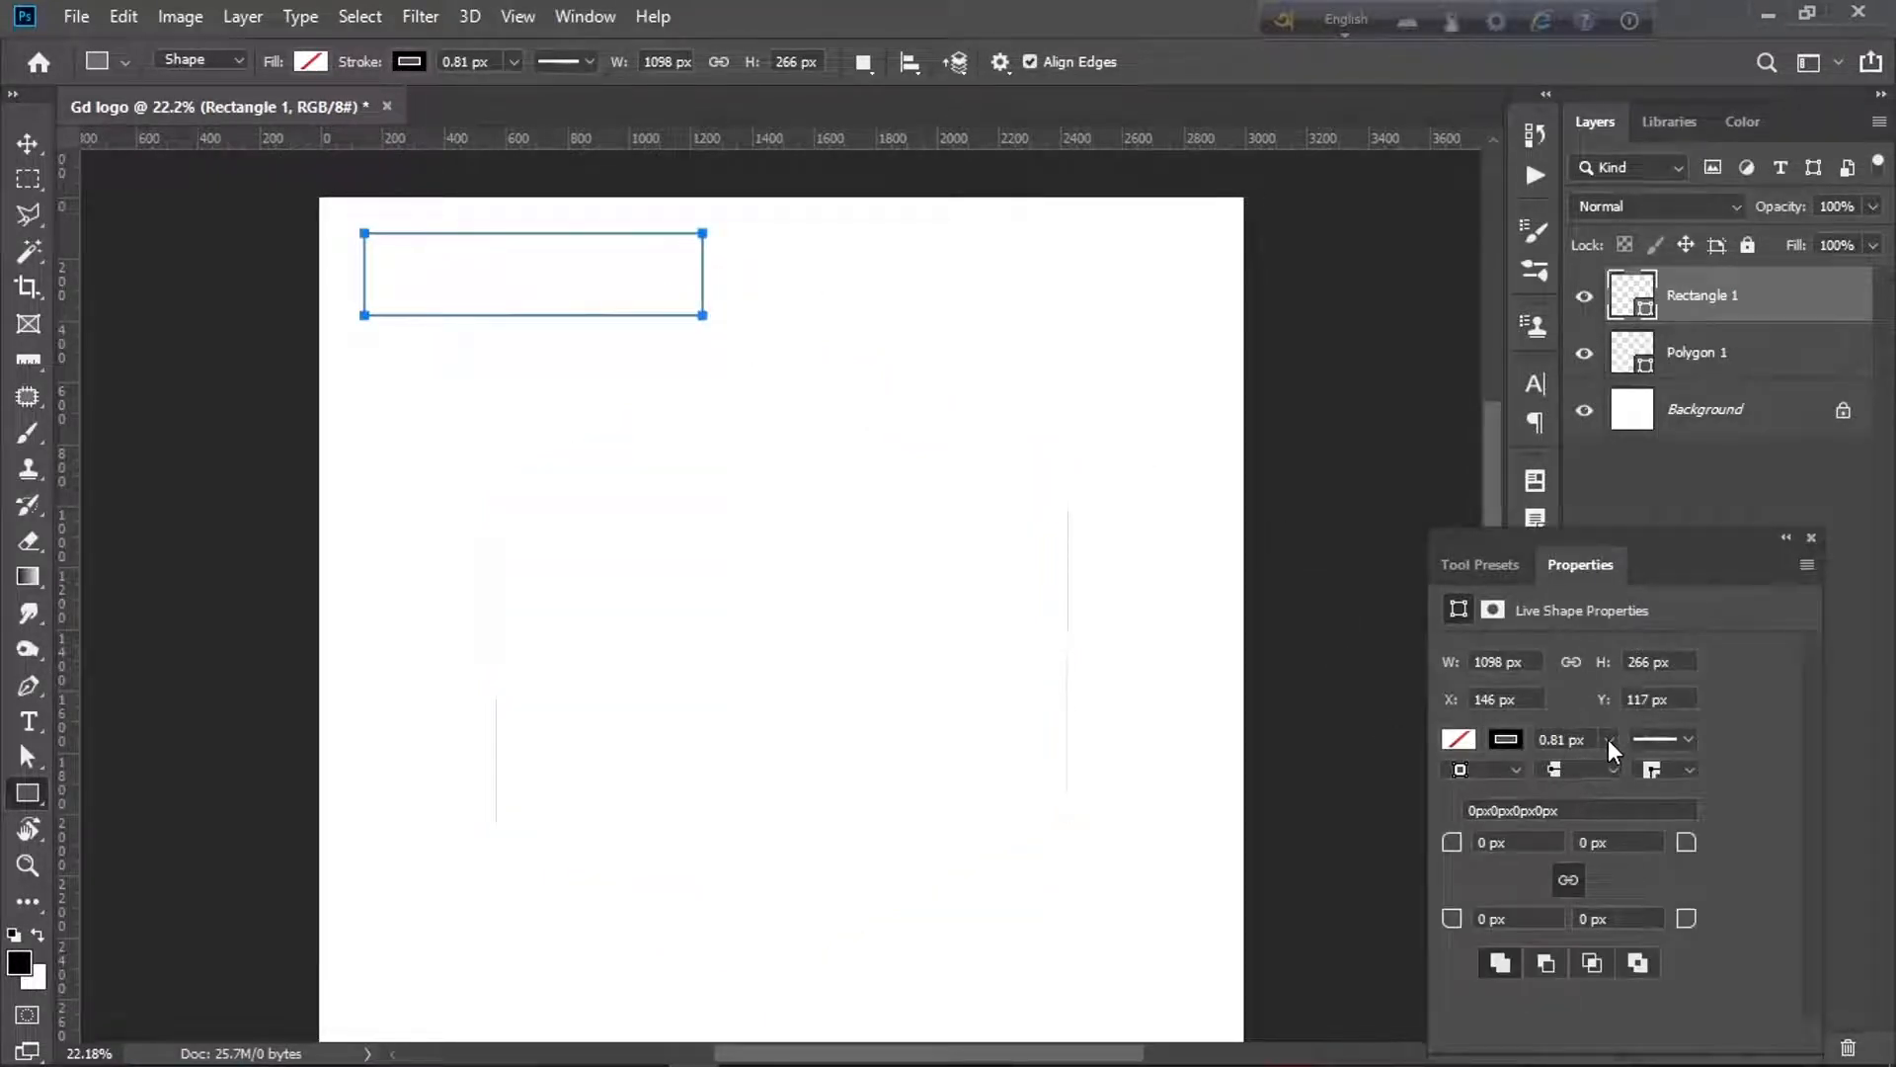
- Set the rectangle's stroke width to 0 px and fill it with black
{"action": "left_click_drag", "start_coordinate": [1608, 766], "coordinate": [1428, 779]}
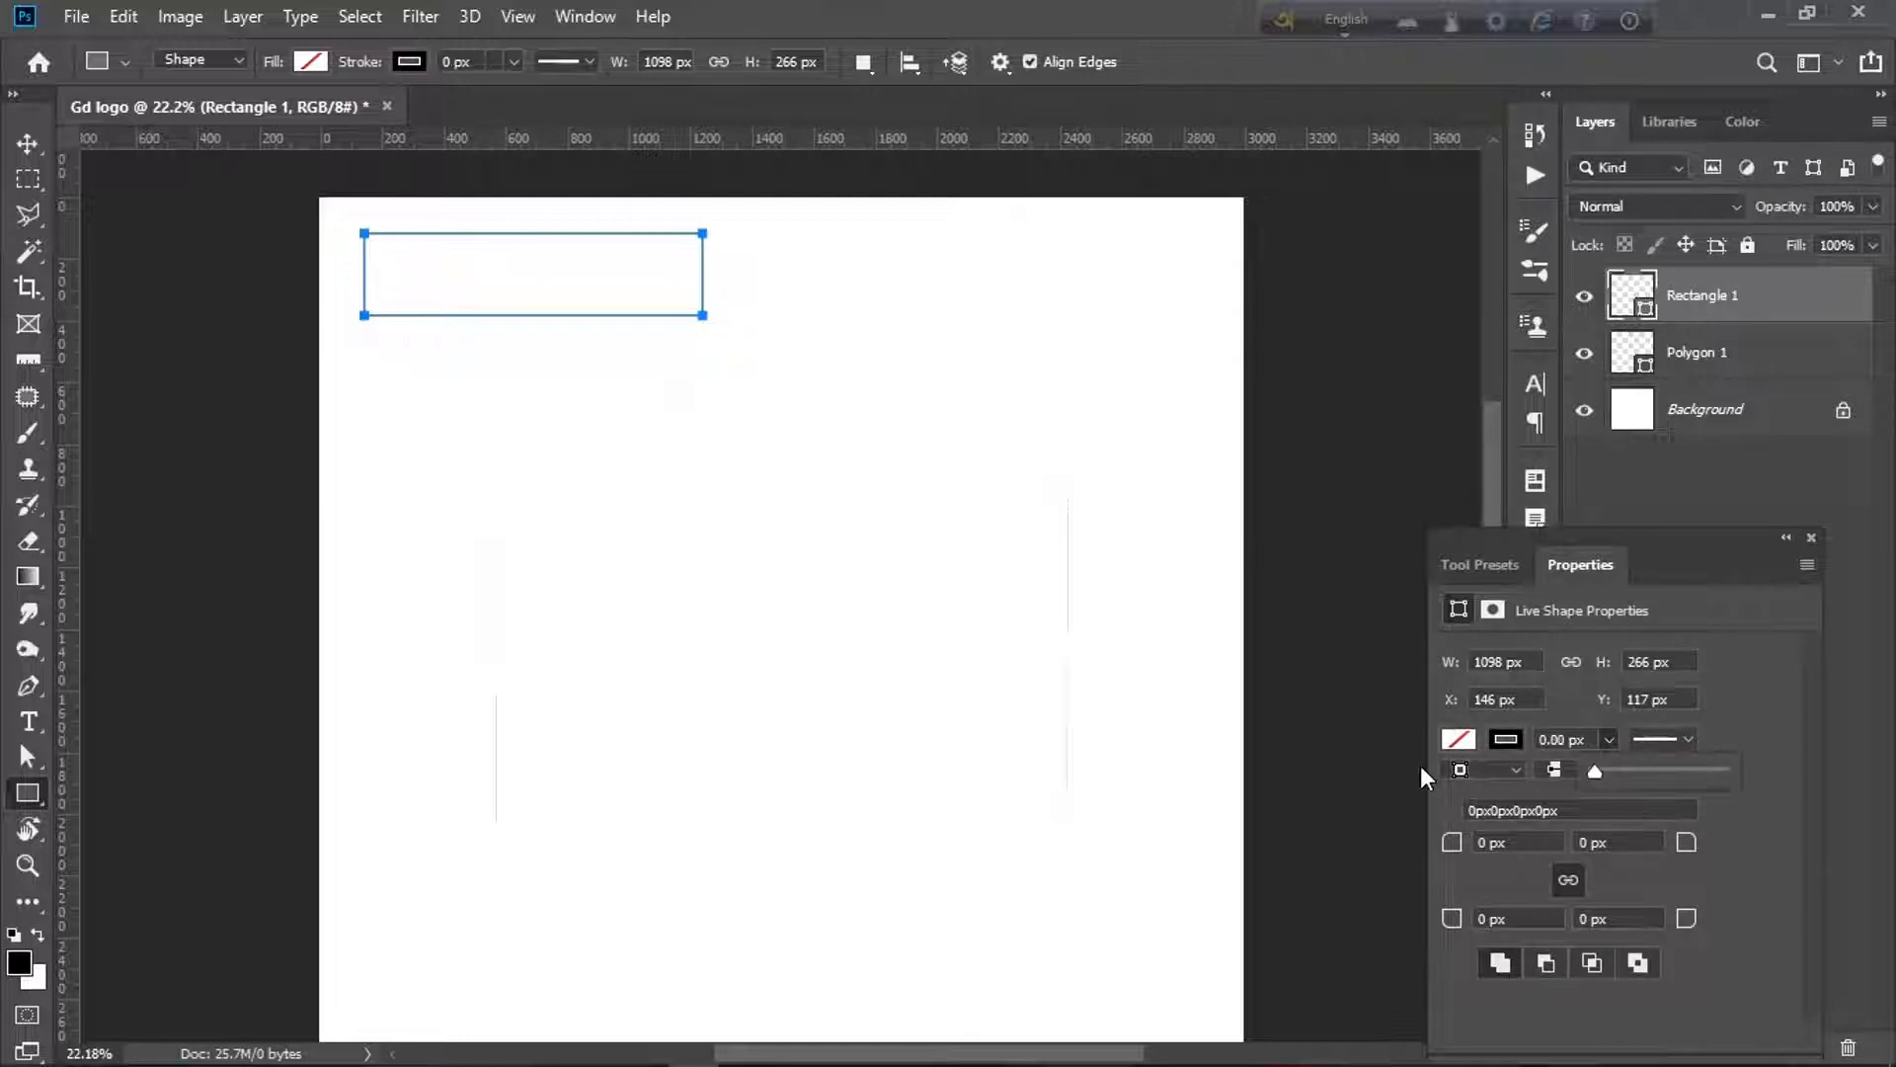
{"action": "left_click", "coordinate": [1470, 743]}
{"action": "left_click", "coordinate": [1469, 771]}
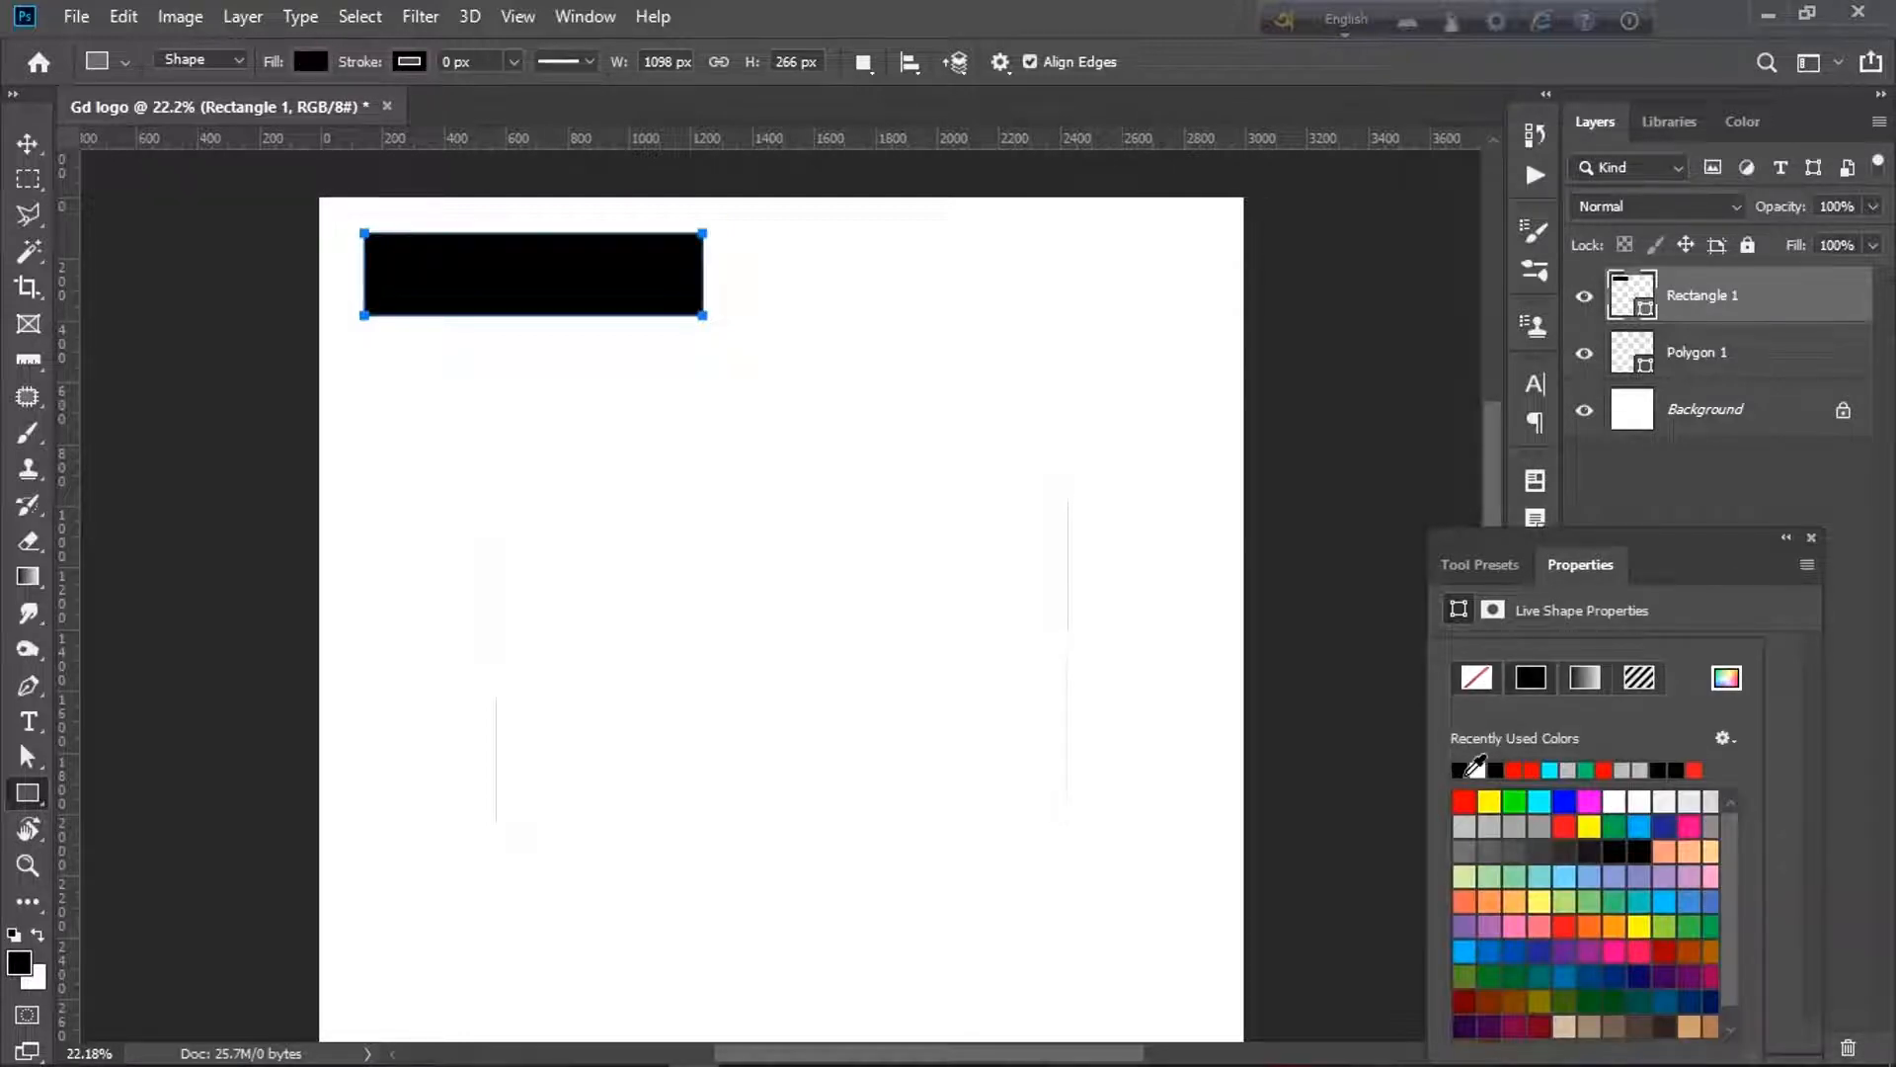
{"action": "left_click", "coordinate": [1811, 538]}
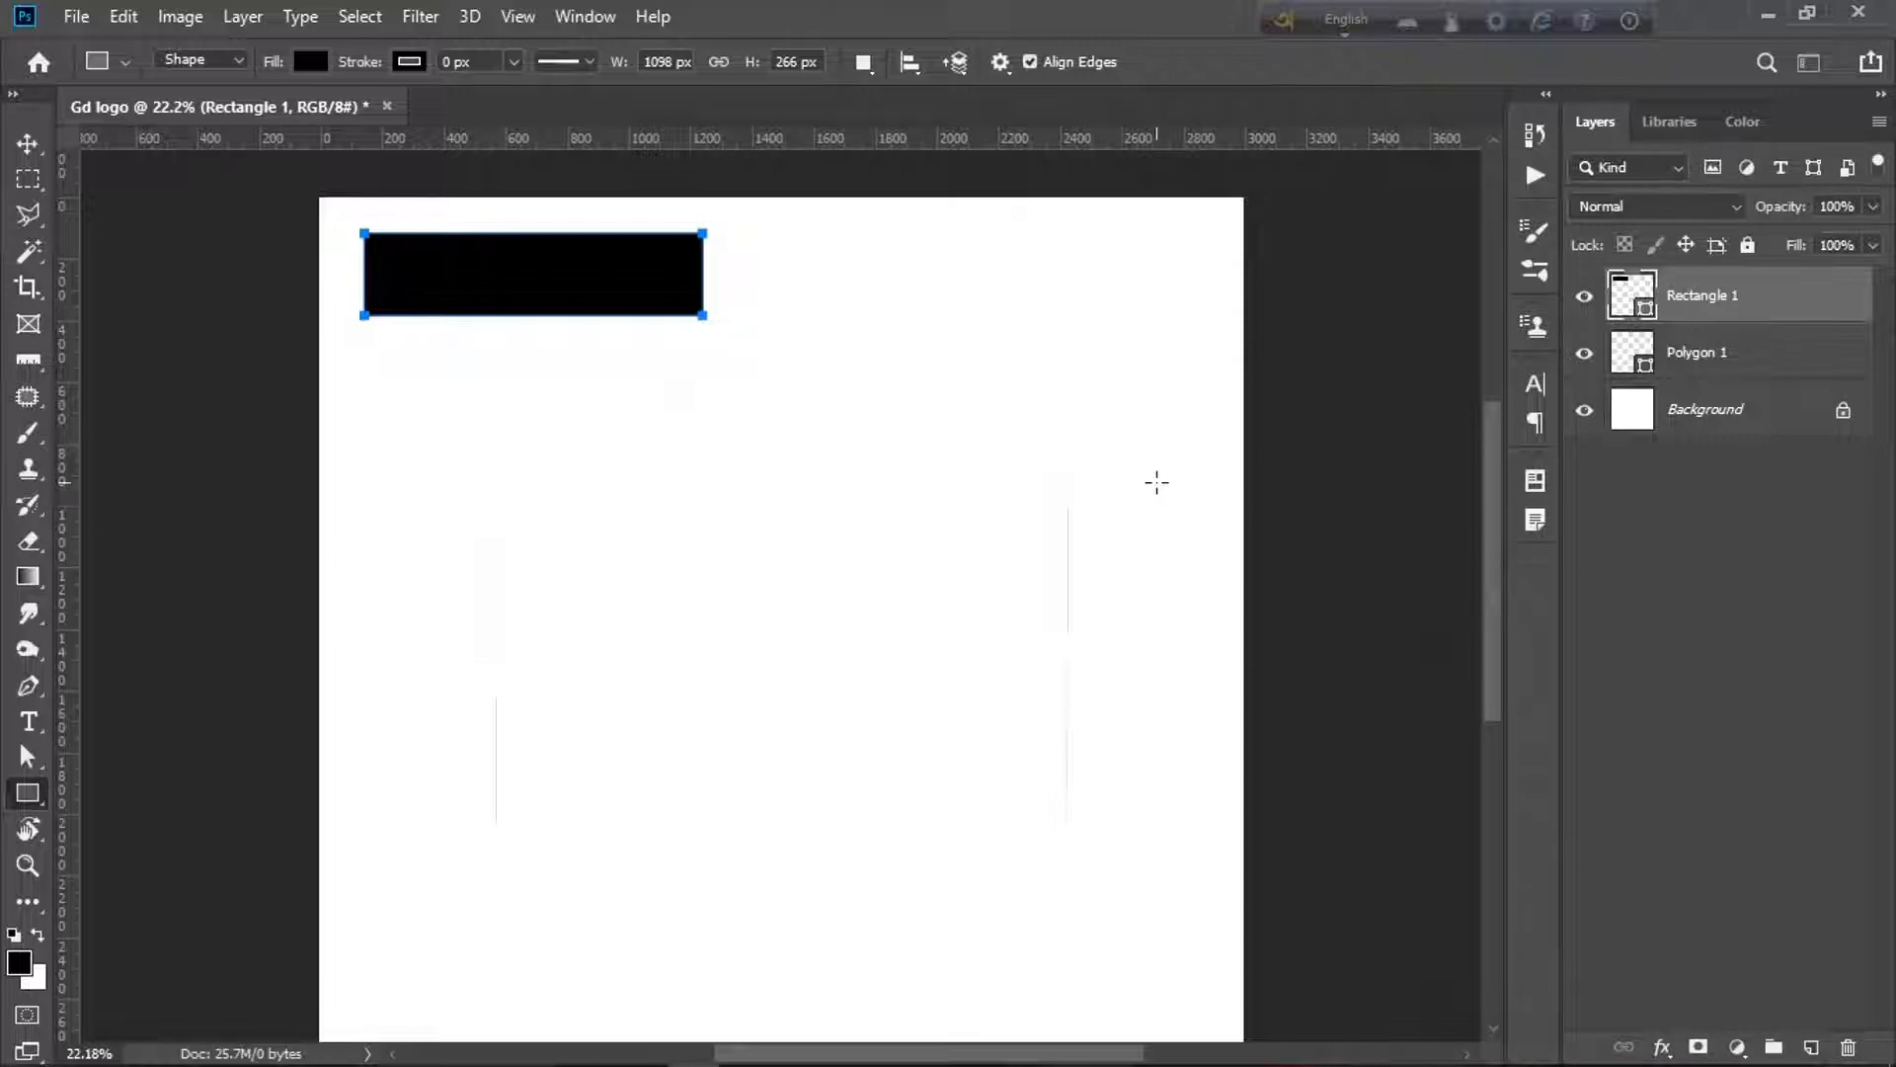
{"action": "key", "text": "Return"}
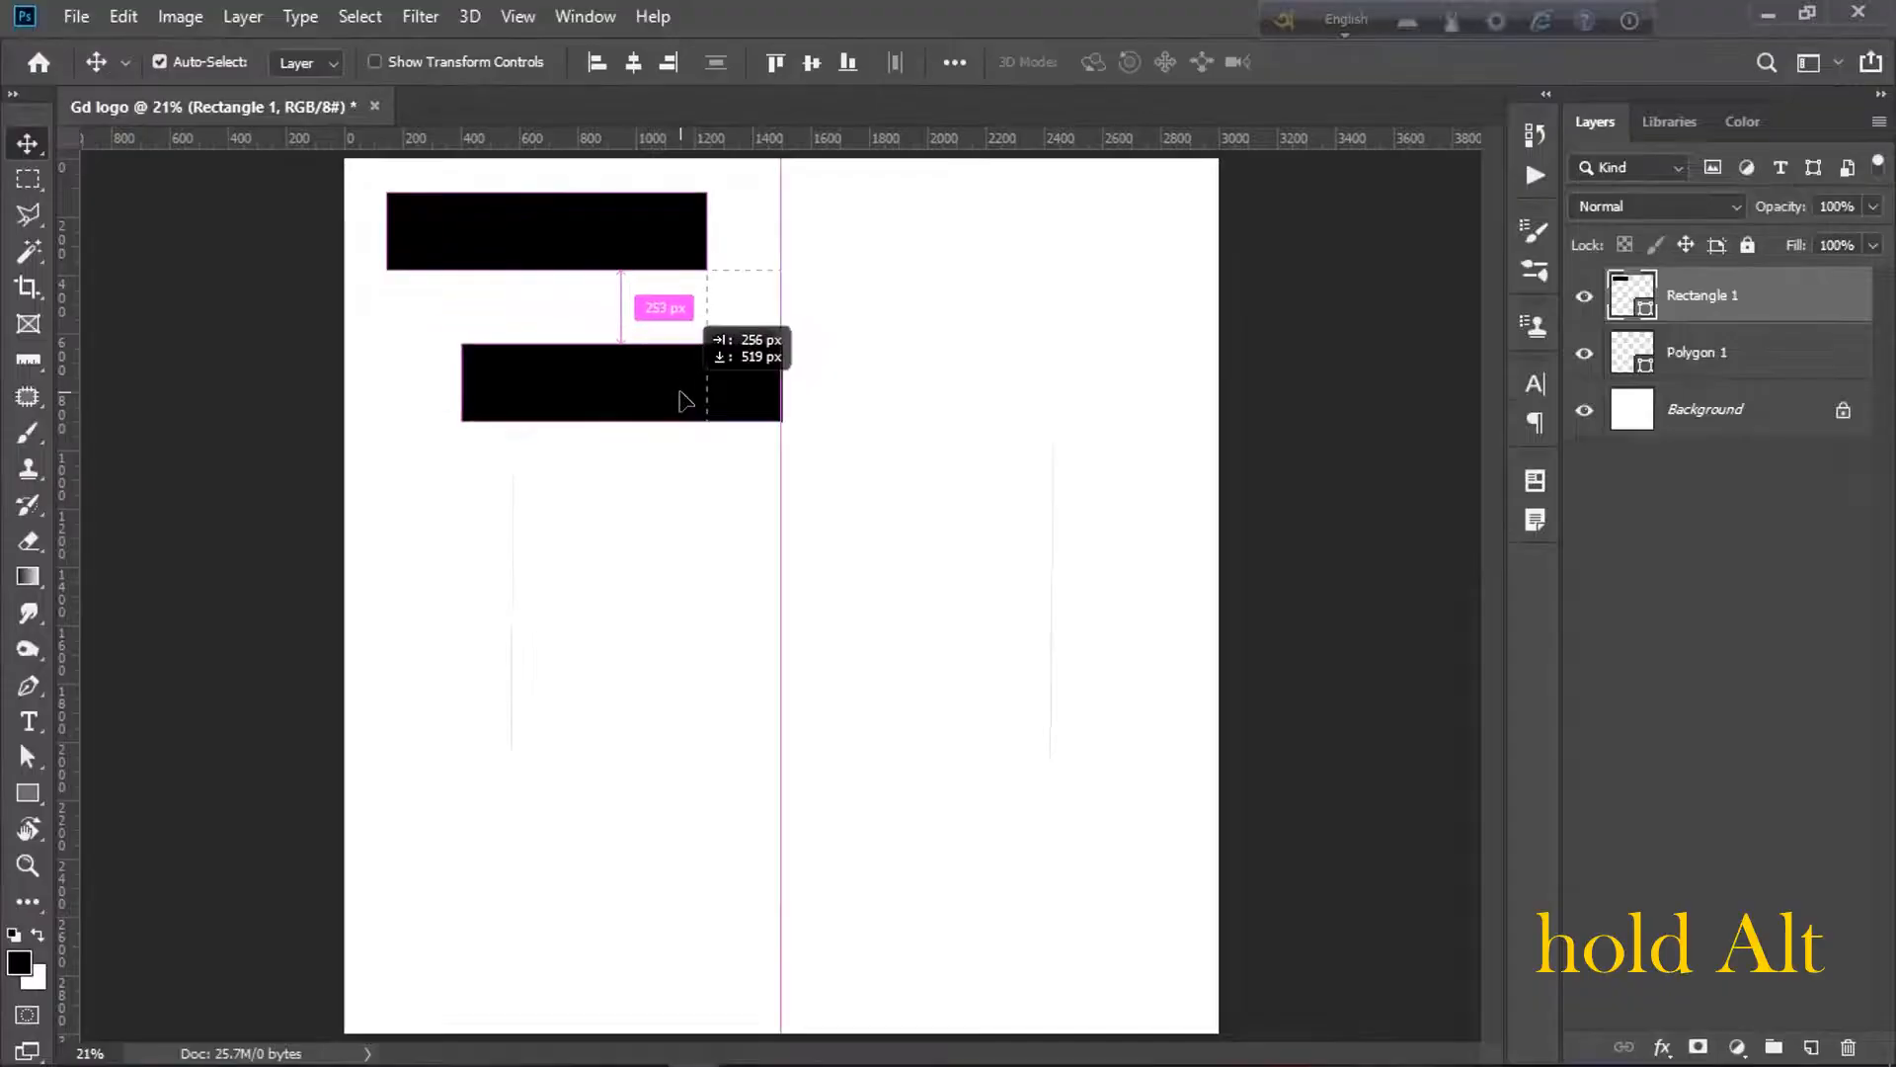
- Duplicate the black rectangle and skew the copy along the hexagon's upper-left edge, at 83.79% width and -29.80 degrees vertical skew
{"action": "left_click_drag", "start_coordinate": [682, 398], "coordinate": [686, 339]}
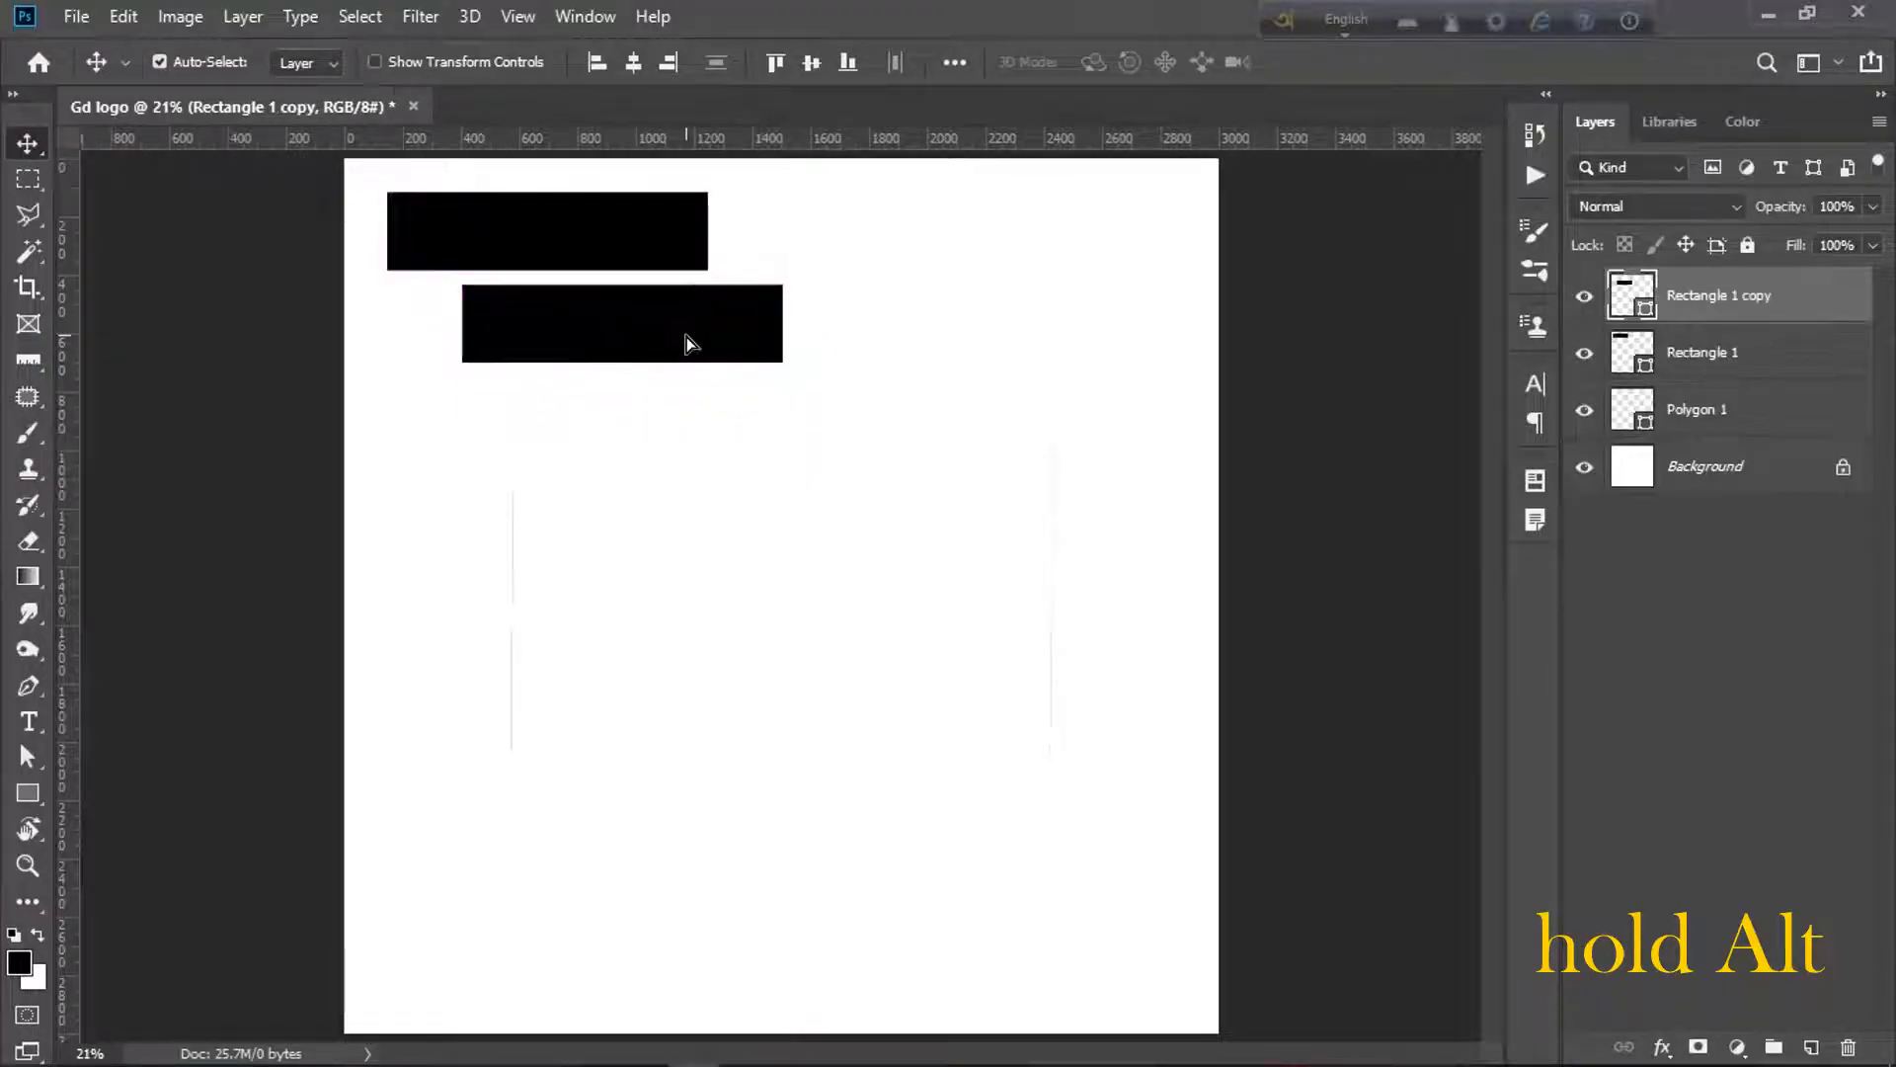
{"action": "key", "text": "ctrl+t"}
{"action": "scroll", "coordinate": [537, 386], "scroll_direction": "up", "scroll_amount": 6}
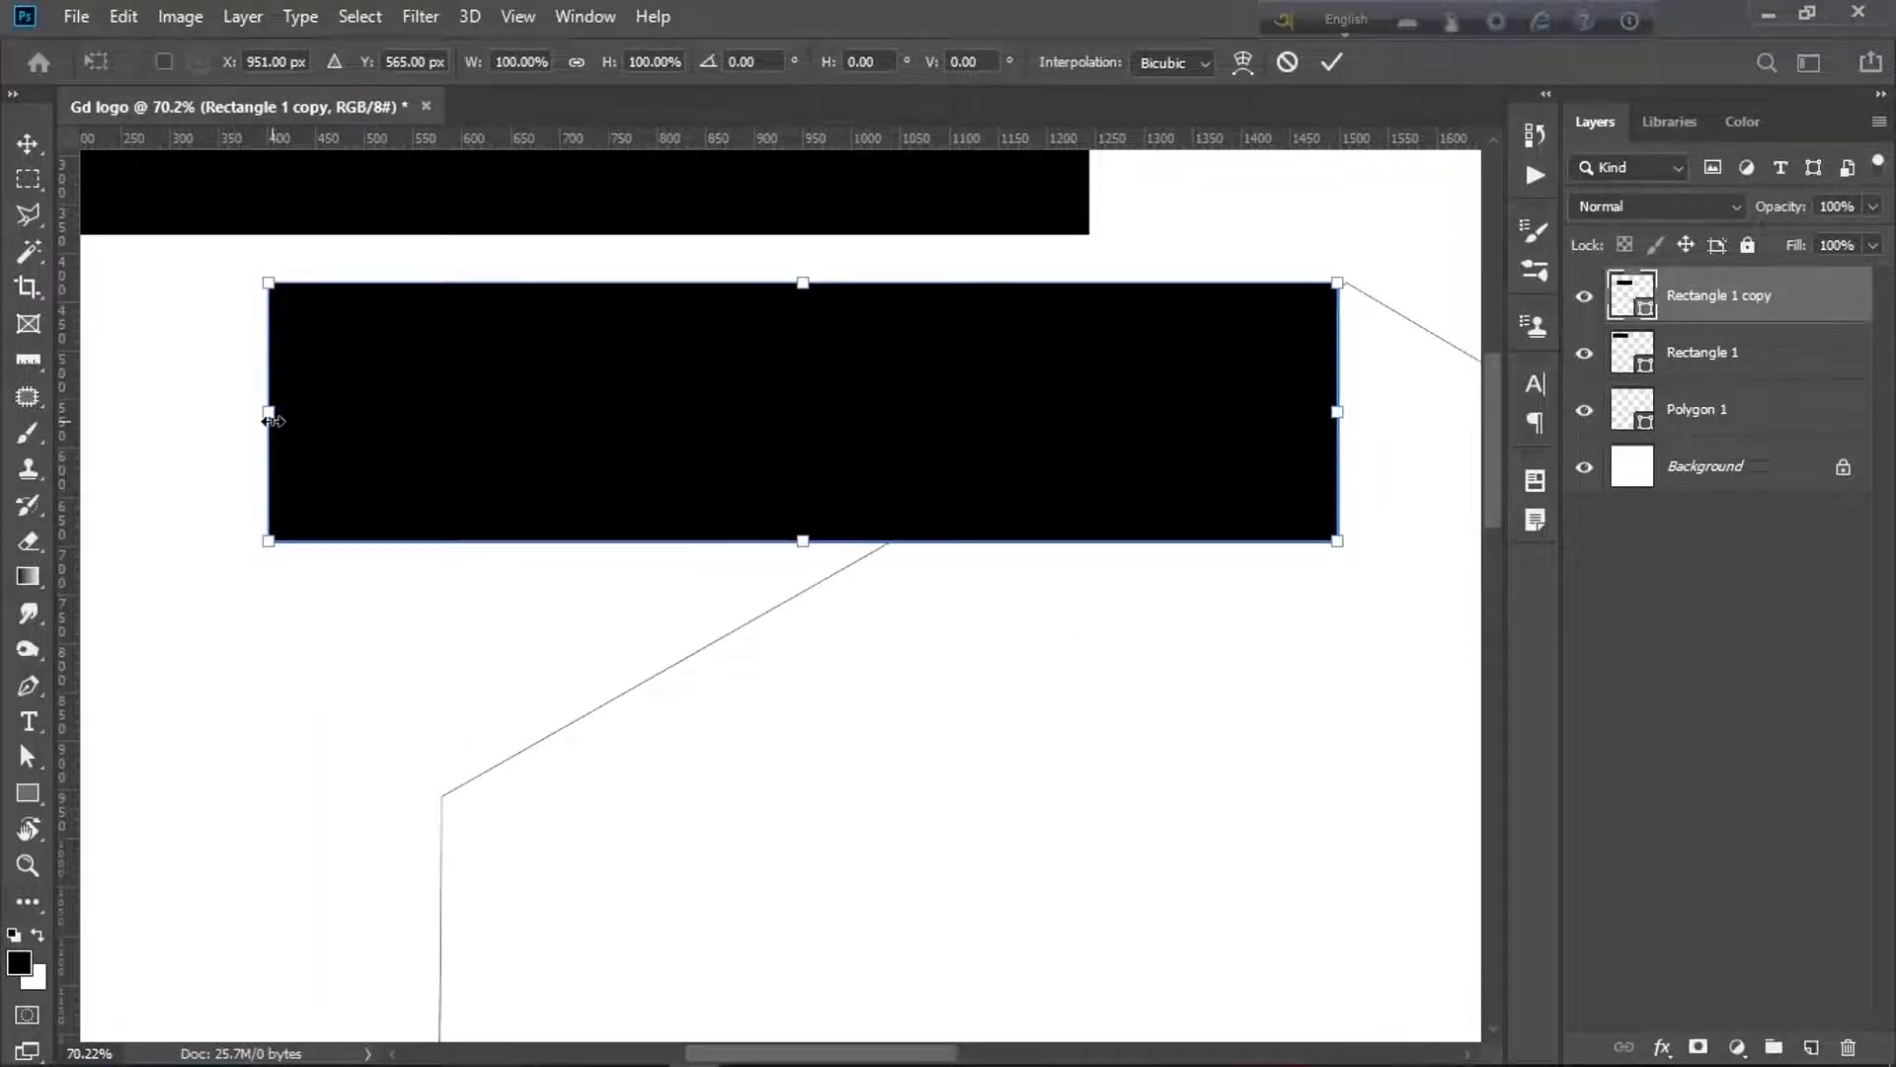
{"action": "left_click_drag", "start_coordinate": [272, 413], "coordinate": [444, 922]}
{"action": "scroll", "coordinate": [447, 919], "scroll_direction": "down", "scroll_amount": 3}
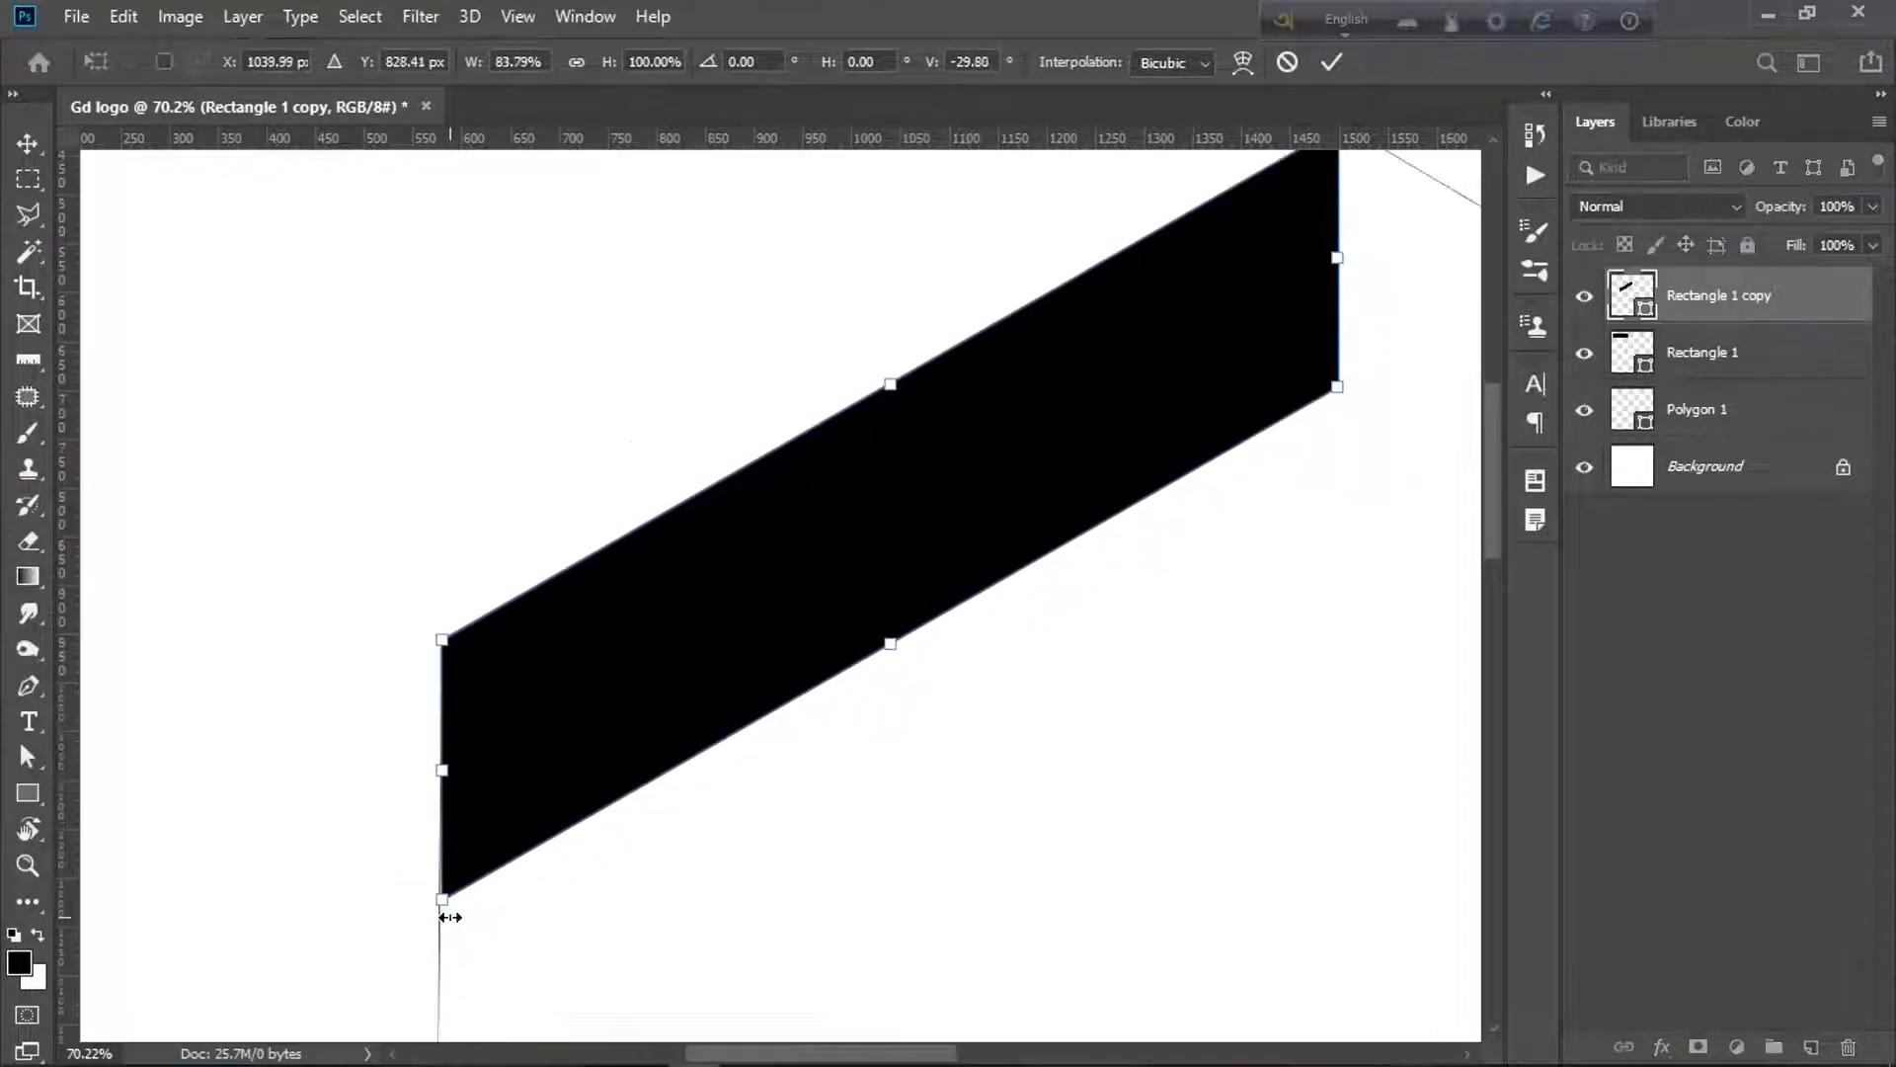
{"action": "scroll", "coordinate": [454, 889], "scroll_direction": "down", "scroll_amount": 5}
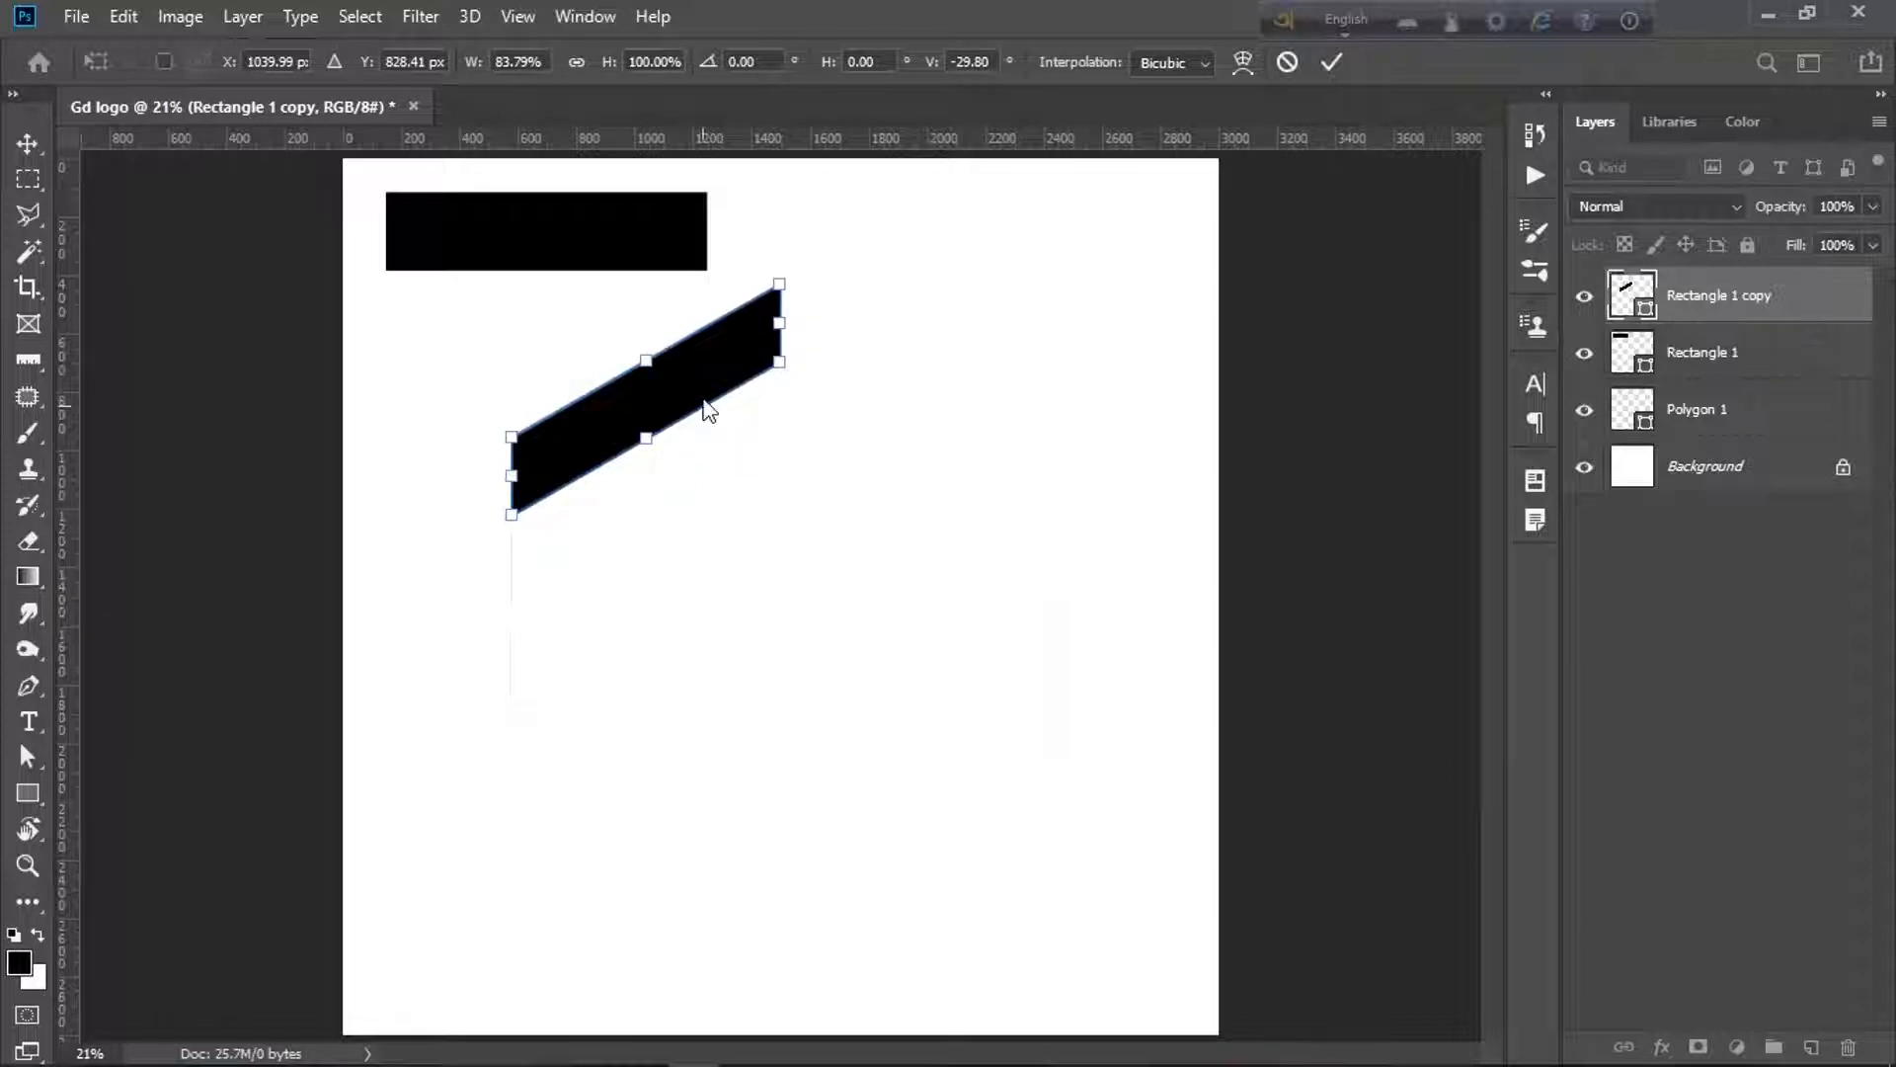
{"action": "key", "text": "alt+space"}
{"action": "key", "text": "Escape"}
{"action": "key", "text": "Return"}
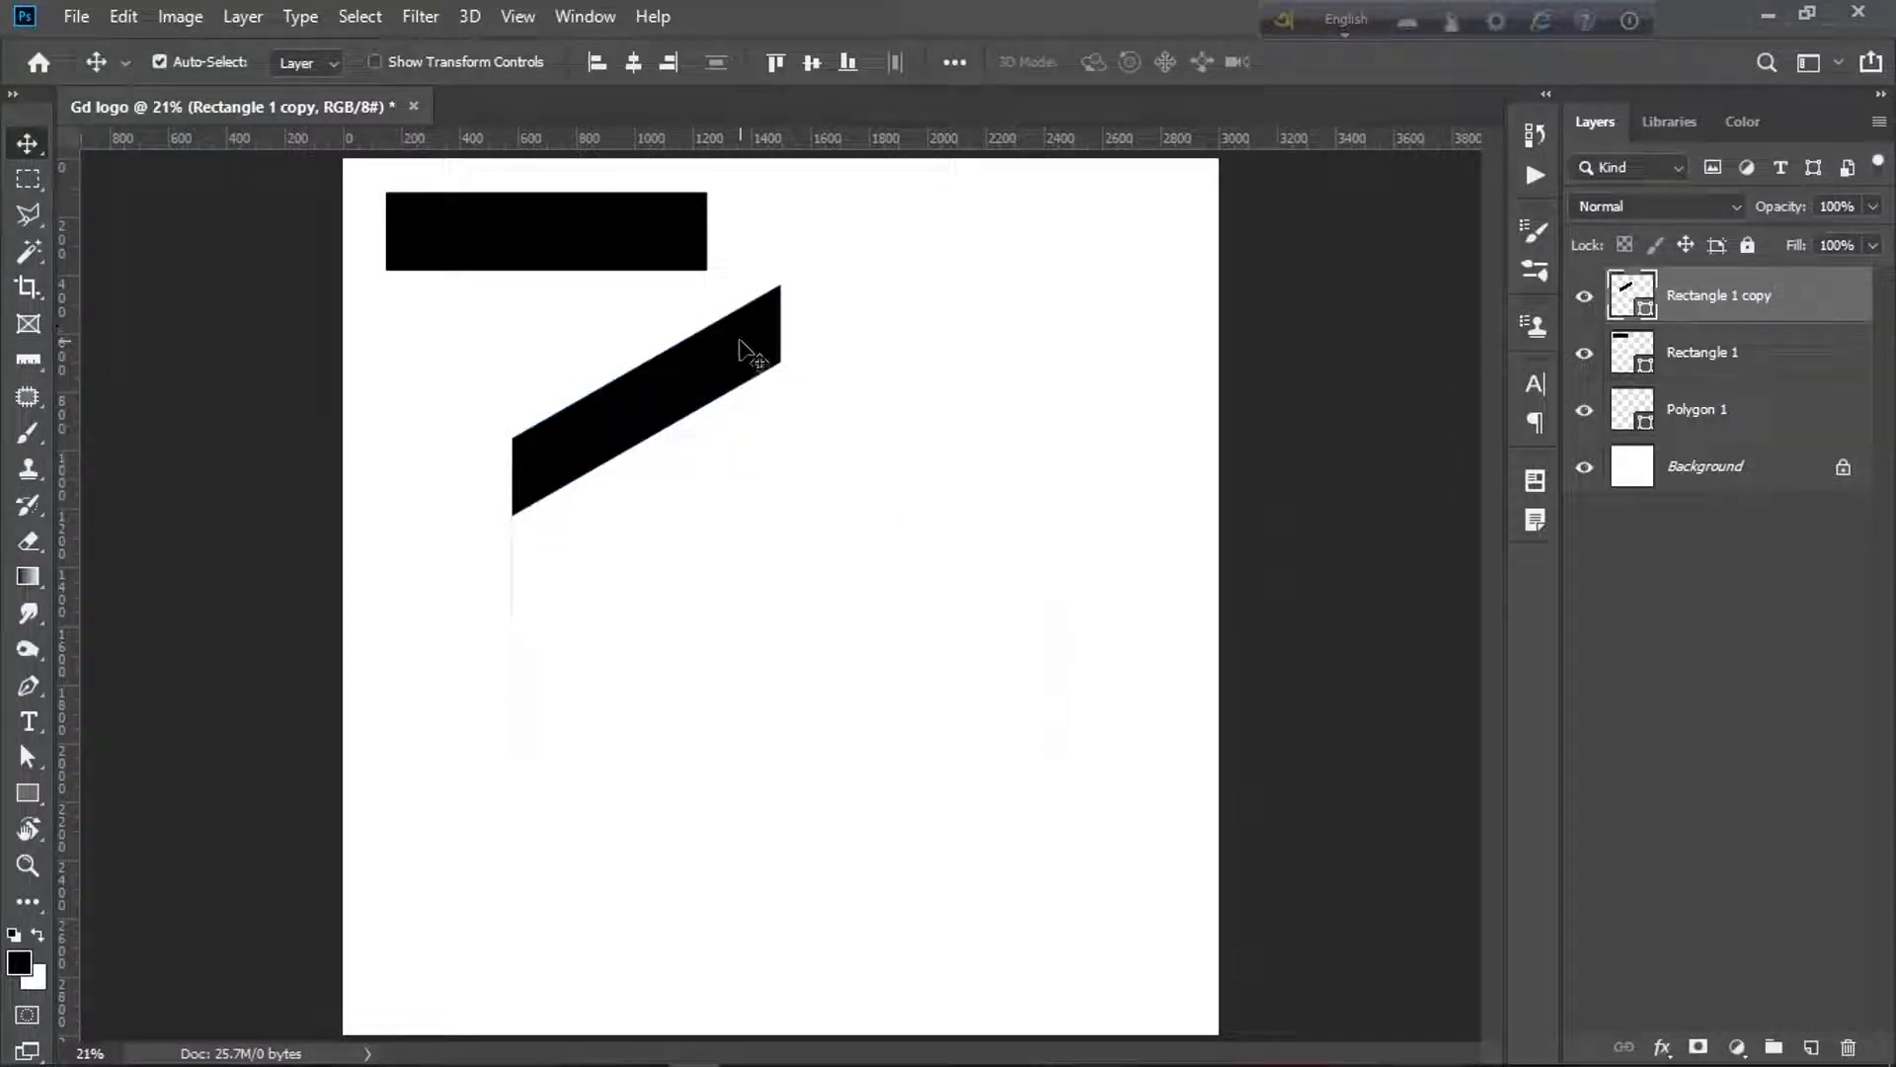
- Duplicate the original black rectangle below the slanted bar and rotate the copy 90 degrees clockwise
{"action": "left_click", "coordinate": [563, 241]}
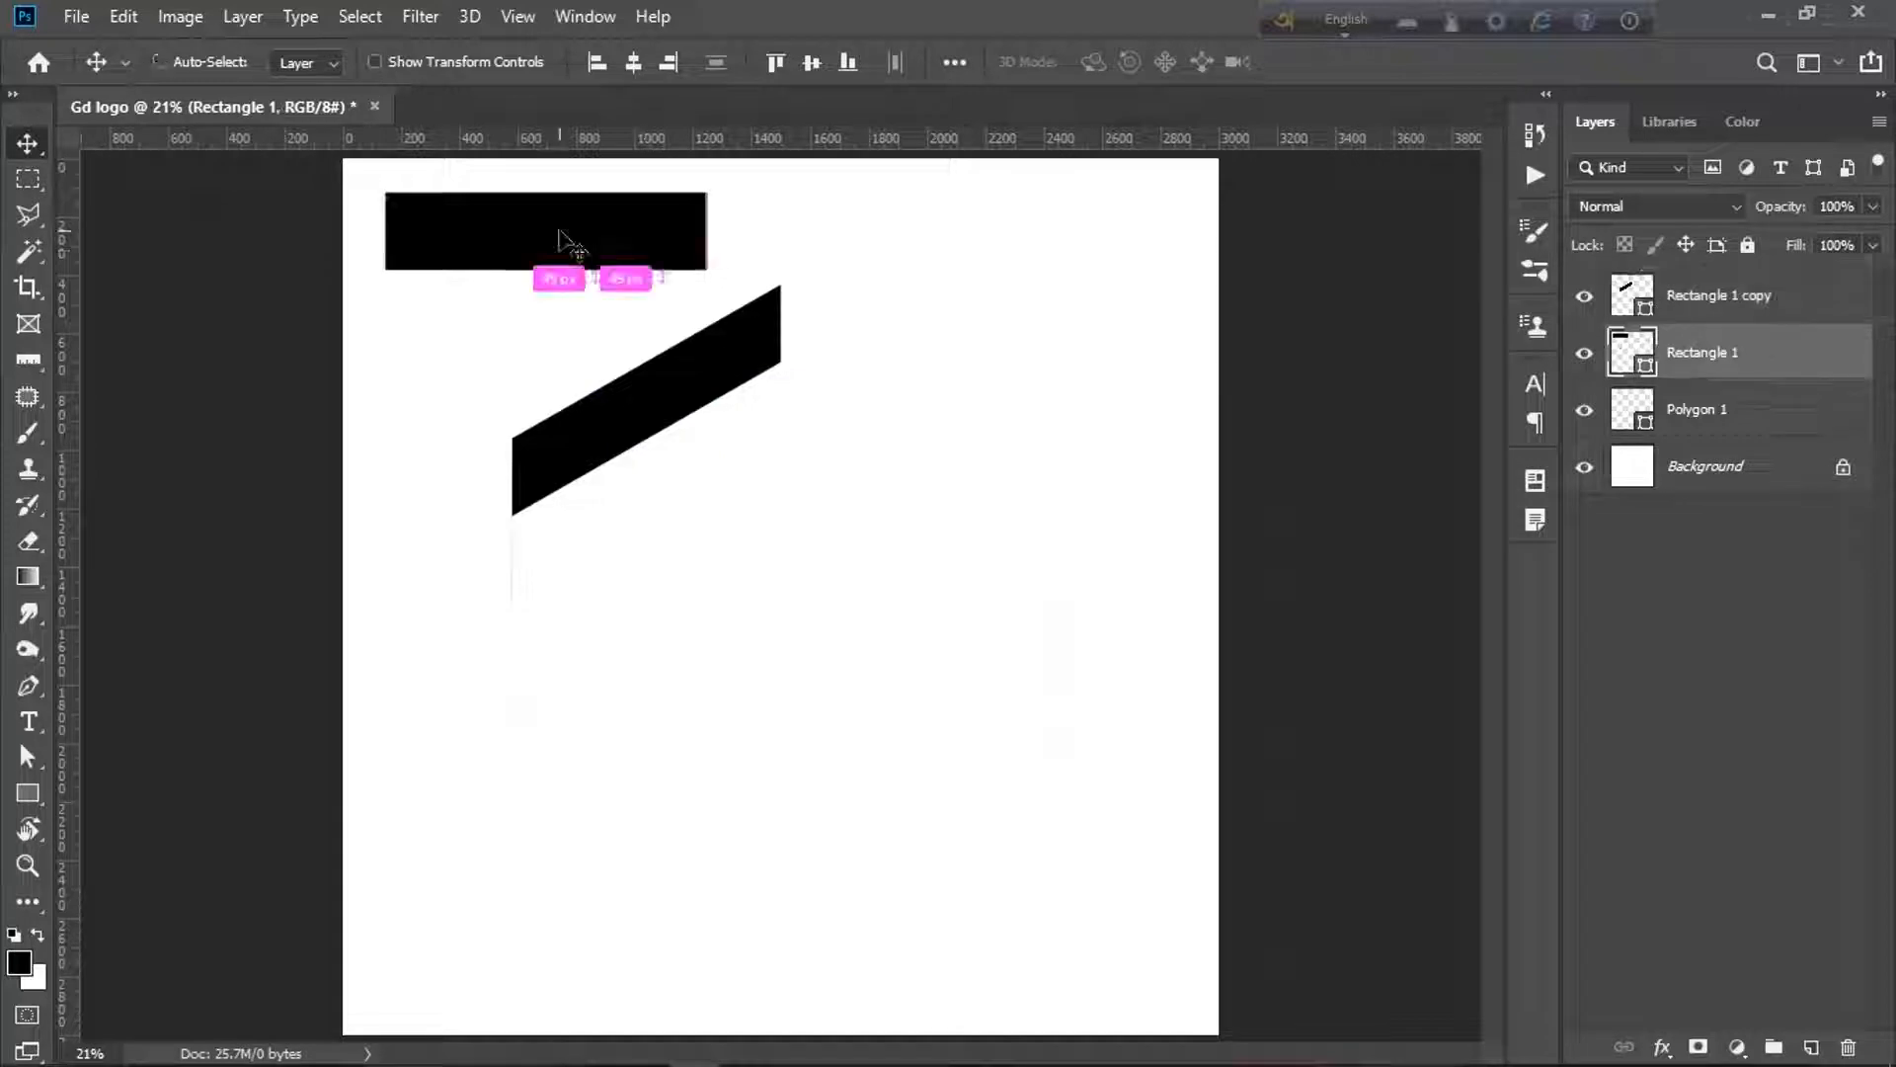
{"action": "left_click_drag", "start_coordinate": [559, 235], "coordinate": [628, 589]}
{"action": "right_click", "coordinate": [629, 593]}
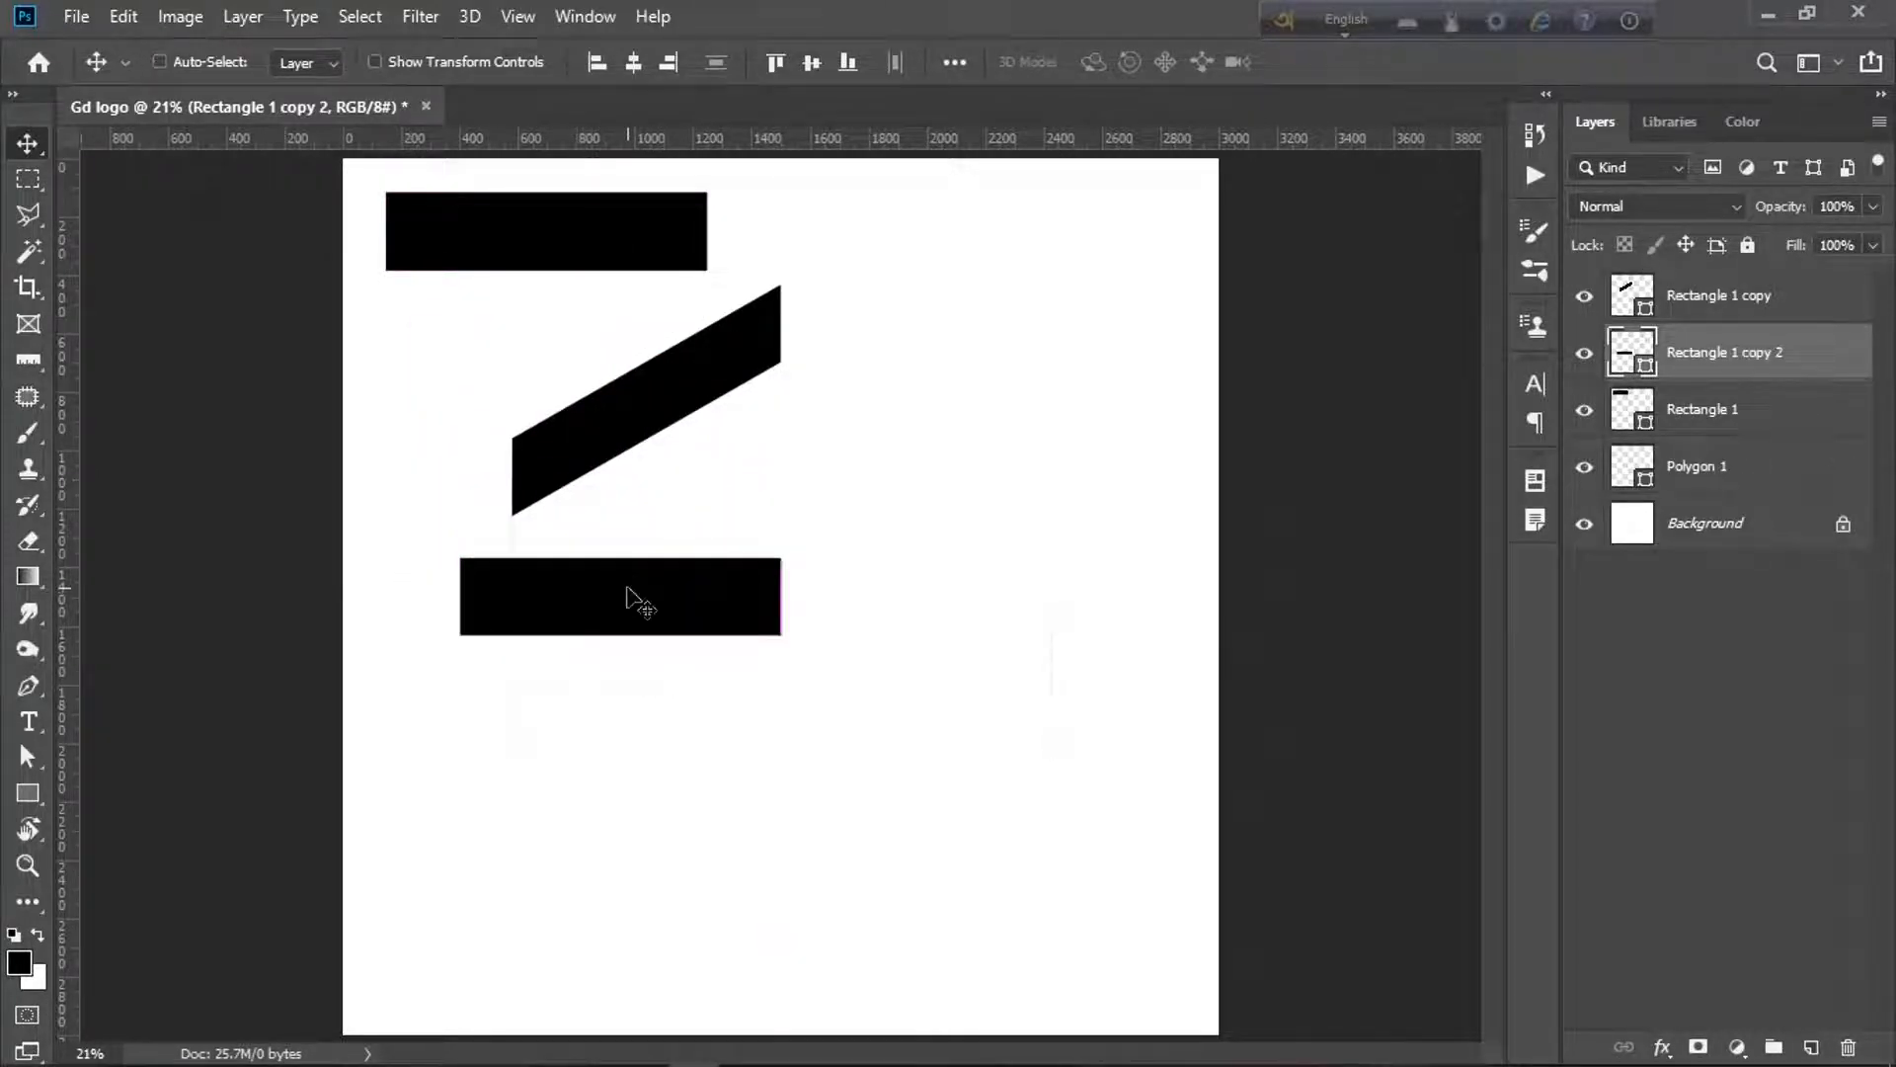
{"action": "key", "text": "ctrl+t"}
{"action": "right_click", "coordinate": [628, 590]}
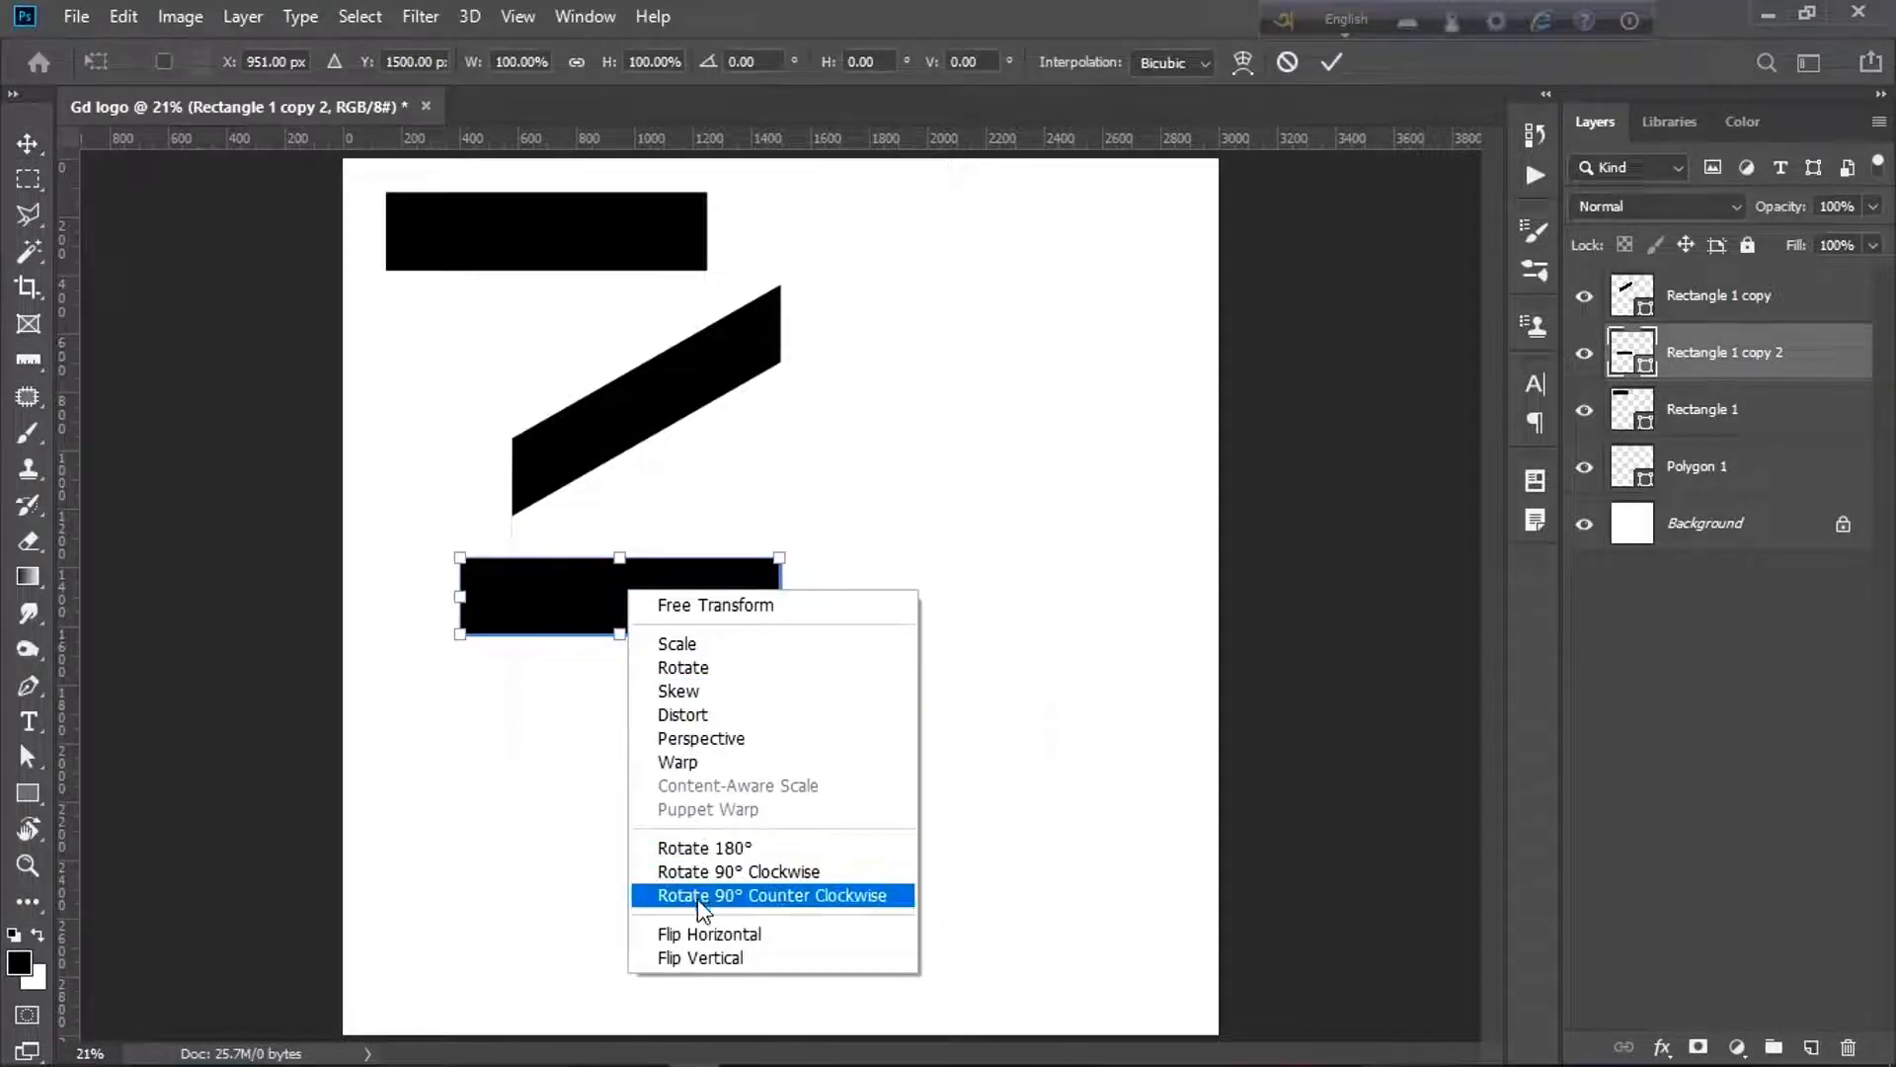
{"action": "left_click", "coordinate": [718, 875]}
- Move the vertical bar onto the hexagon's left edge beneath the slanted bar and nudge it slightly down
{"action": "left_click_drag", "start_coordinate": [607, 573], "coordinate": [552, 575]}
{"action": "scroll", "coordinate": [551, 578], "scroll_direction": "up", "scroll_amount": 3}
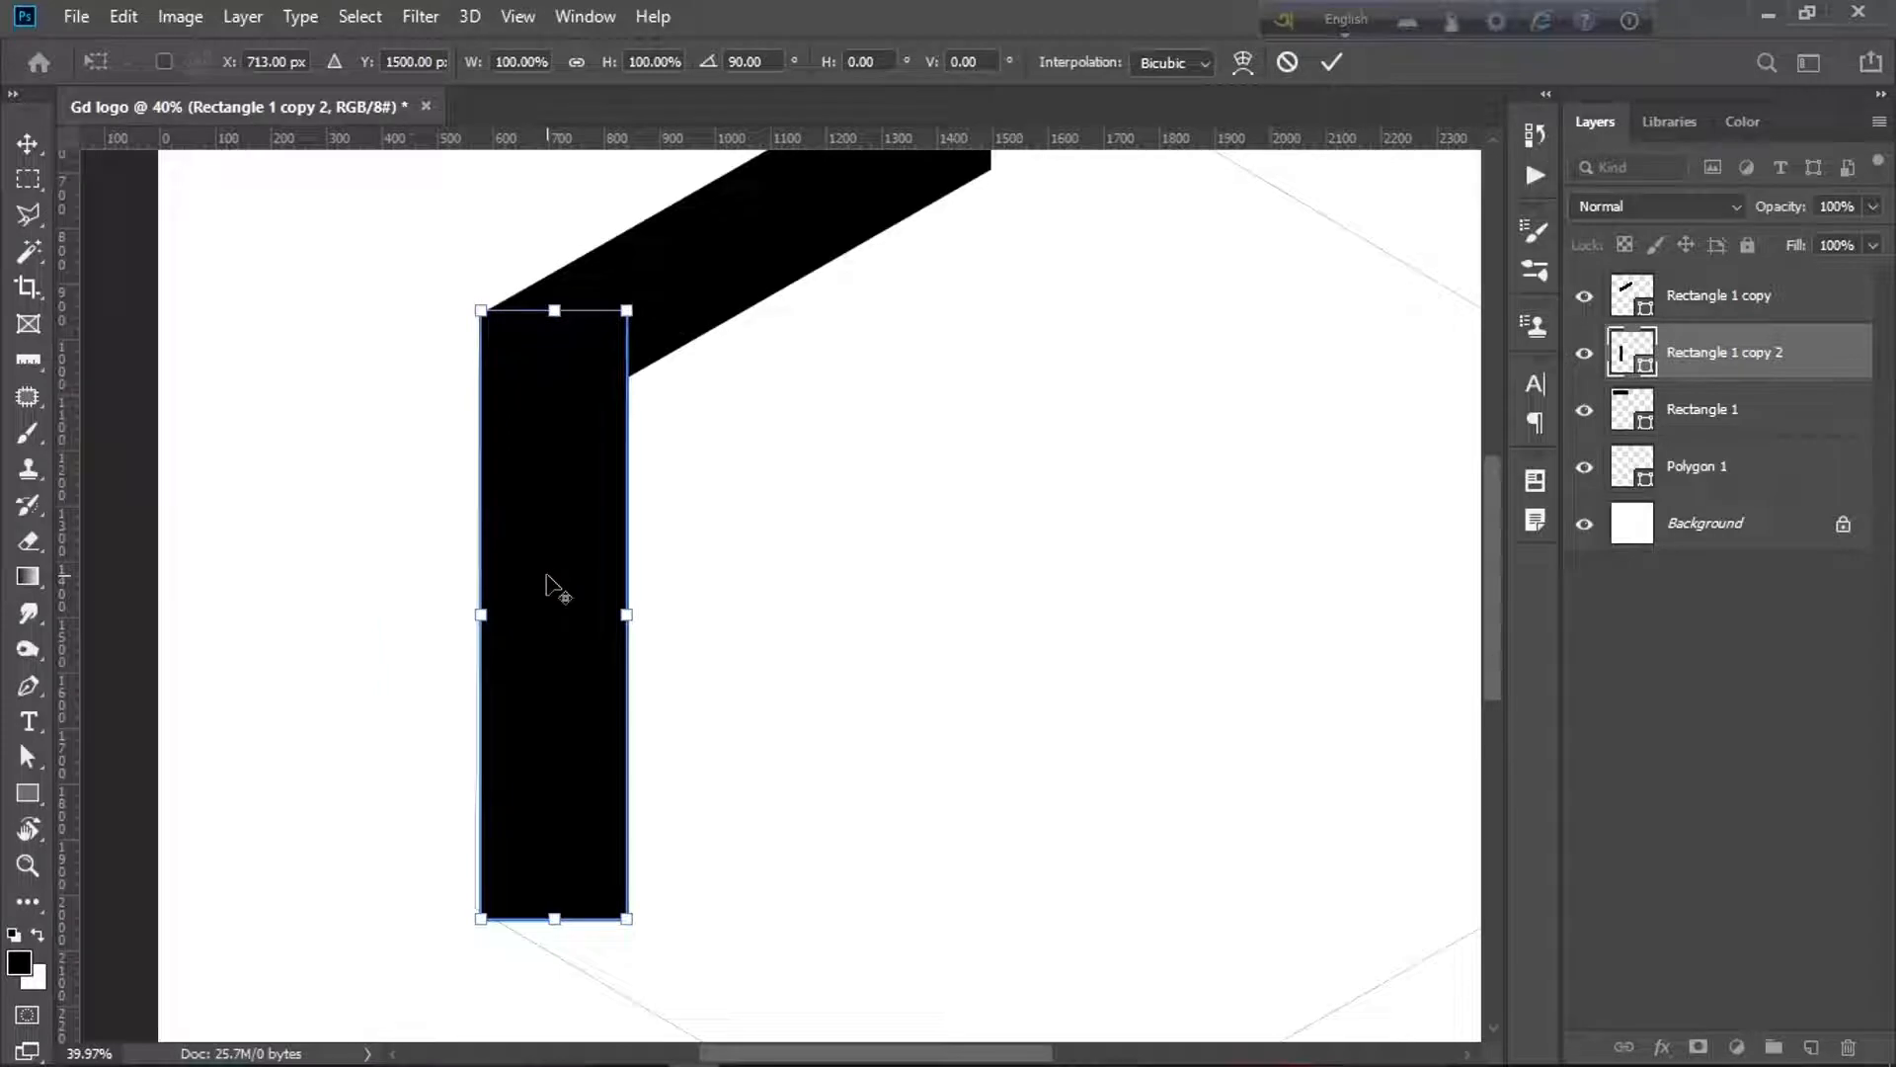
{"action": "key", "text": "alt+space"}
{"action": "left_click", "coordinate": [447, 512]}
{"action": "scroll", "coordinate": [496, 511], "scroll_direction": "down", "scroll_amount": 2}
{"action": "key", "text": "alt+space"}
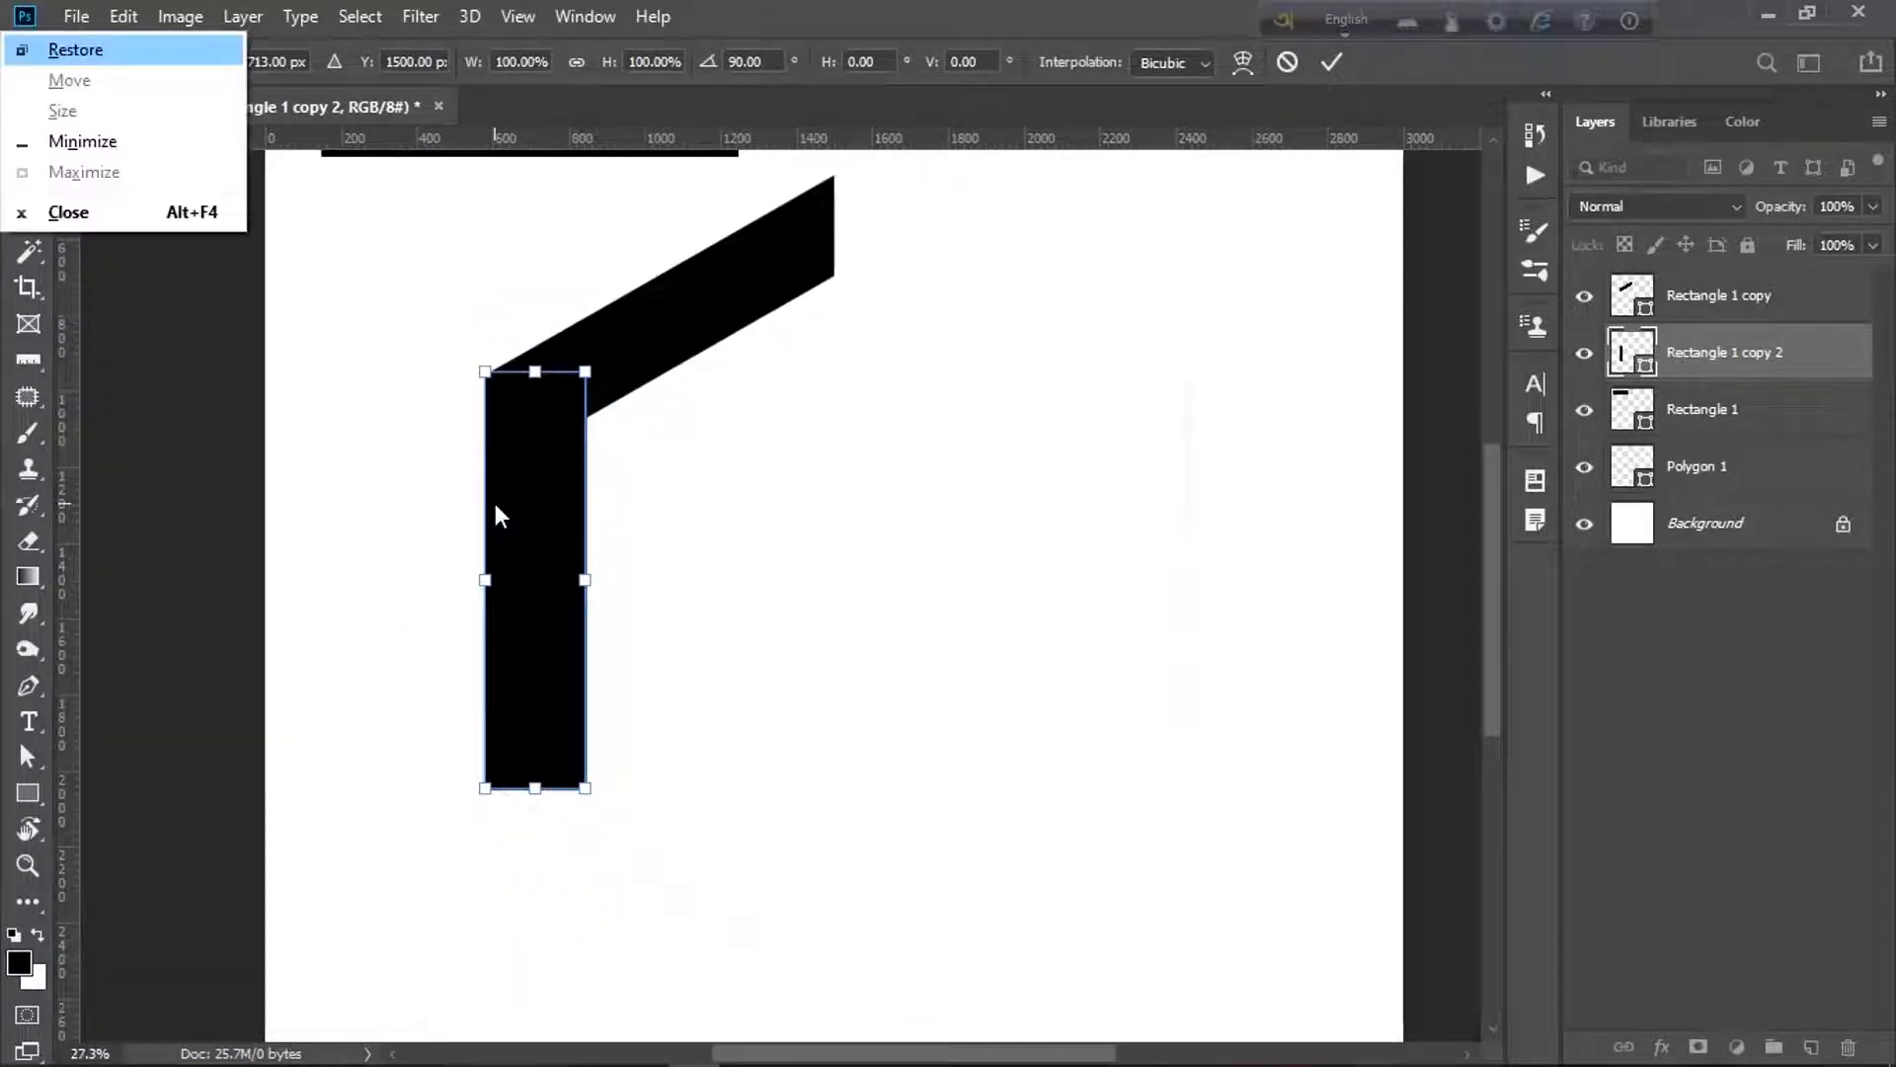
{"action": "left_click", "coordinate": [436, 478]}
{"action": "key", "text": "Return"}
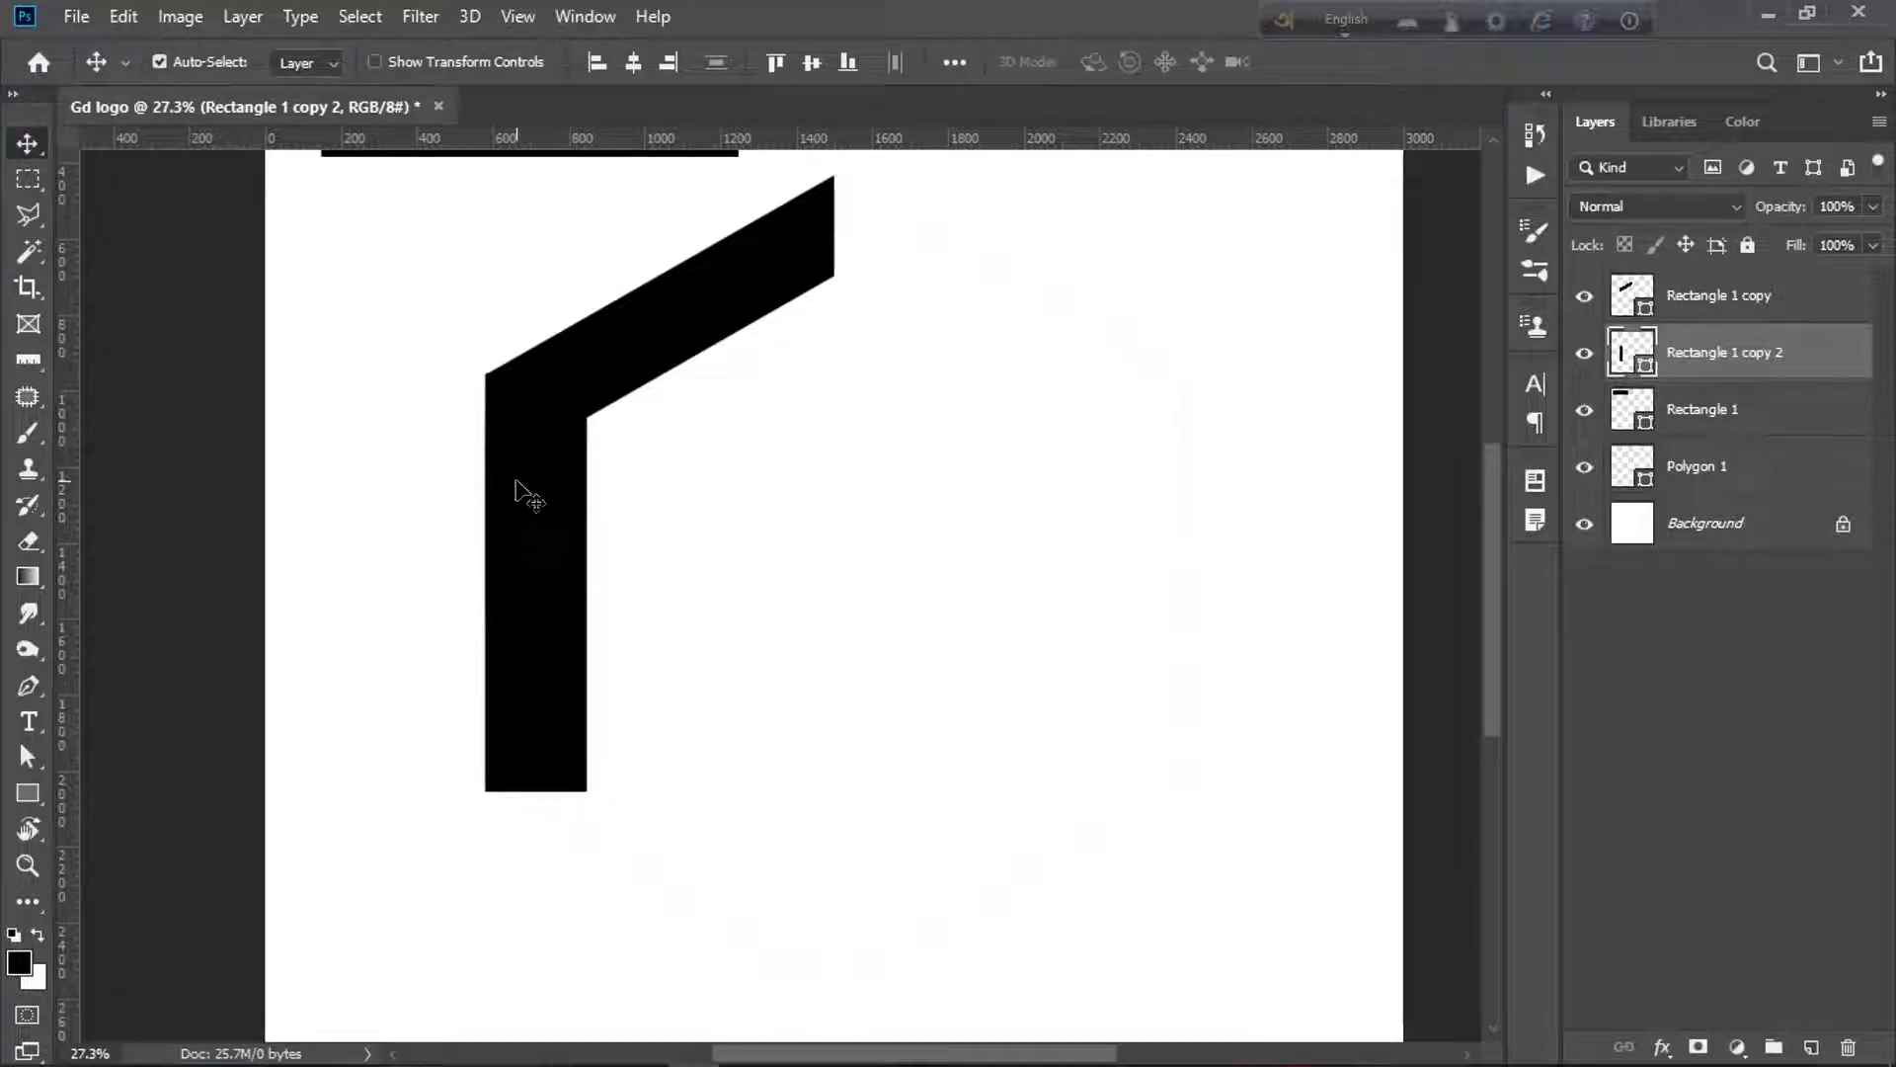
{"action": "key", "text": "Down"}
{"action": "key", "text": "Down"}
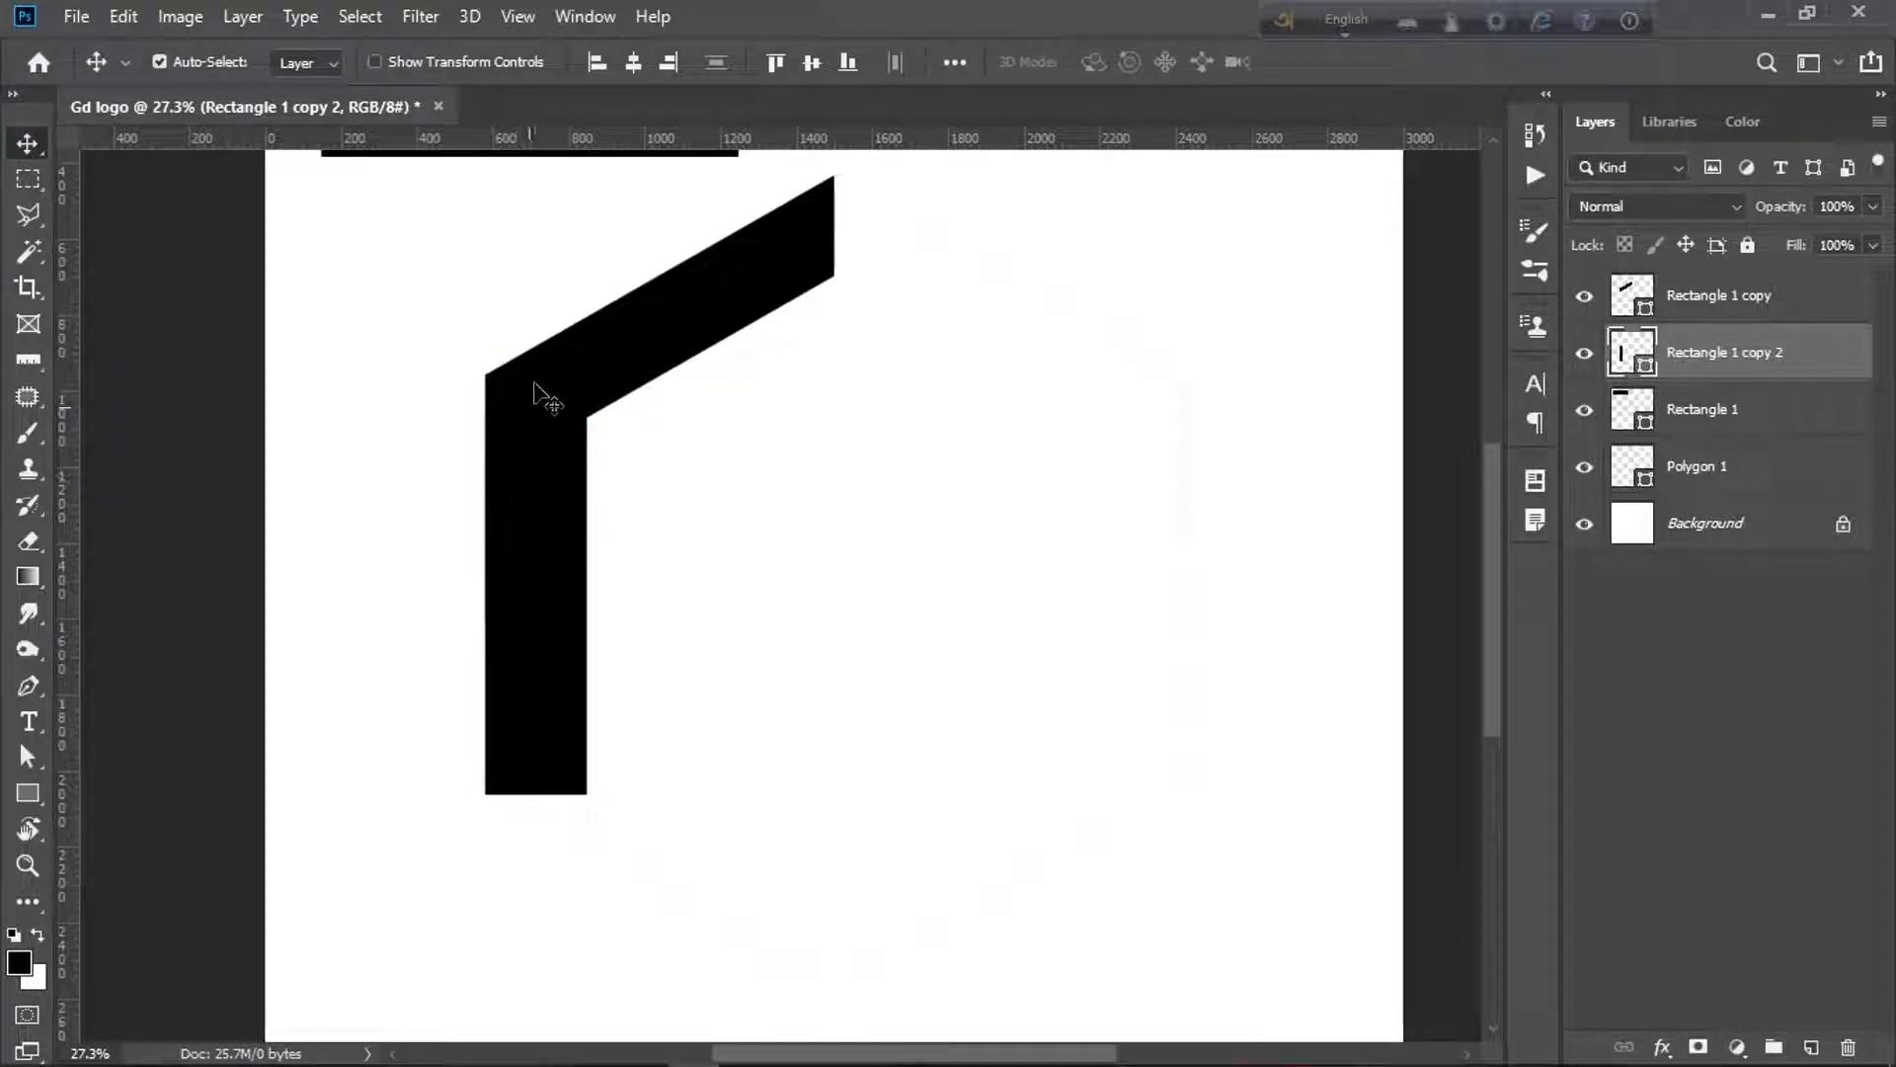
- Duplicate the slanted bar straight below the original and flip the copy vertically
{"action": "left_click_drag", "start_coordinate": [711, 326], "coordinate": [711, 608]}
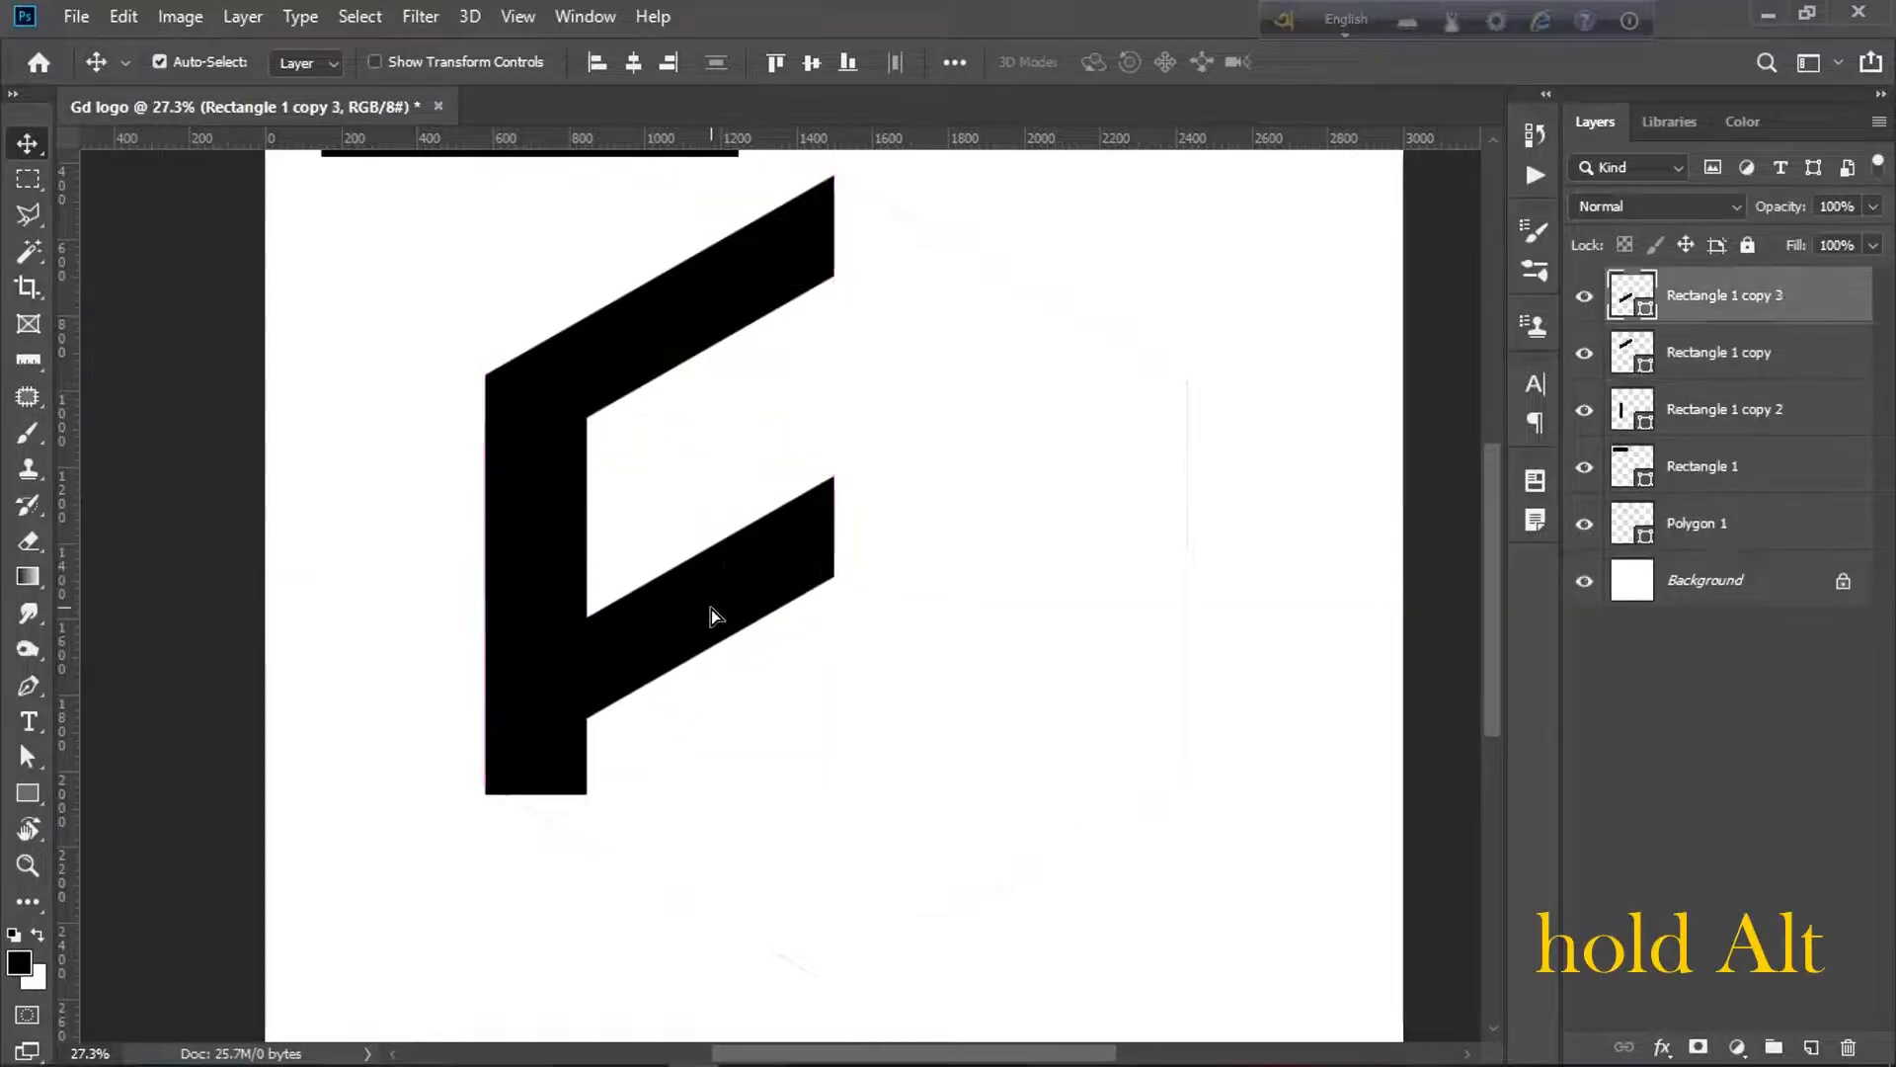
{"action": "right_click", "coordinate": [711, 608]}
{"action": "key", "text": "Escape"}
{"action": "key", "text": "ctrl+t"}
{"action": "right_click", "coordinate": [711, 608]}
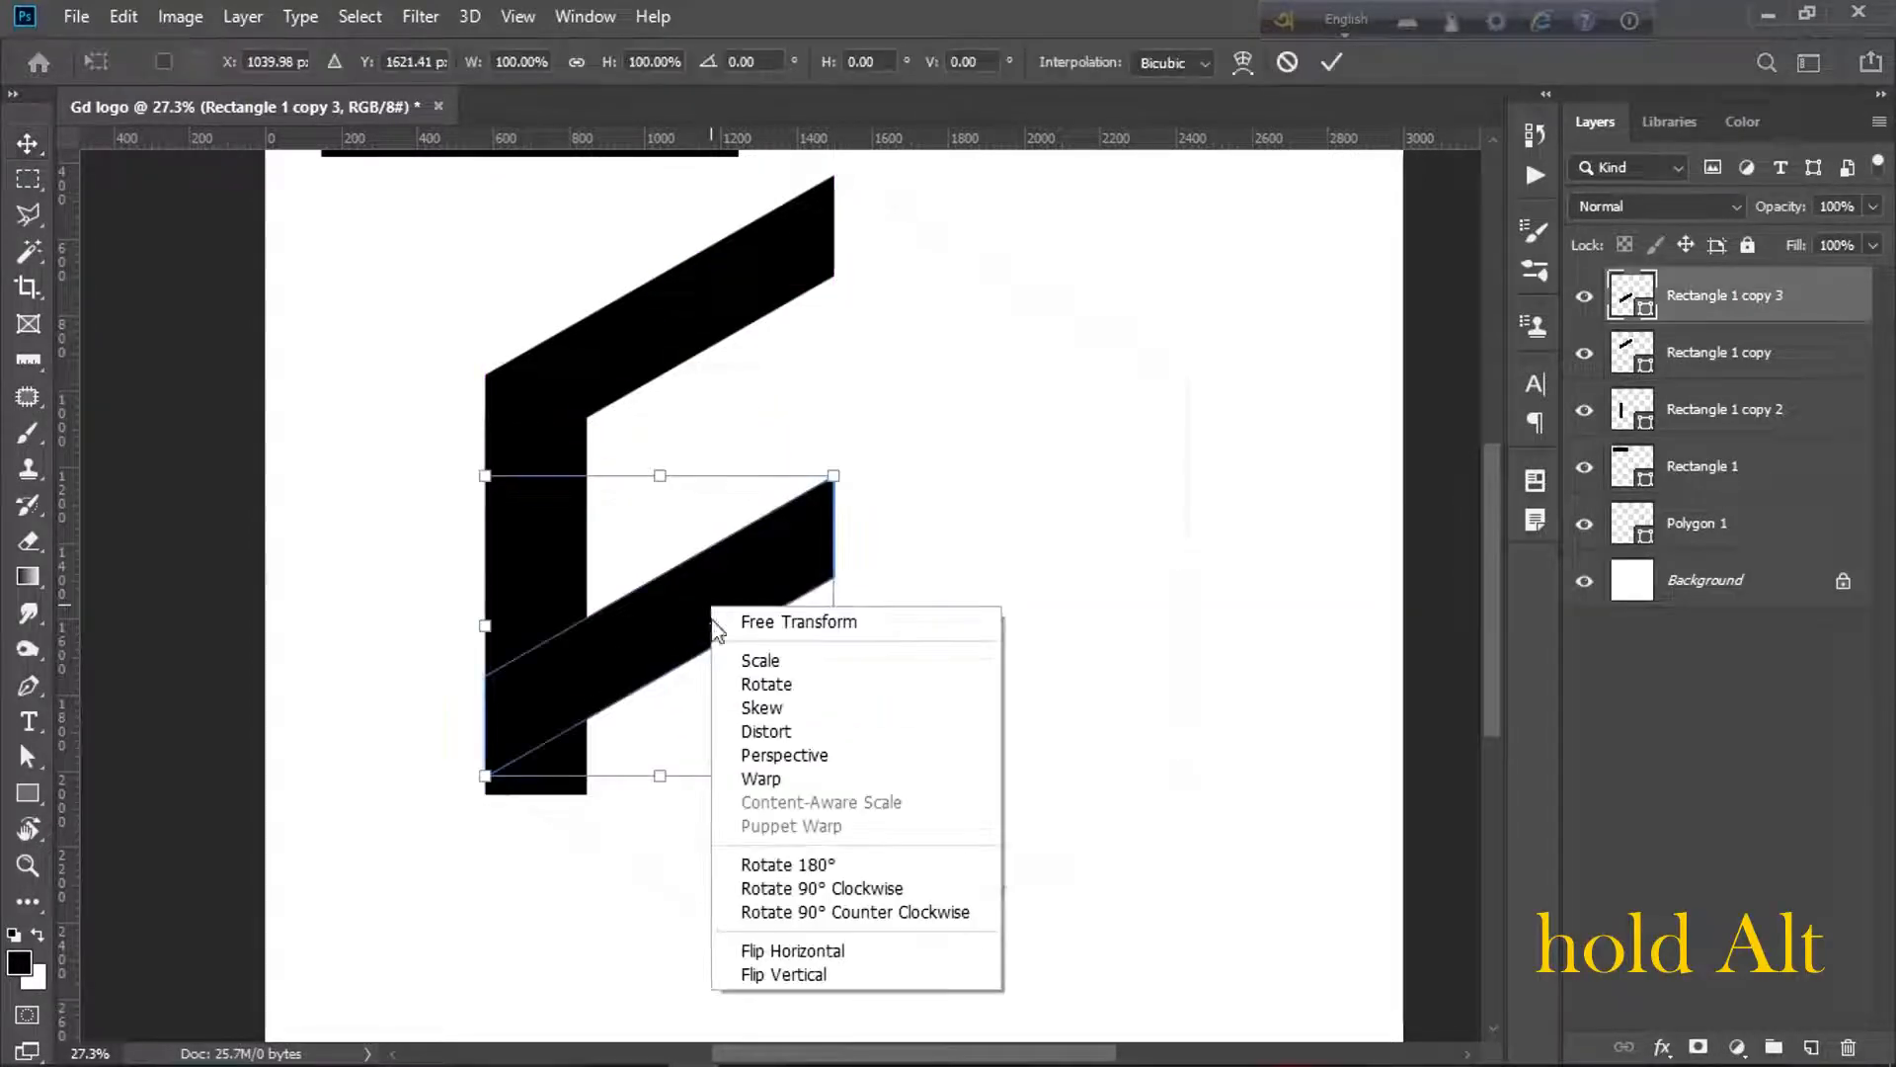
{"action": "left_click", "coordinate": [790, 974]}
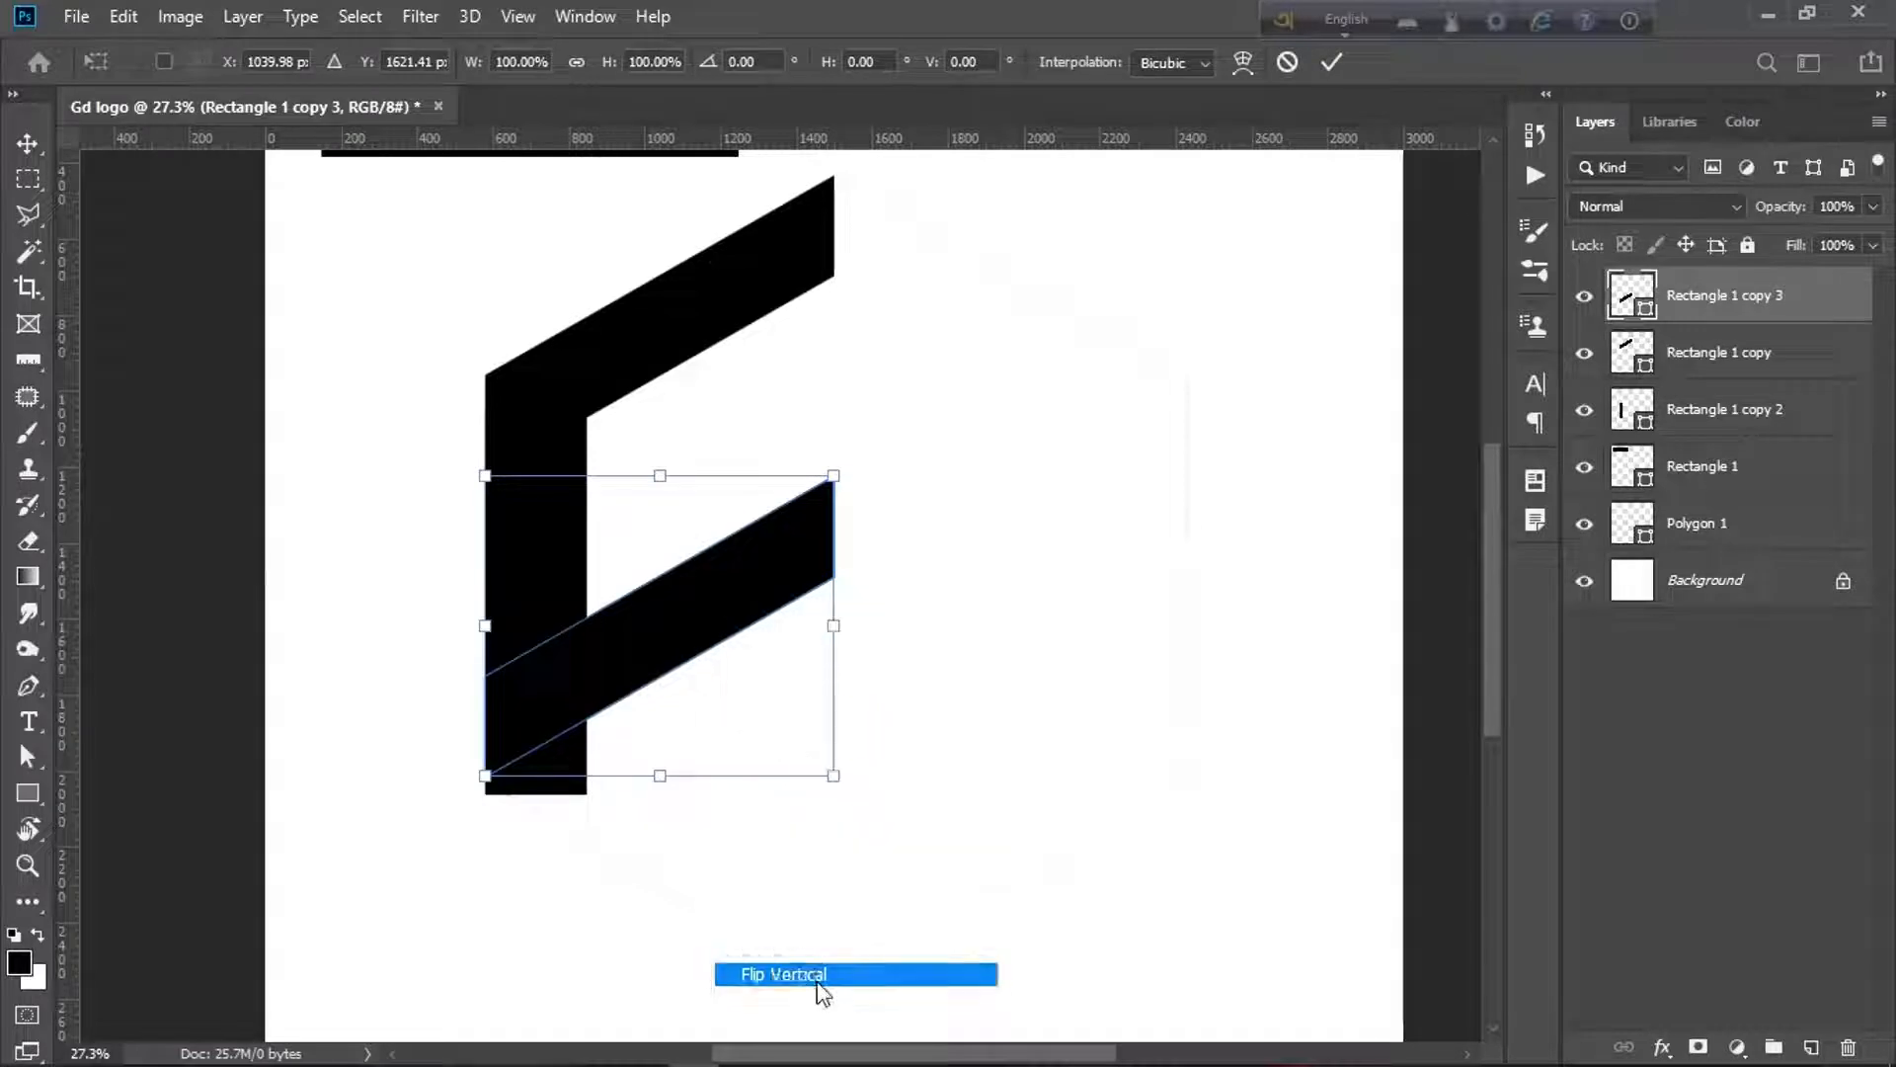
- Move the flipped bar down onto the hexagon's lower-left edge so it meets the vertical bar
{"action": "left_click_drag", "start_coordinate": [708, 652], "coordinate": [705, 867]}
{"action": "scroll", "coordinate": [708, 859], "scroll_direction": "down", "scroll_amount": 2}
{"action": "key", "text": "Return"}
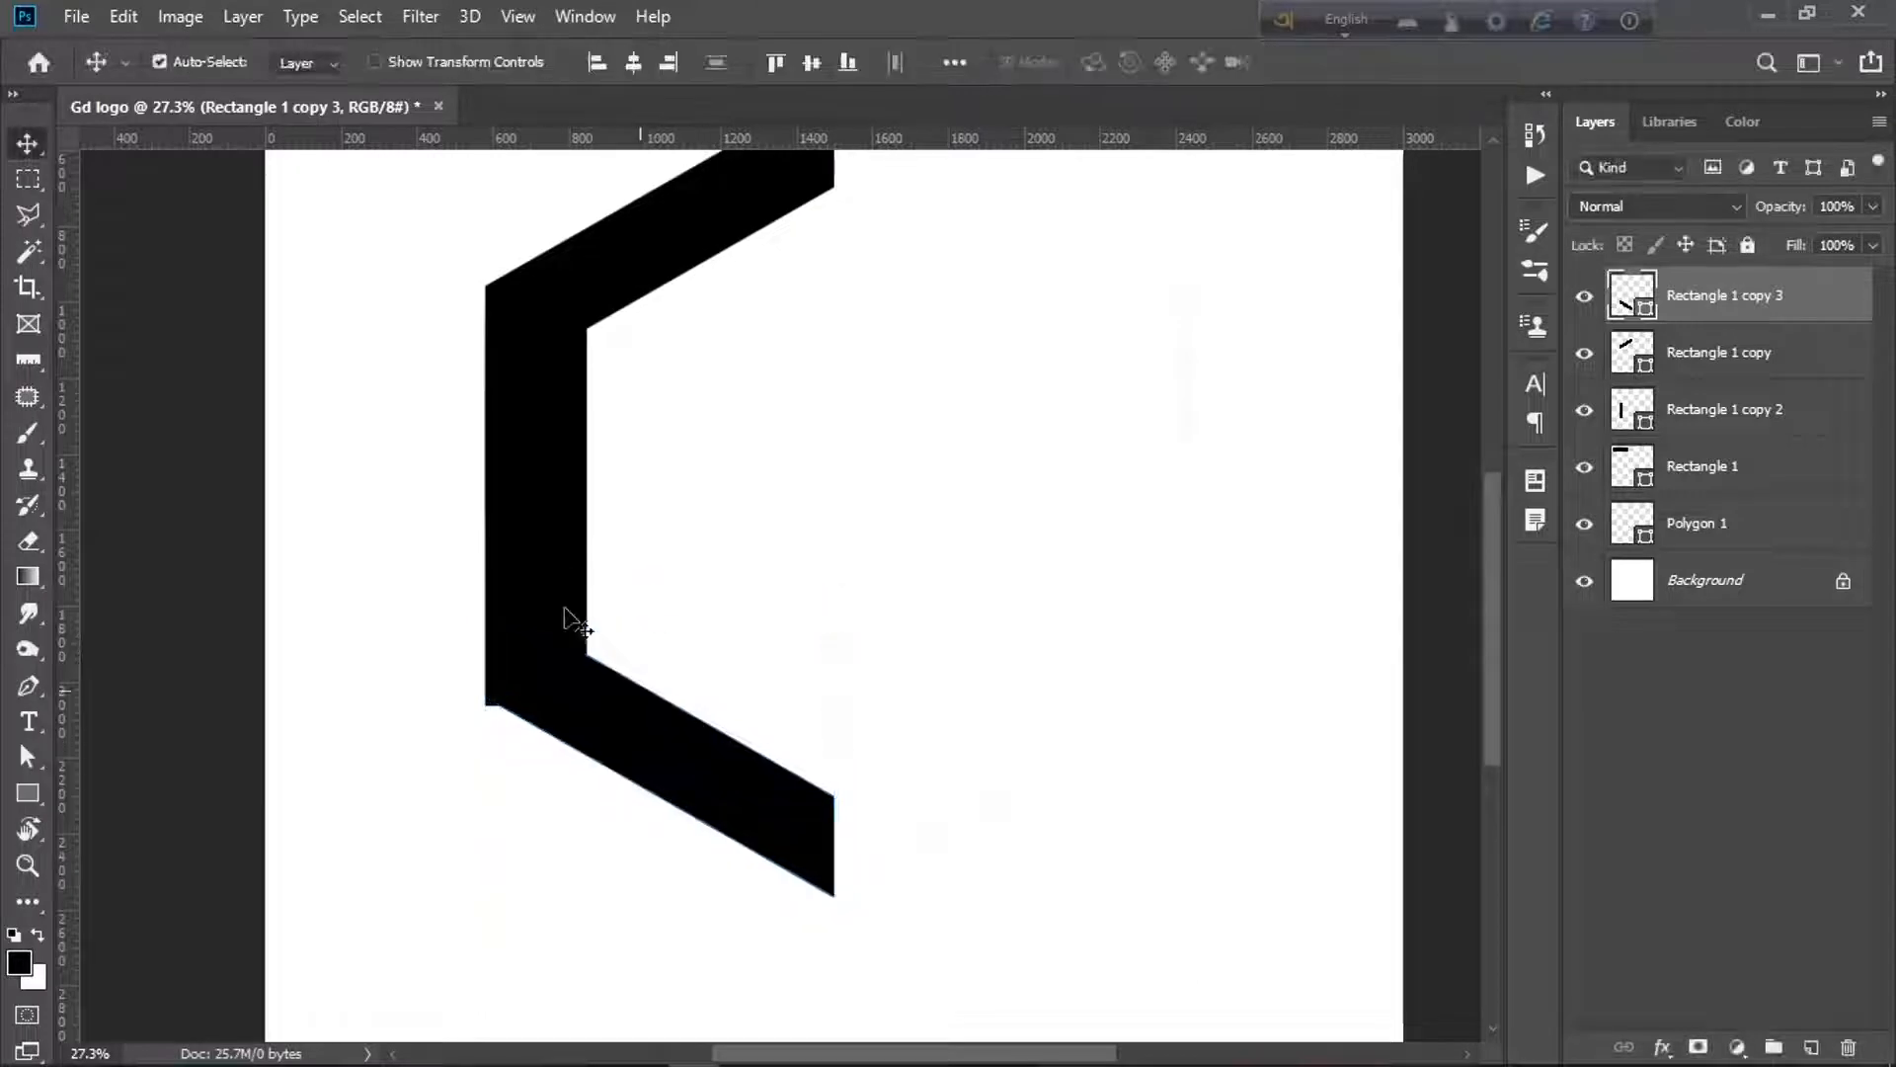
- Shorten the left vertical bar to about 96% of its height so its lower end stays inside the lower slanted bar
{"action": "left_click", "coordinate": [503, 517]}
{"action": "key", "text": "ctrl+t"}
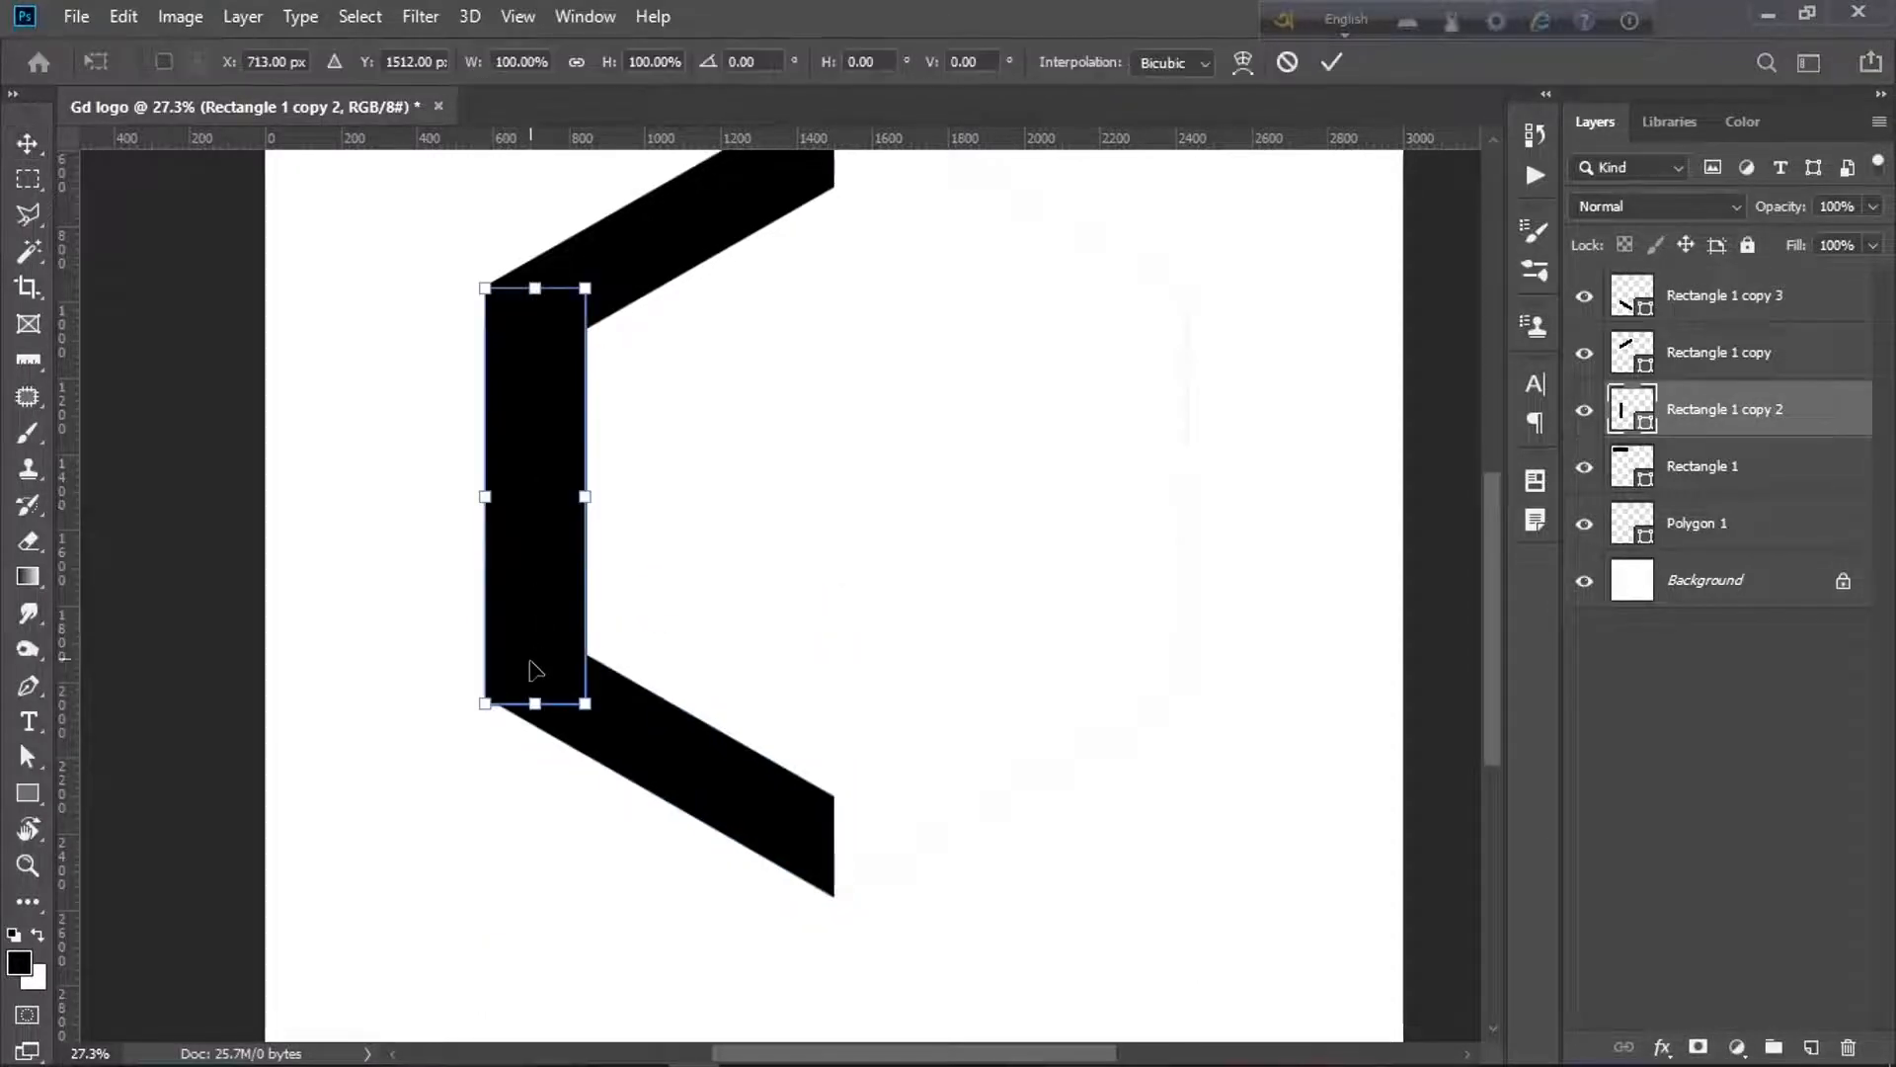
{"action": "left_click_drag", "start_coordinate": [536, 700], "coordinate": [541, 685]}
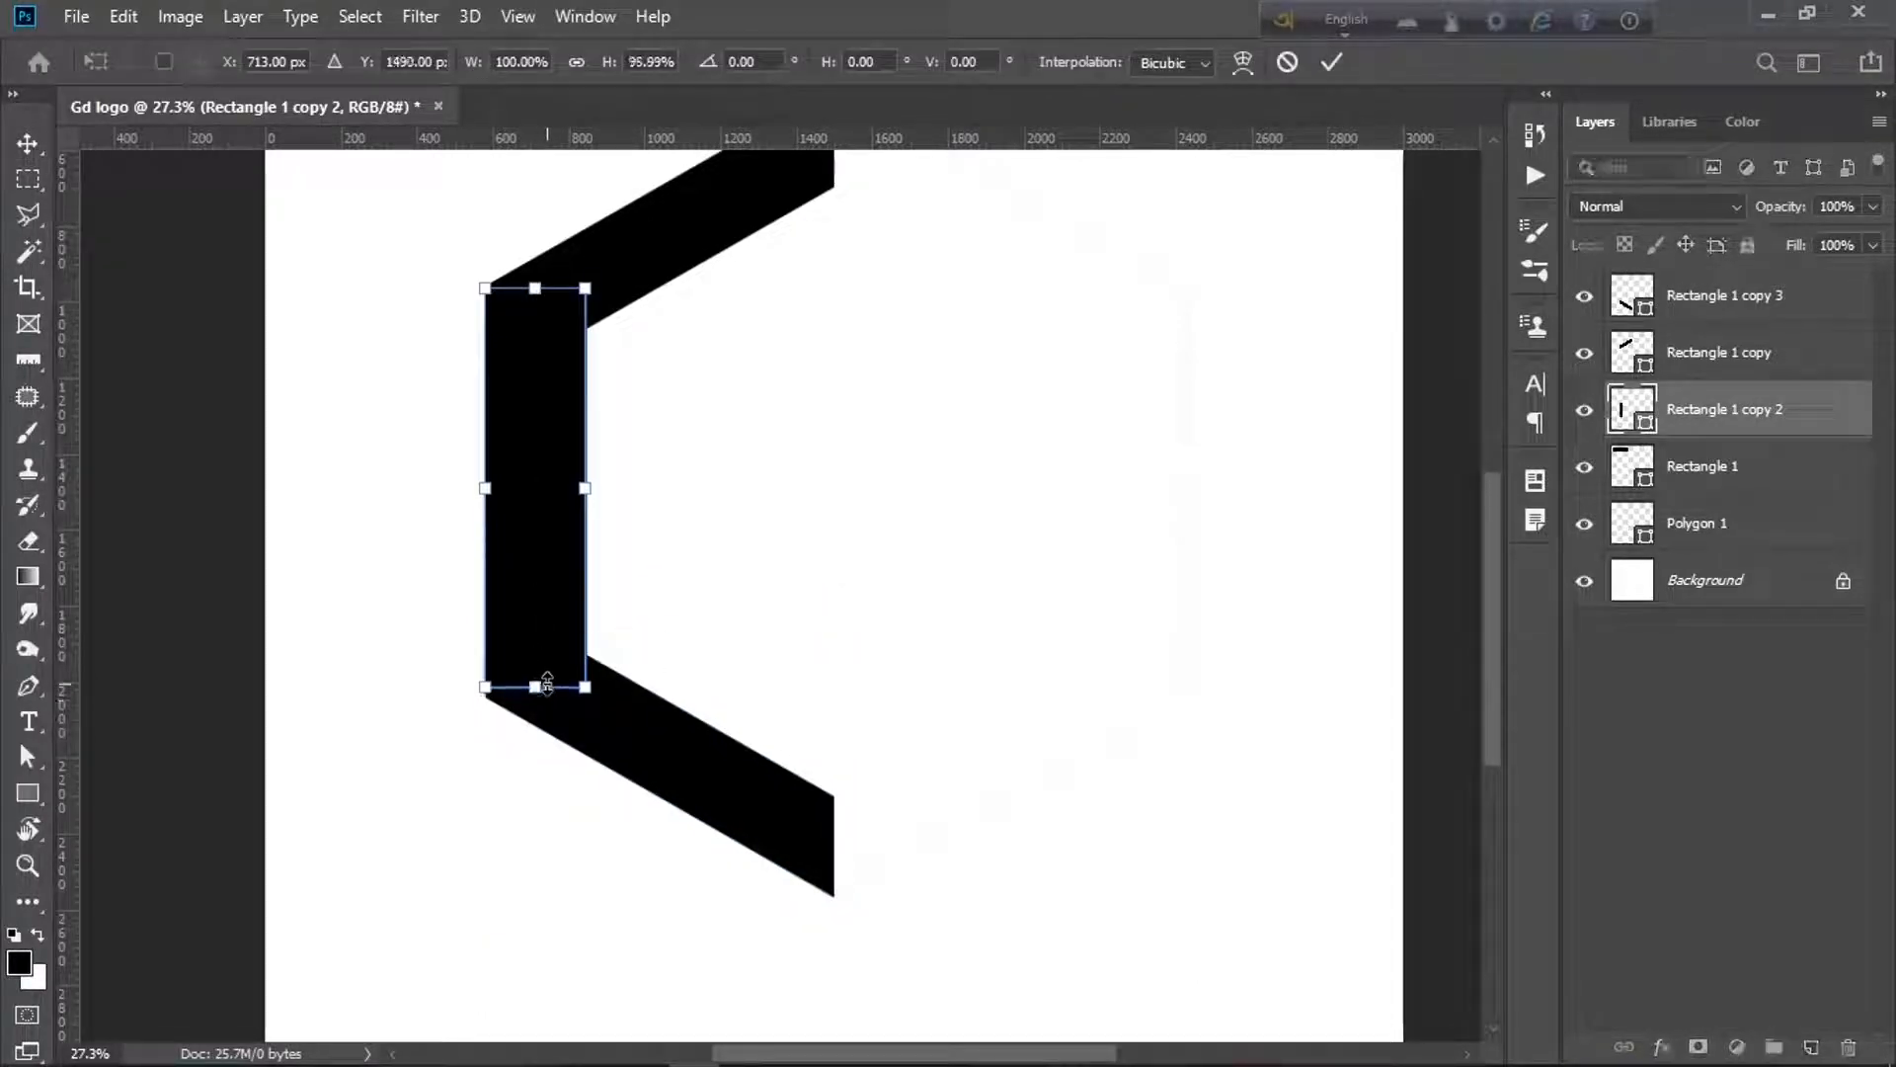
{"action": "key", "text": "Return"}
{"action": "scroll", "coordinate": [555, 690], "scroll_direction": "up", "scroll_amount": 3}
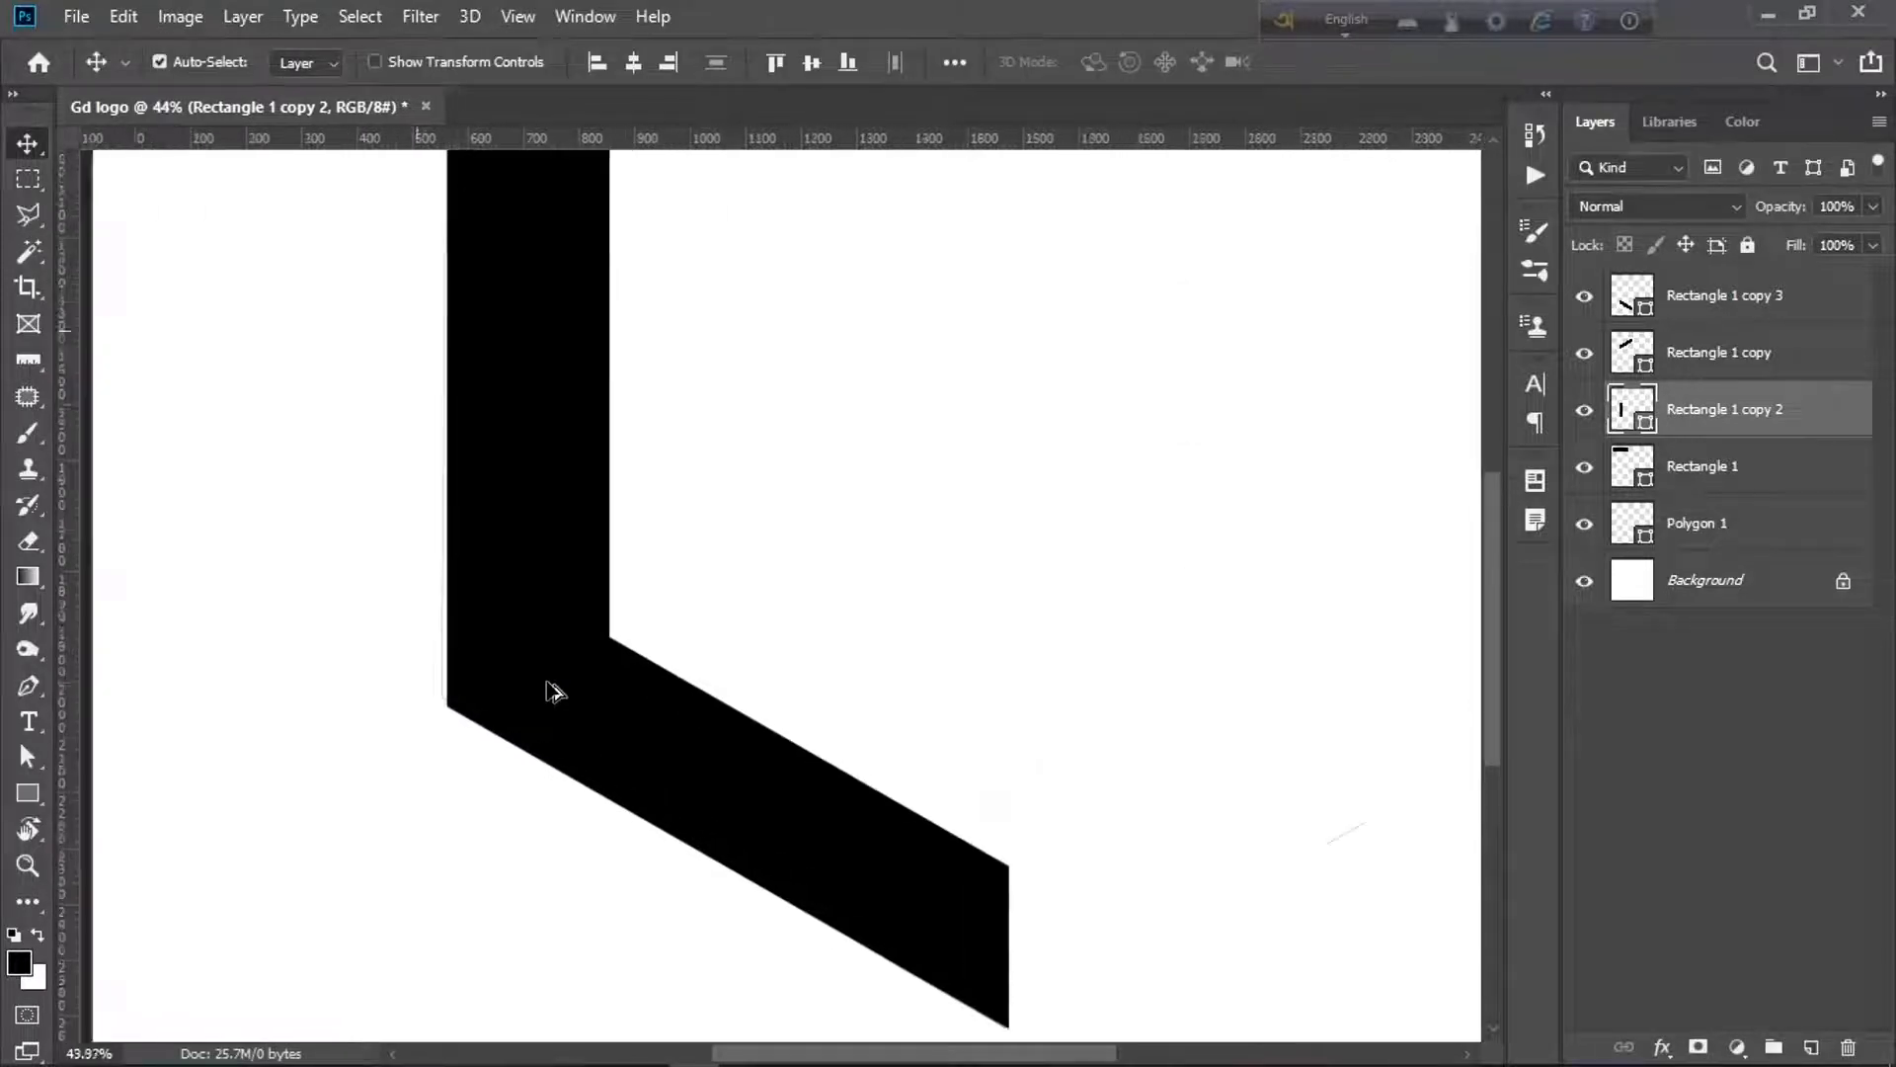
{"action": "scroll", "coordinate": [556, 691], "scroll_direction": "down", "scroll_amount": 3}
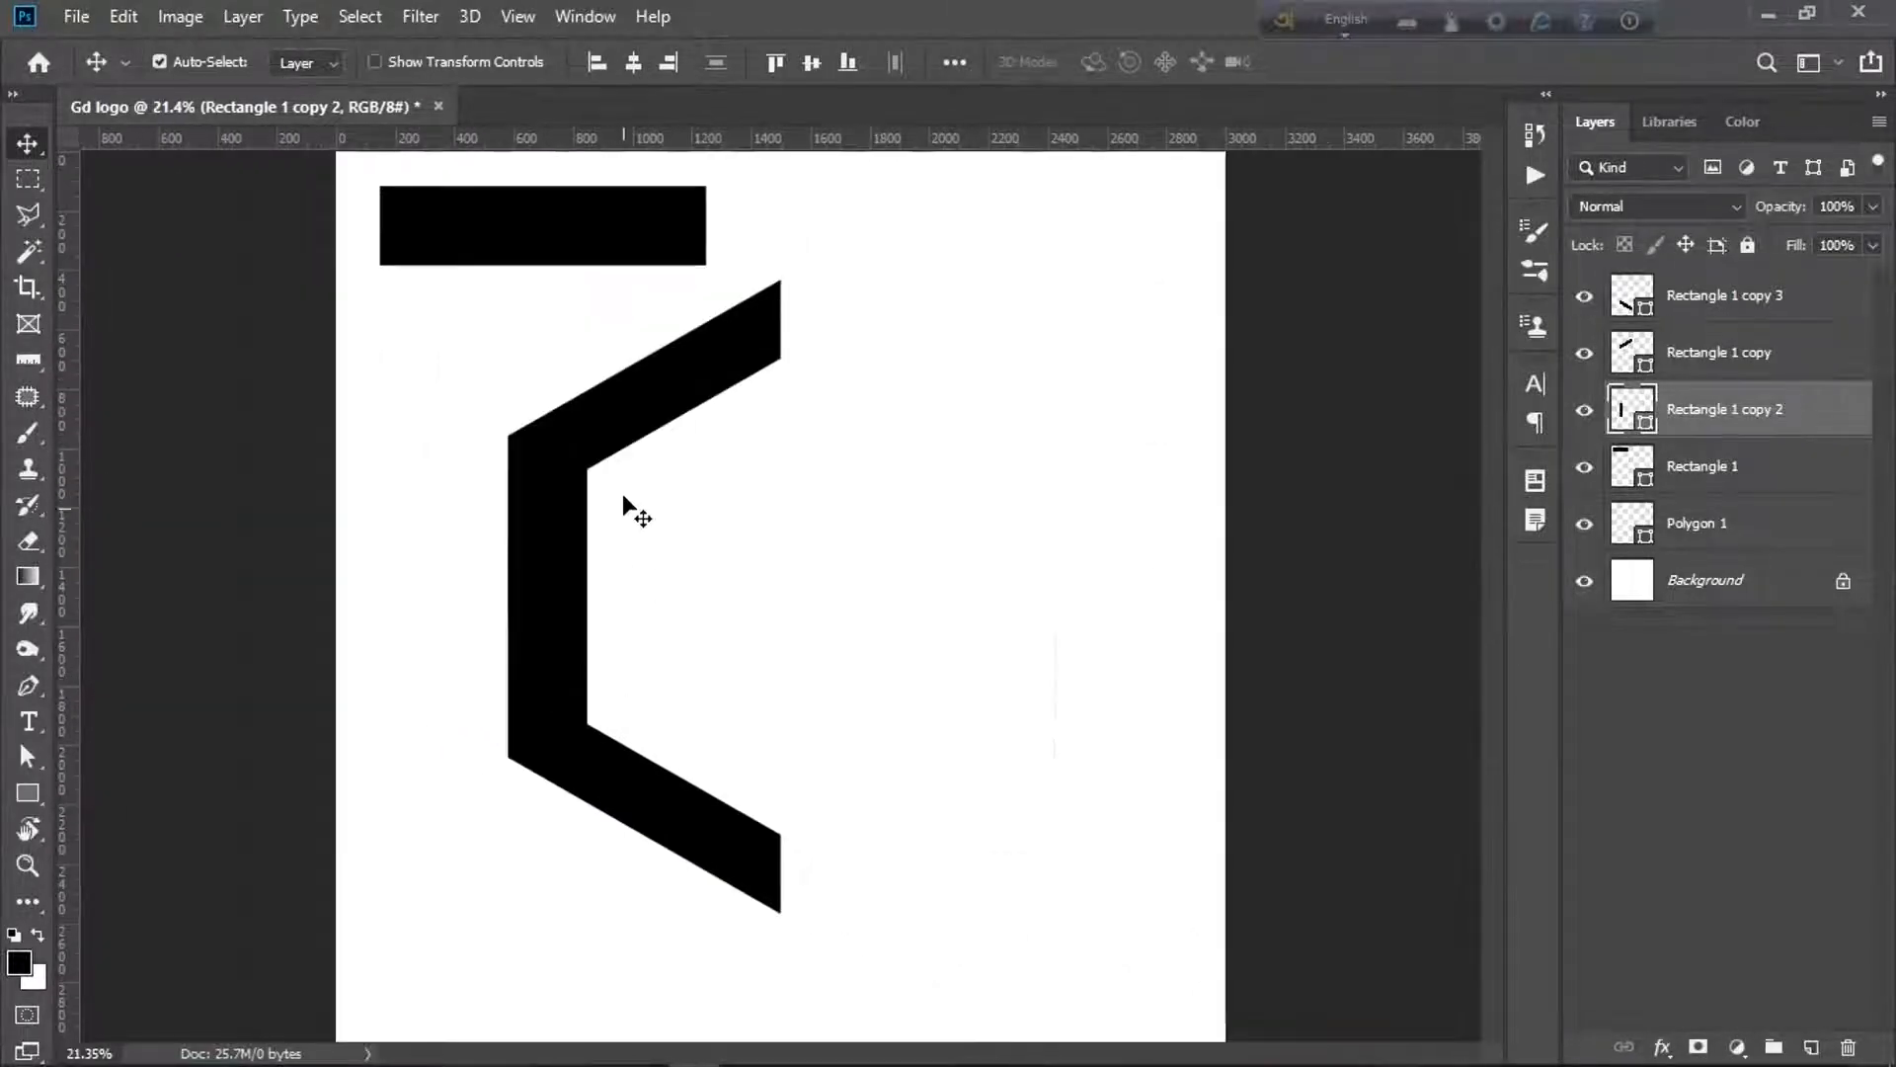
- Duplicate the left vertical bar and place the copy at the inner end of the lower slanted bar
{"action": "left_click", "coordinate": [627, 237]}
{"action": "left_click", "coordinate": [568, 506]}
{"action": "key", "text": "ctrl"}
{"action": "left_click_drag", "start_coordinate": [568, 506], "coordinate": [751, 662]}
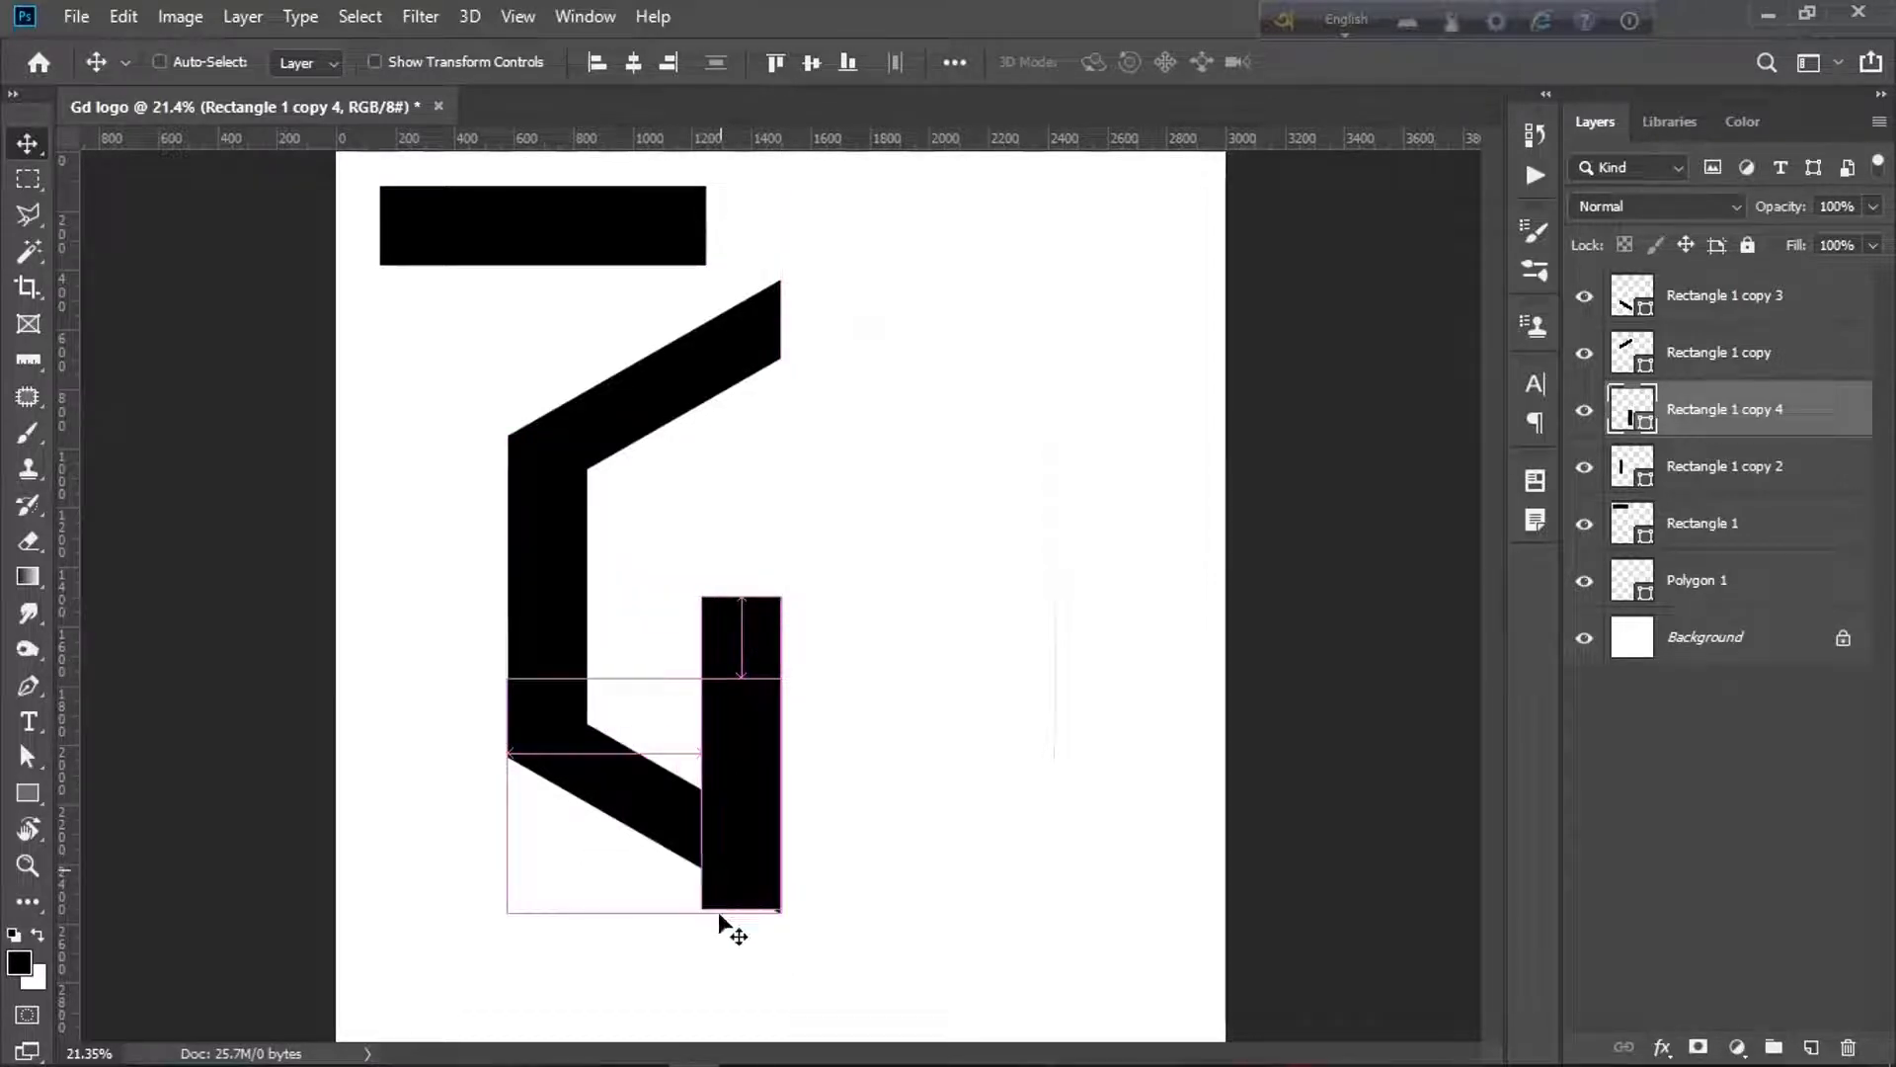
- Shorten the copied vertical bar from below so it no longer protrudes past the lower slanted bar
{"action": "key", "text": "ctrl+t"}
{"action": "left_click_drag", "start_coordinate": [747, 897], "coordinate": [759, 841]}
{"action": "key", "text": "Return"}
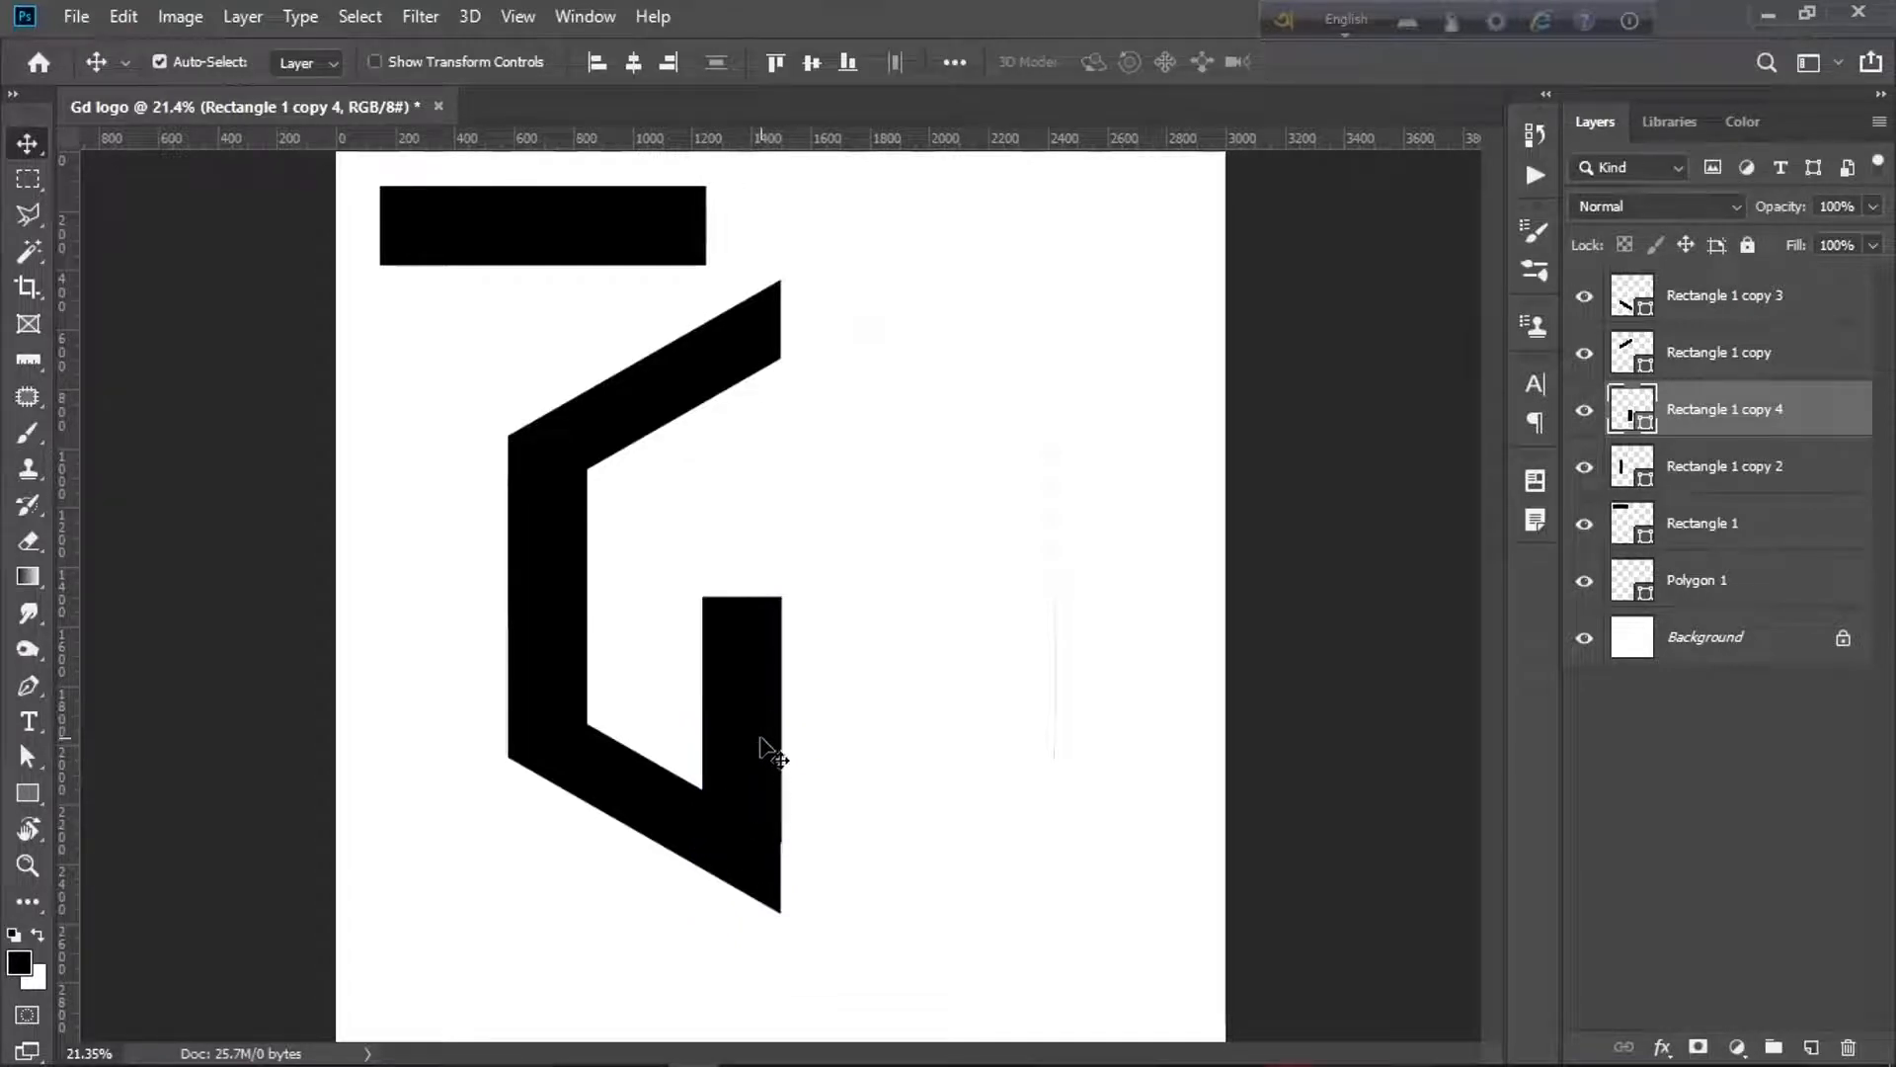
{"action": "scroll", "coordinate": [757, 830], "scroll_direction": "up", "scroll_amount": 3}
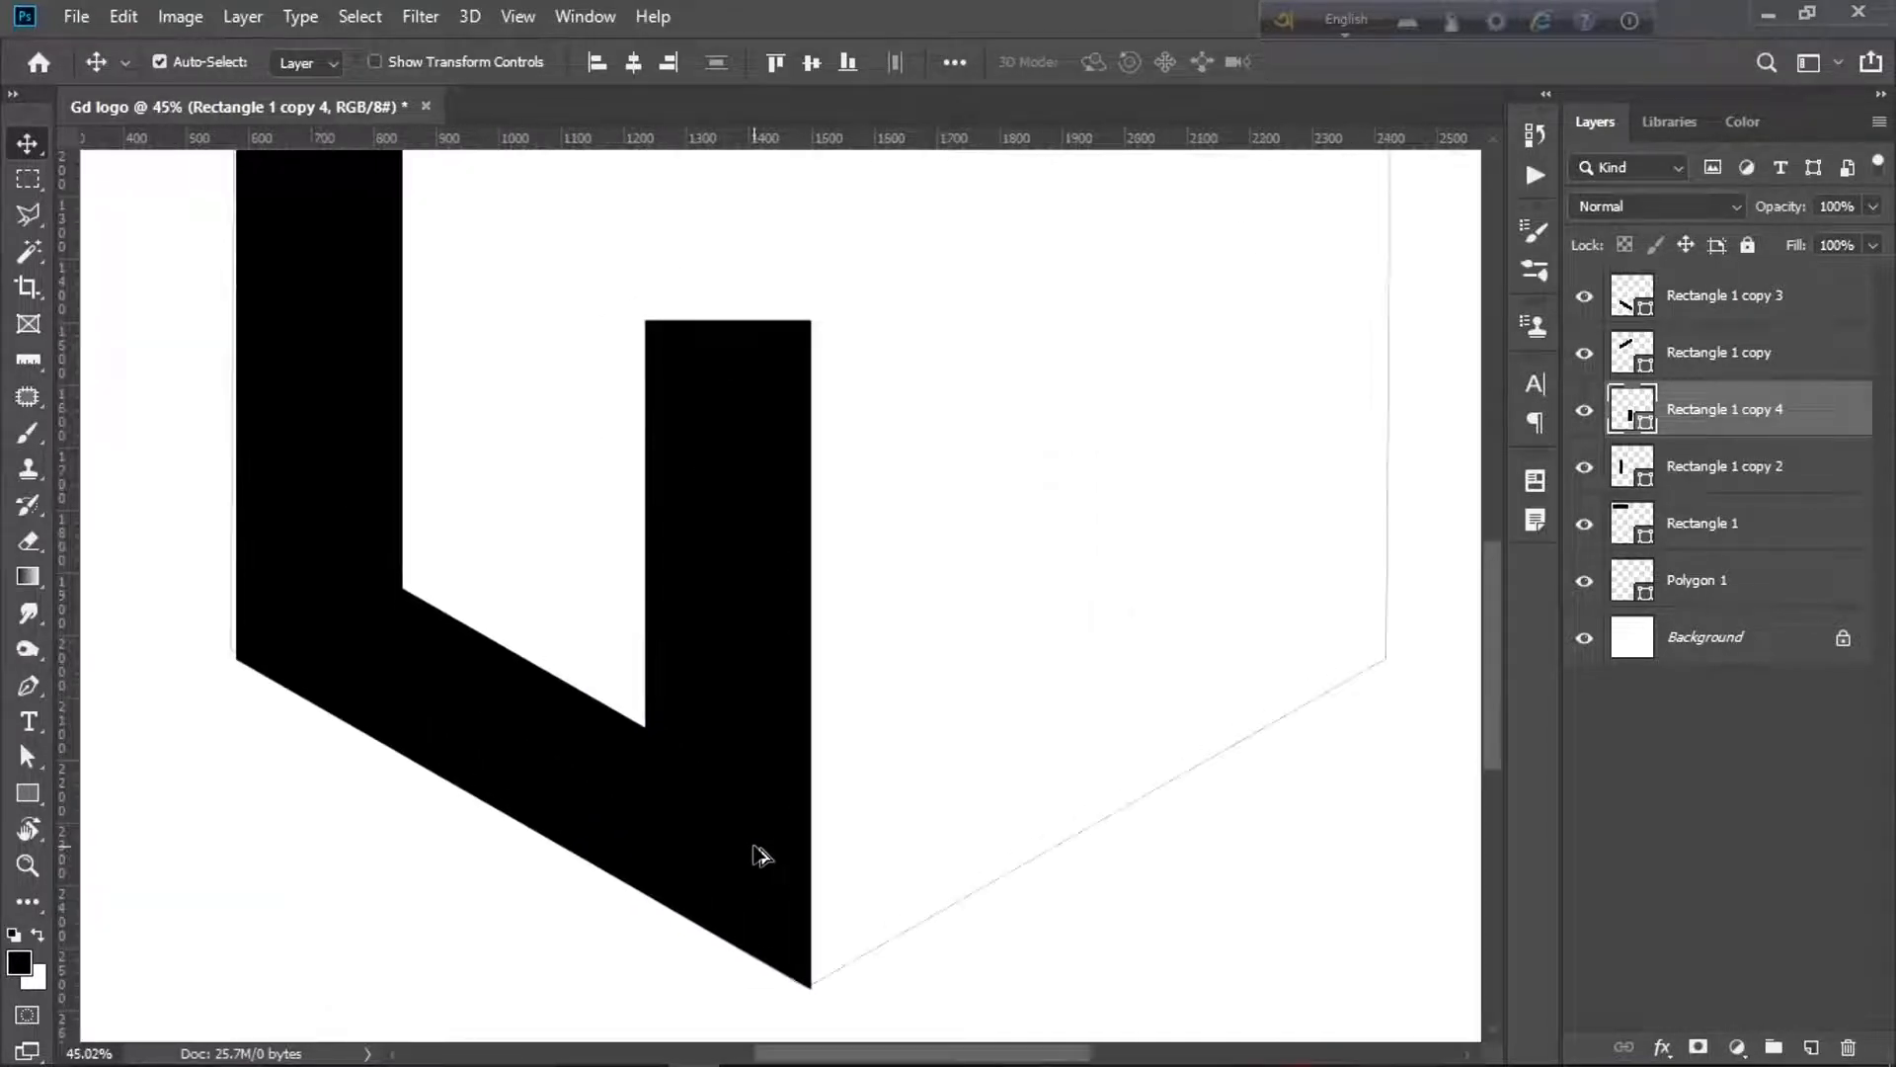
{"action": "scroll", "coordinate": [750, 796], "scroll_direction": "down", "scroll_amount": 5}
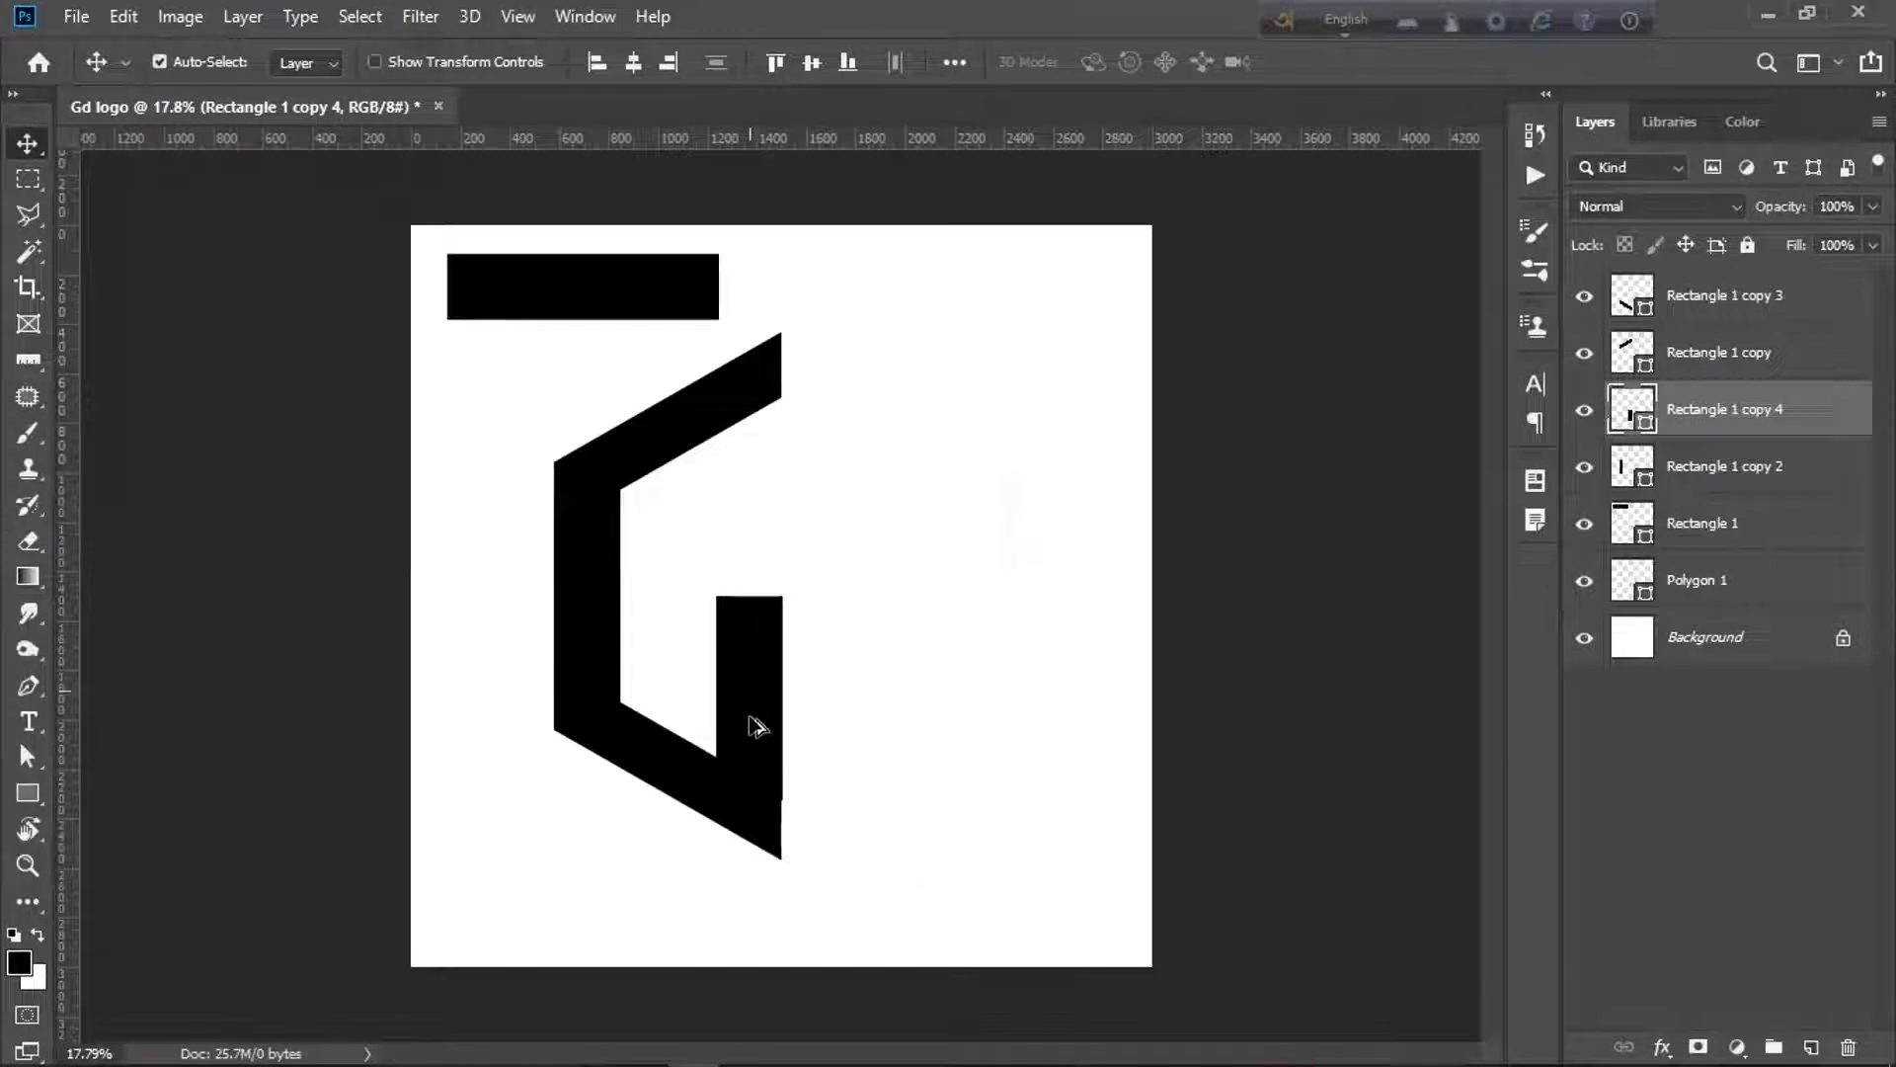
- Nudge the short vertical bar sideways so its right edge lines up with the slanted bar's end
{"action": "scroll", "coordinate": [756, 734], "scroll_direction": "up", "scroll_amount": 1}
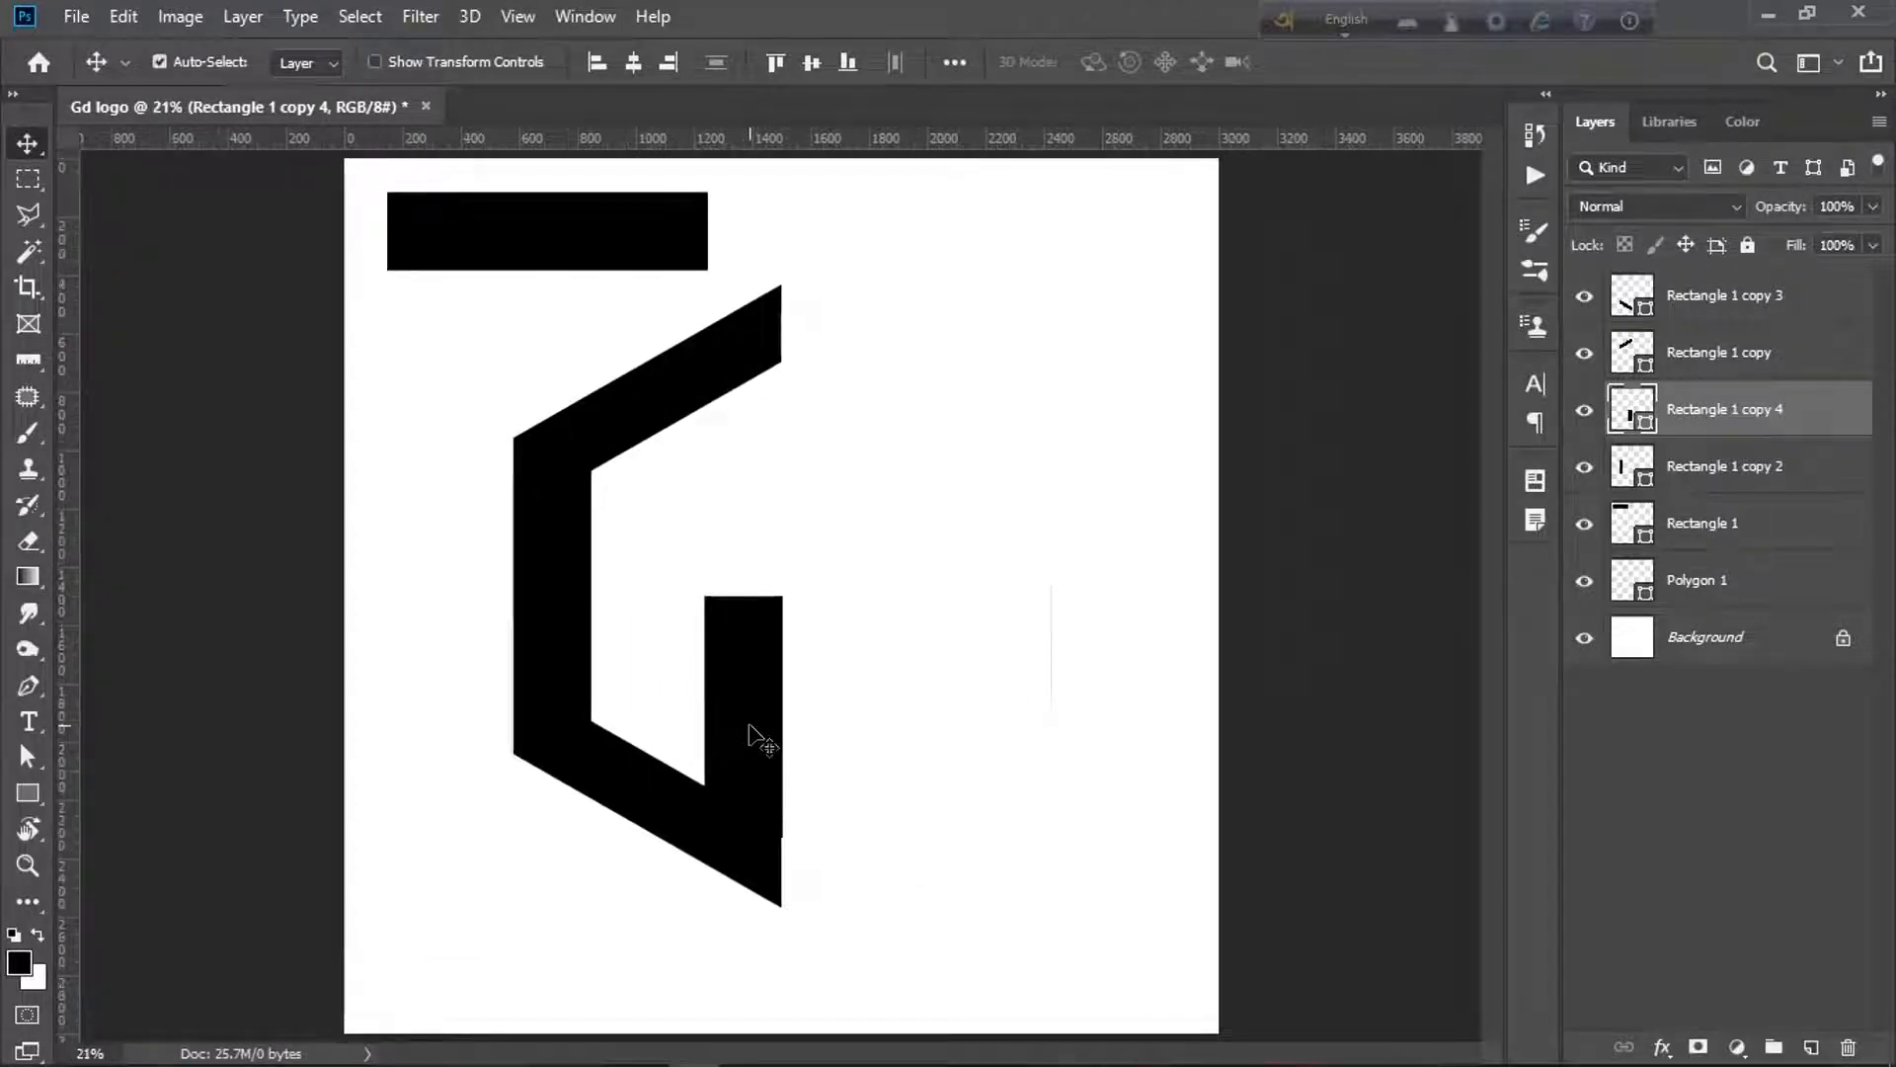
{"action": "key", "text": "shift+Left"}
{"action": "key", "text": "shift+Right"}
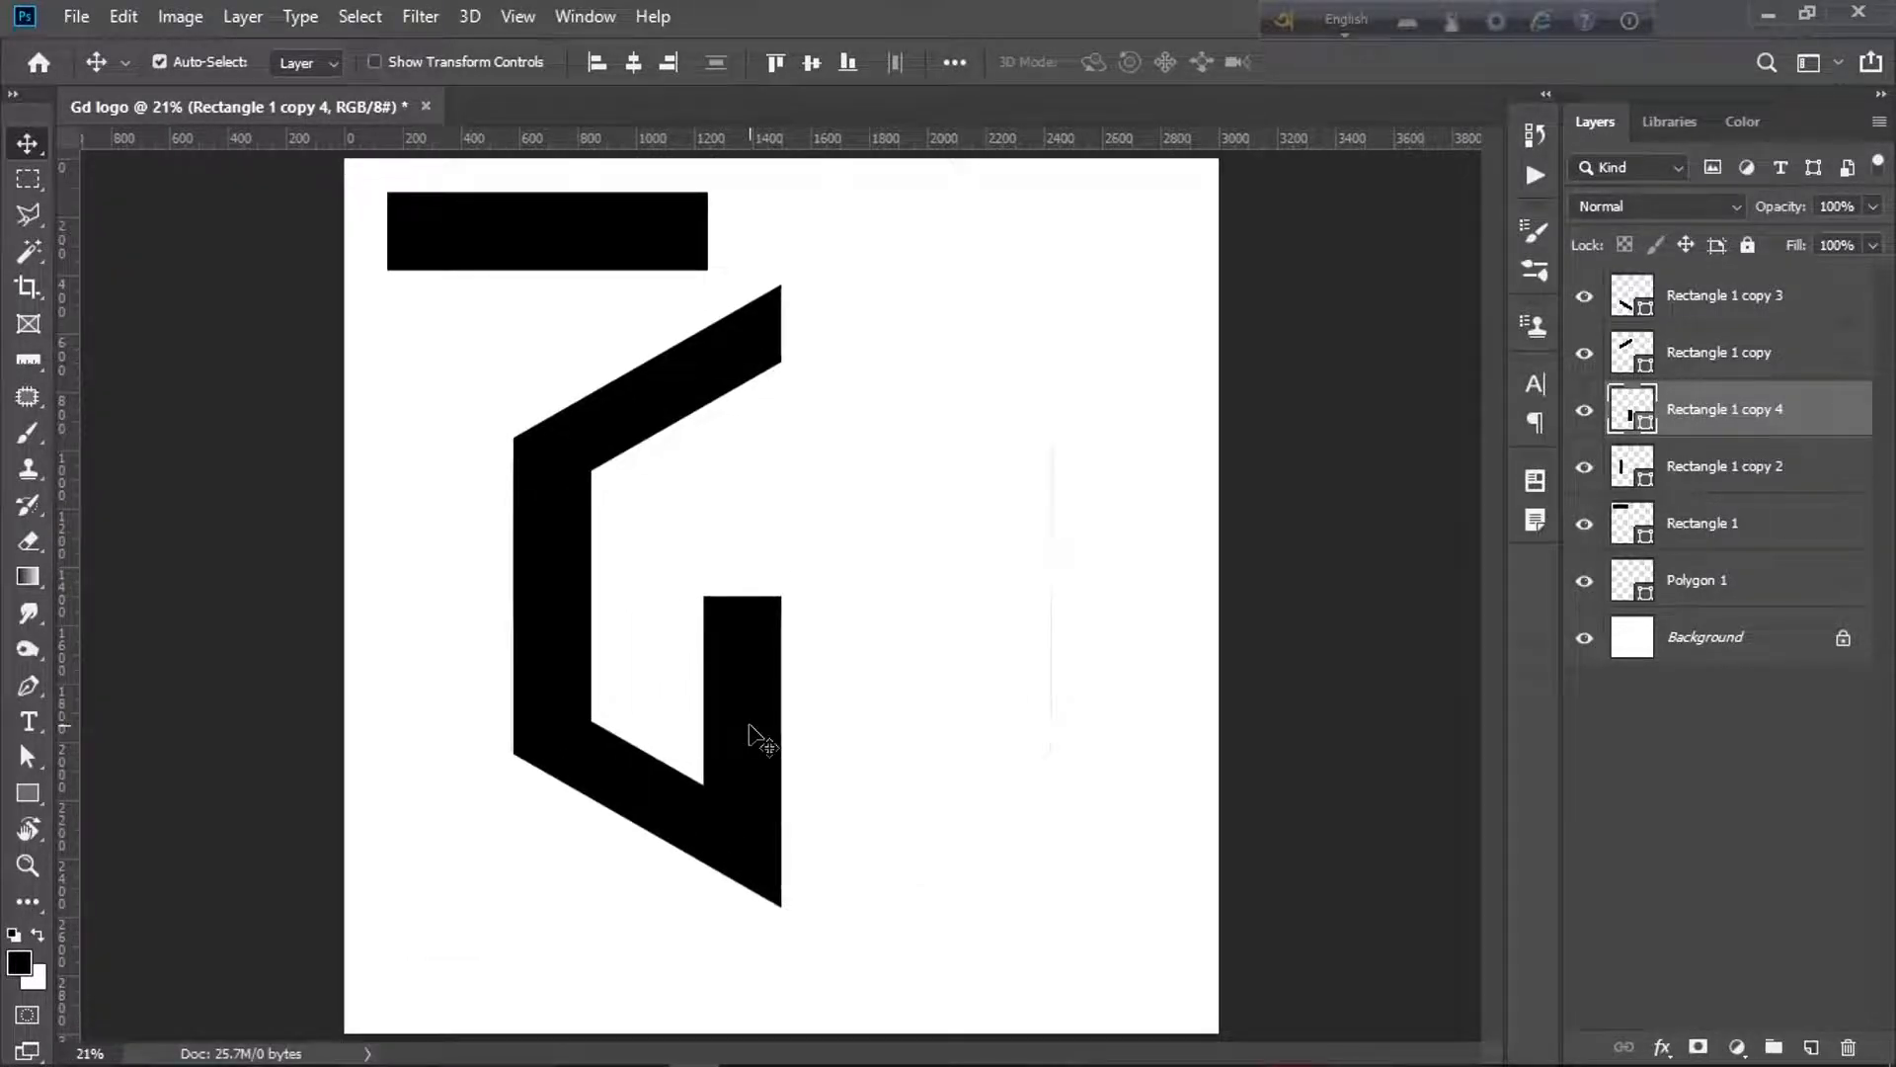
{"action": "scroll", "coordinate": [761, 741], "scroll_direction": "up", "scroll_amount": 6}
{"action": "scroll", "coordinate": [756, 741], "scroll_direction": "down", "scroll_amount": 5}
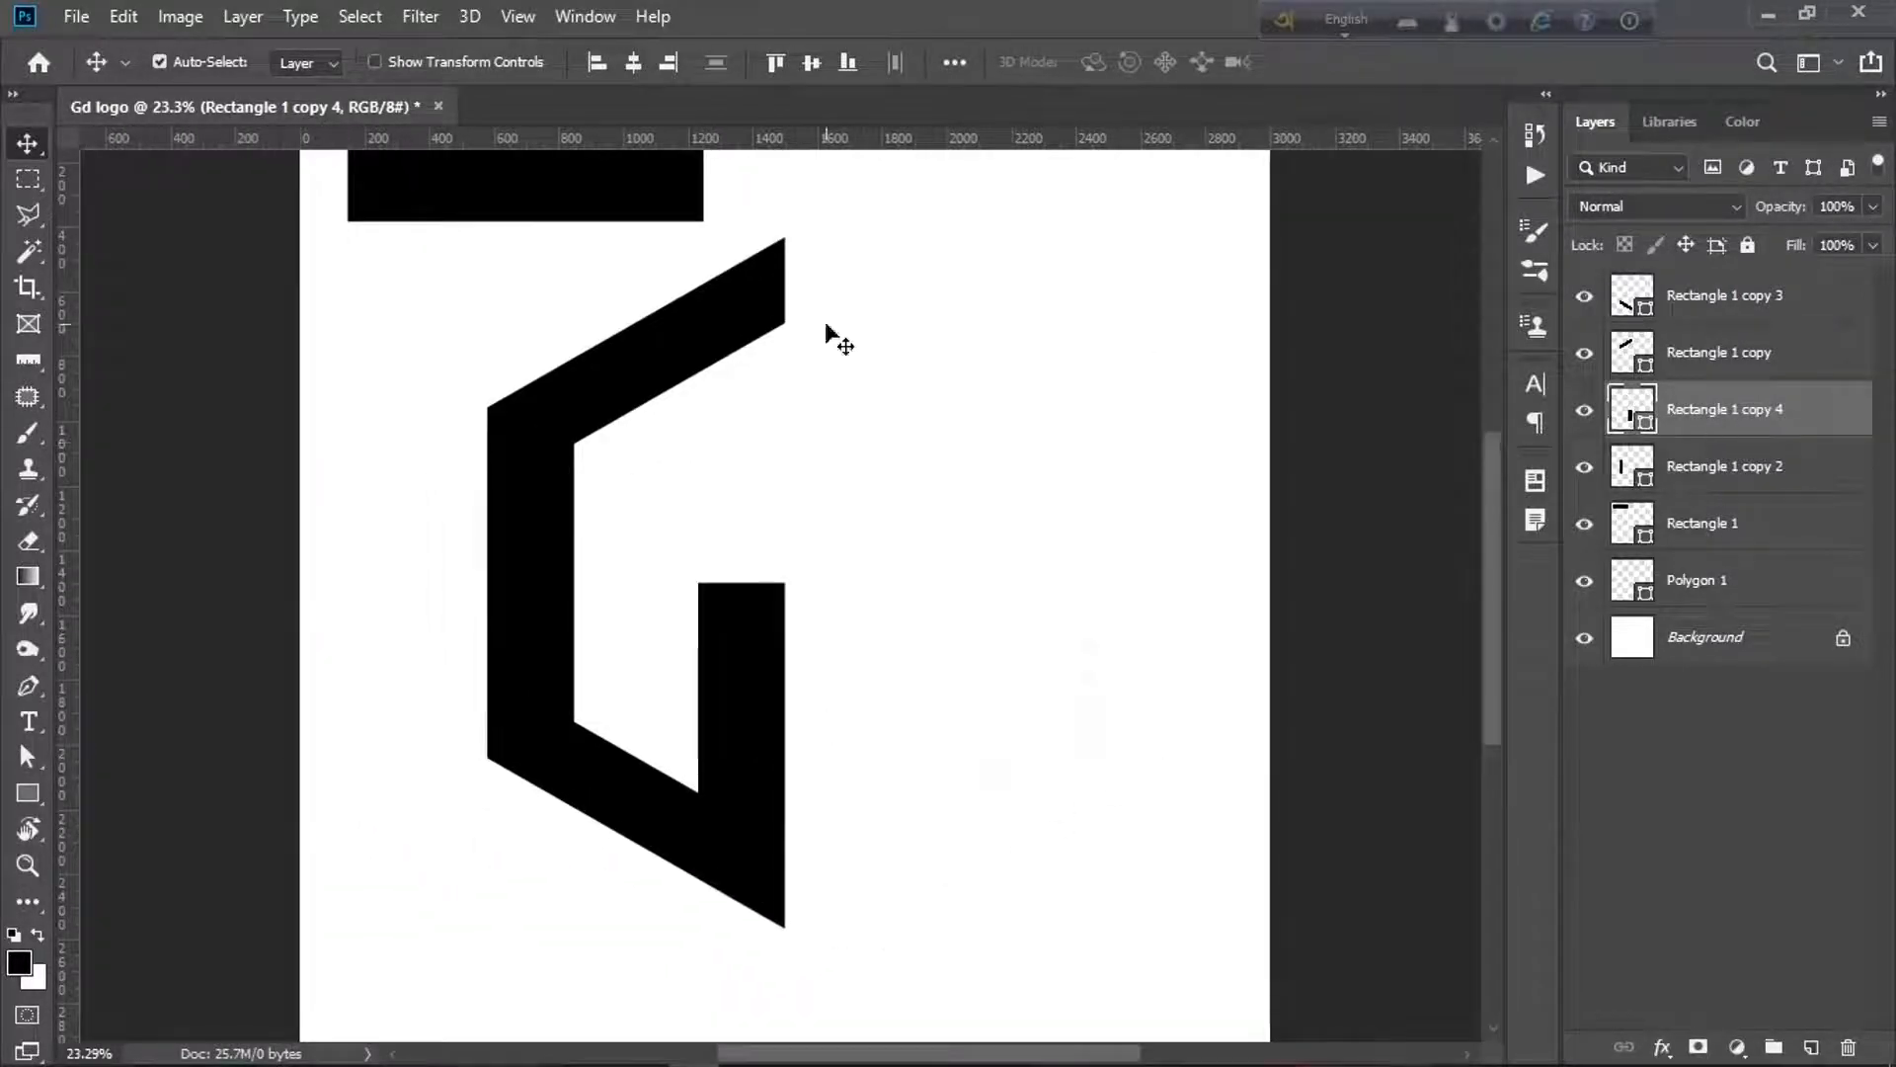
- Select the four bars forming the G, leaving out the Polygon 1 guide, and duplicate them
{"action": "left_click", "coordinate": [295, 334]}
{"action": "left_click_drag", "start_coordinate": [343, 304], "coordinate": [735, 228]}
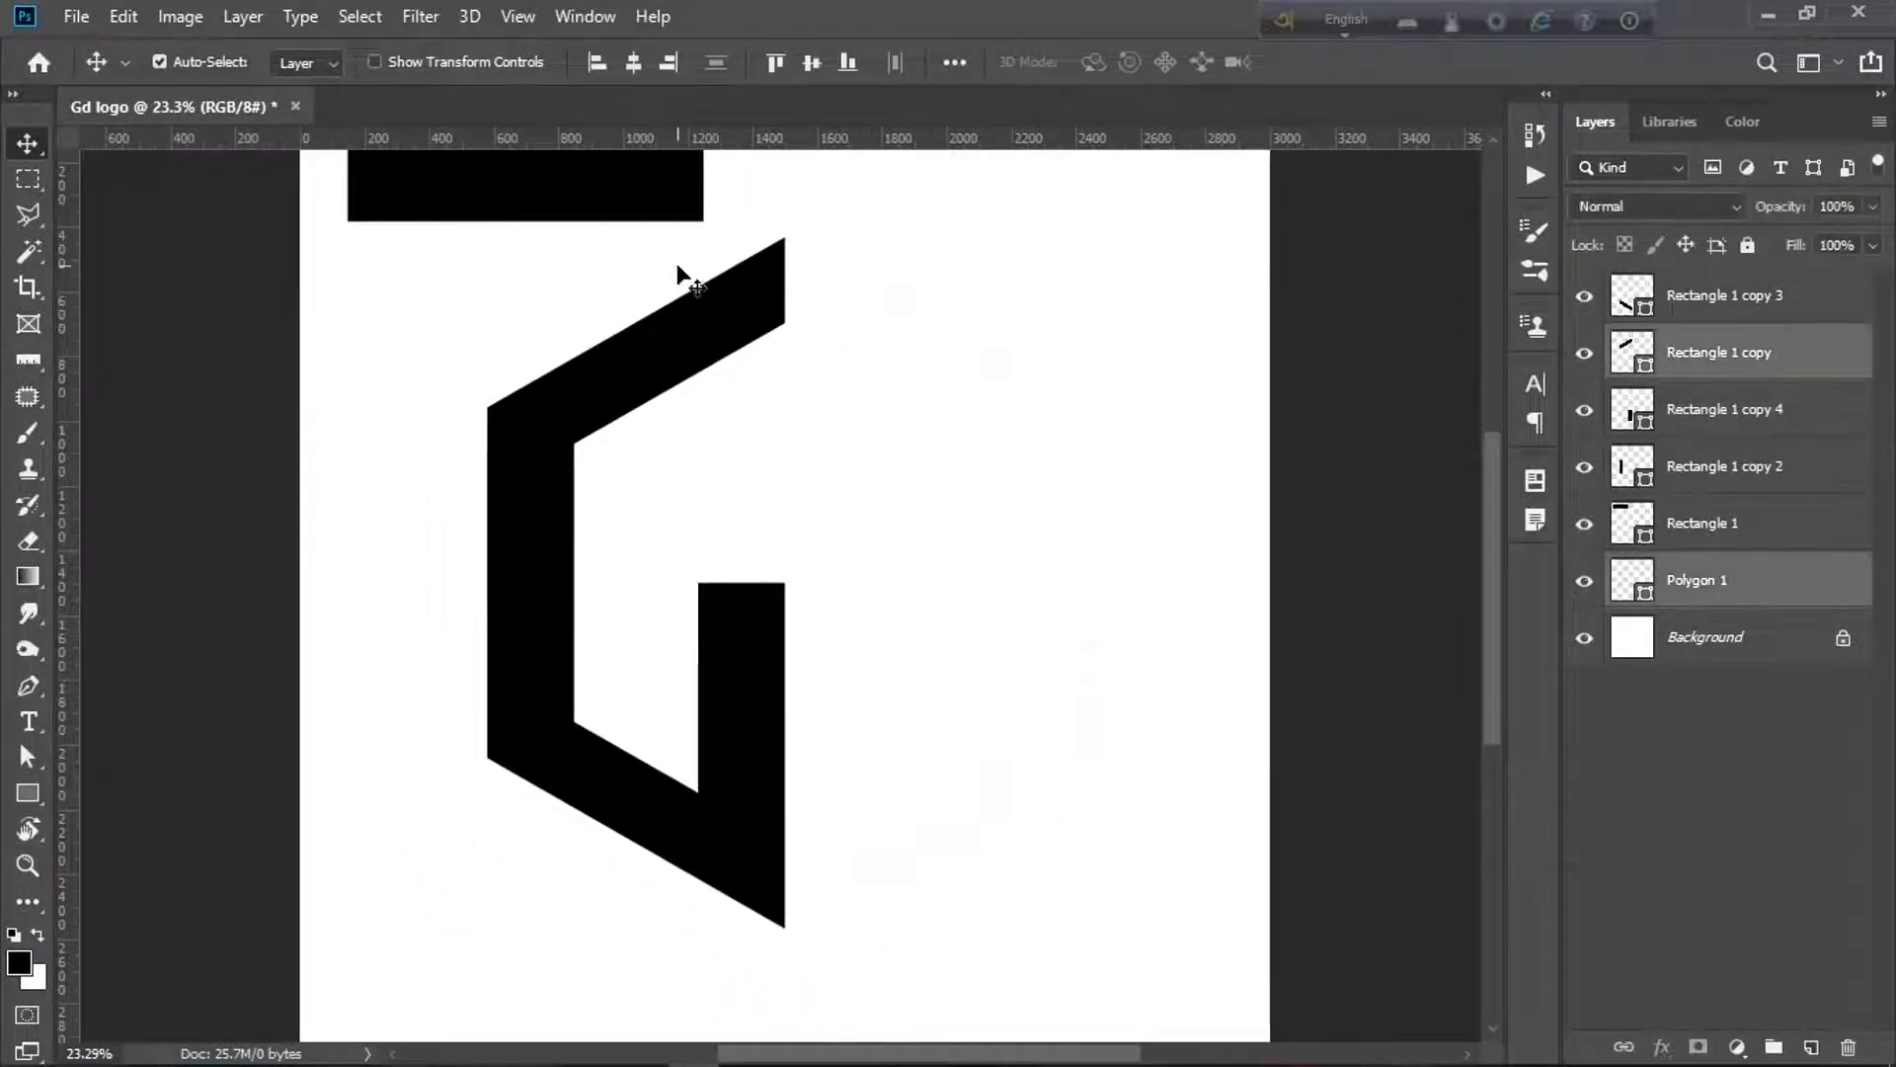
{"action": "left_click_drag", "start_coordinate": [459, 224], "coordinate": [676, 272]}
{"action": "left_click_drag", "start_coordinate": [440, 262], "coordinate": [760, 1017]}
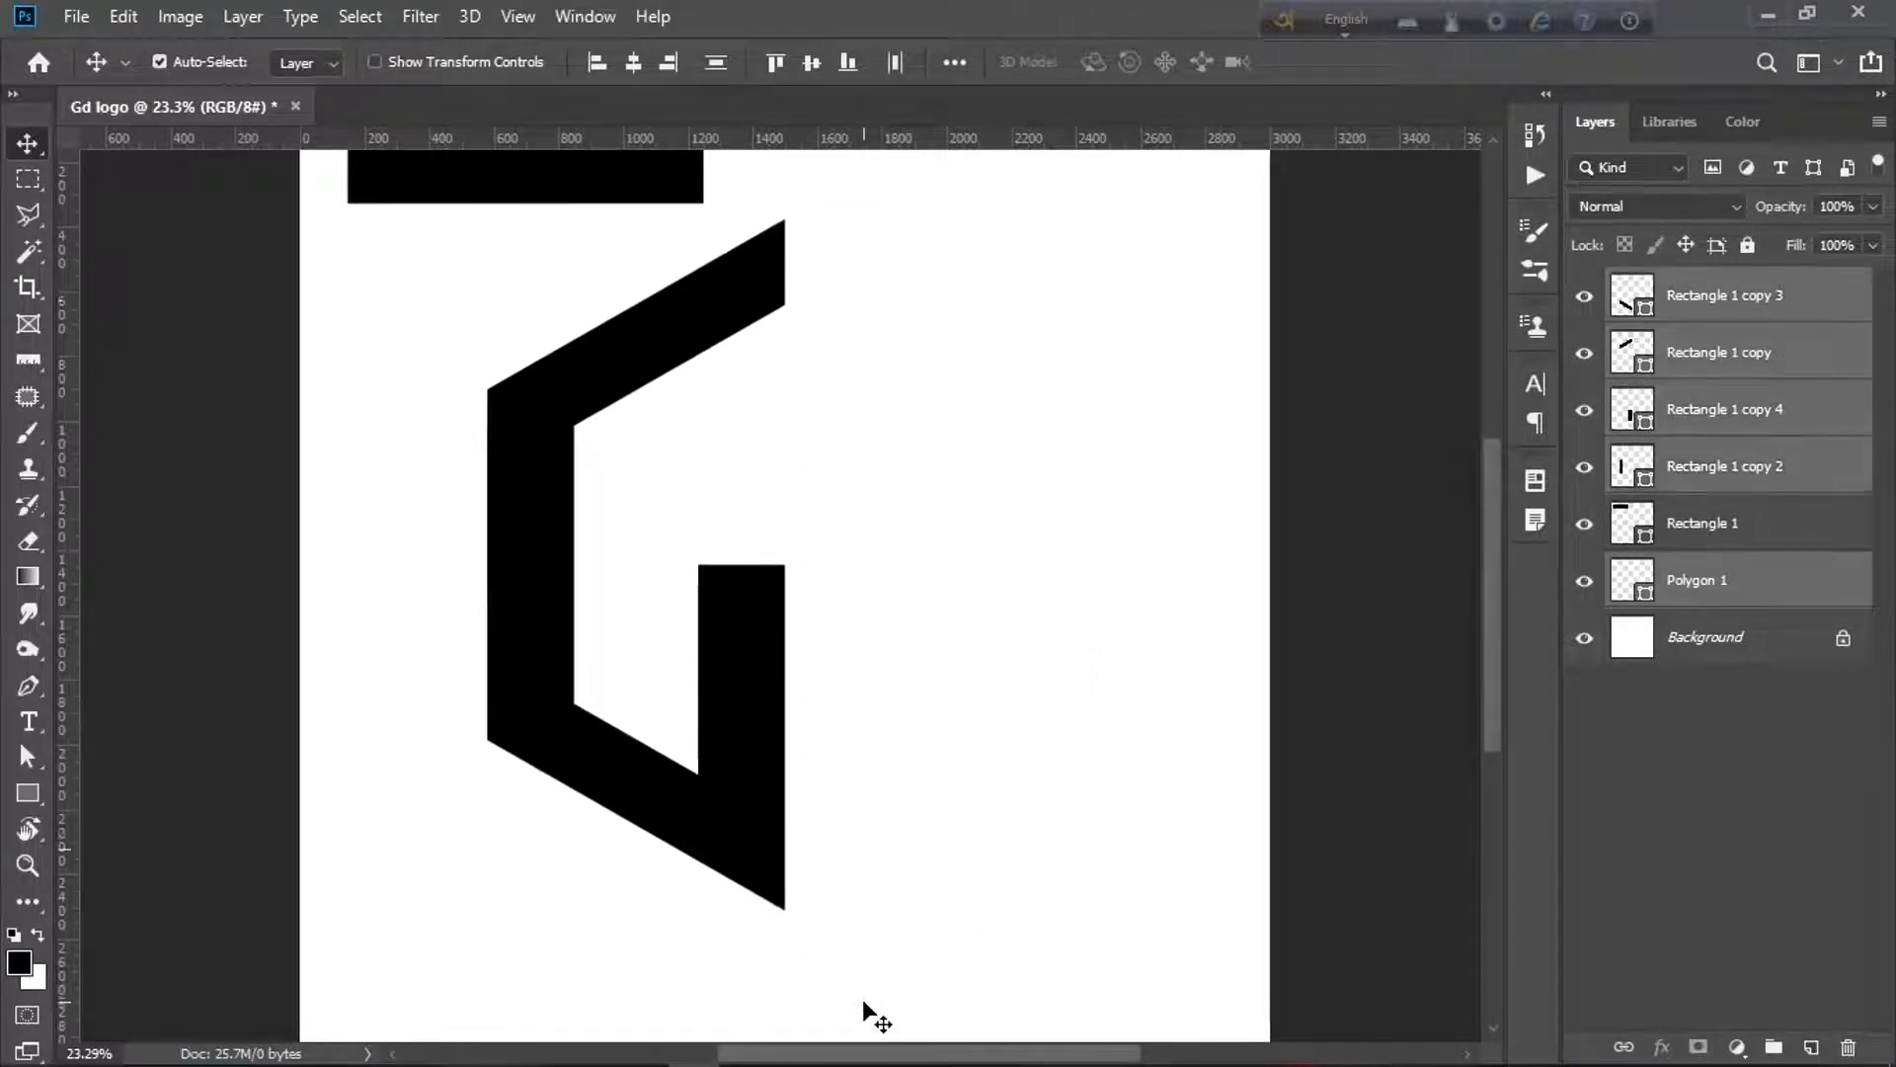
{"action": "left_click", "coordinate": [1697, 583], "text": "ctrl"}
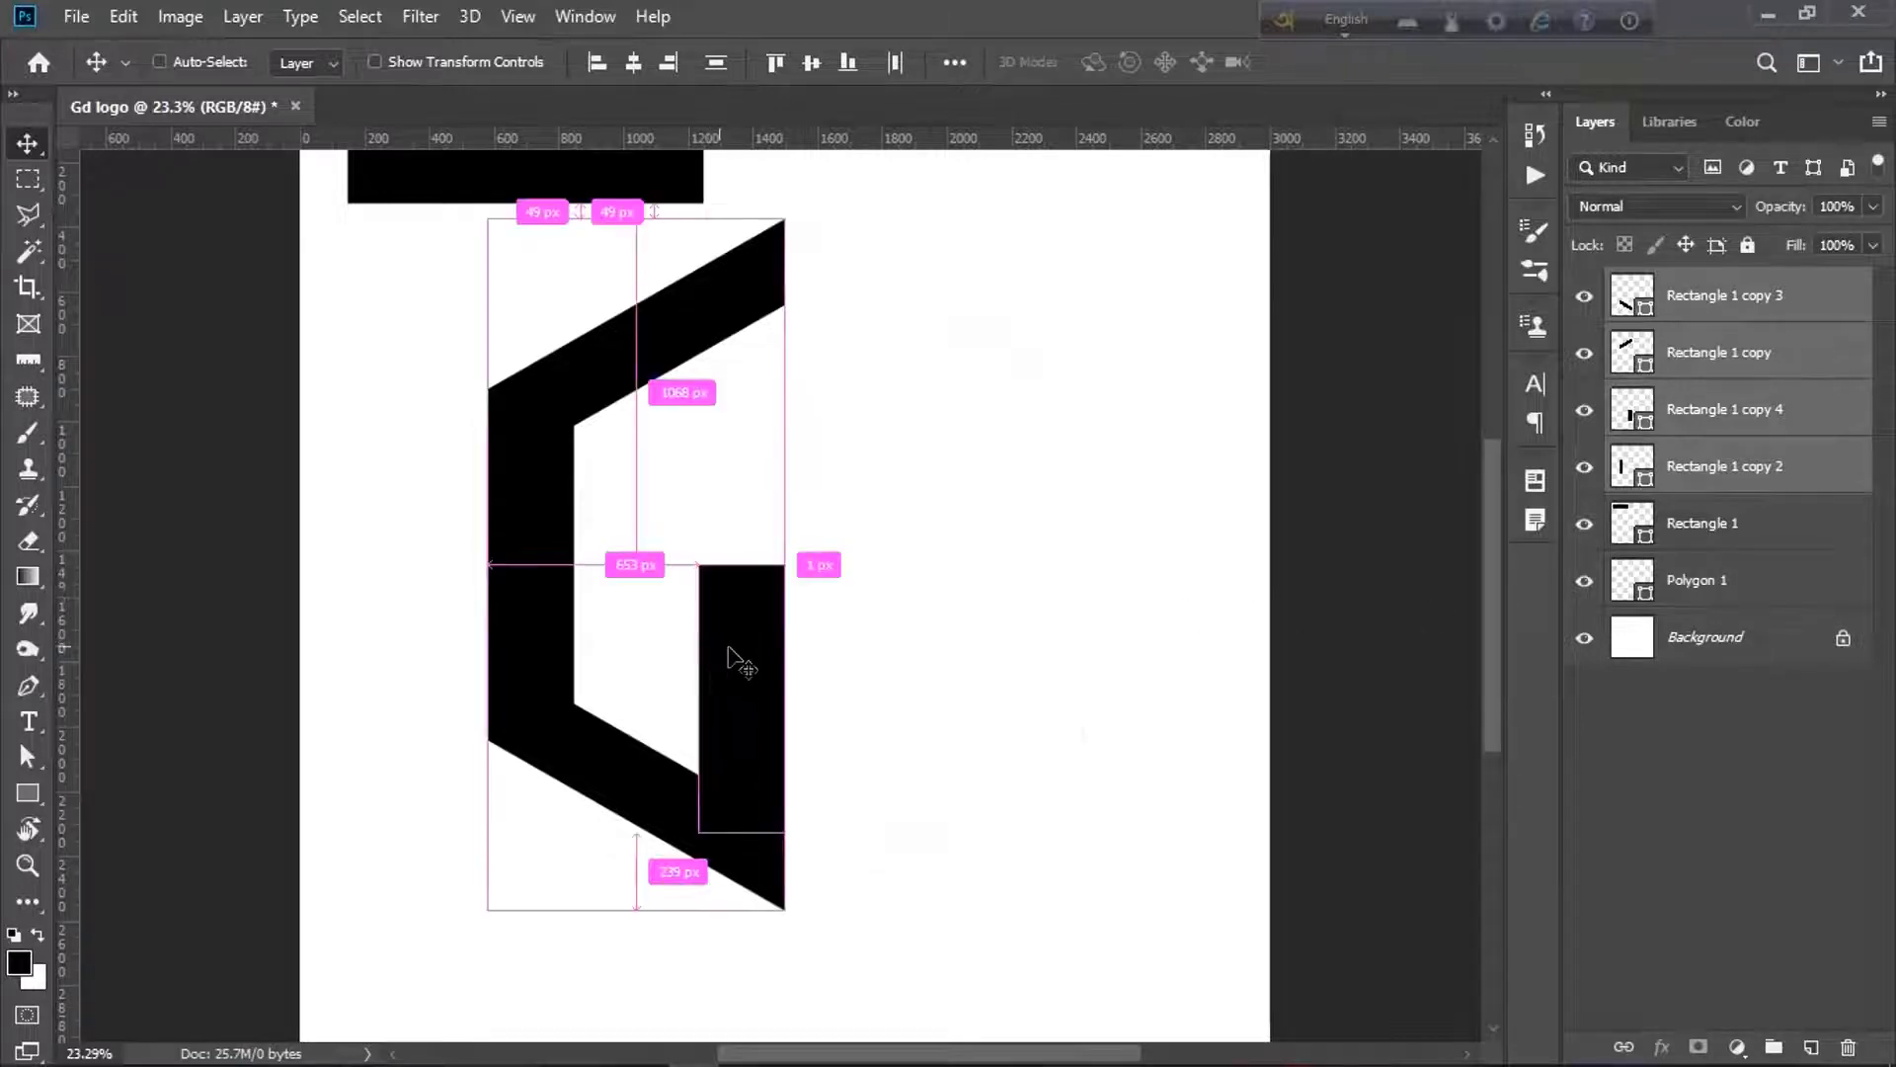
{"action": "key", "text": "ctrl+j"}
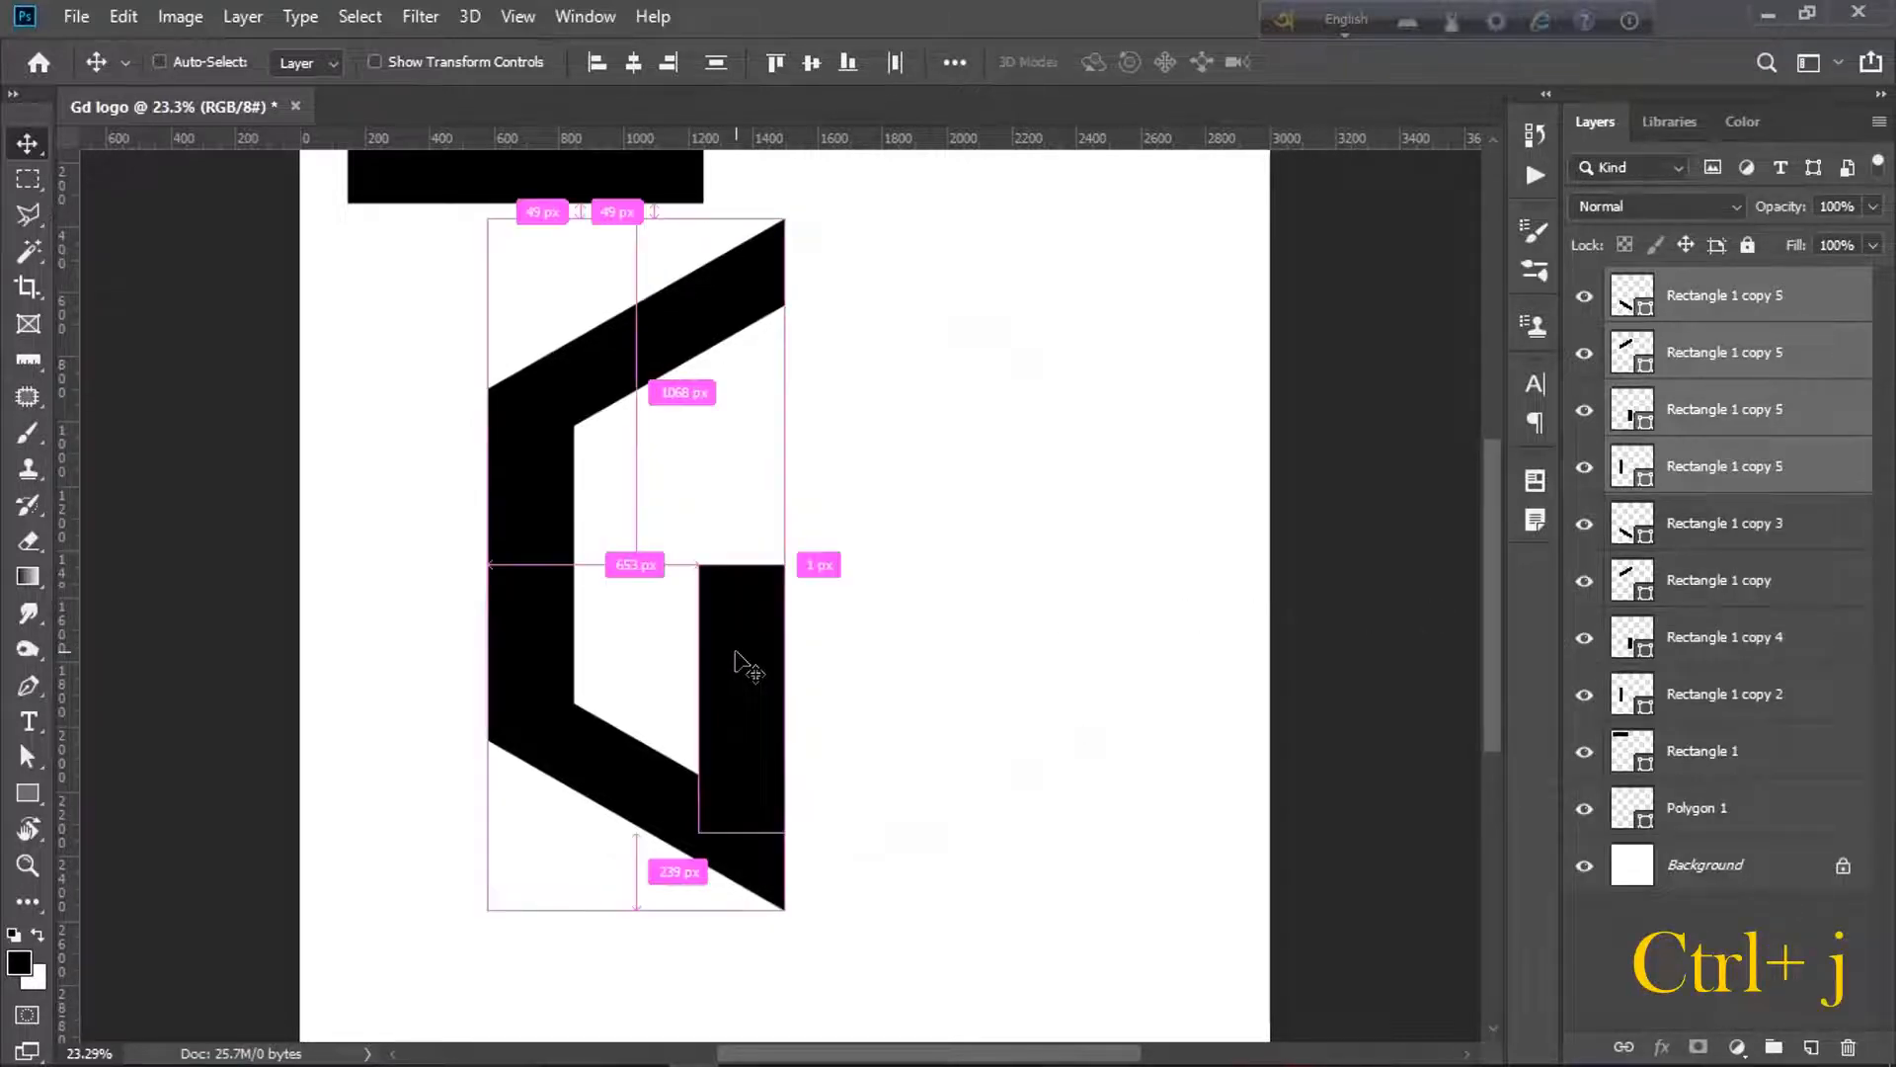
- Flip the duplicated bars horizontally and move them onto the hexagon's right half, leaving a thin gap beside the G
{"action": "key", "text": "ctrl+t"}
{"action": "right_click", "coordinate": [748, 663]}
{"action": "left_click", "coordinate": [817, 998]}
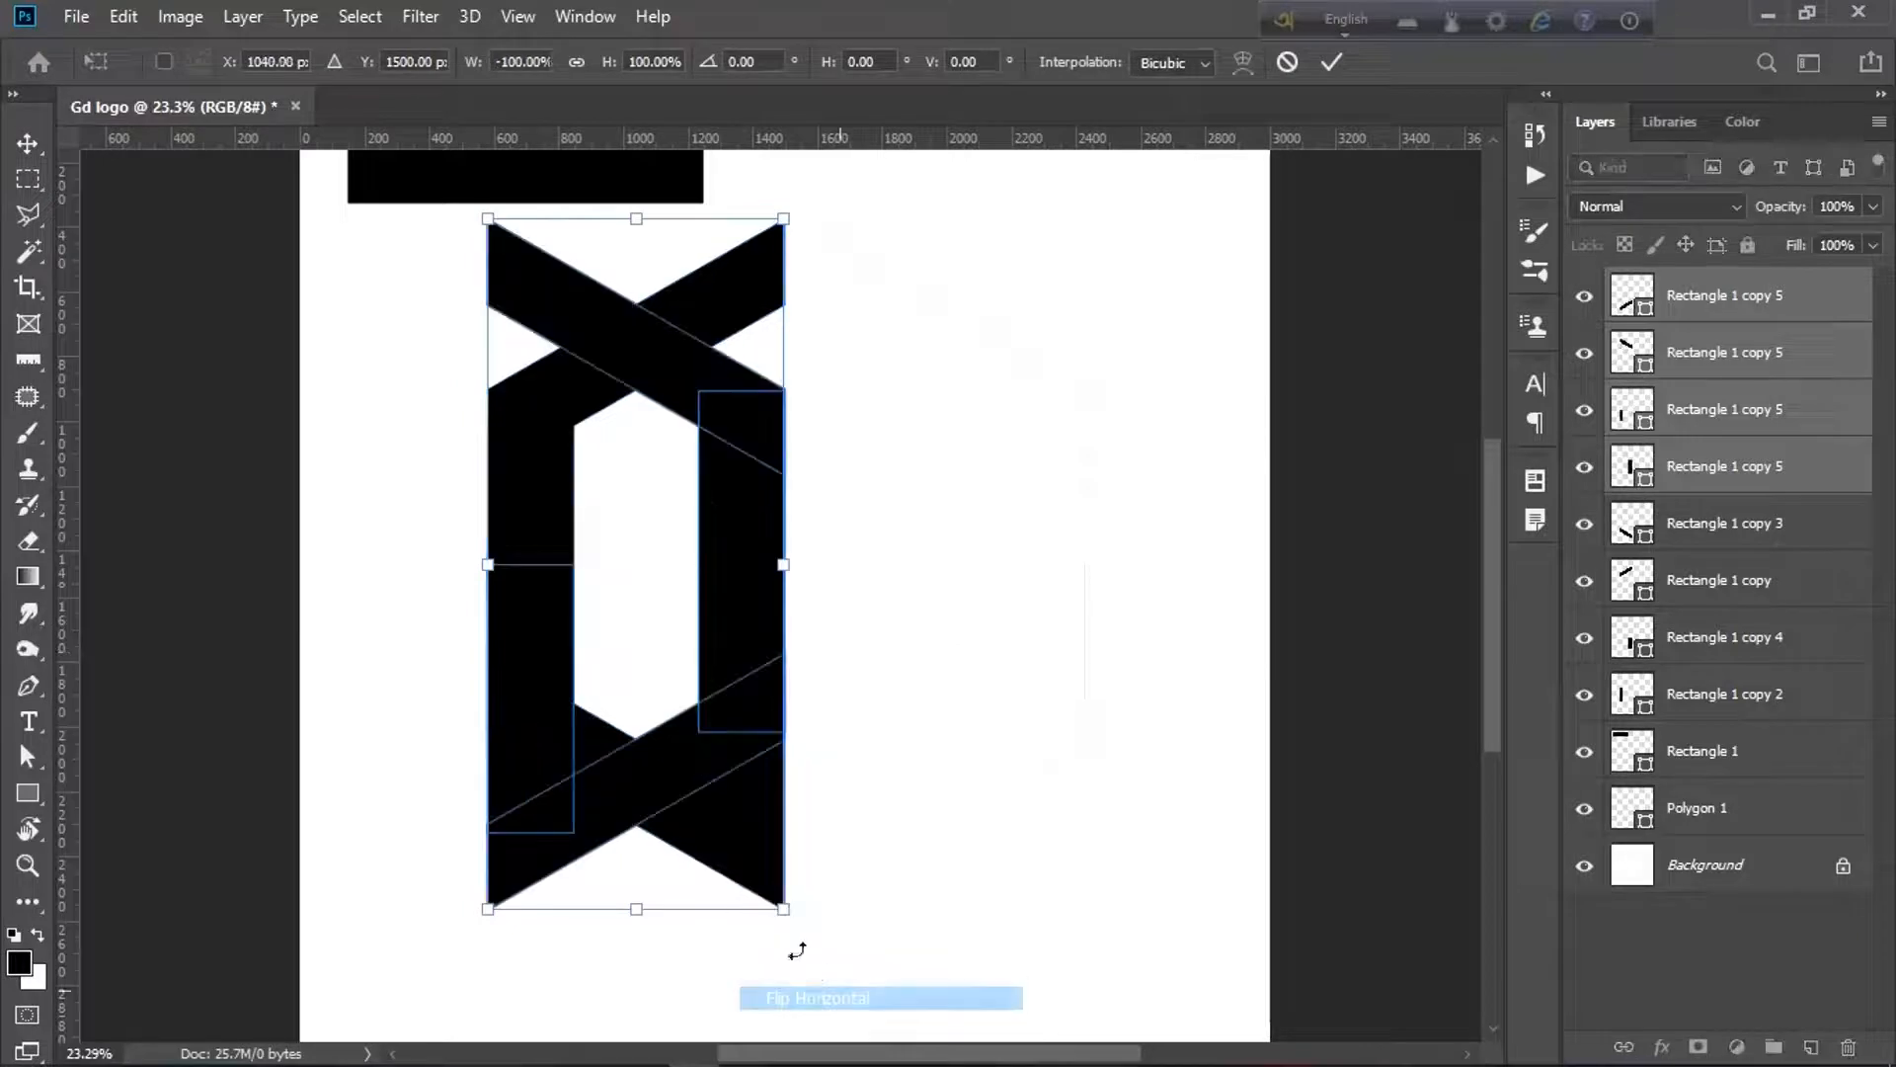
{"action": "left_click_drag", "start_coordinate": [760, 690], "coordinate": [1066, 701]}
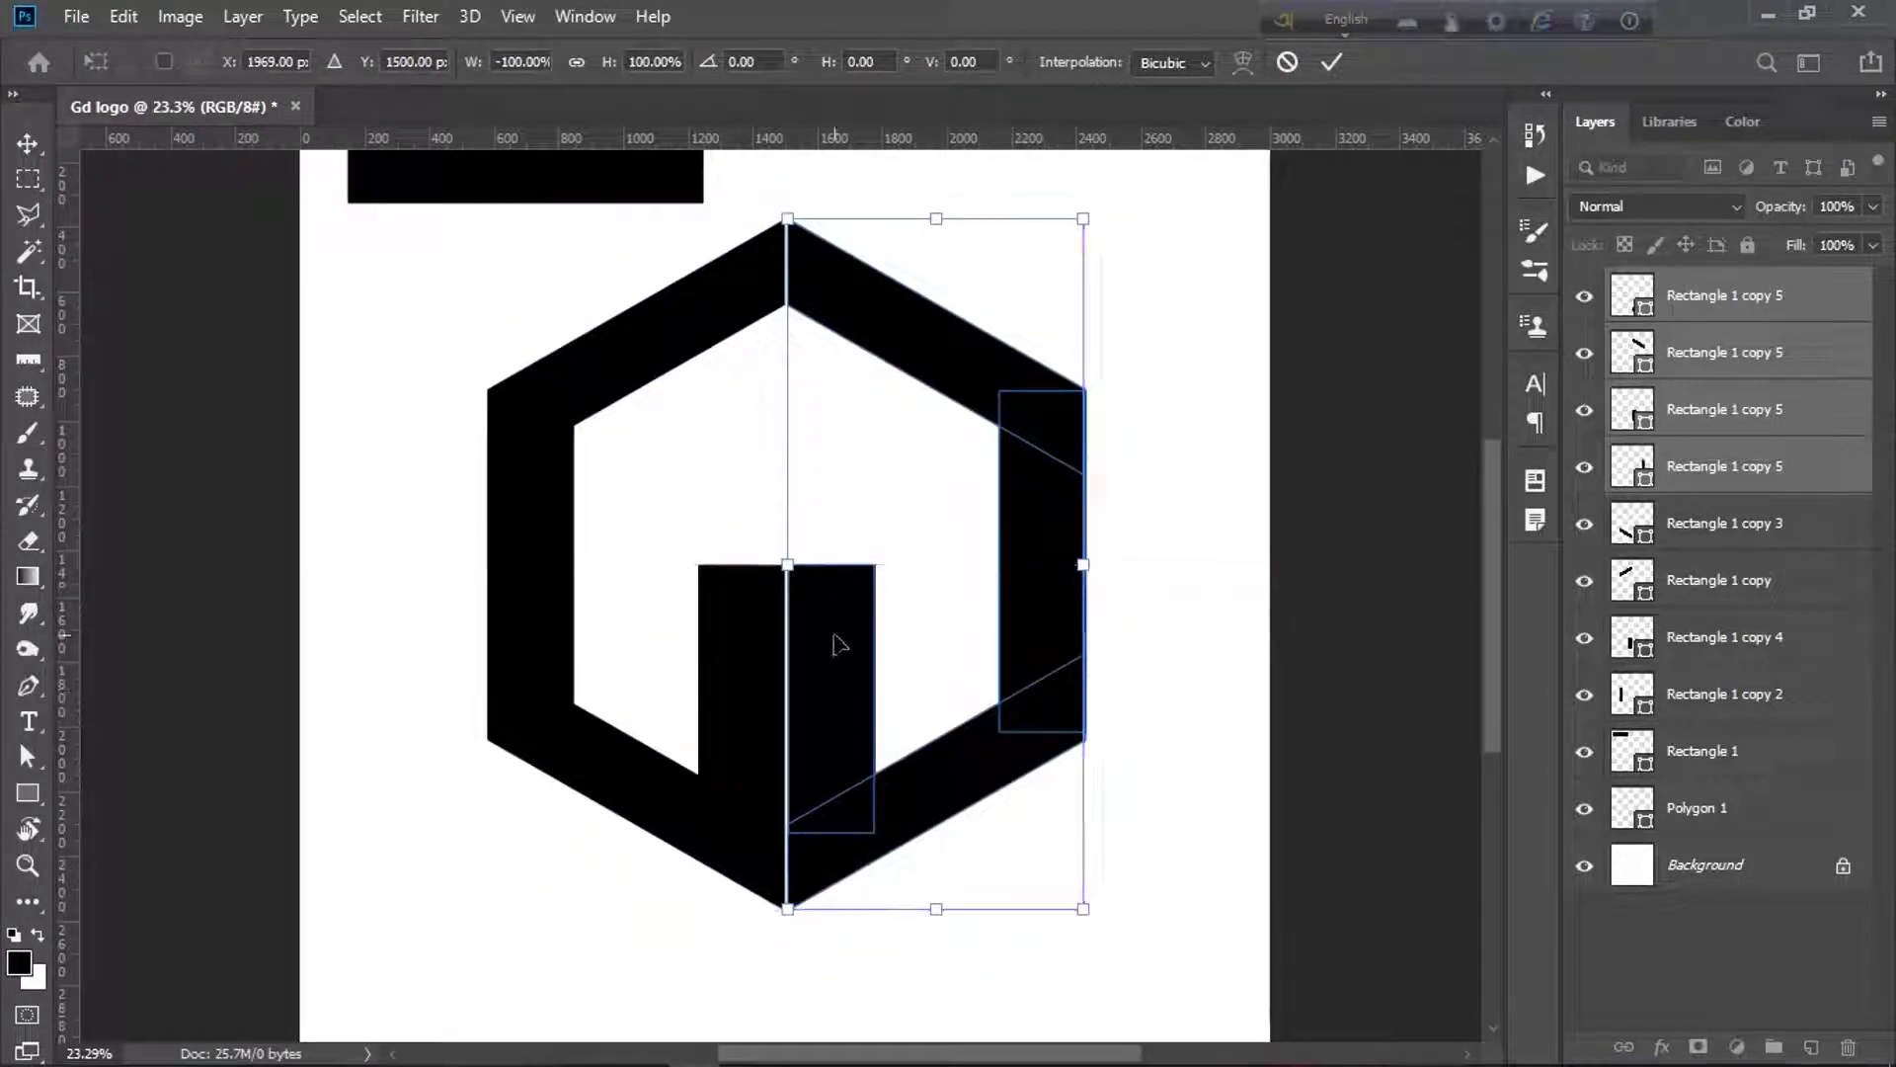
{"action": "key", "text": "Return"}
{"action": "left_click", "coordinate": [977, 637]}
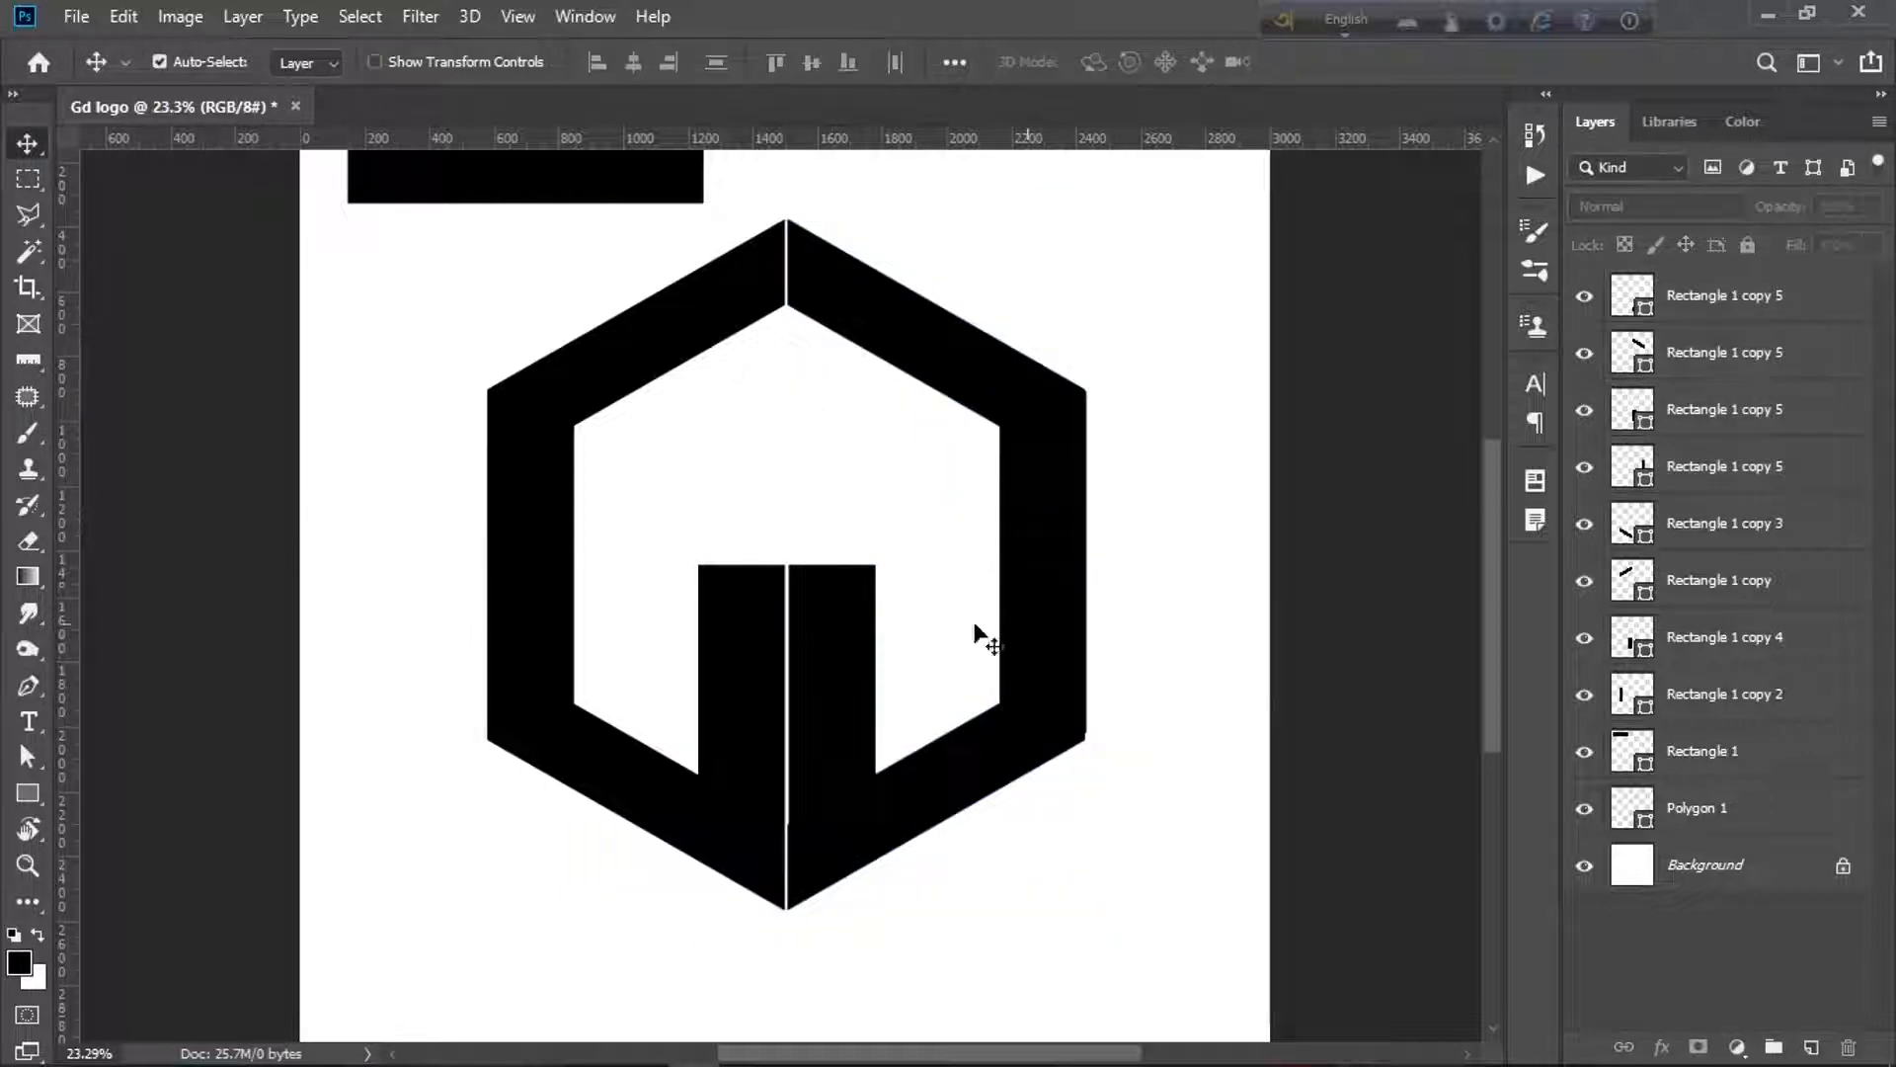
- Stretch the right half's short inner bar upward to about 203% height to close the D, and nudge it into alignment
{"action": "left_click", "coordinate": [834, 605]}
{"action": "key", "text": "ctrl+t"}
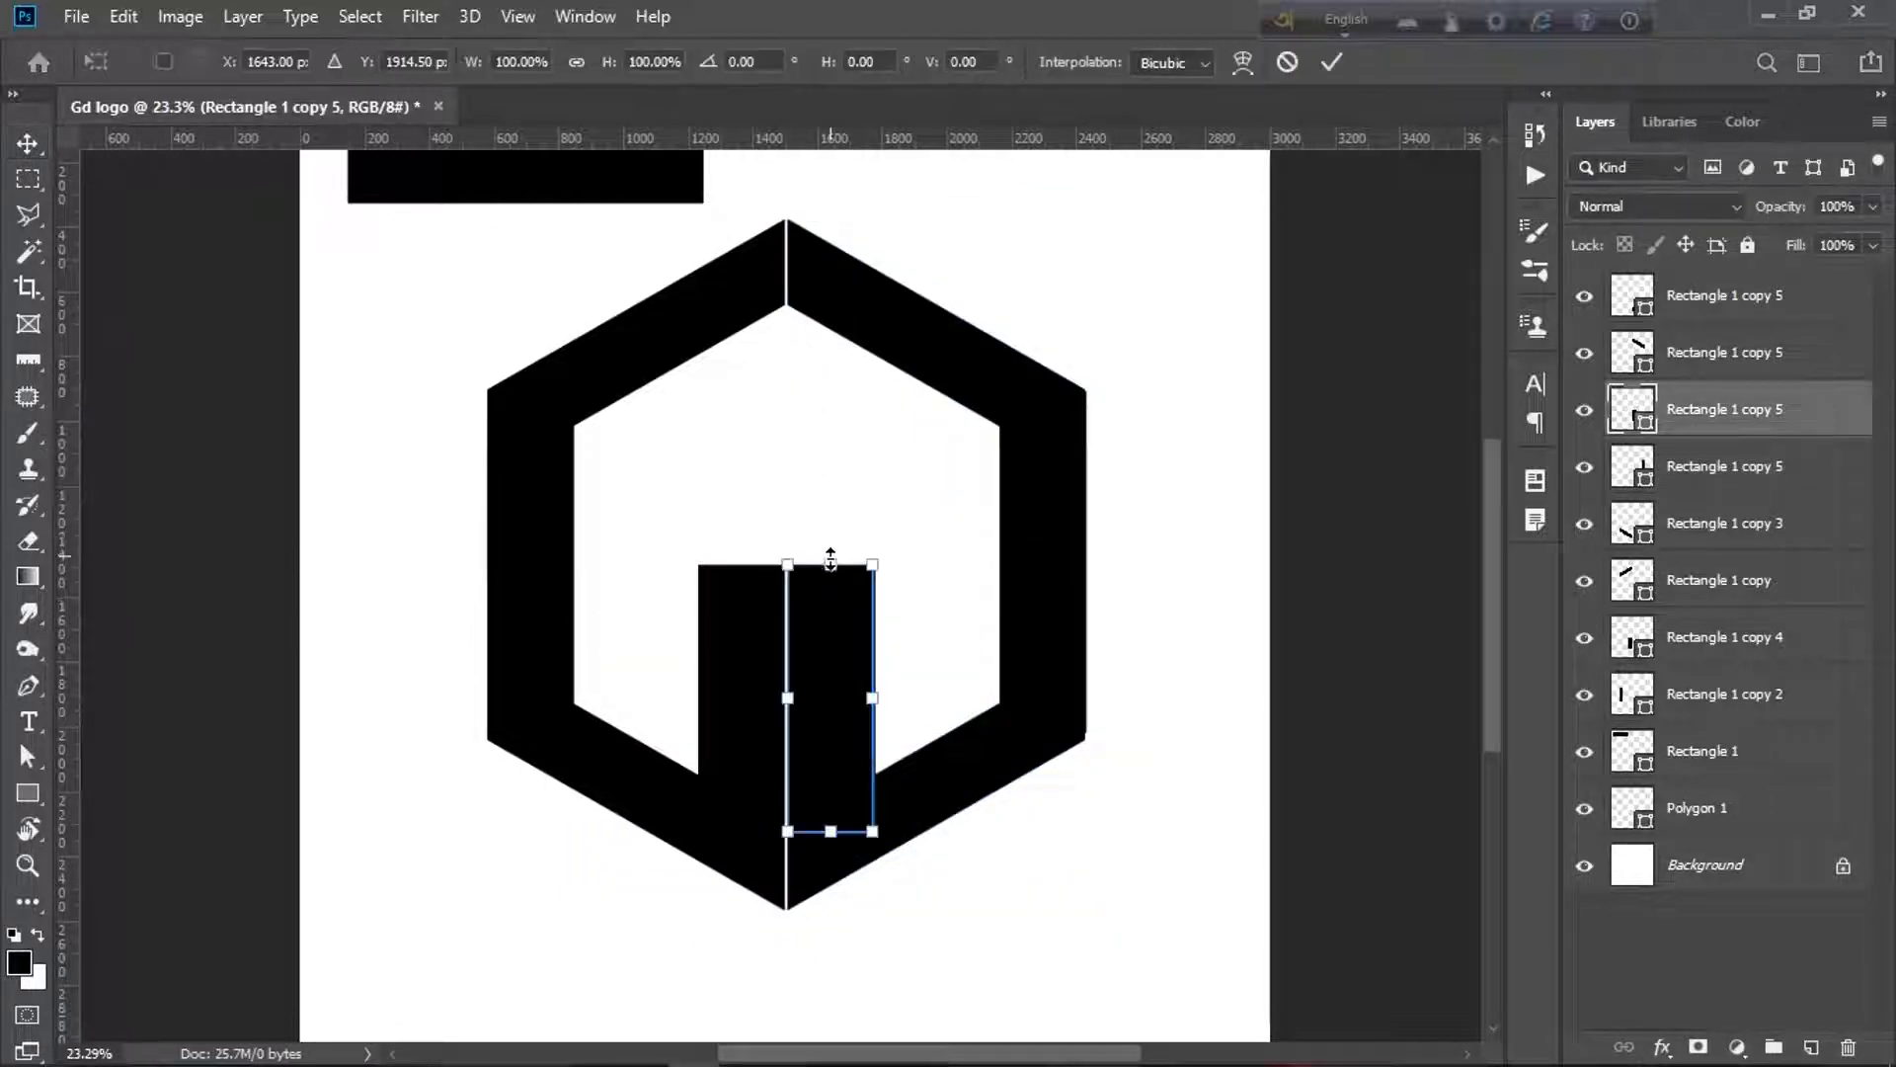
{"action": "left_click_drag", "start_coordinate": [830, 561], "coordinate": [854, 288]}
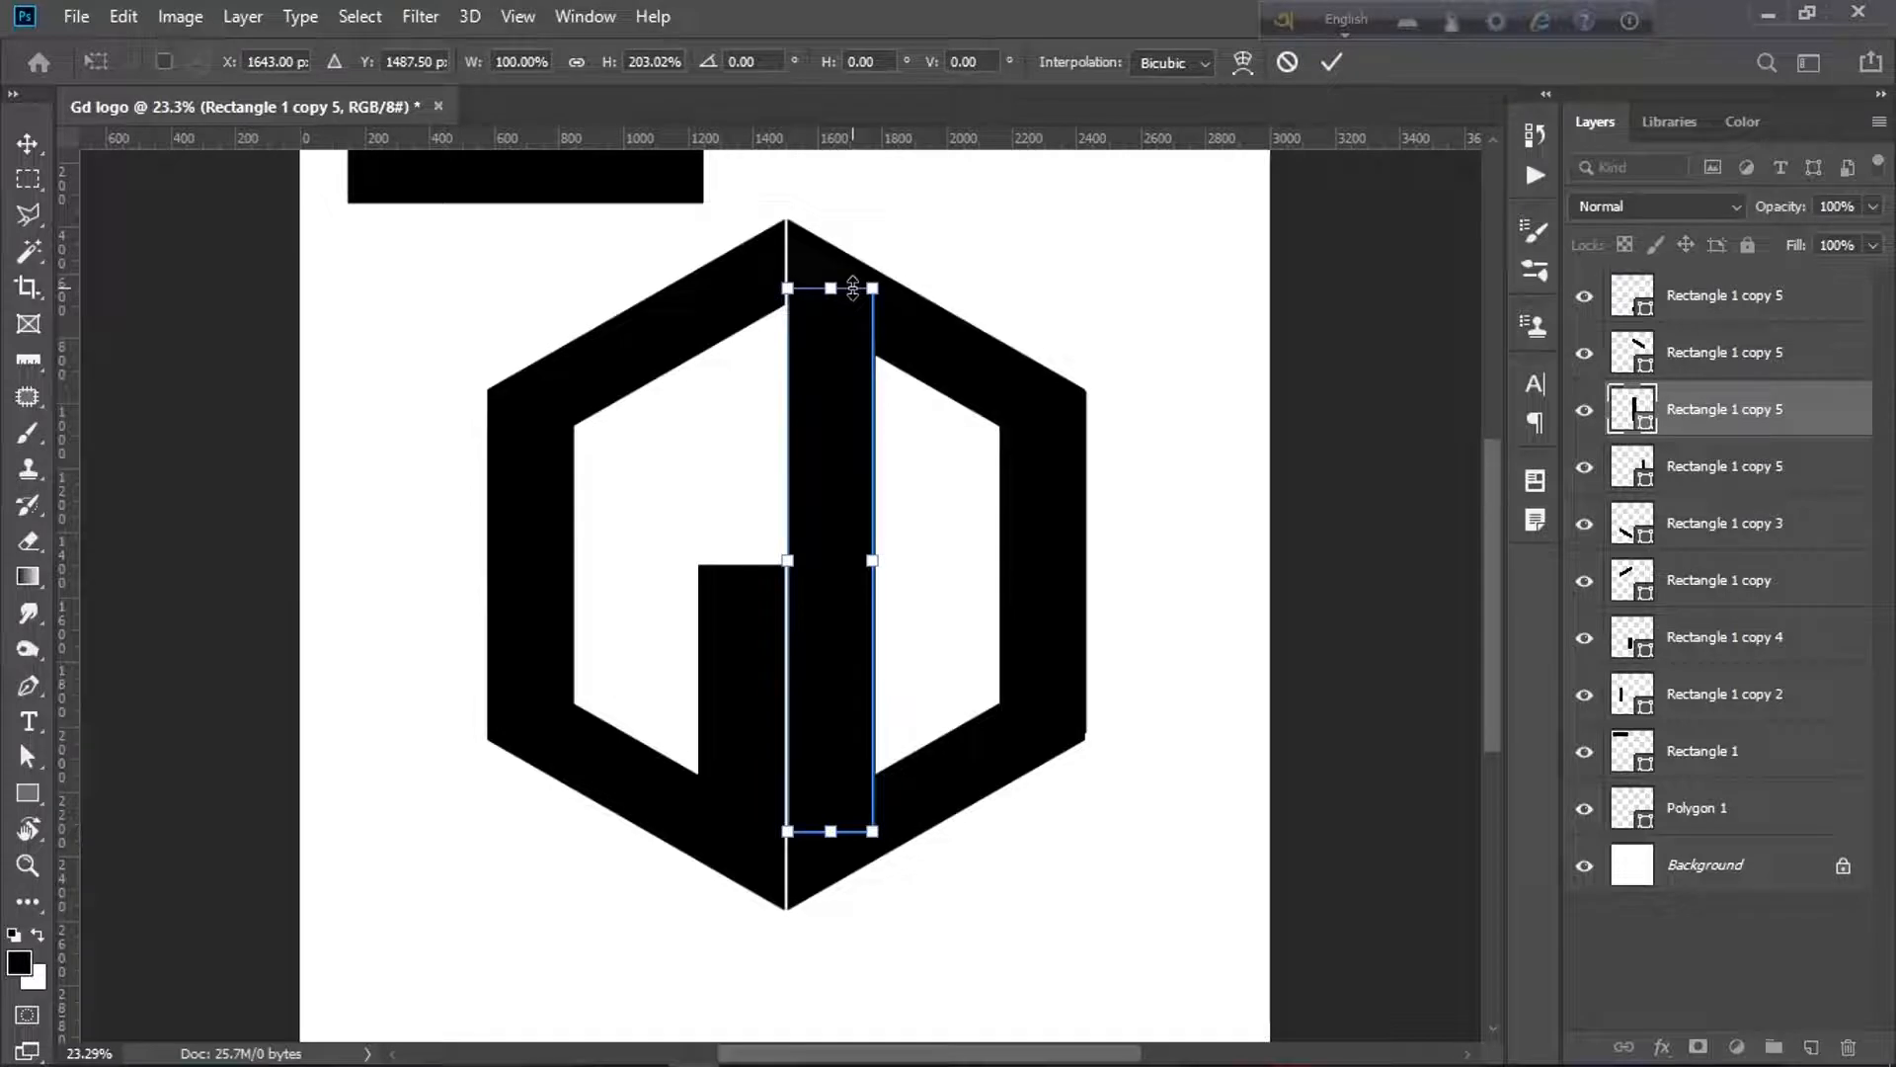
{"action": "key", "text": "Return"}
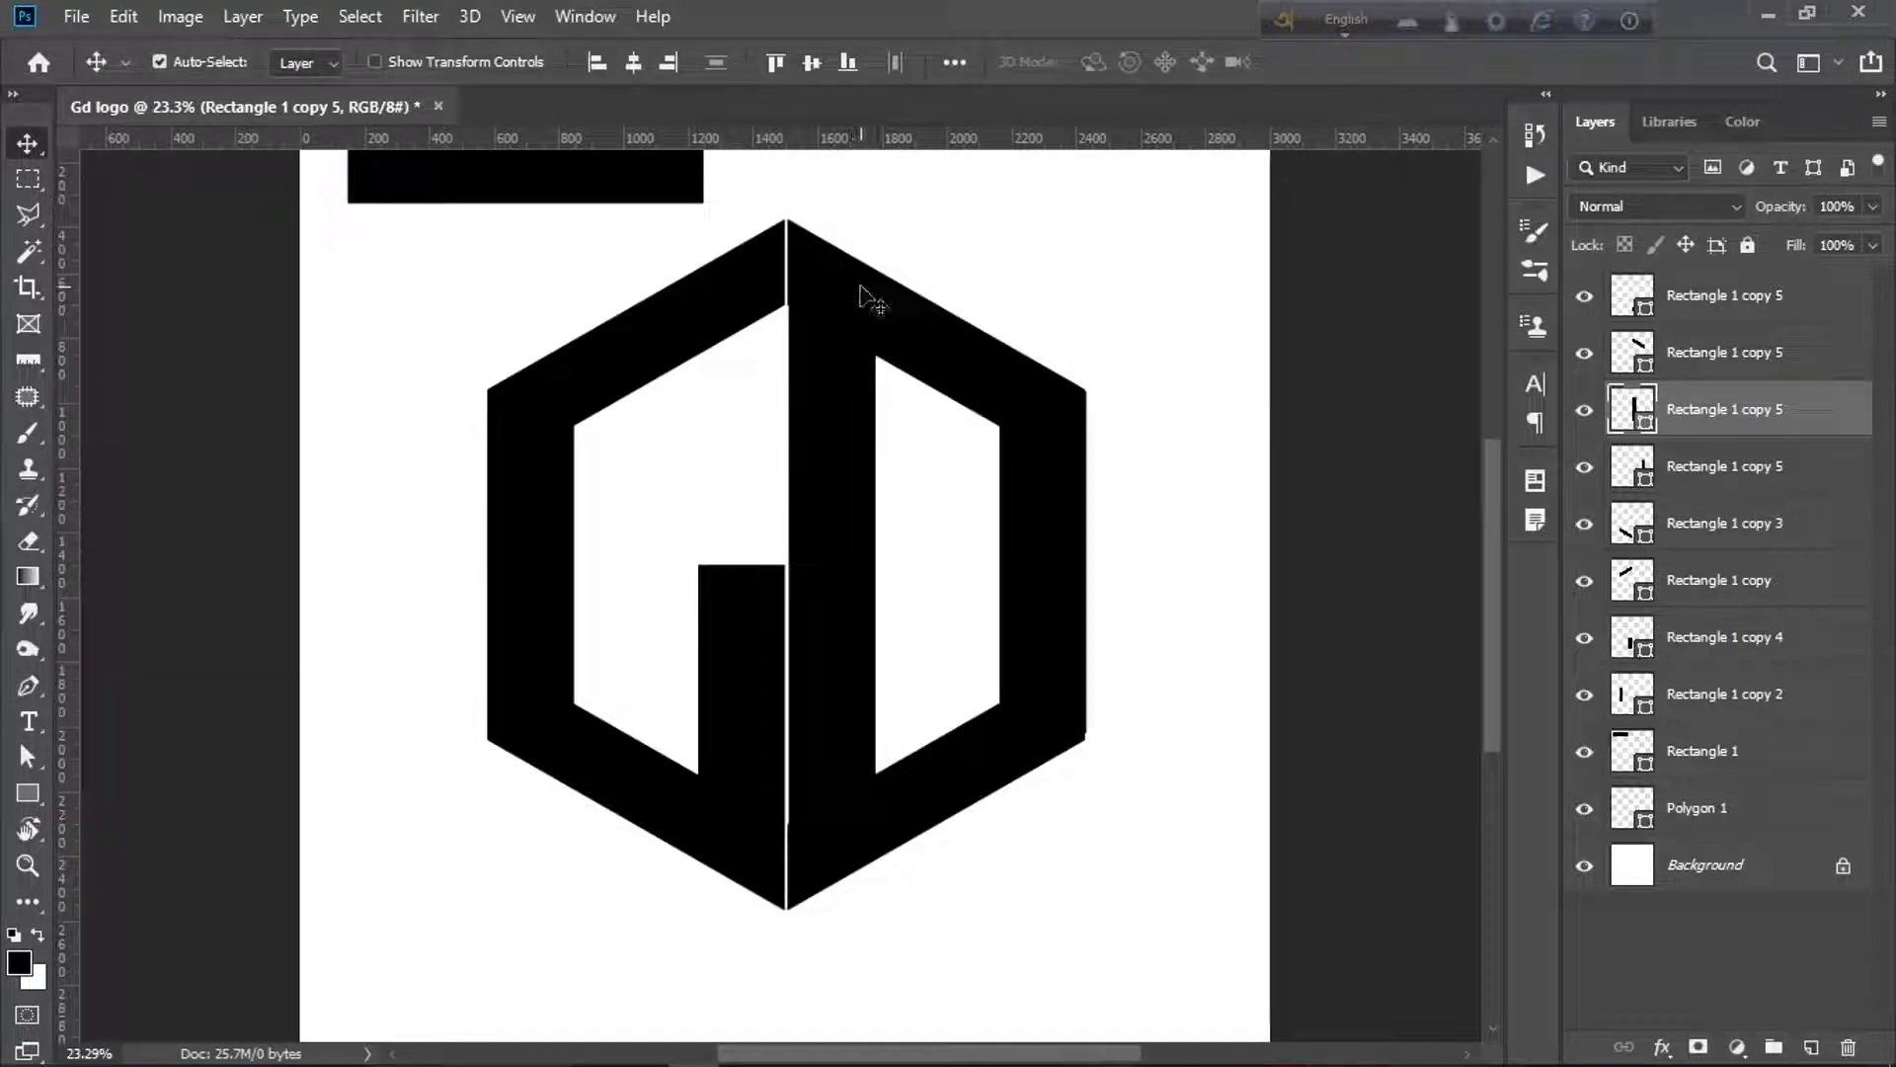
{"action": "key", "text": "shift+Left"}
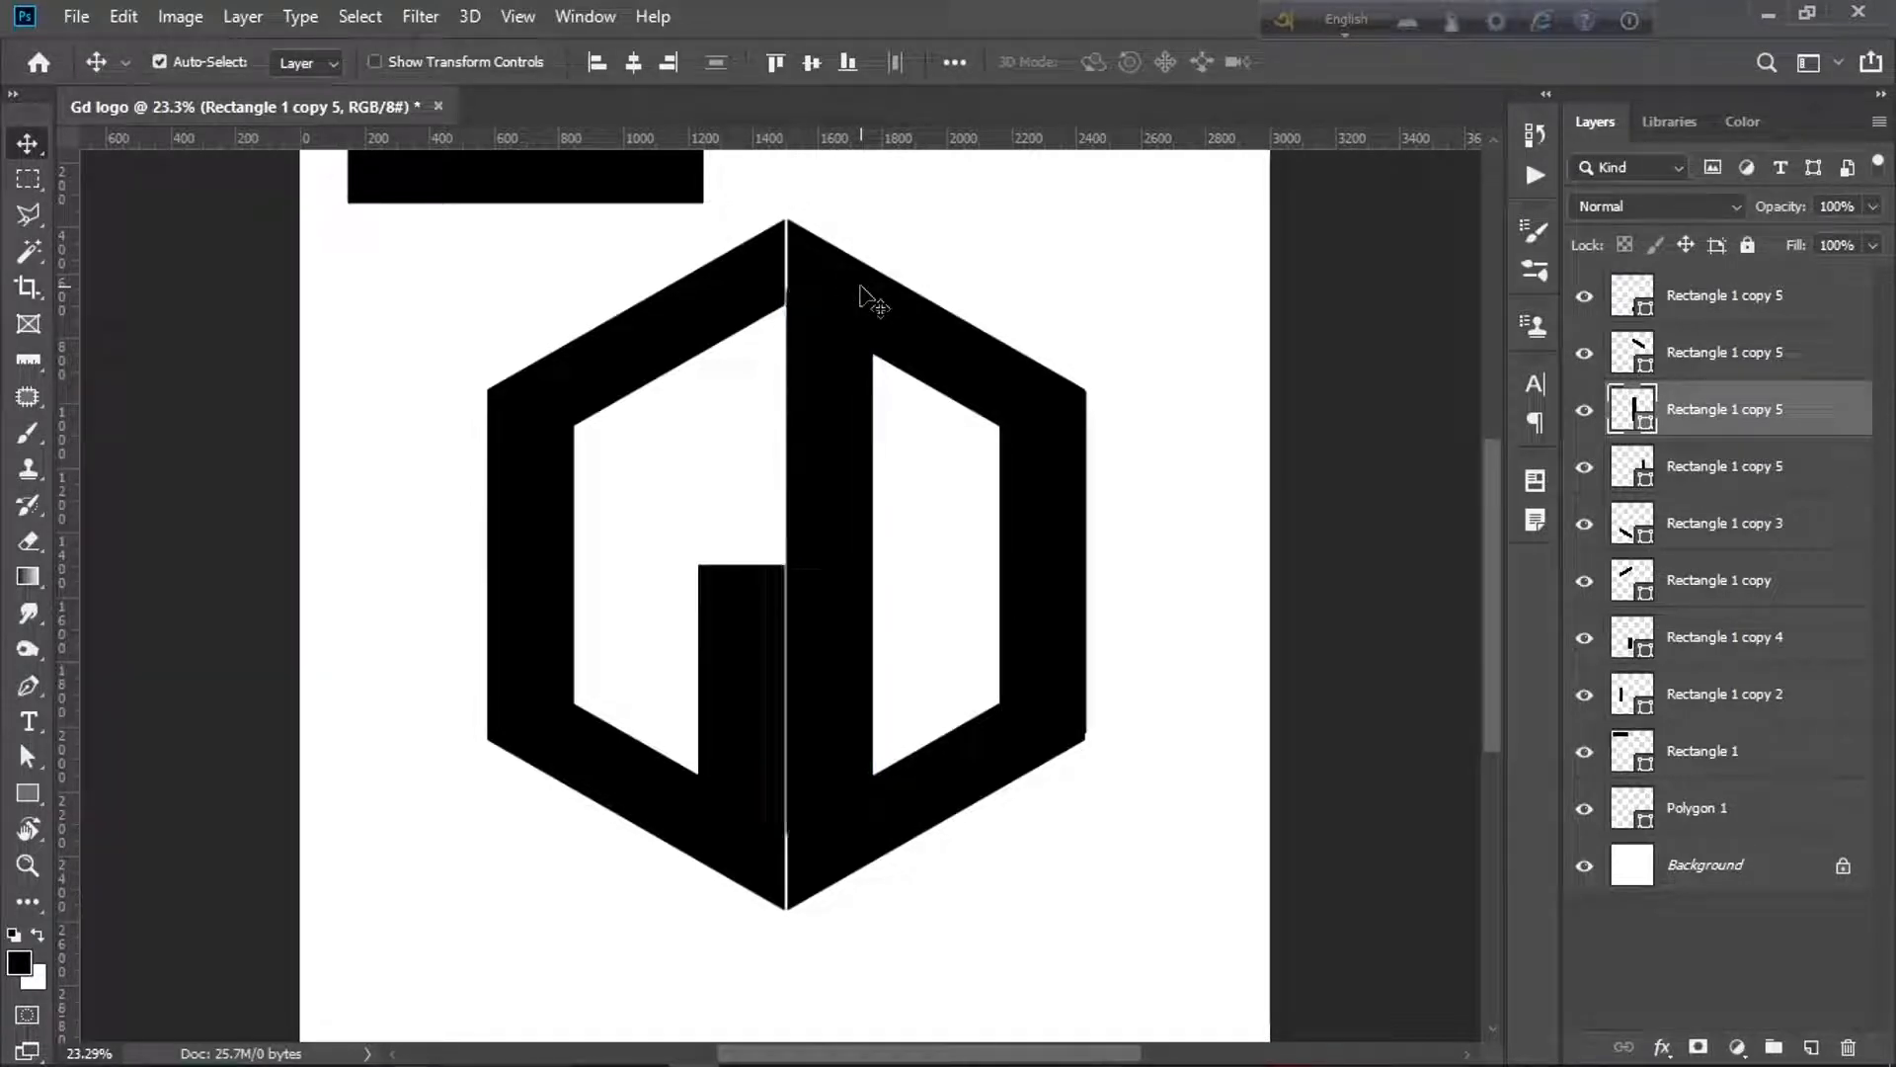
{"action": "key", "text": "shift+Right"}
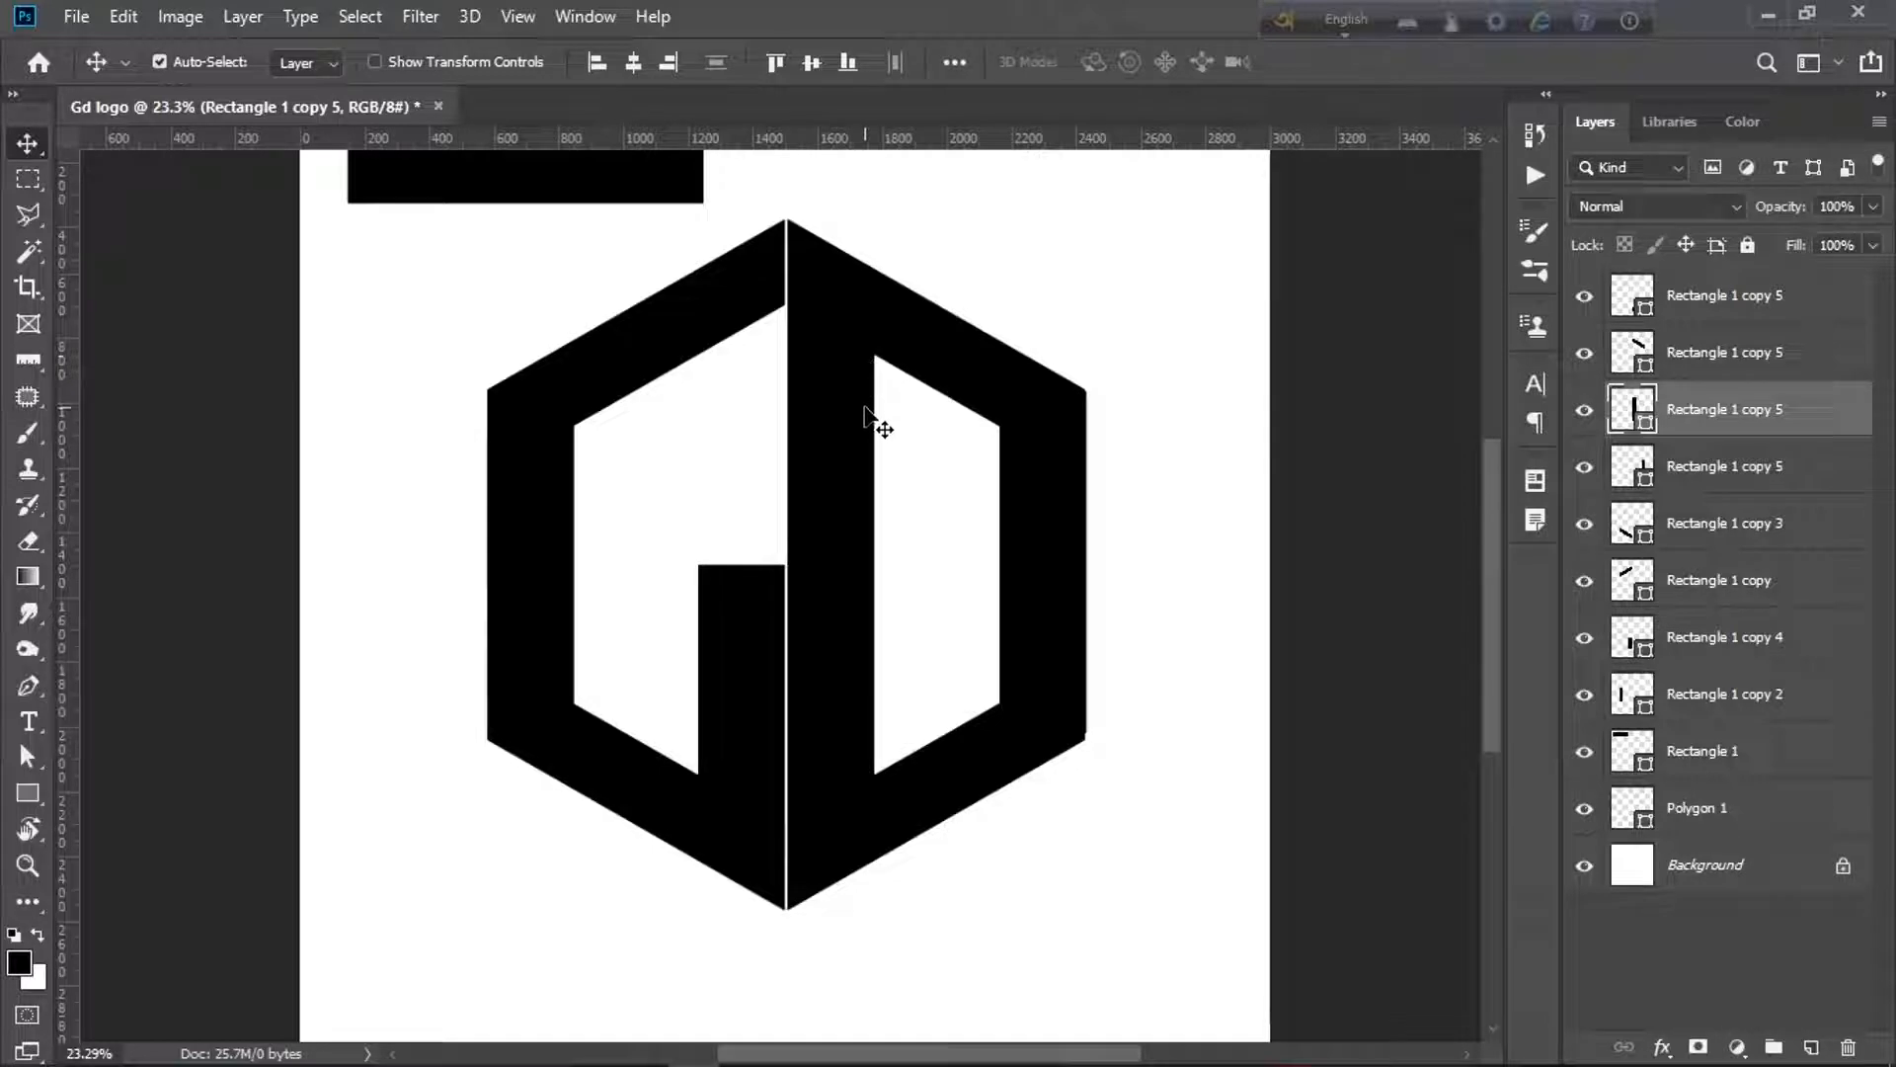
- Try to widen the gap between the letters by selecting the D's bar layers and nudging them right
{"action": "left_click", "coordinate": [1180, 464]}
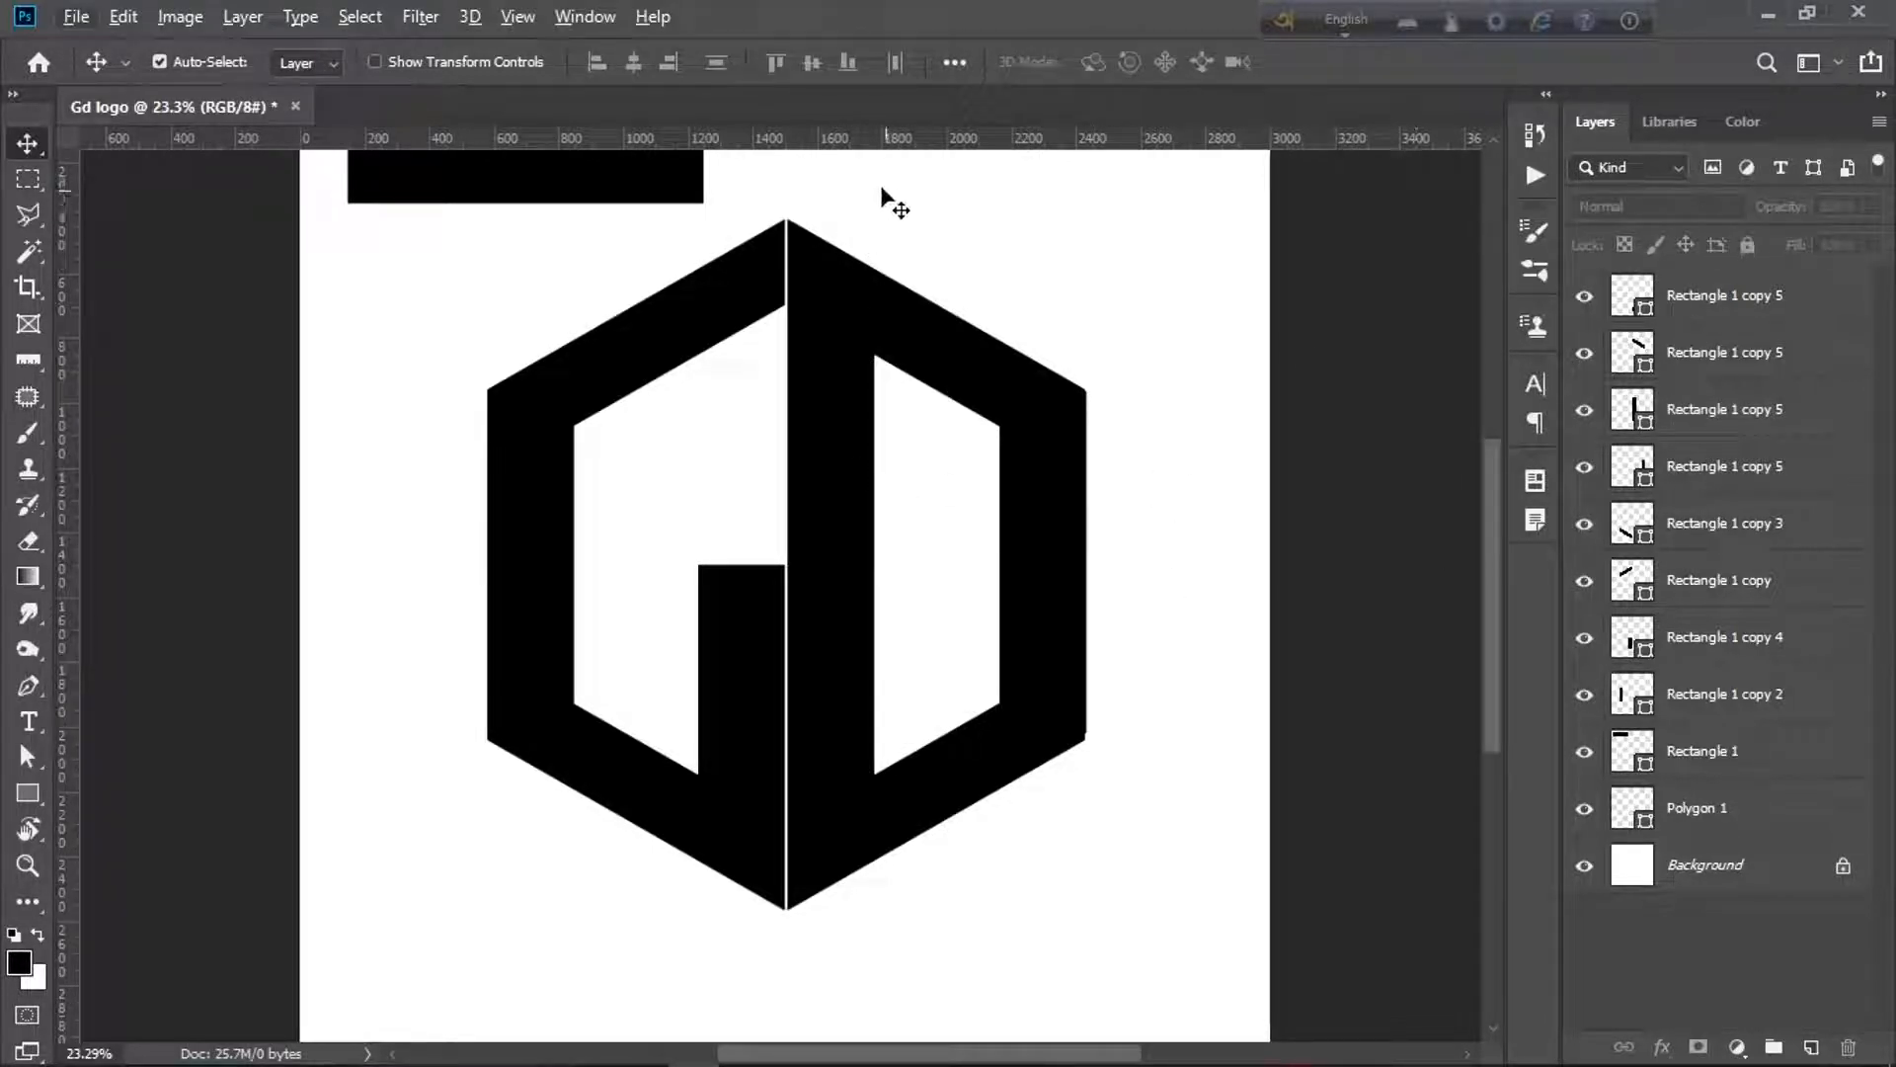
{"action": "left_click_drag", "start_coordinate": [834, 179], "coordinate": [1153, 904]}
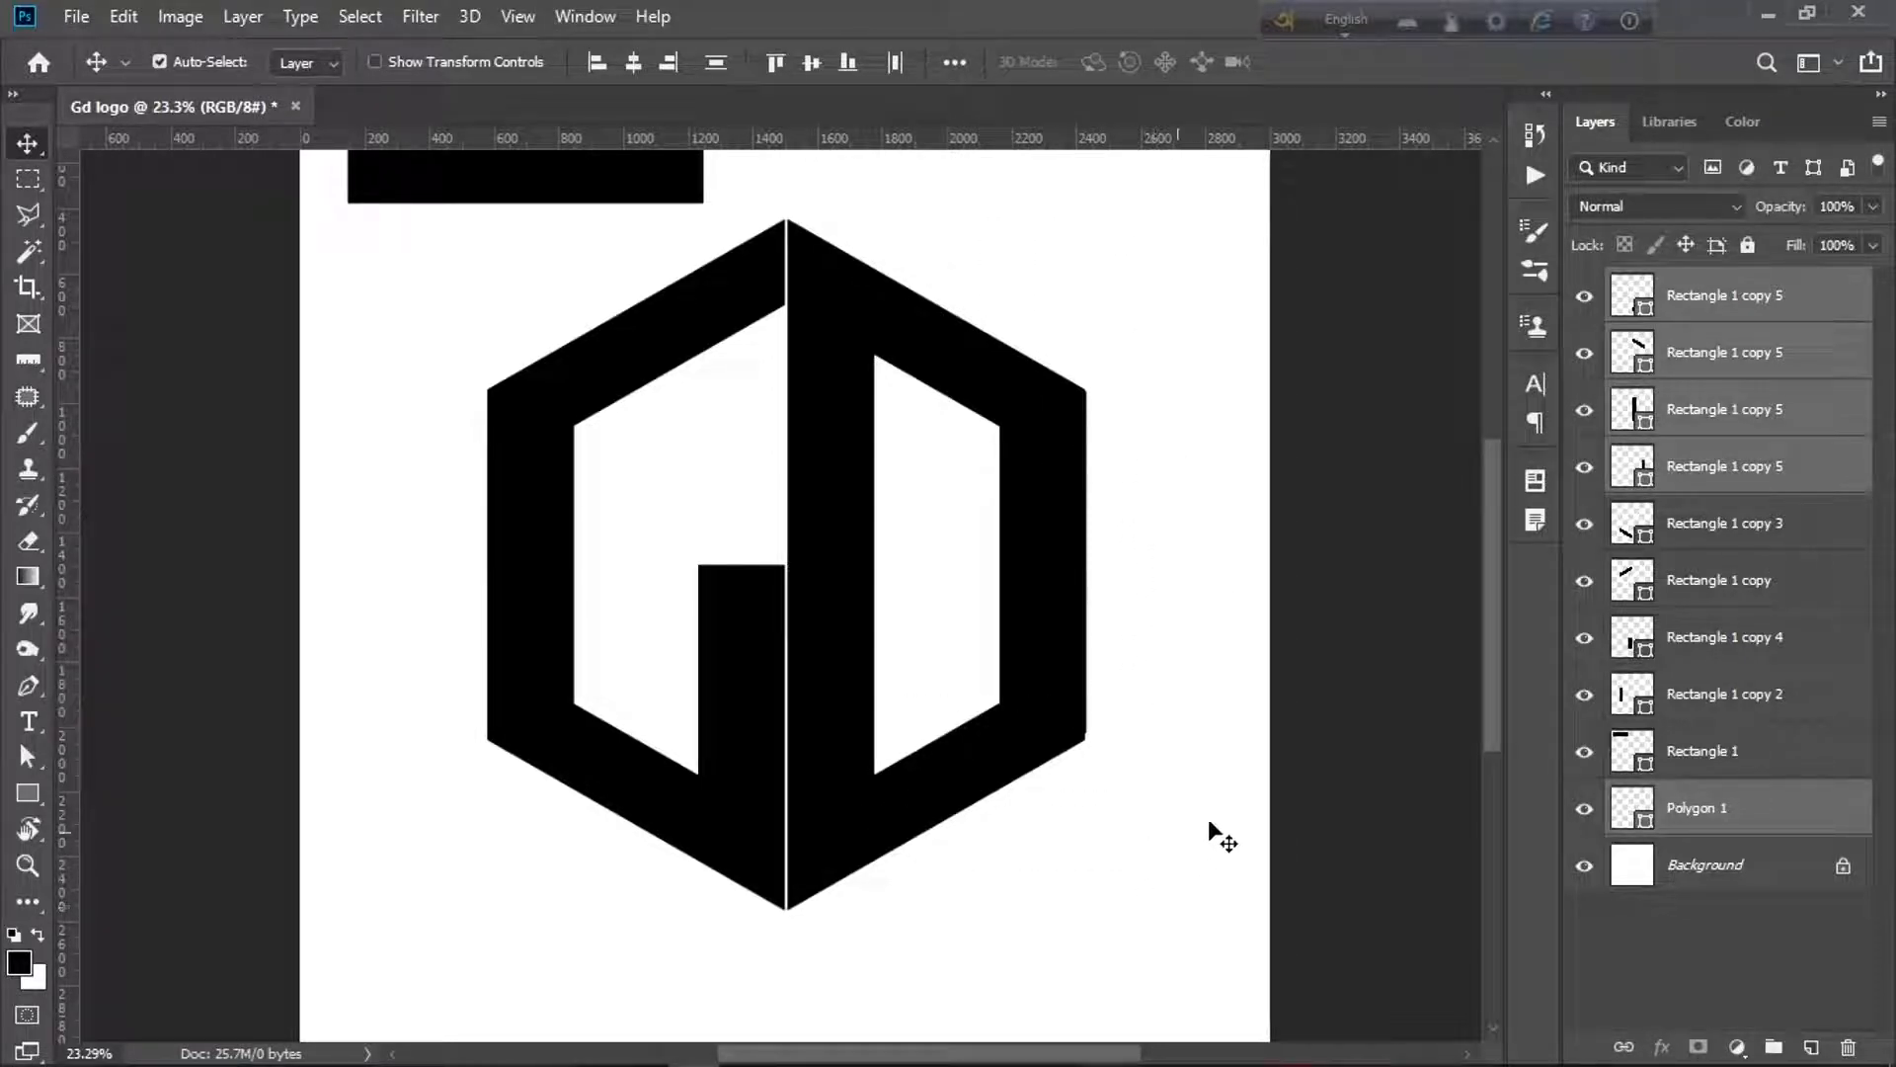
{"action": "left_click", "coordinate": [1716, 825]}
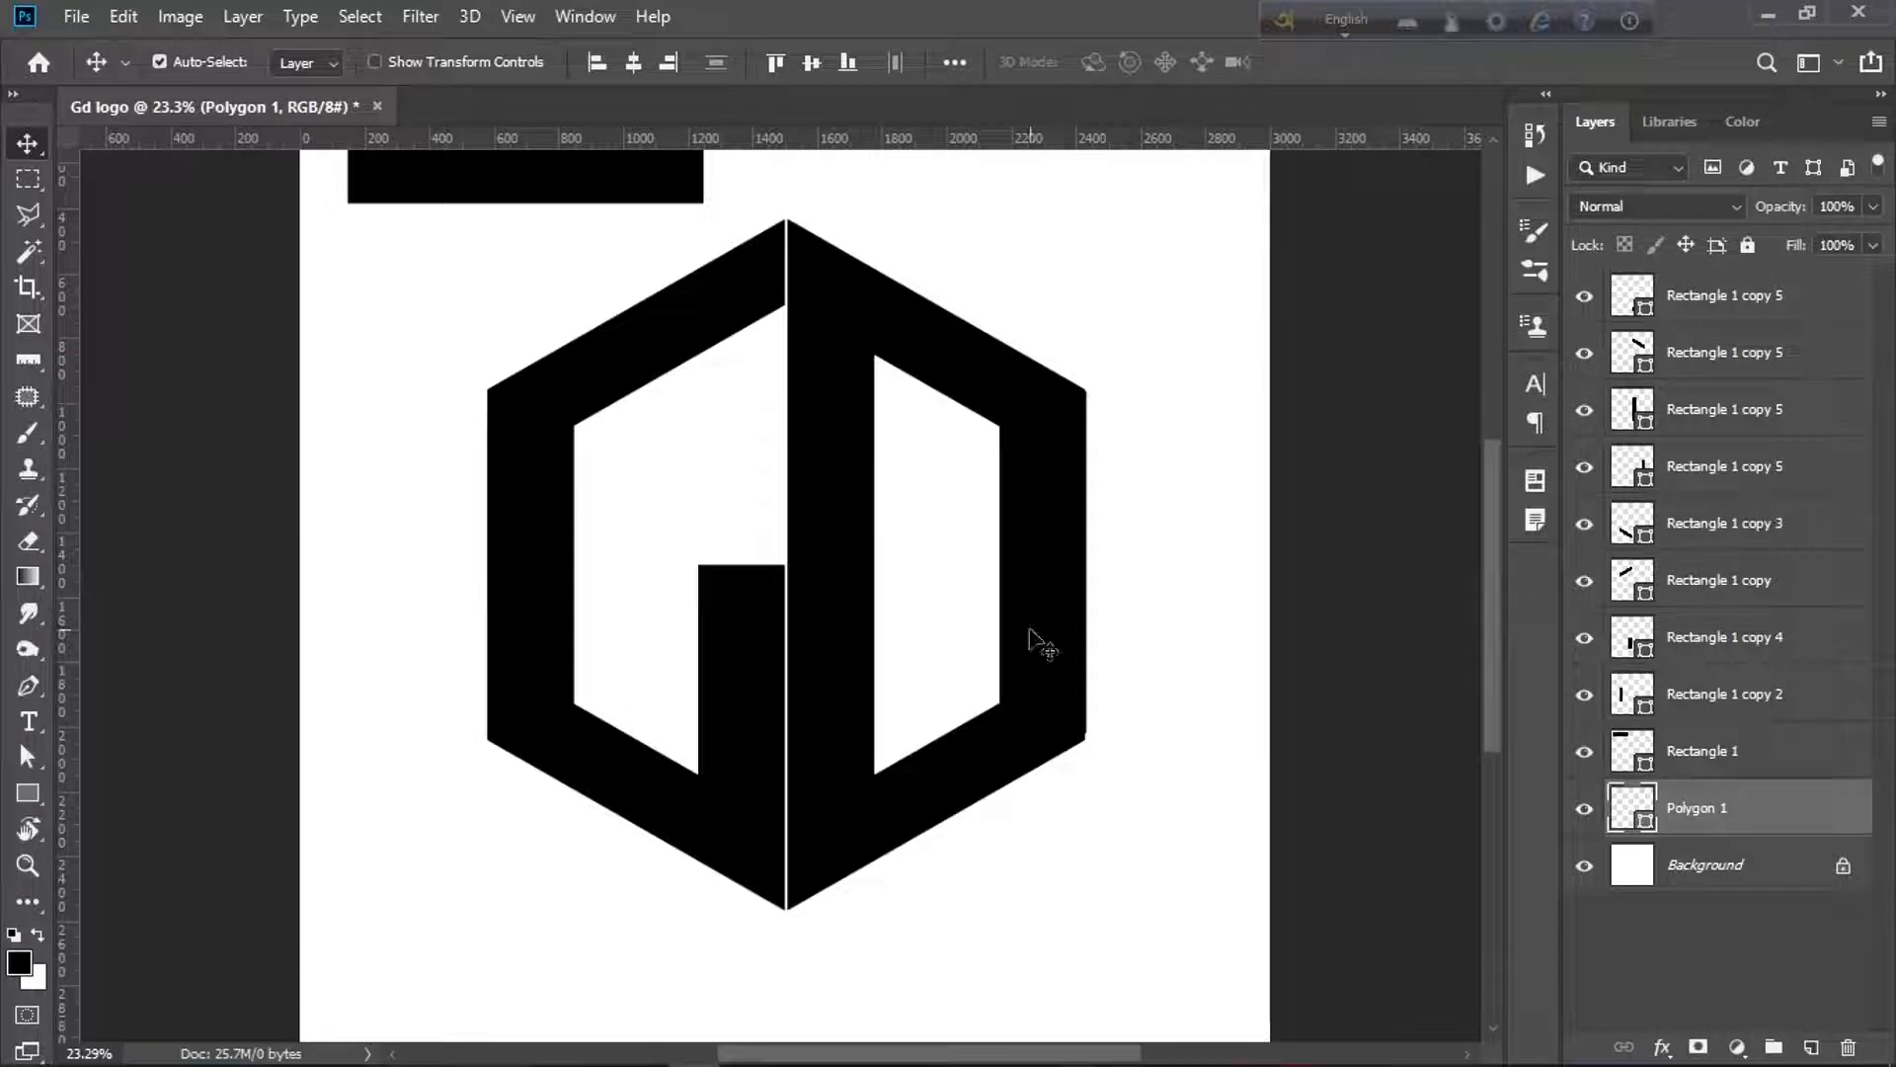
{"action": "left_click", "coordinate": [1792, 529]}
{"action": "left_click", "coordinate": [1768, 294], "text": "shift"}
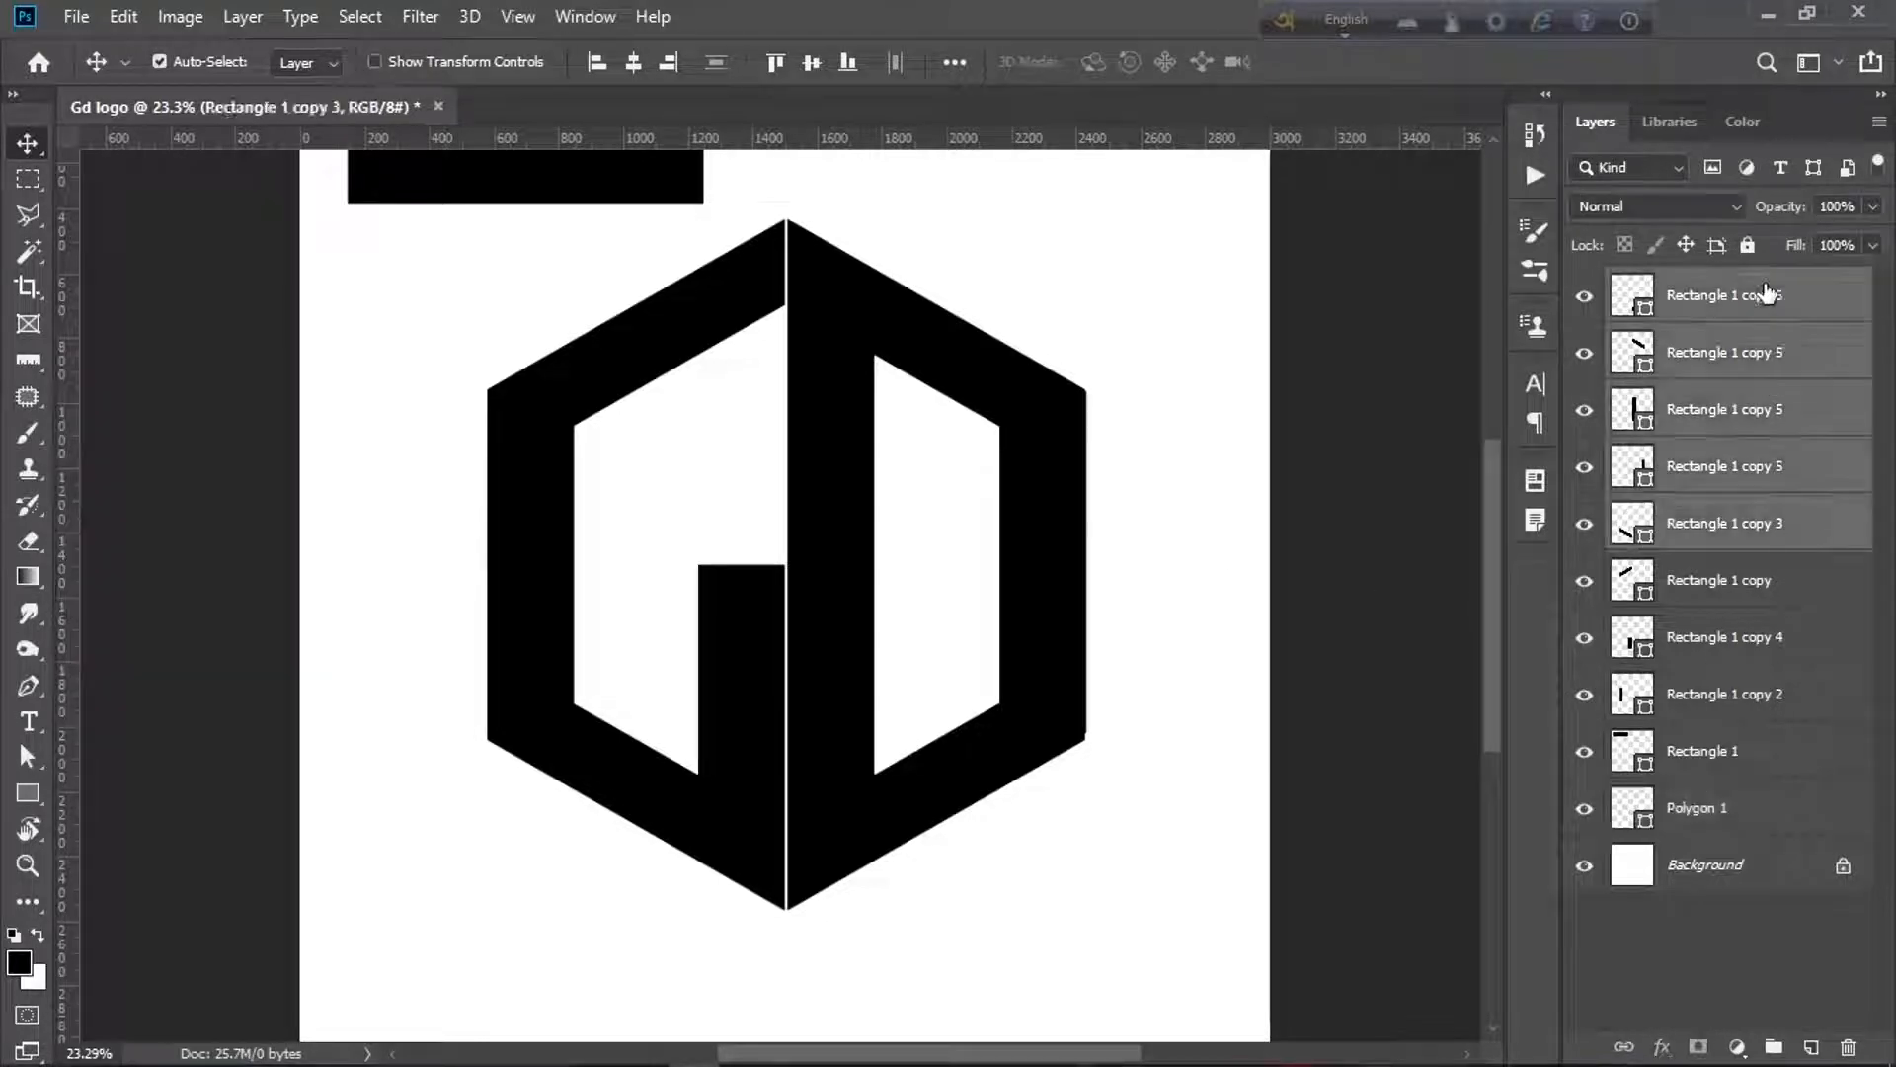
{"action": "key", "text": "shift+Right"}
{"action": "key", "text": "shift+Right"}
{"action": "key", "text": "shift+Right"}
{"action": "key", "text": "shift+Right"}
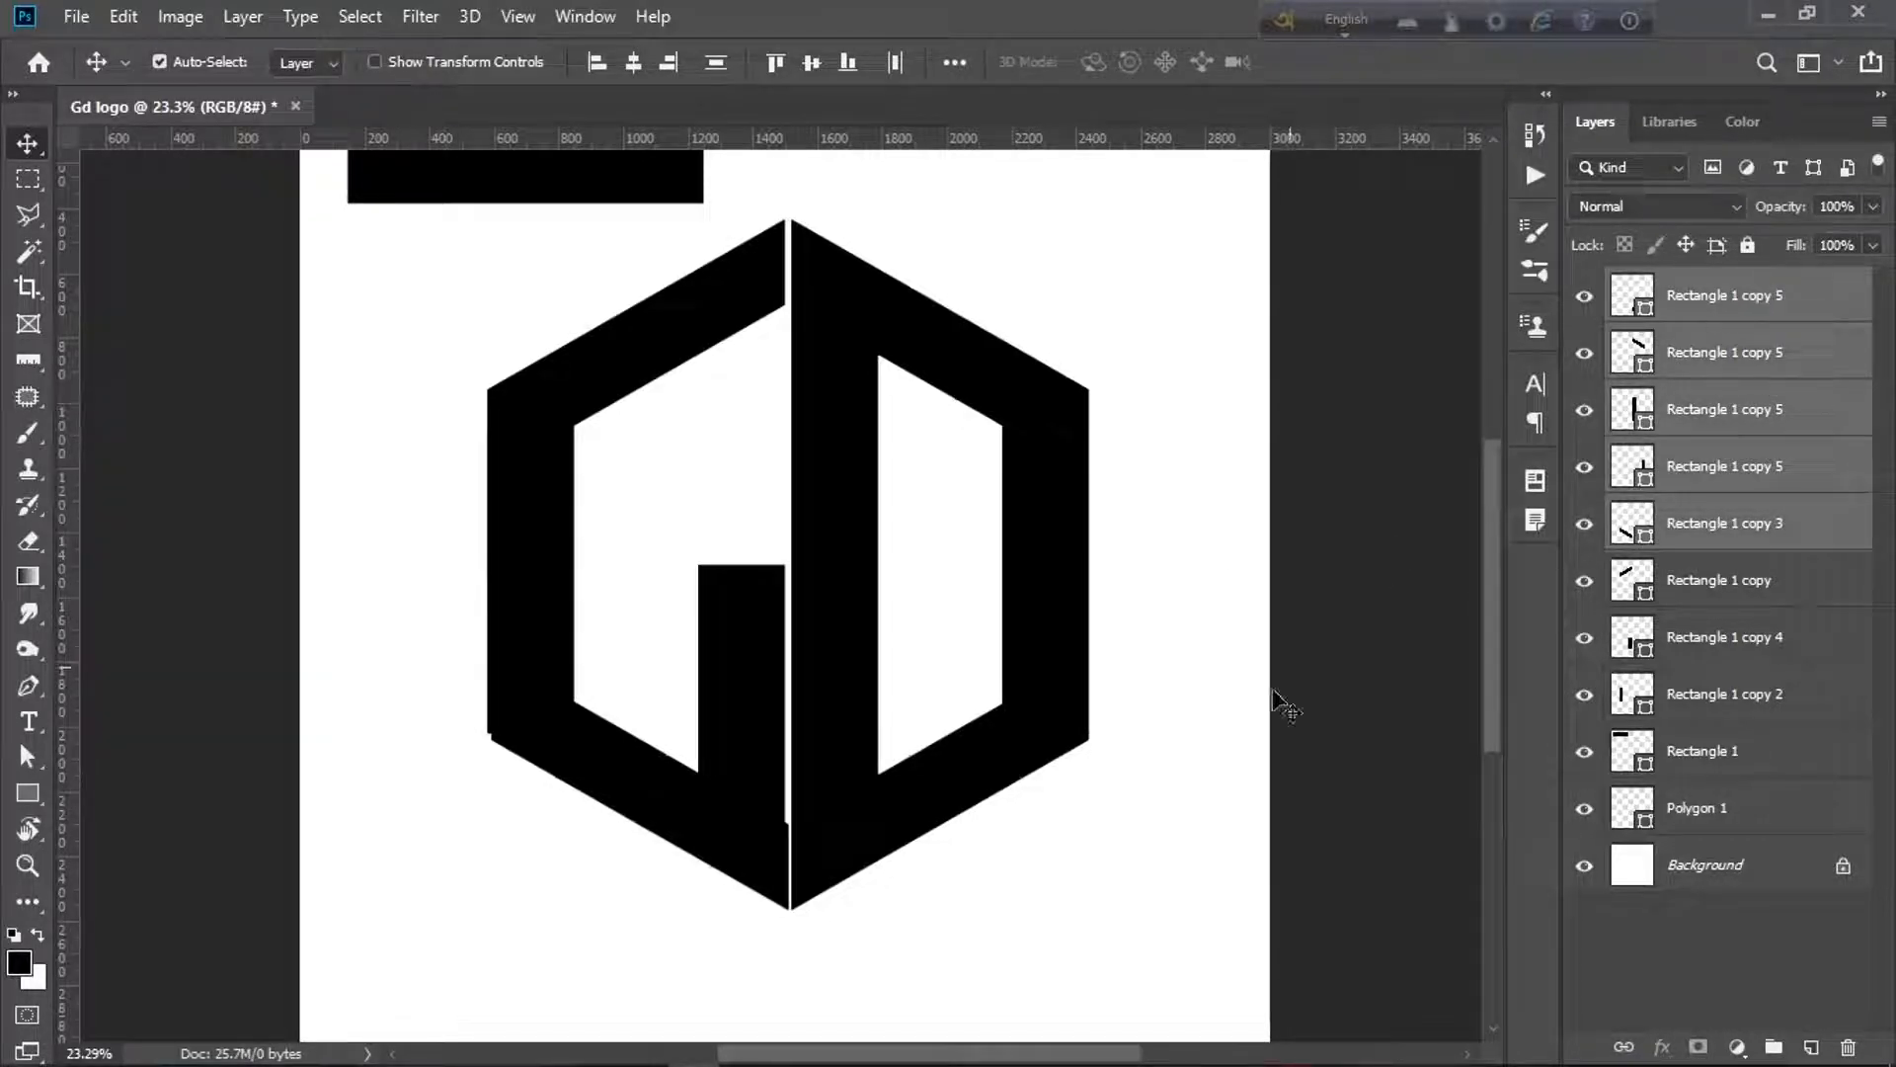
{"action": "key", "text": "shift+Right"}
{"action": "key", "text": "shift+Right"}
{"action": "key", "text": "shift+Right"}
{"action": "key", "text": "shift+Right"}
{"action": "key", "text": "shift+Right"}
{"action": "key", "text": "shift+Right"}
{"action": "key", "text": "shift+Right"}
{"action": "key", "text": "shift+Right"}
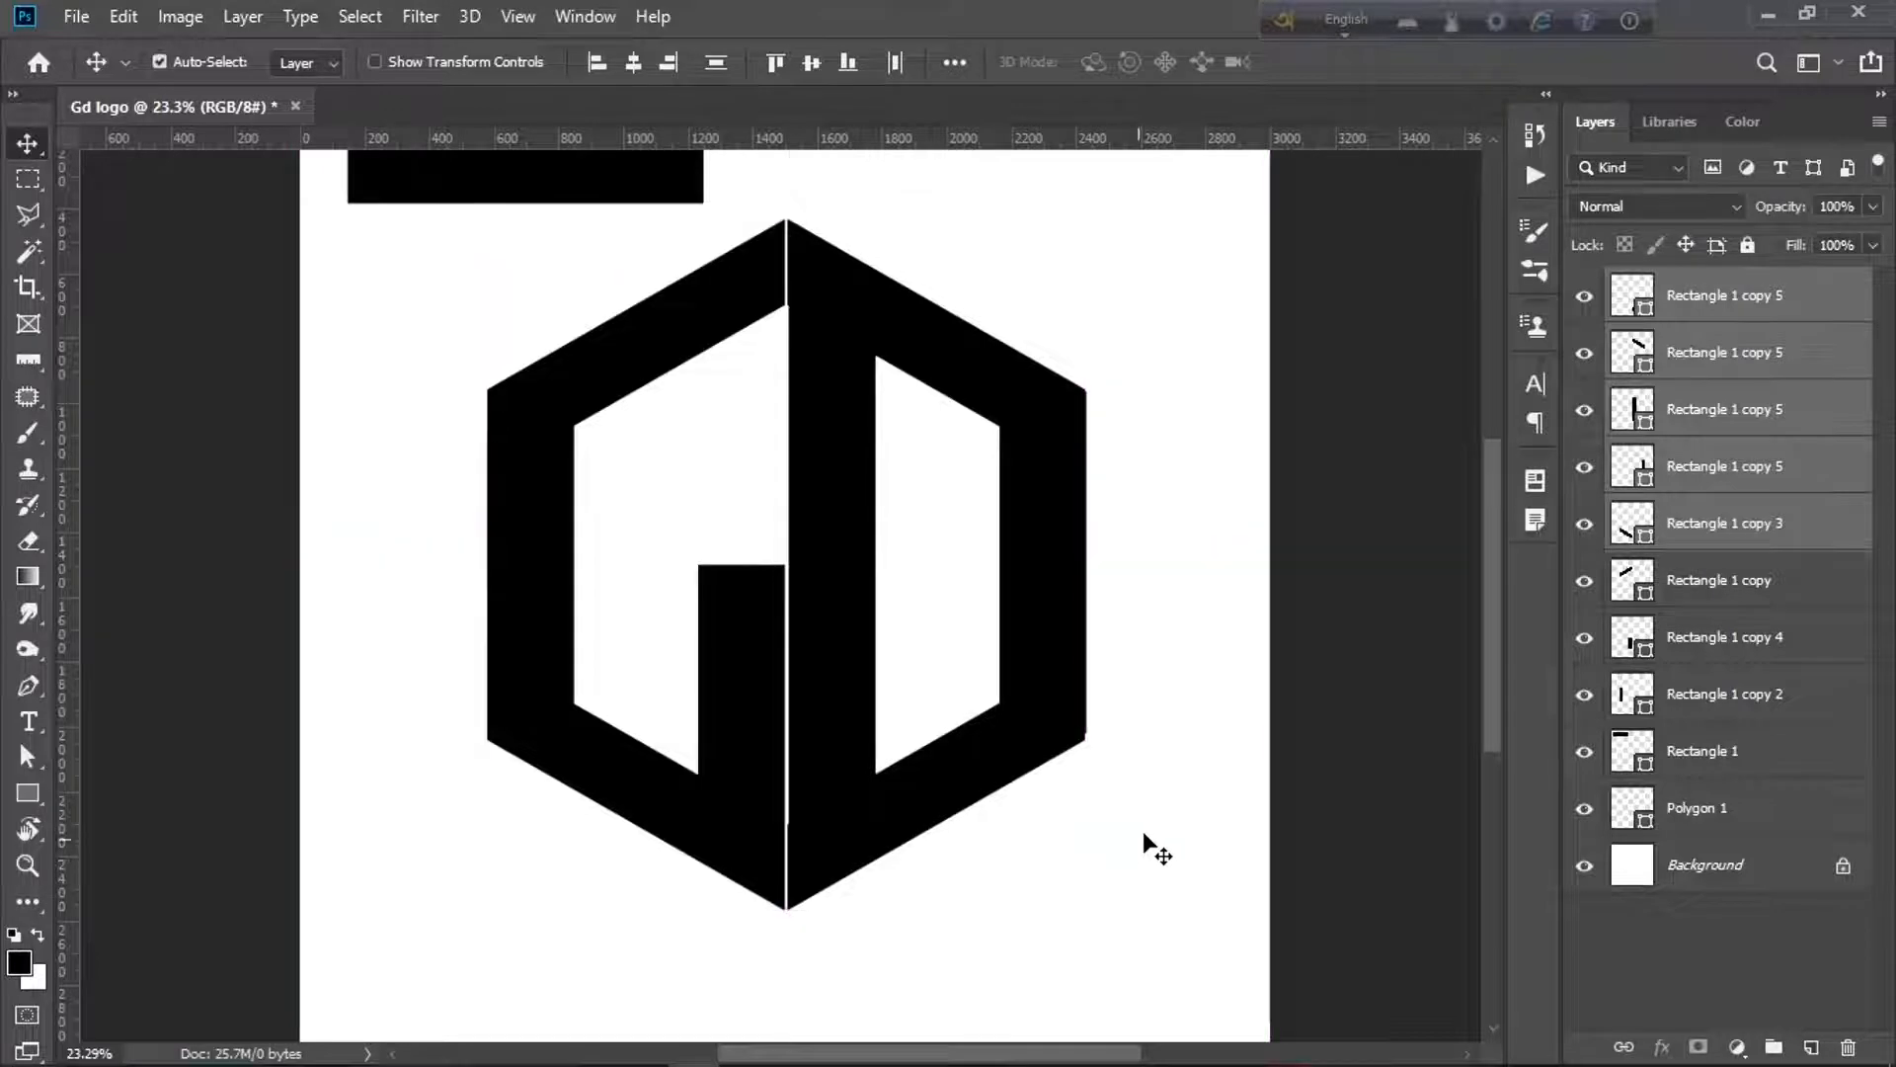
{"action": "left_click", "coordinate": [1180, 773]}
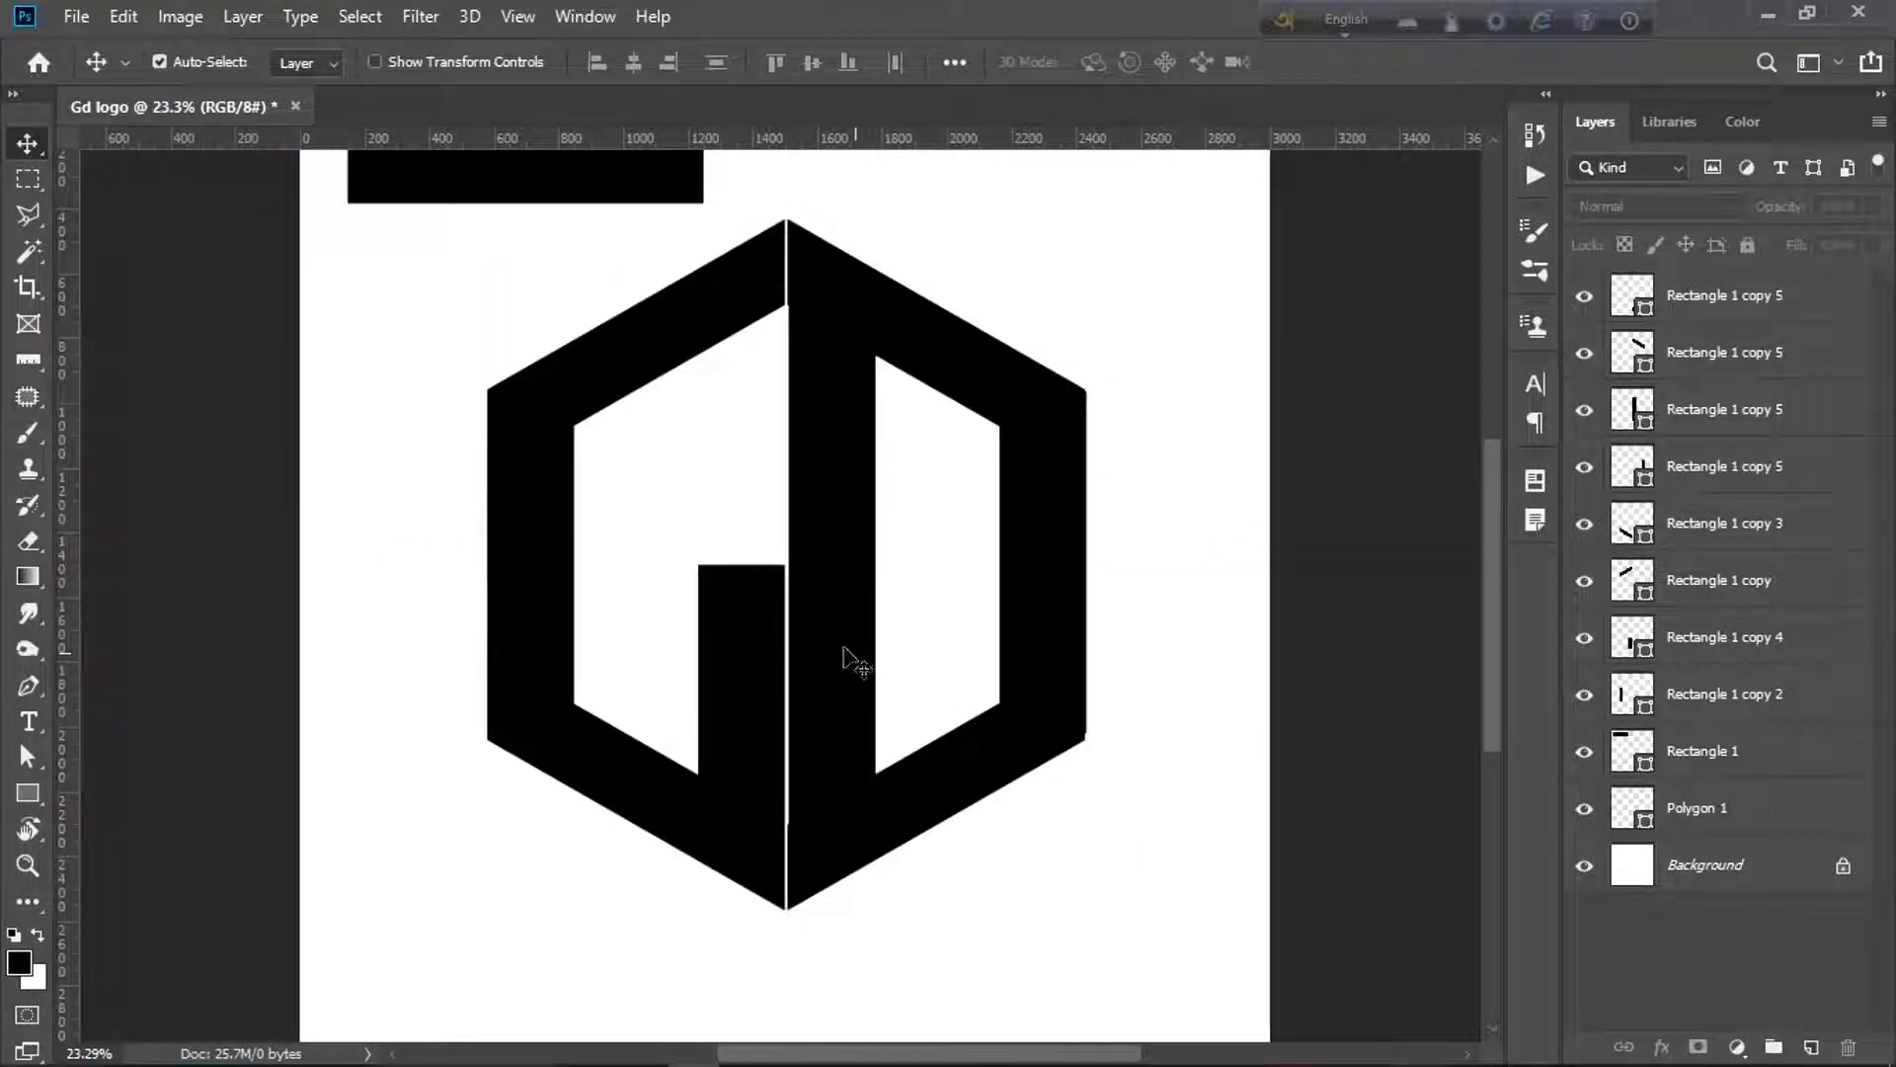
- Delete the Polygon 1 hexagon guide layer
{"action": "left_click", "coordinate": [1706, 832]}
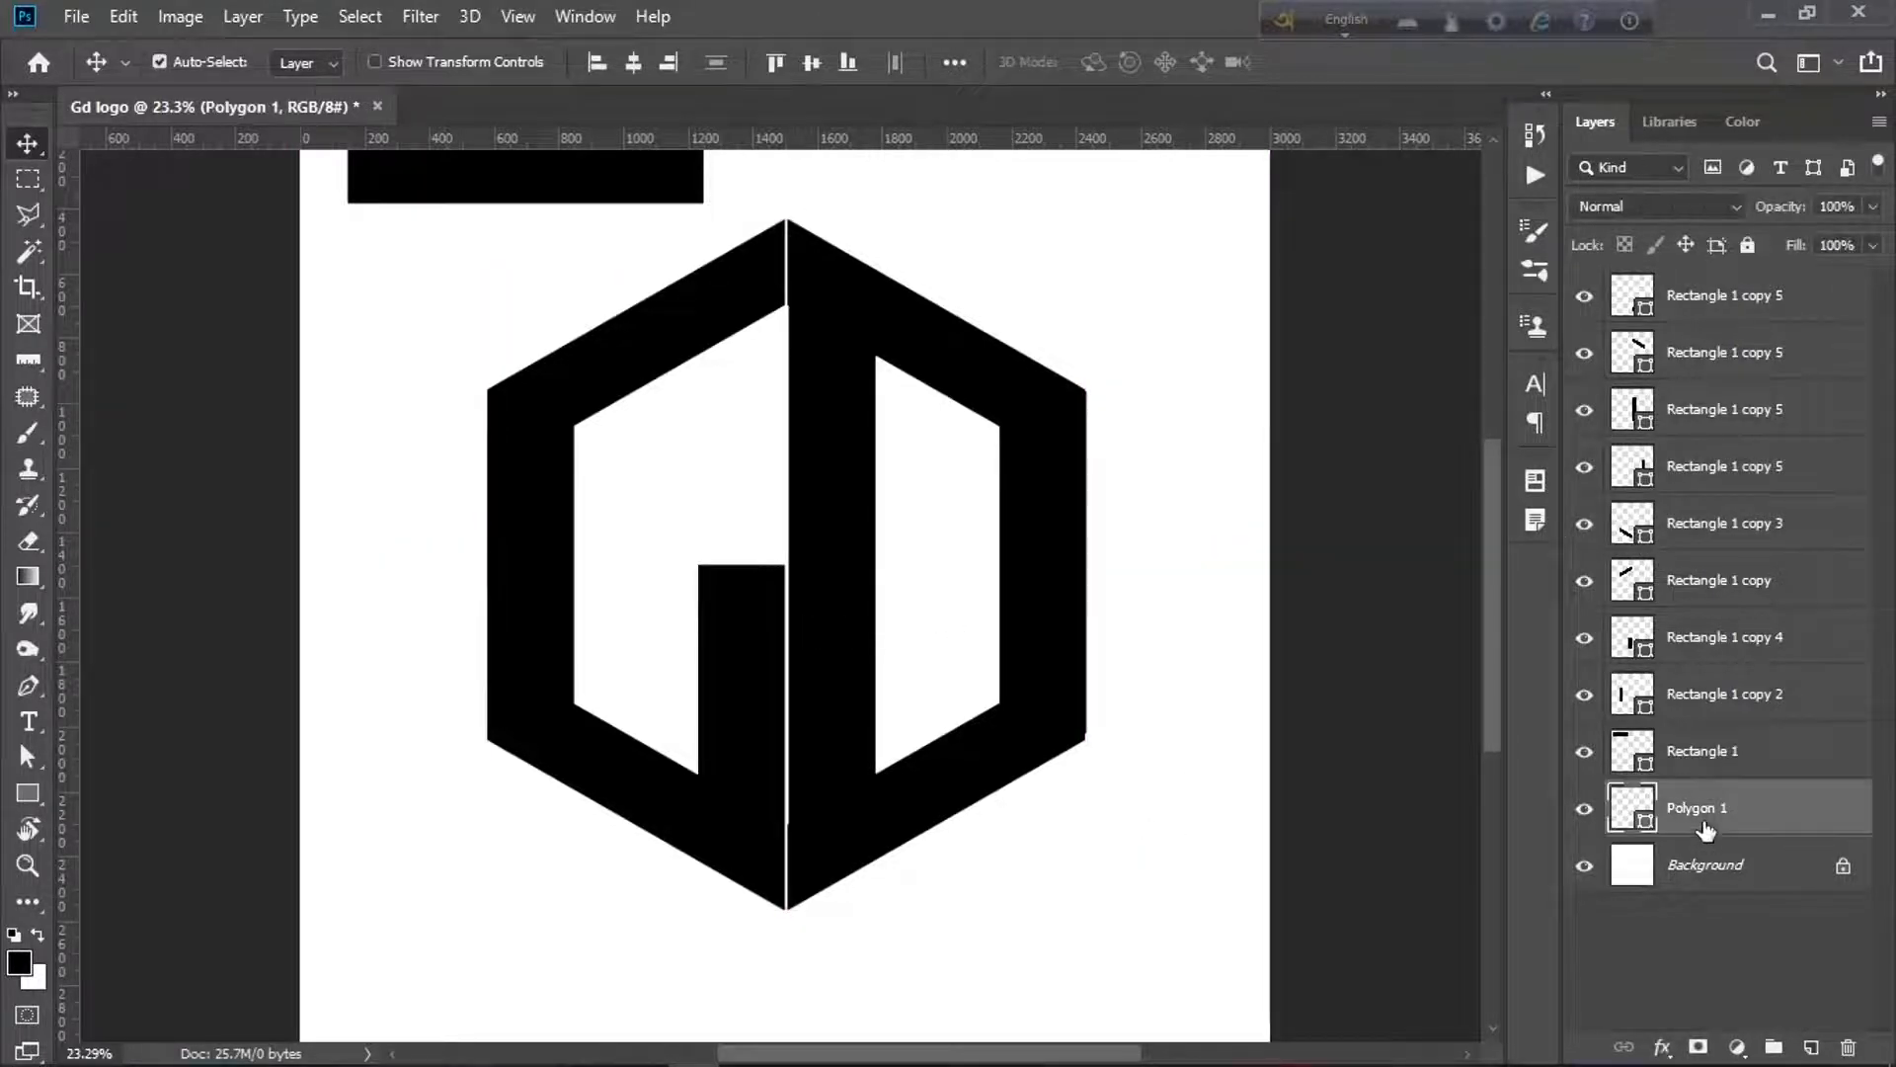
{"action": "key", "text": "Delete"}
{"action": "scroll", "coordinate": [1047, 788], "scroll_direction": "down", "scroll_amount": 1}
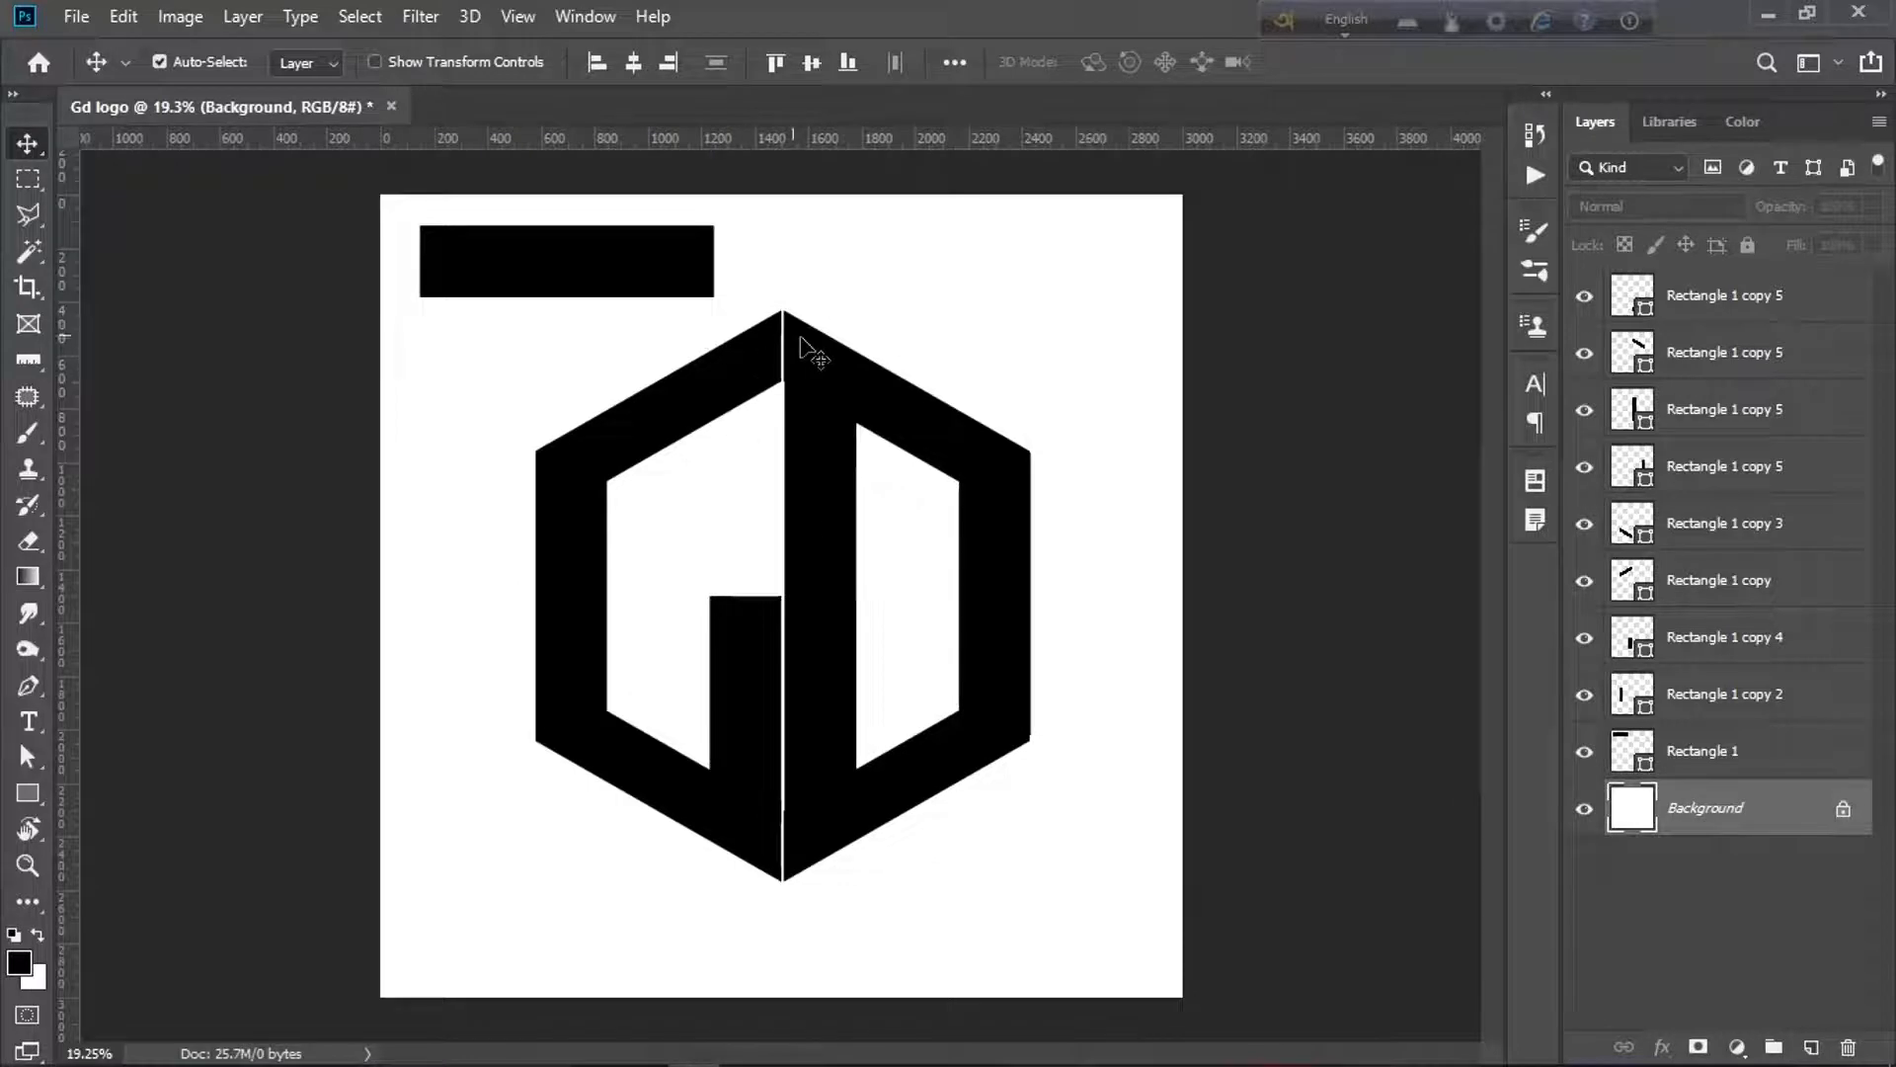
- Select the four bars of the G and merge them into a single shape layer
{"action": "left_click", "coordinate": [753, 656]}
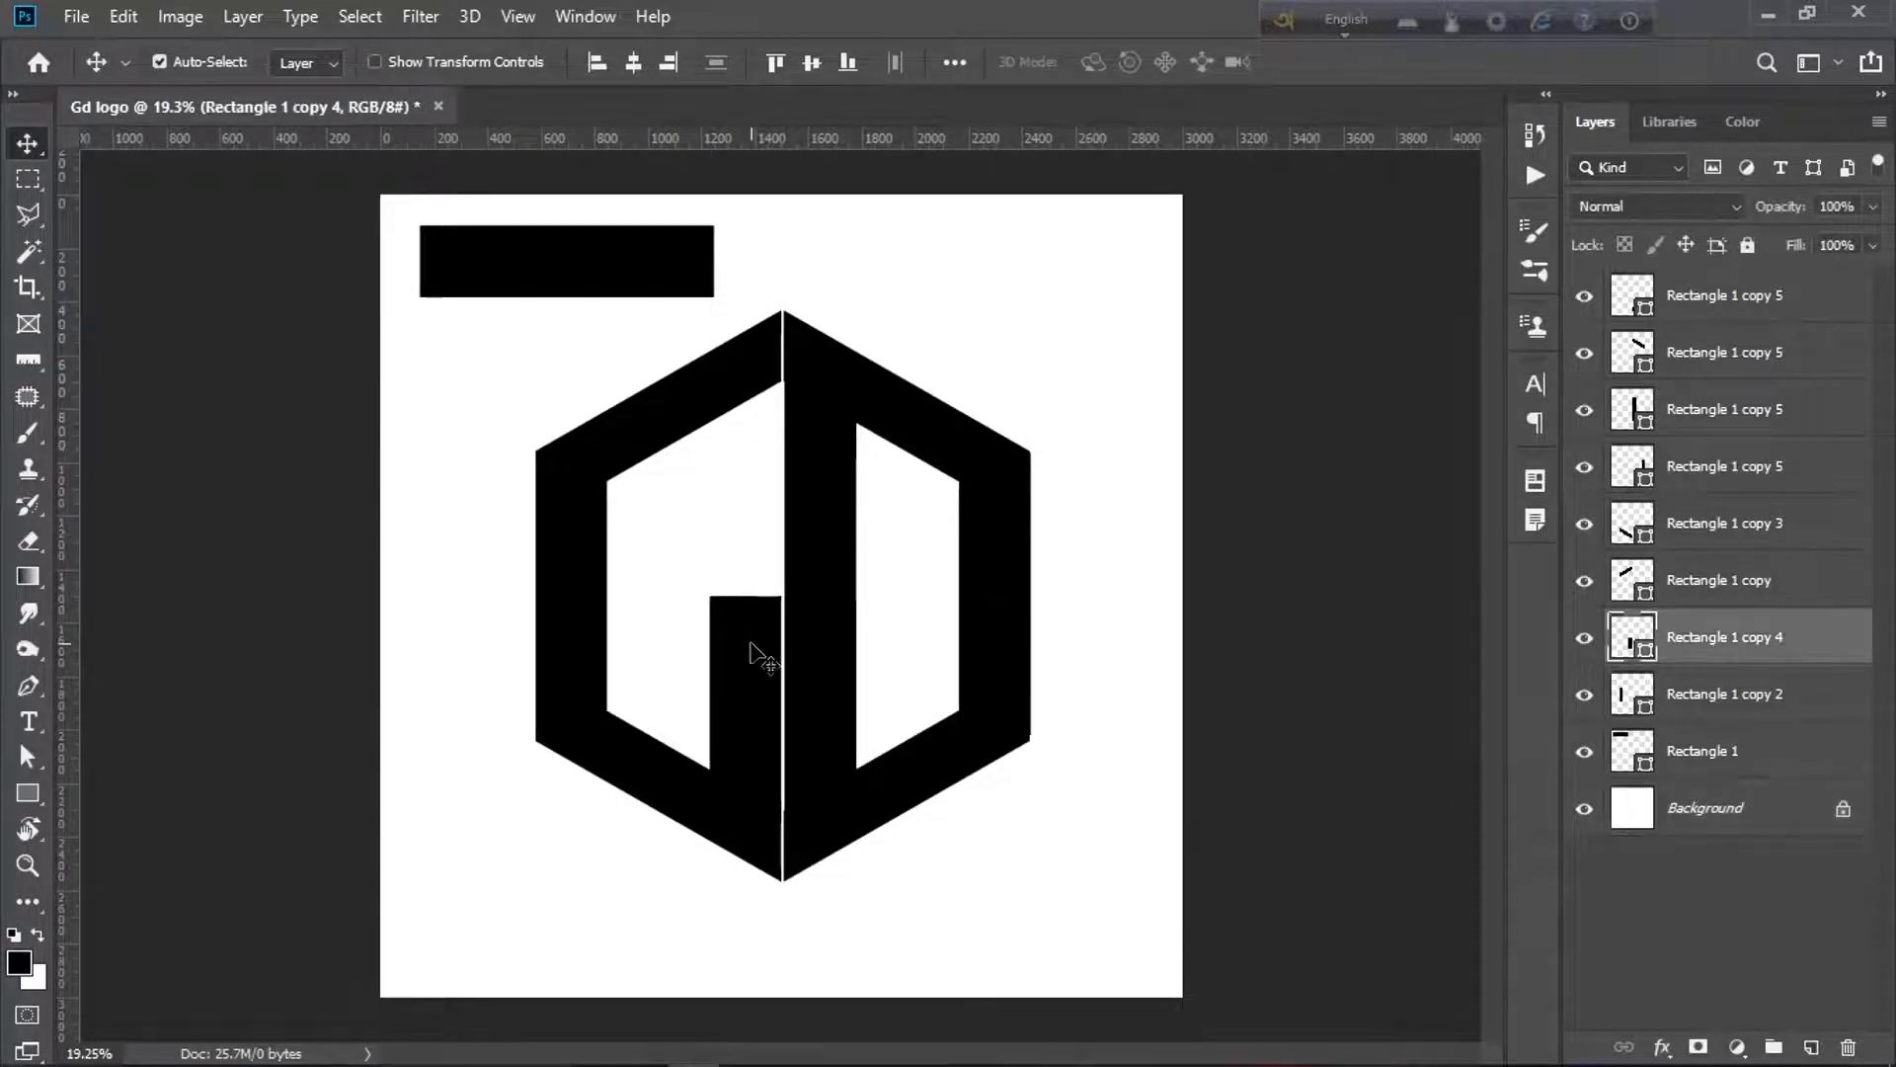
{"action": "left_click_drag", "start_coordinate": [424, 363], "coordinate": [733, 879]}
{"action": "right_click", "coordinate": [1728, 591]}
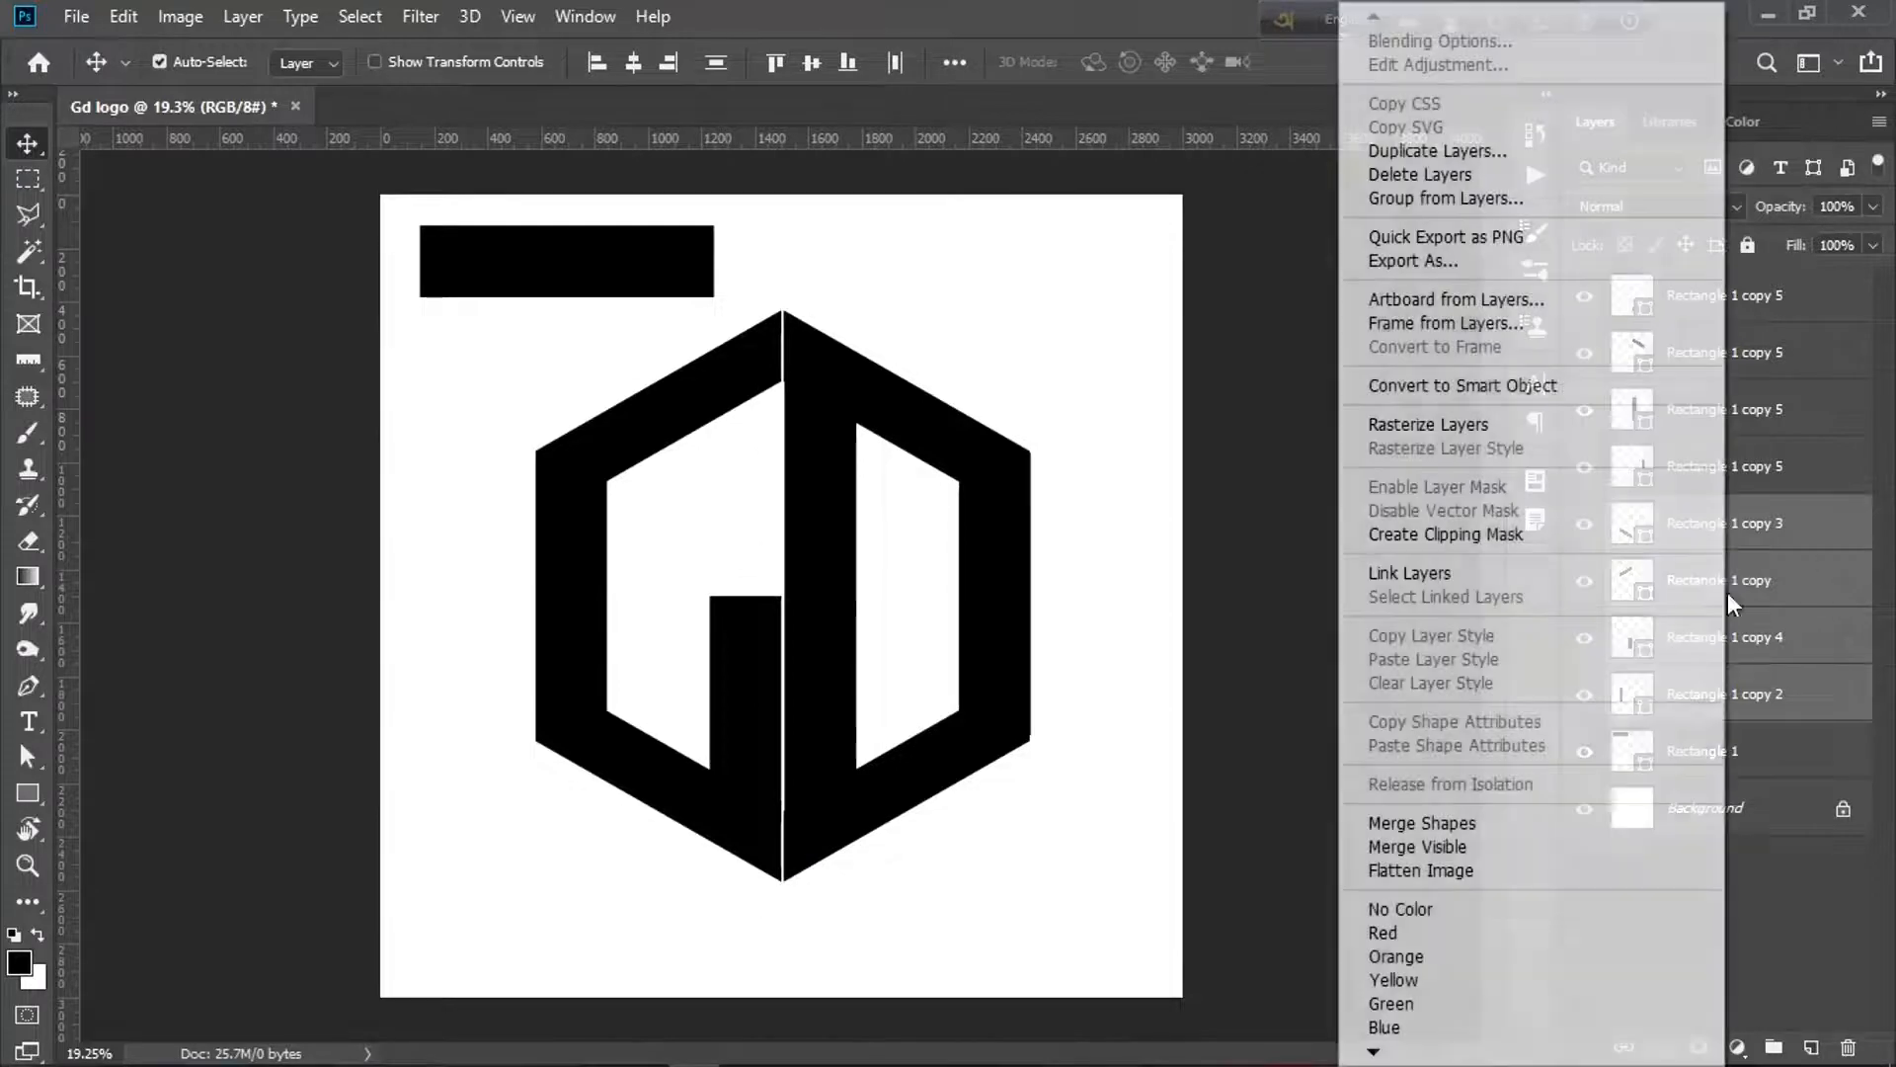
{"action": "left_click", "coordinate": [1568, 832]}
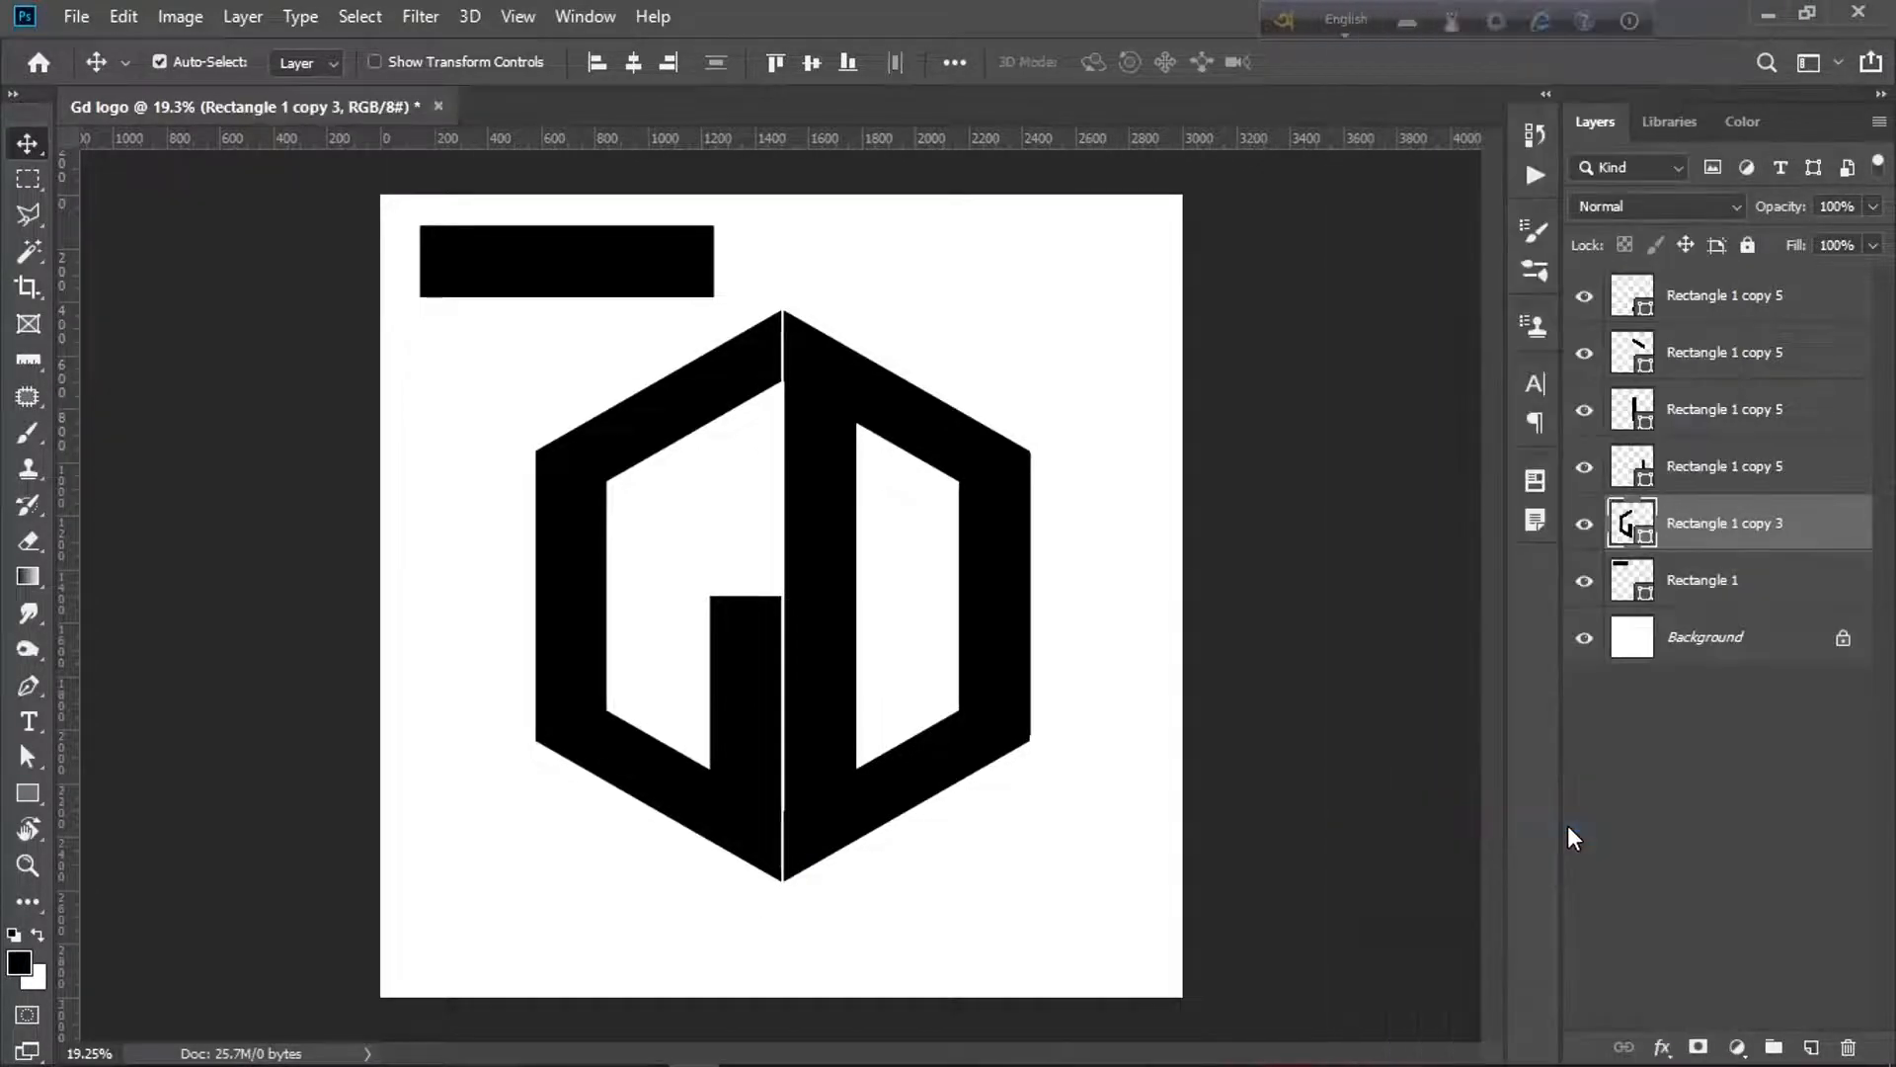
- Rename the merged G layer to g, and merge the D's four bar layers into a single shape layer
{"action": "double_click", "coordinate": [1731, 524]}
{"action": "type", "text": "g"}
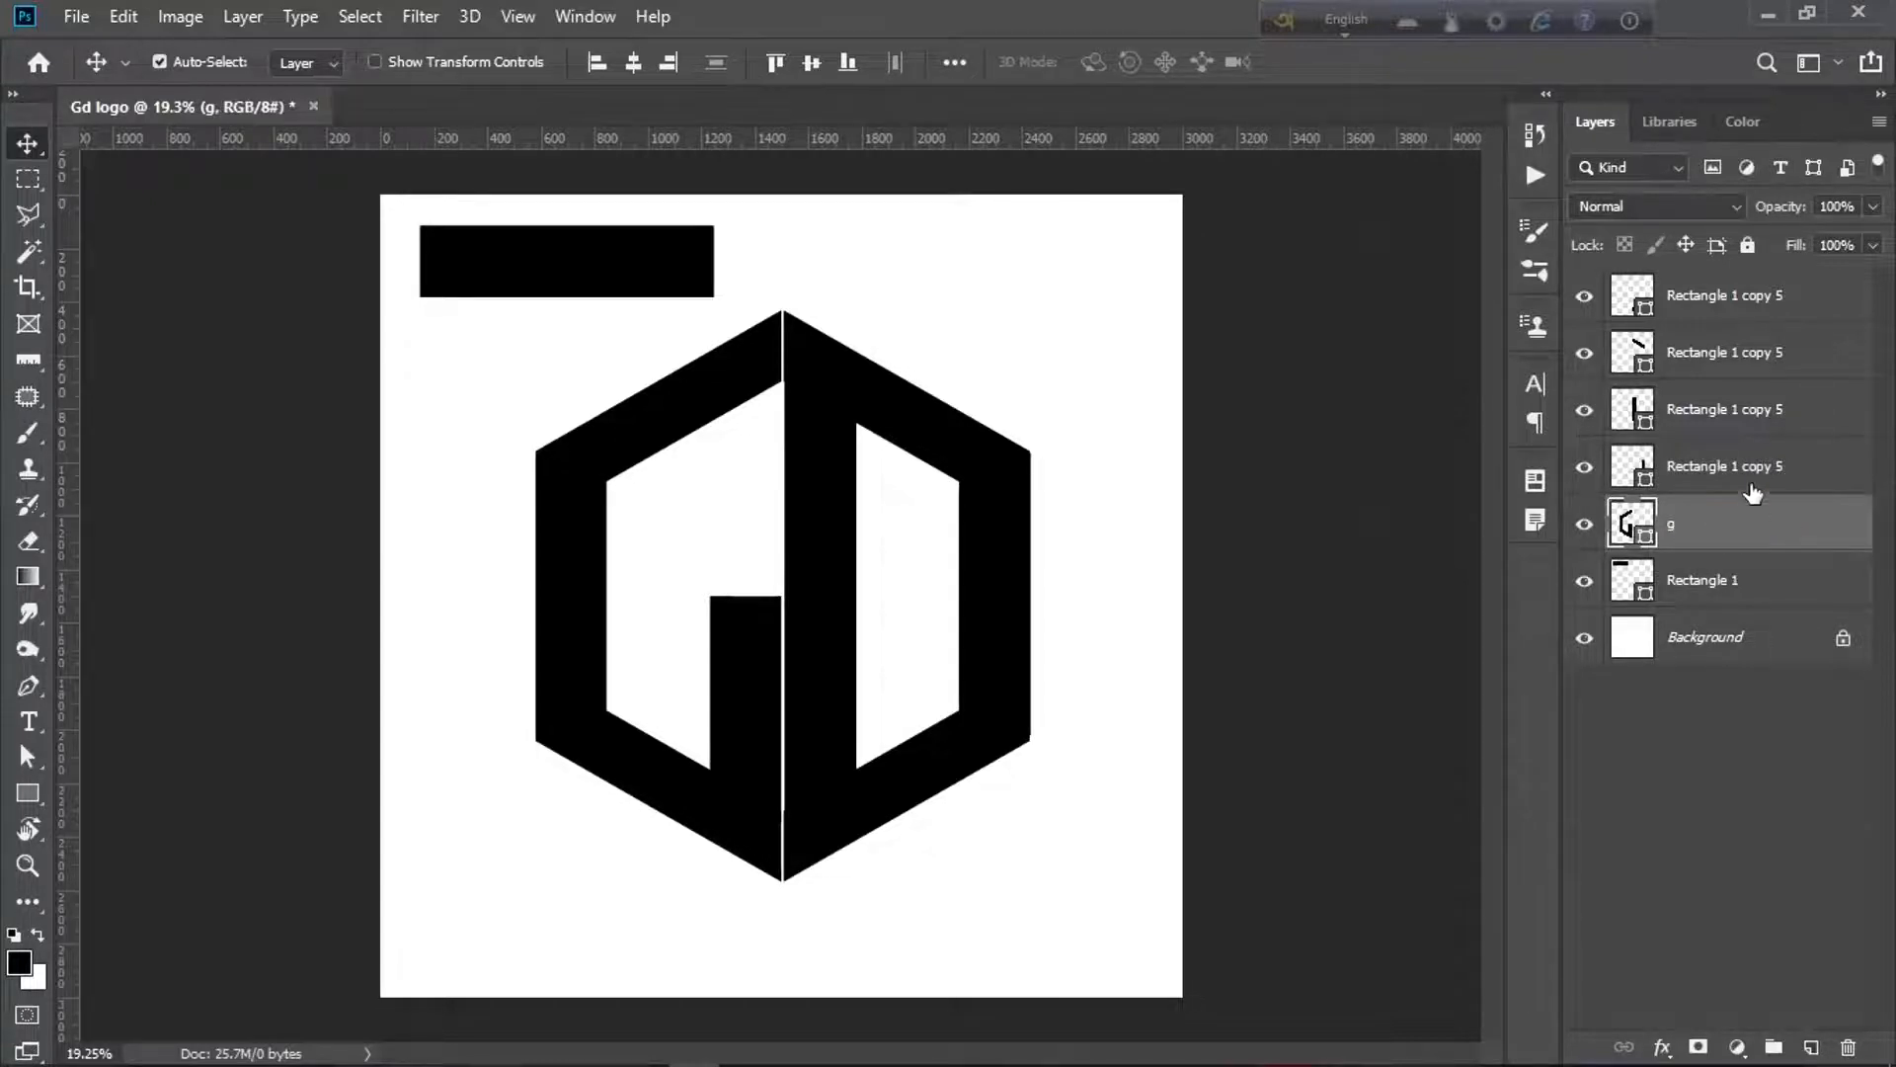
{"action": "left_click", "coordinate": [1754, 479]}
{"action": "left_click", "coordinate": [1782, 299], "text": "shift"}
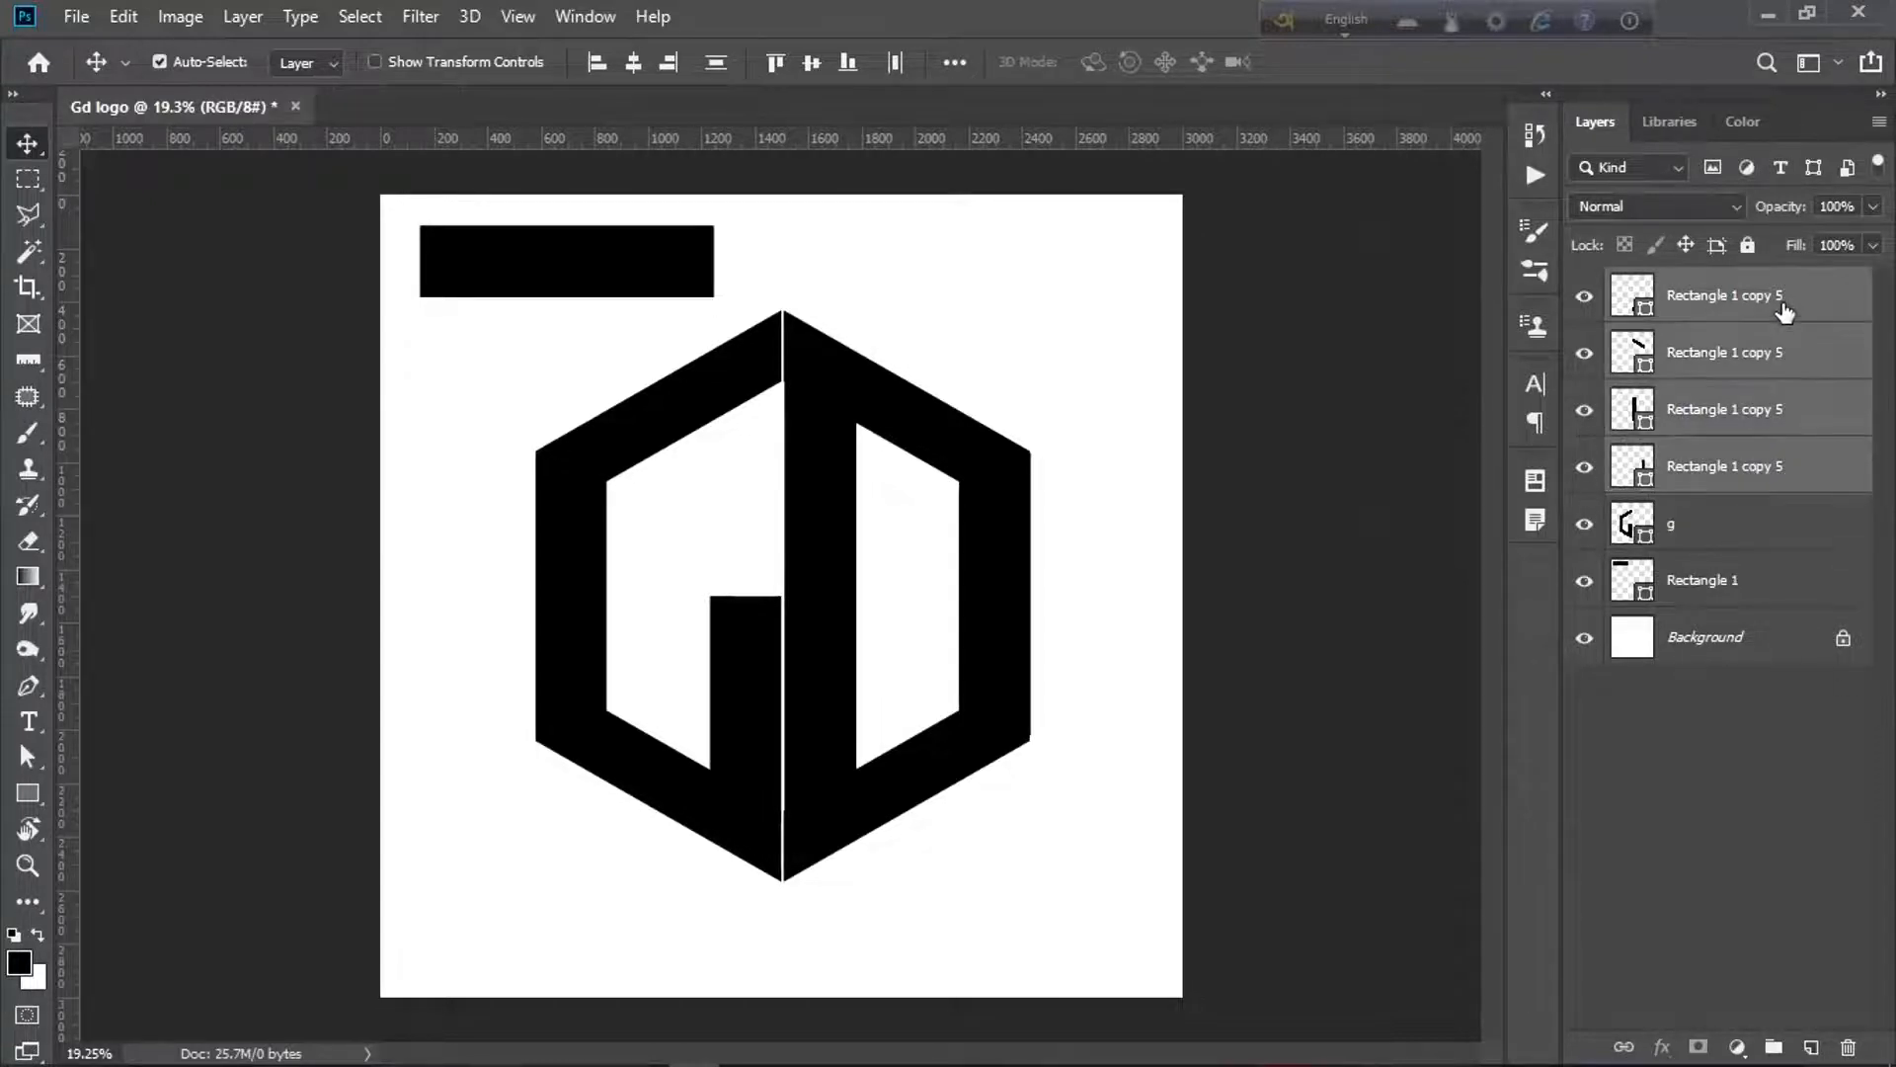
{"action": "right_click", "coordinate": [1715, 355]}
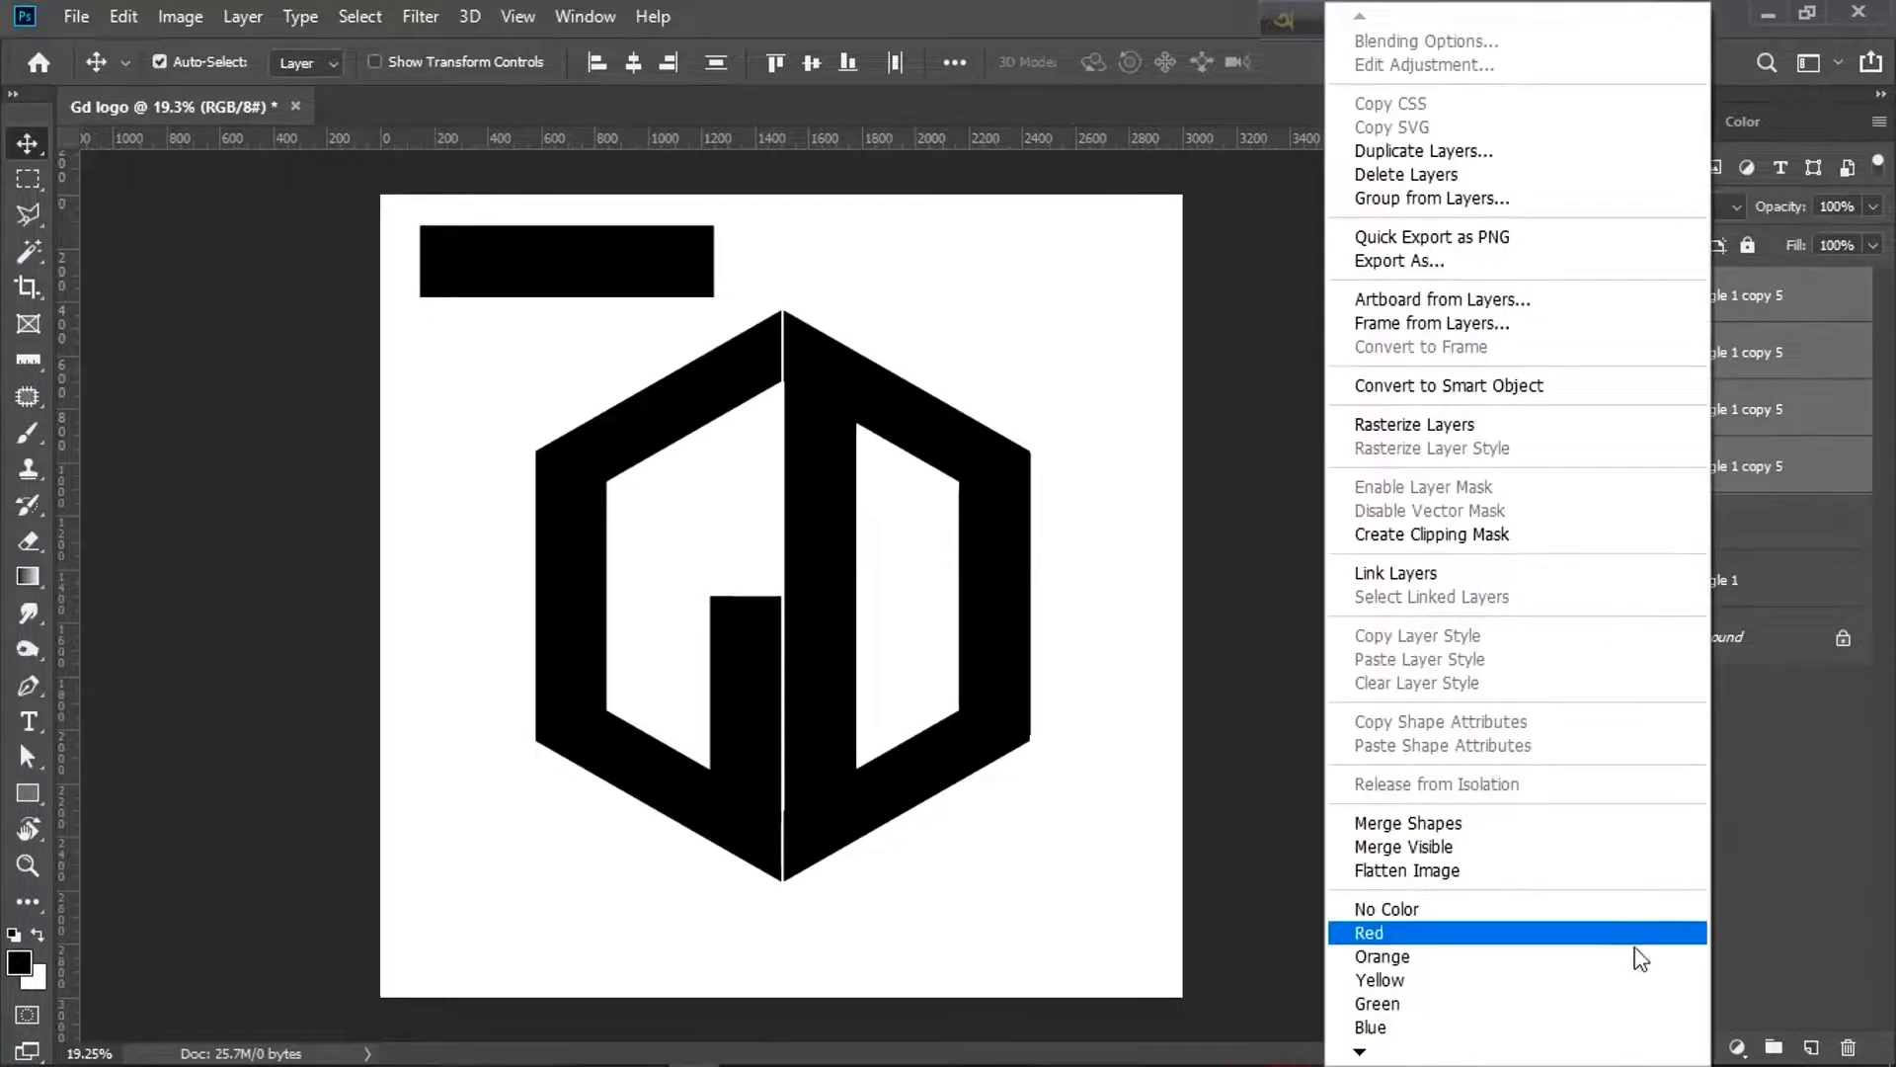
{"action": "left_click", "coordinate": [1595, 826]}
- Rename the merged D shape layer to d and leave no layer selected
{"action": "double_click", "coordinate": [1748, 297]}
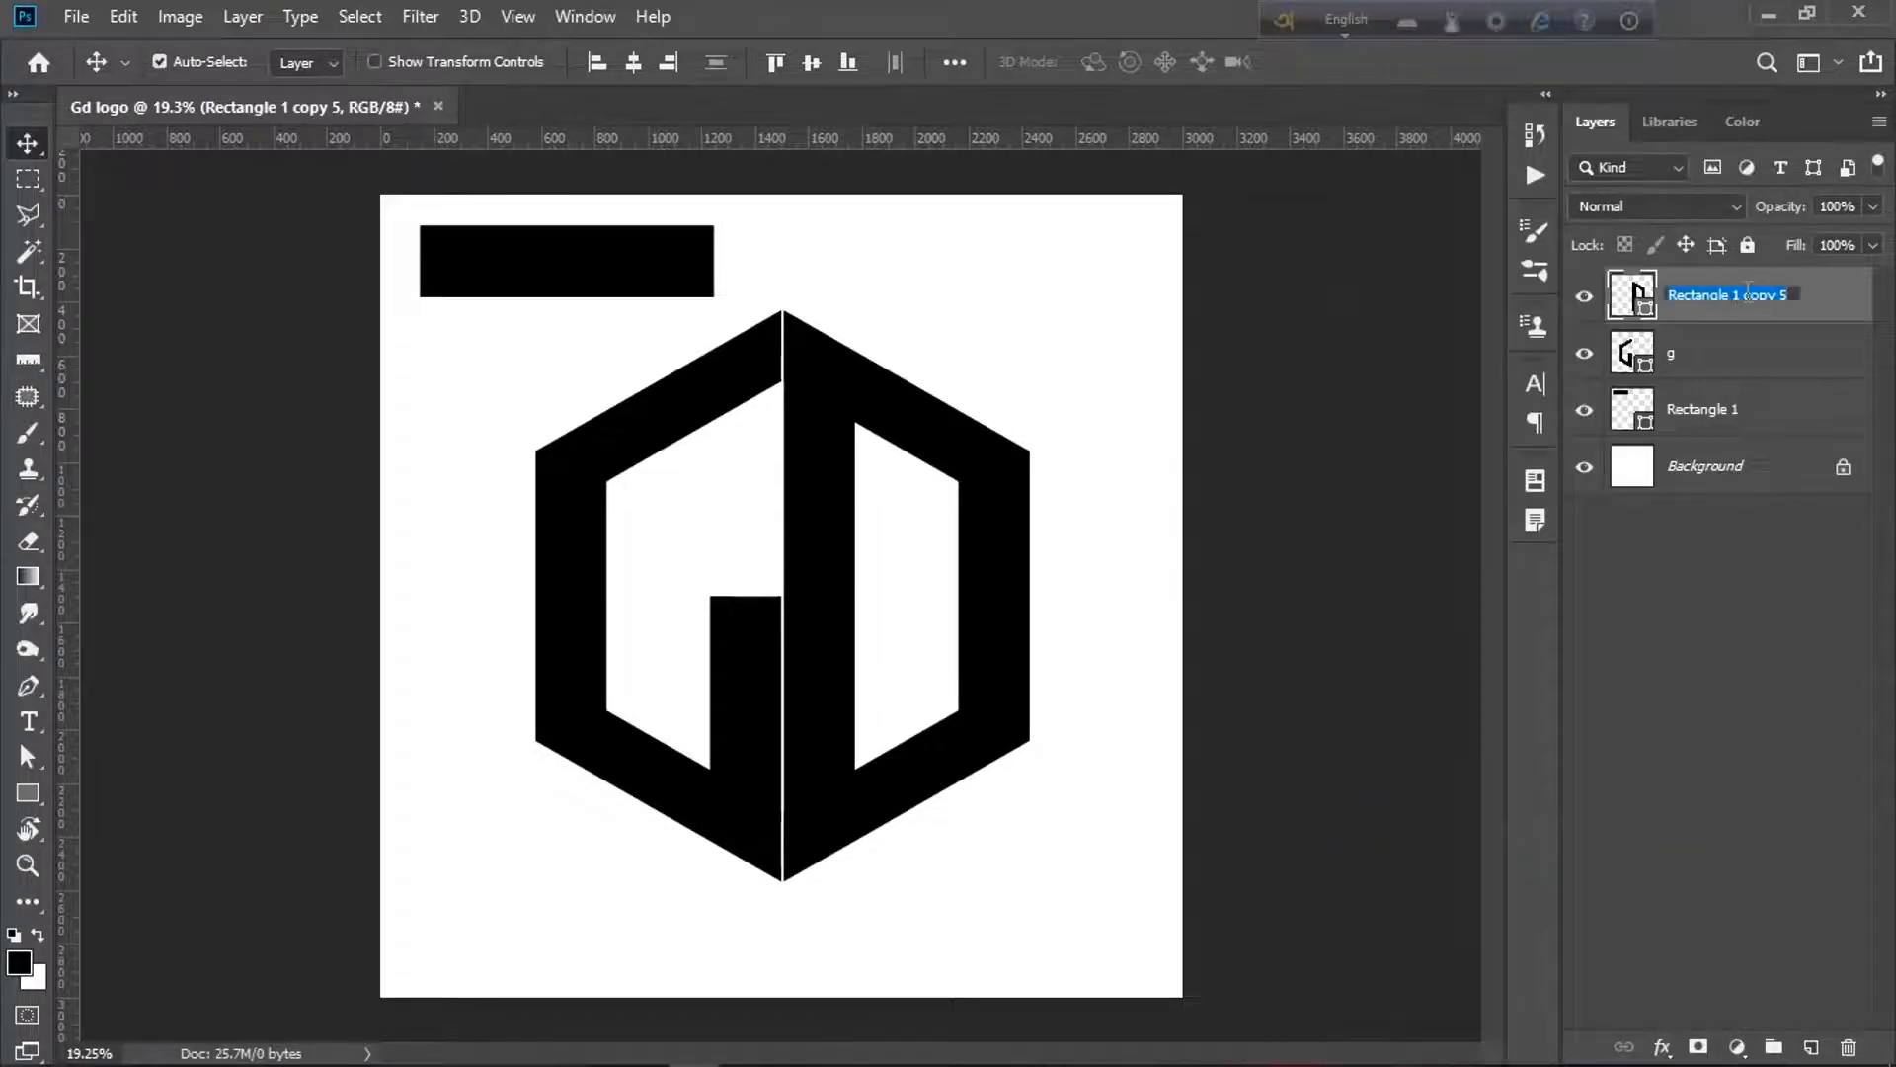
{"action": "type", "text": "d"}
{"action": "key", "text": "Return"}
{"action": "left_click", "coordinate": [1648, 593]}
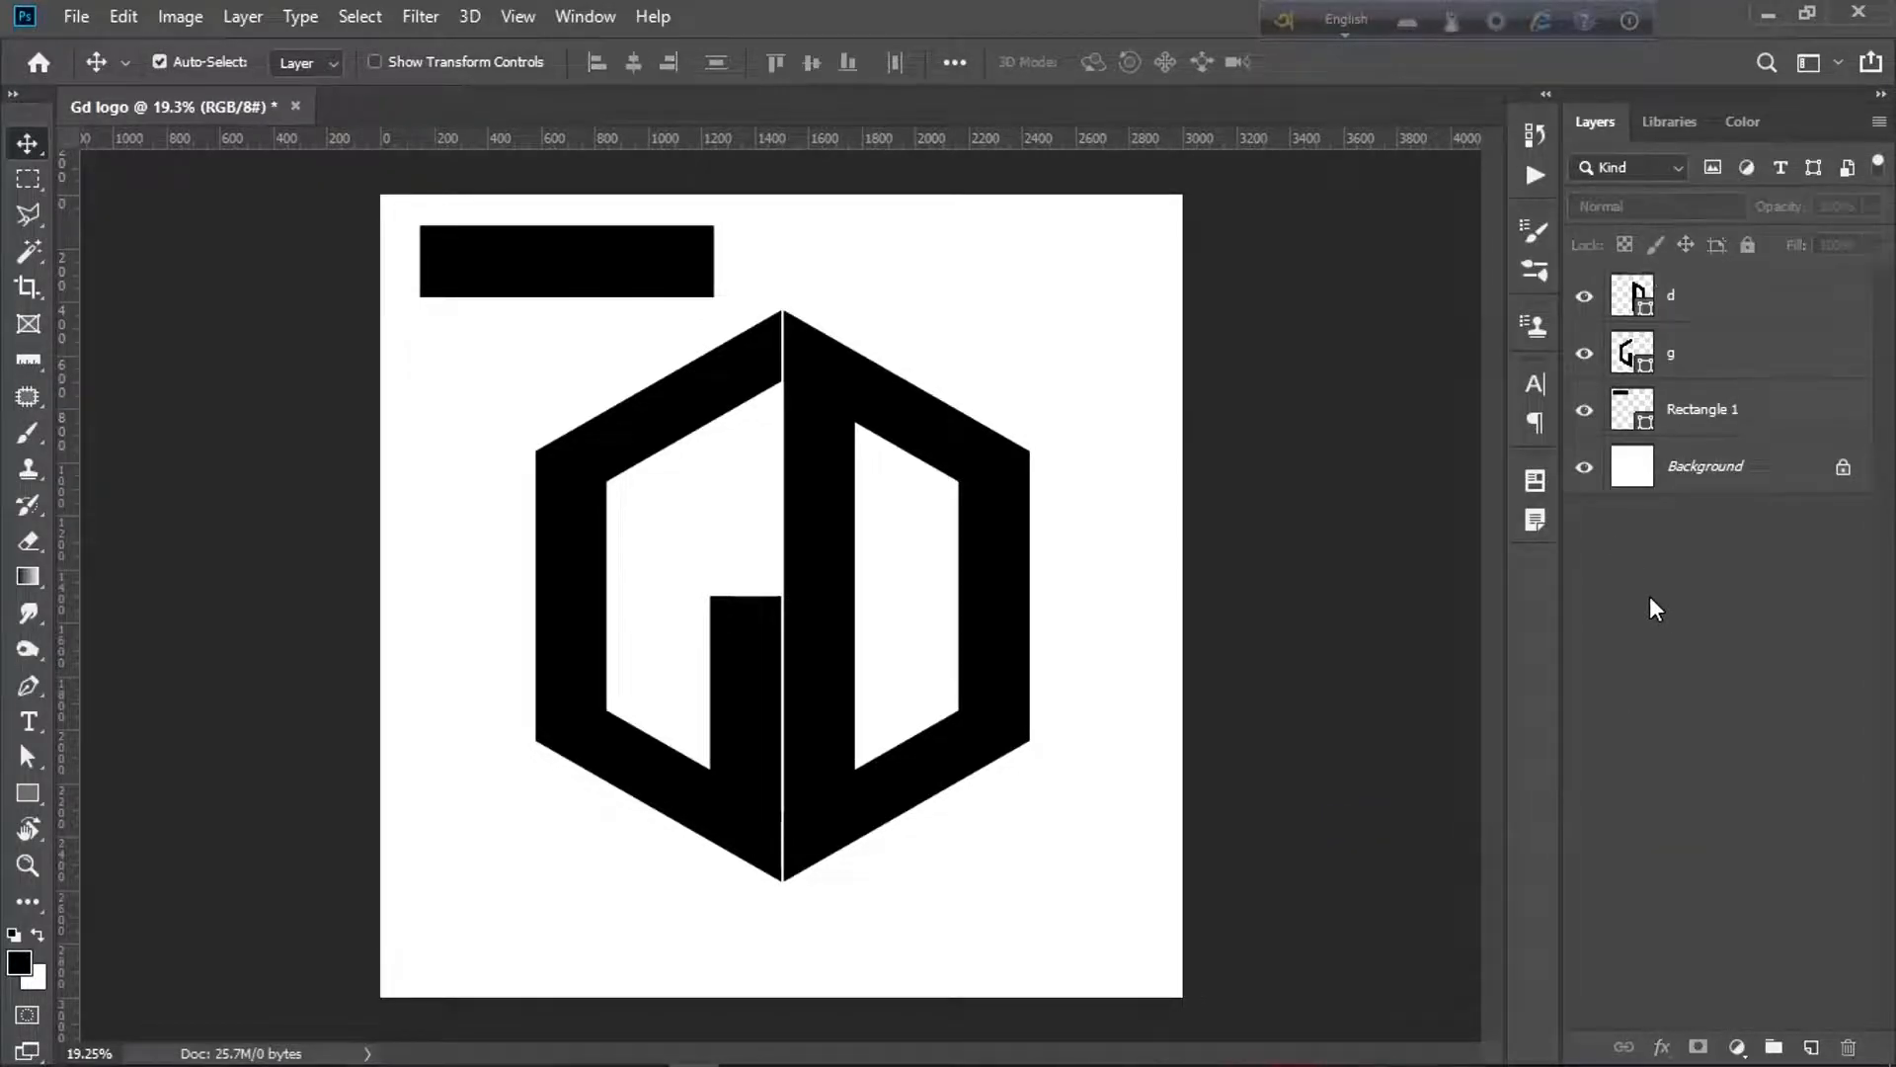
- Widen the gap between the letters by nudging the D one large increment right and the G one large increment left
{"action": "left_click", "coordinate": [822, 547]}
{"action": "key", "text": "shift+Right"}
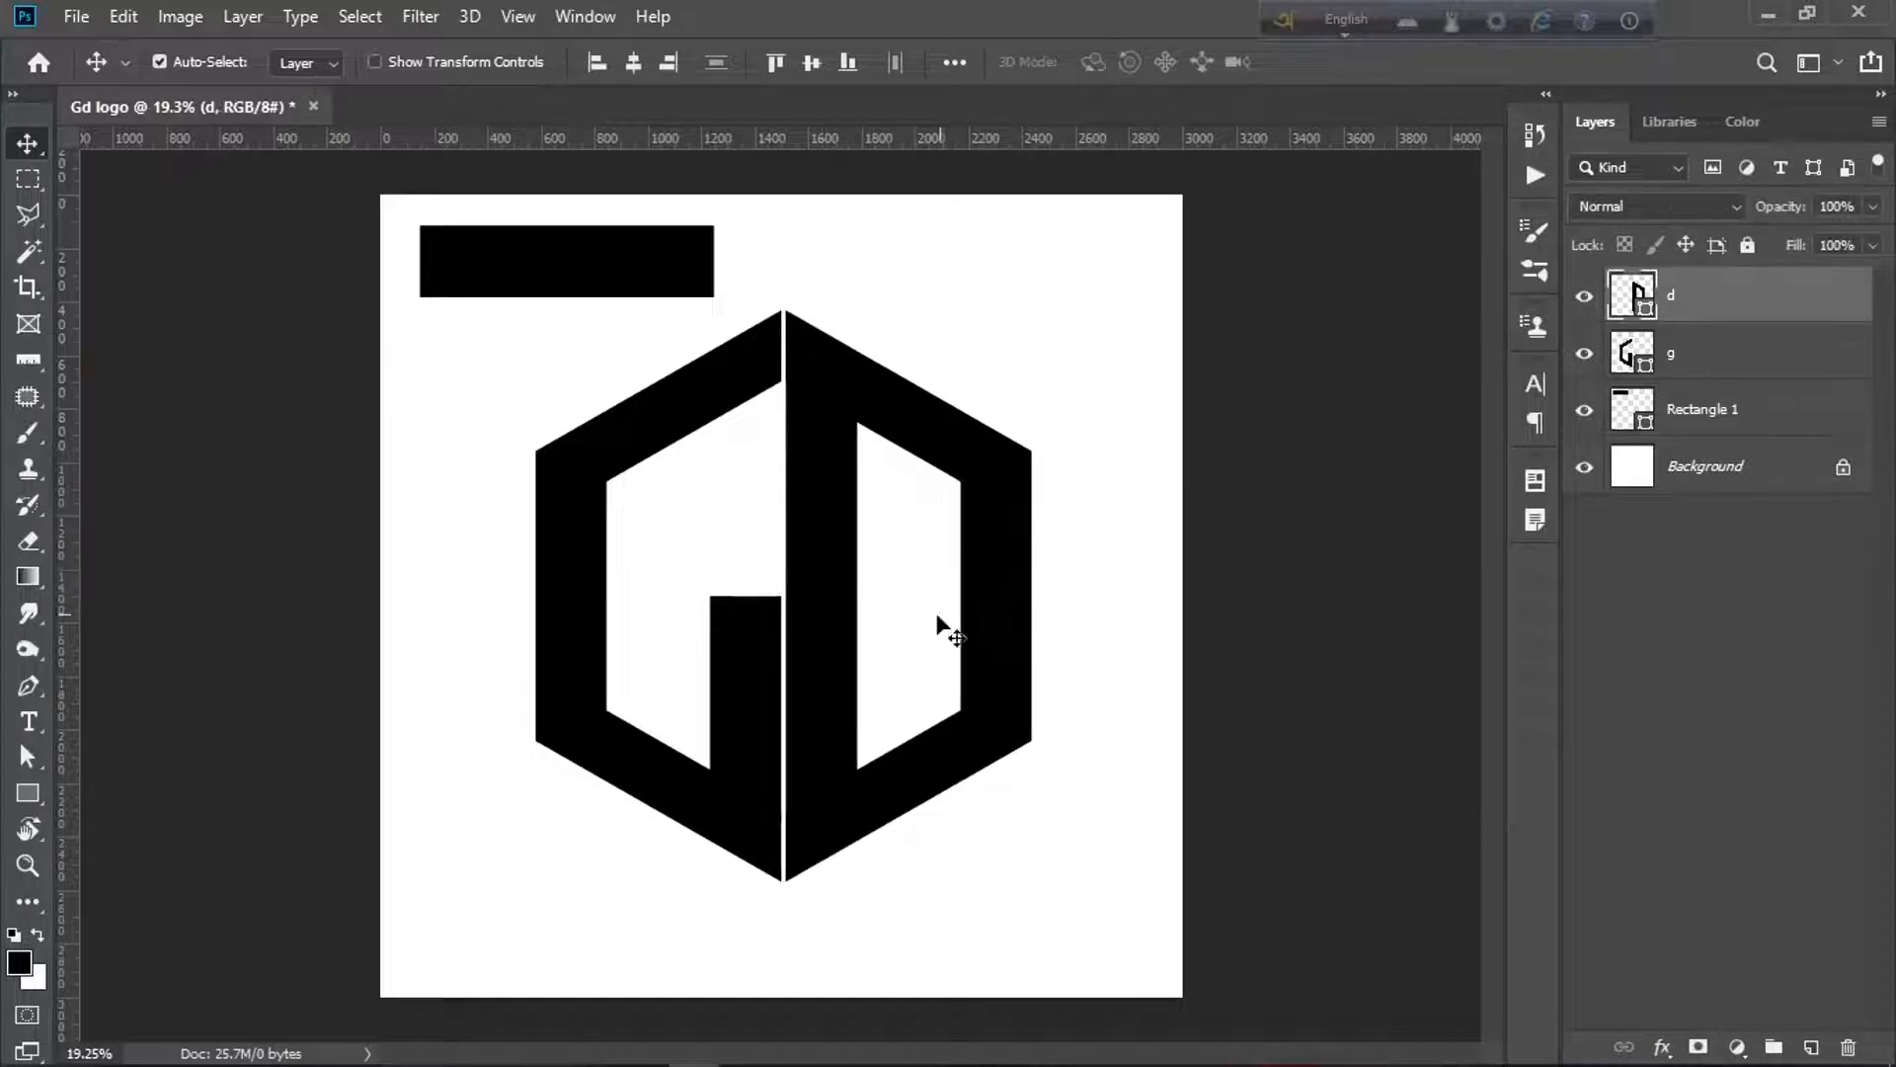
{"action": "left_click", "coordinate": [753, 669]}
{"action": "key", "text": "shift+Left"}
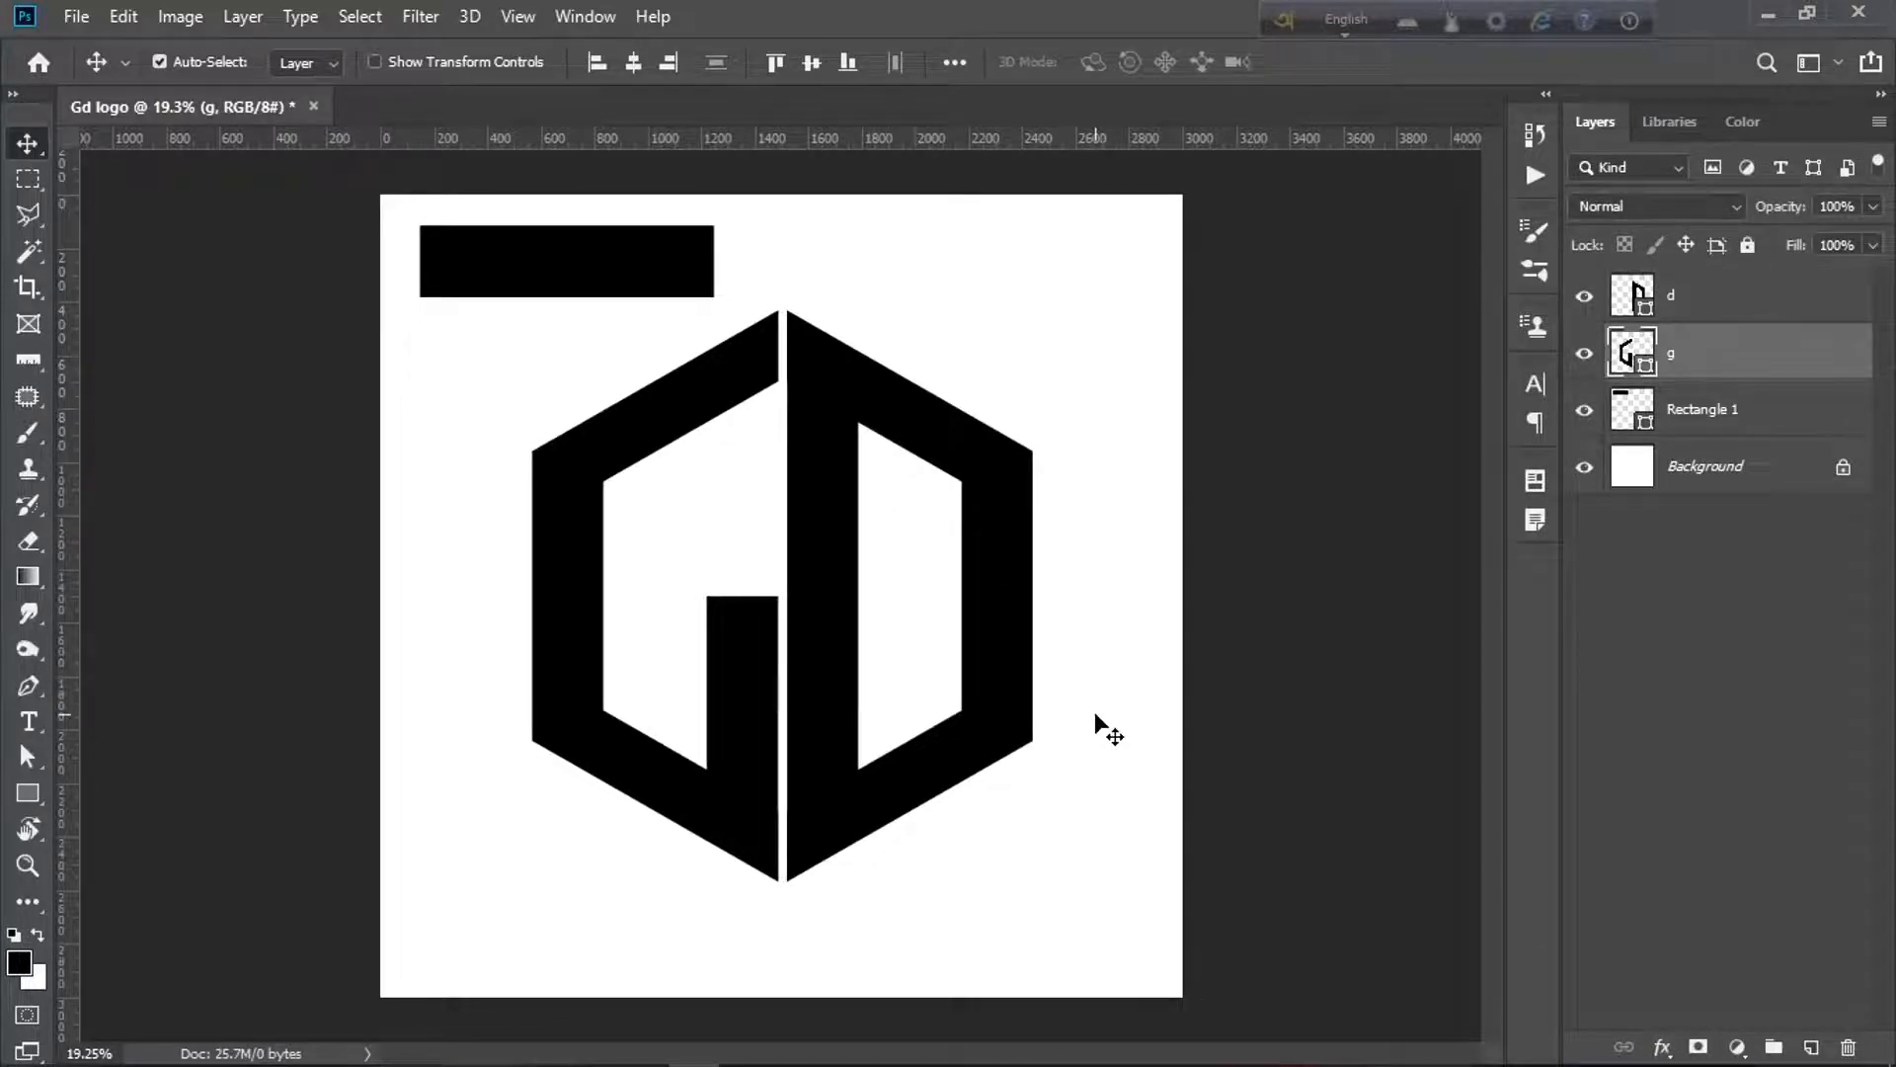
{"action": "scroll", "coordinate": [851, 763], "scroll_direction": "up", "scroll_amount": 1}
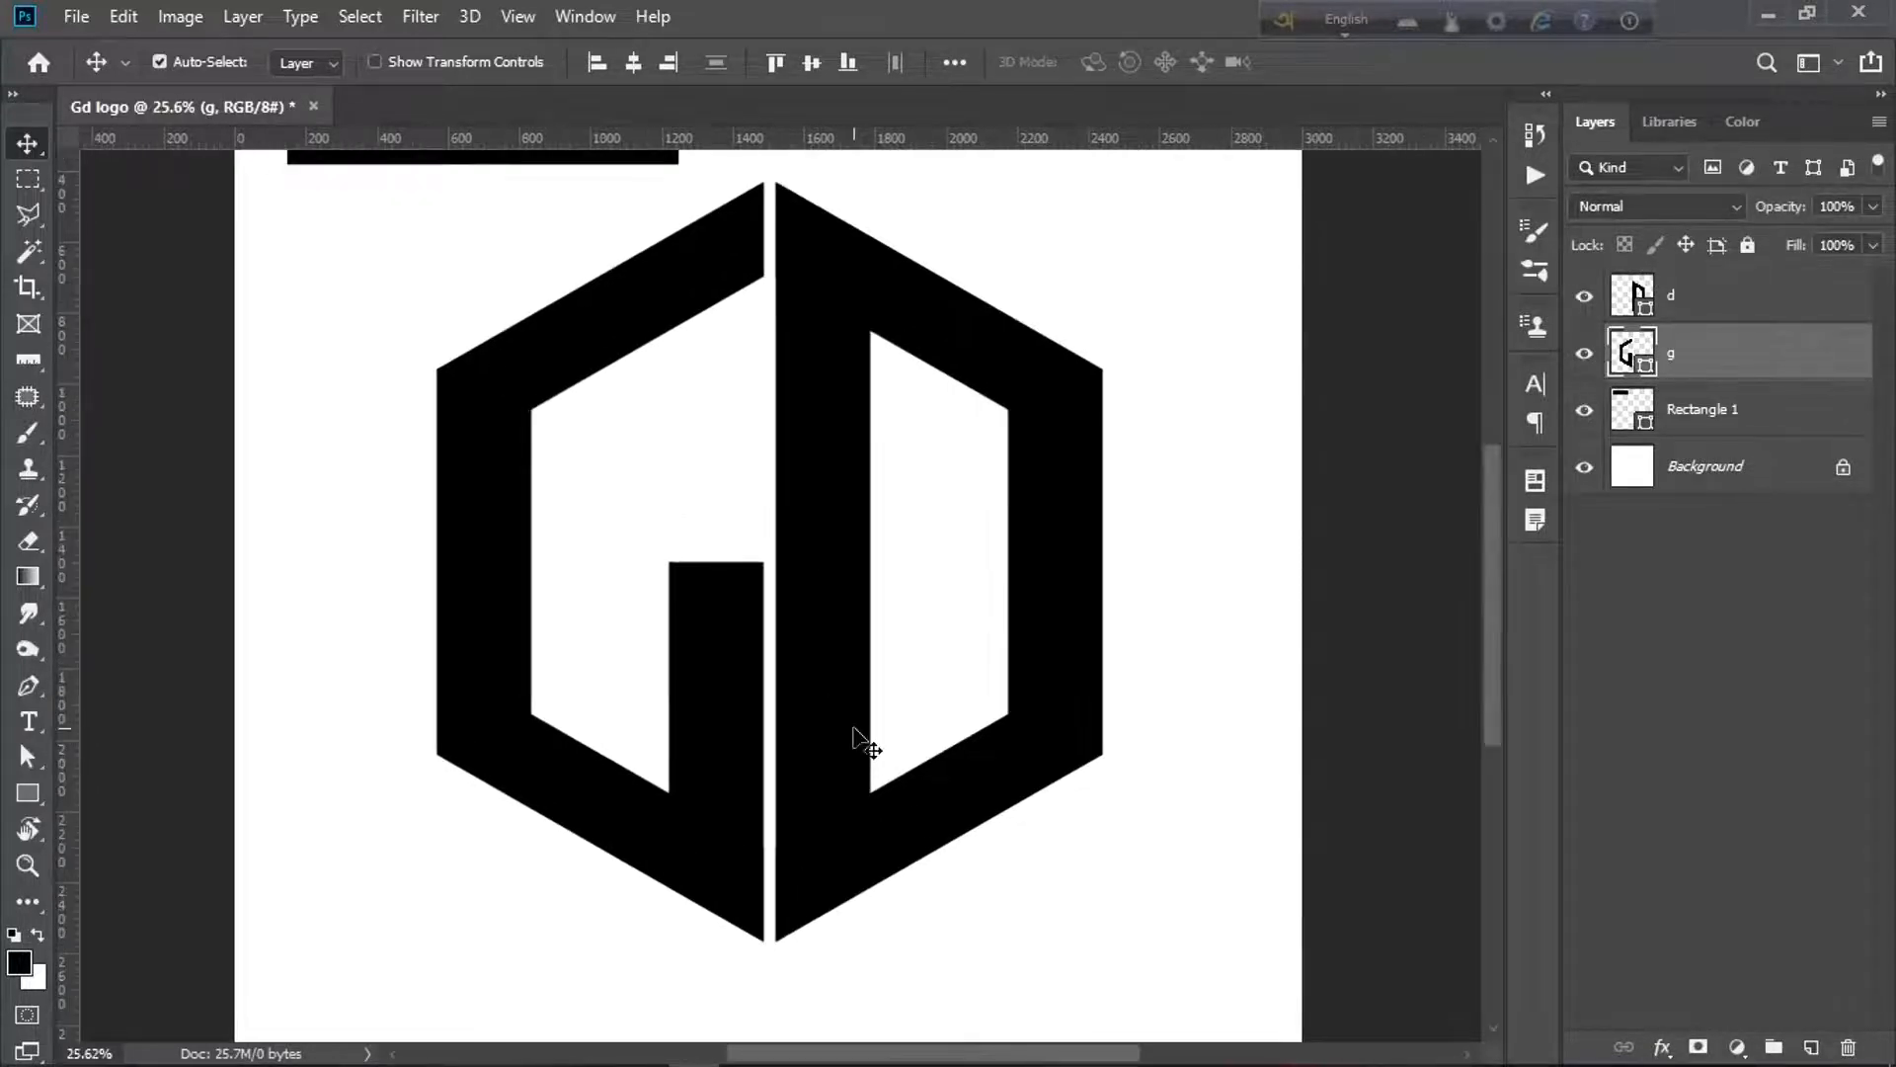
{"action": "scroll", "coordinate": [835, 677], "scroll_direction": "down", "scroll_amount": 1}
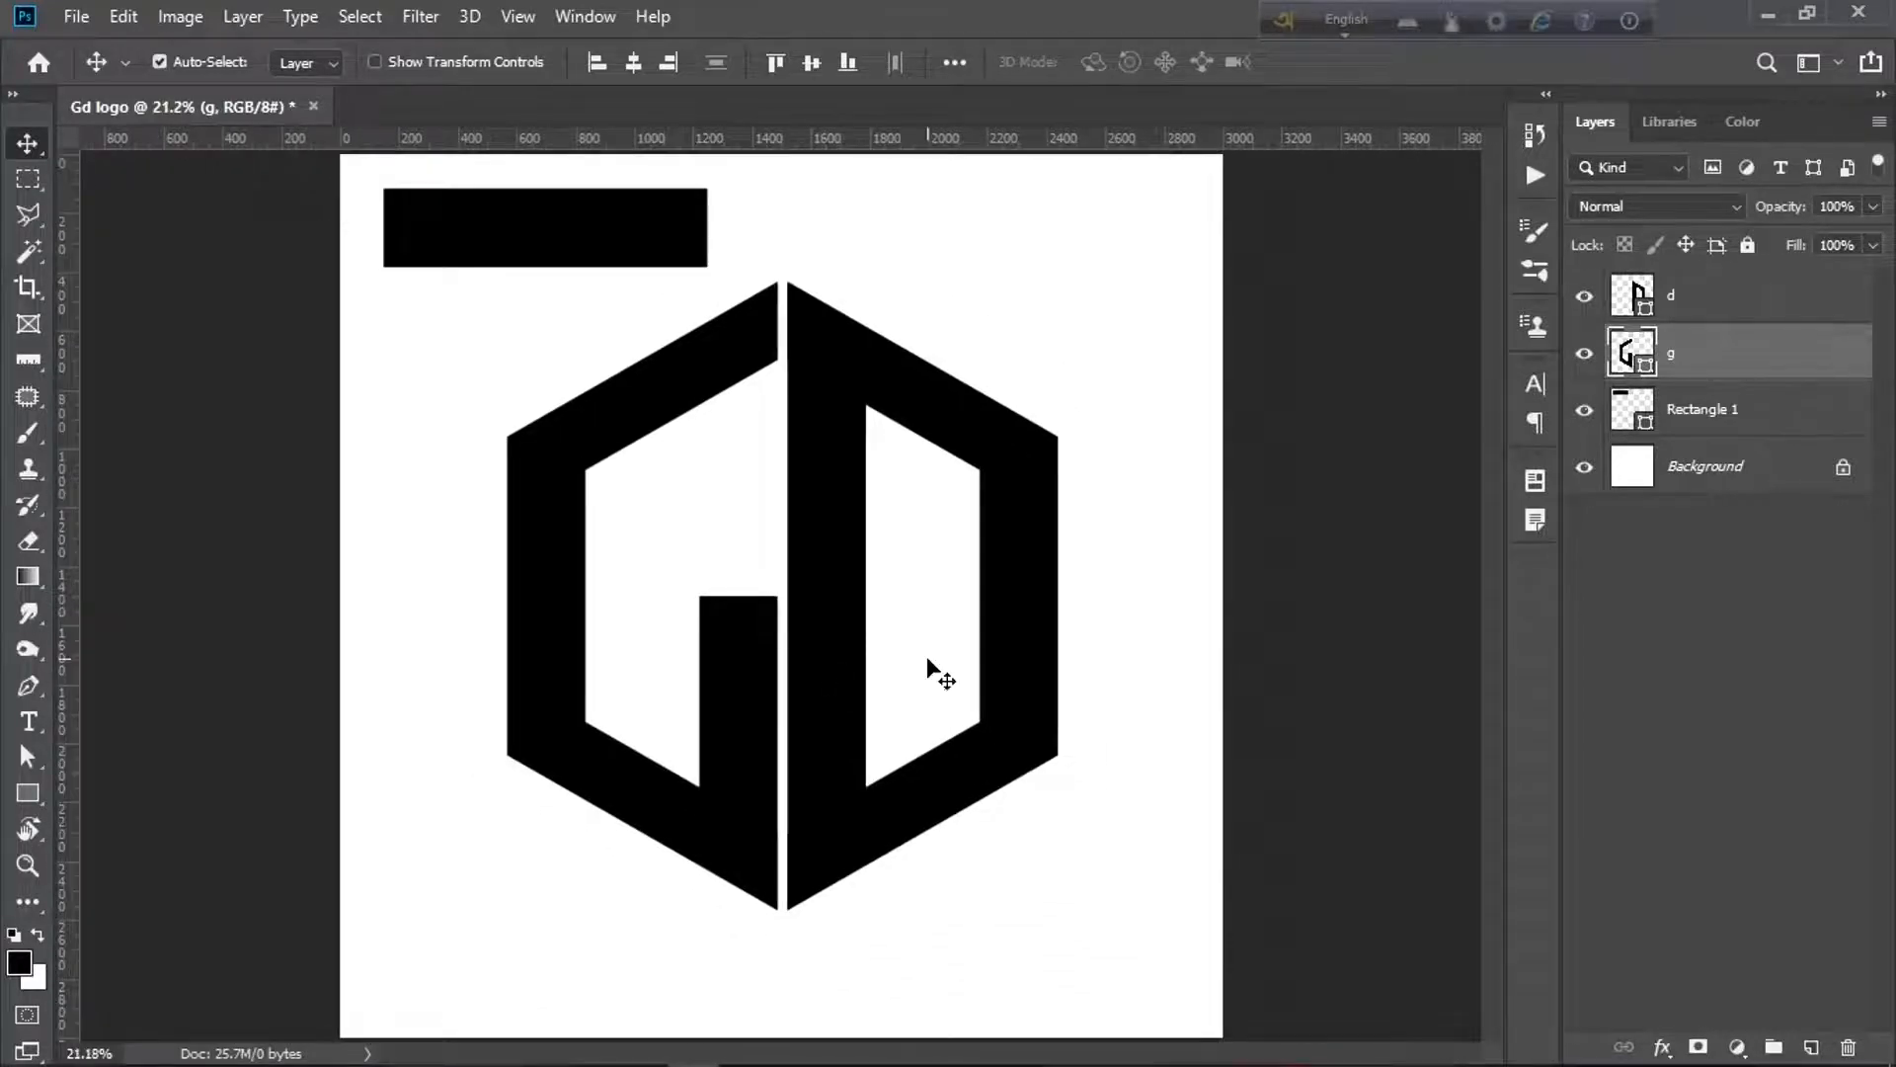
{"action": "scroll", "coordinate": [892, 708], "scroll_direction": "down", "scroll_amount": 1}
{"action": "scroll", "coordinate": [876, 686], "scroll_direction": "up", "scroll_amount": 1}
- Delete the leftover Rectangle 1 bar above the logo
{"action": "left_click", "coordinate": [629, 282]}
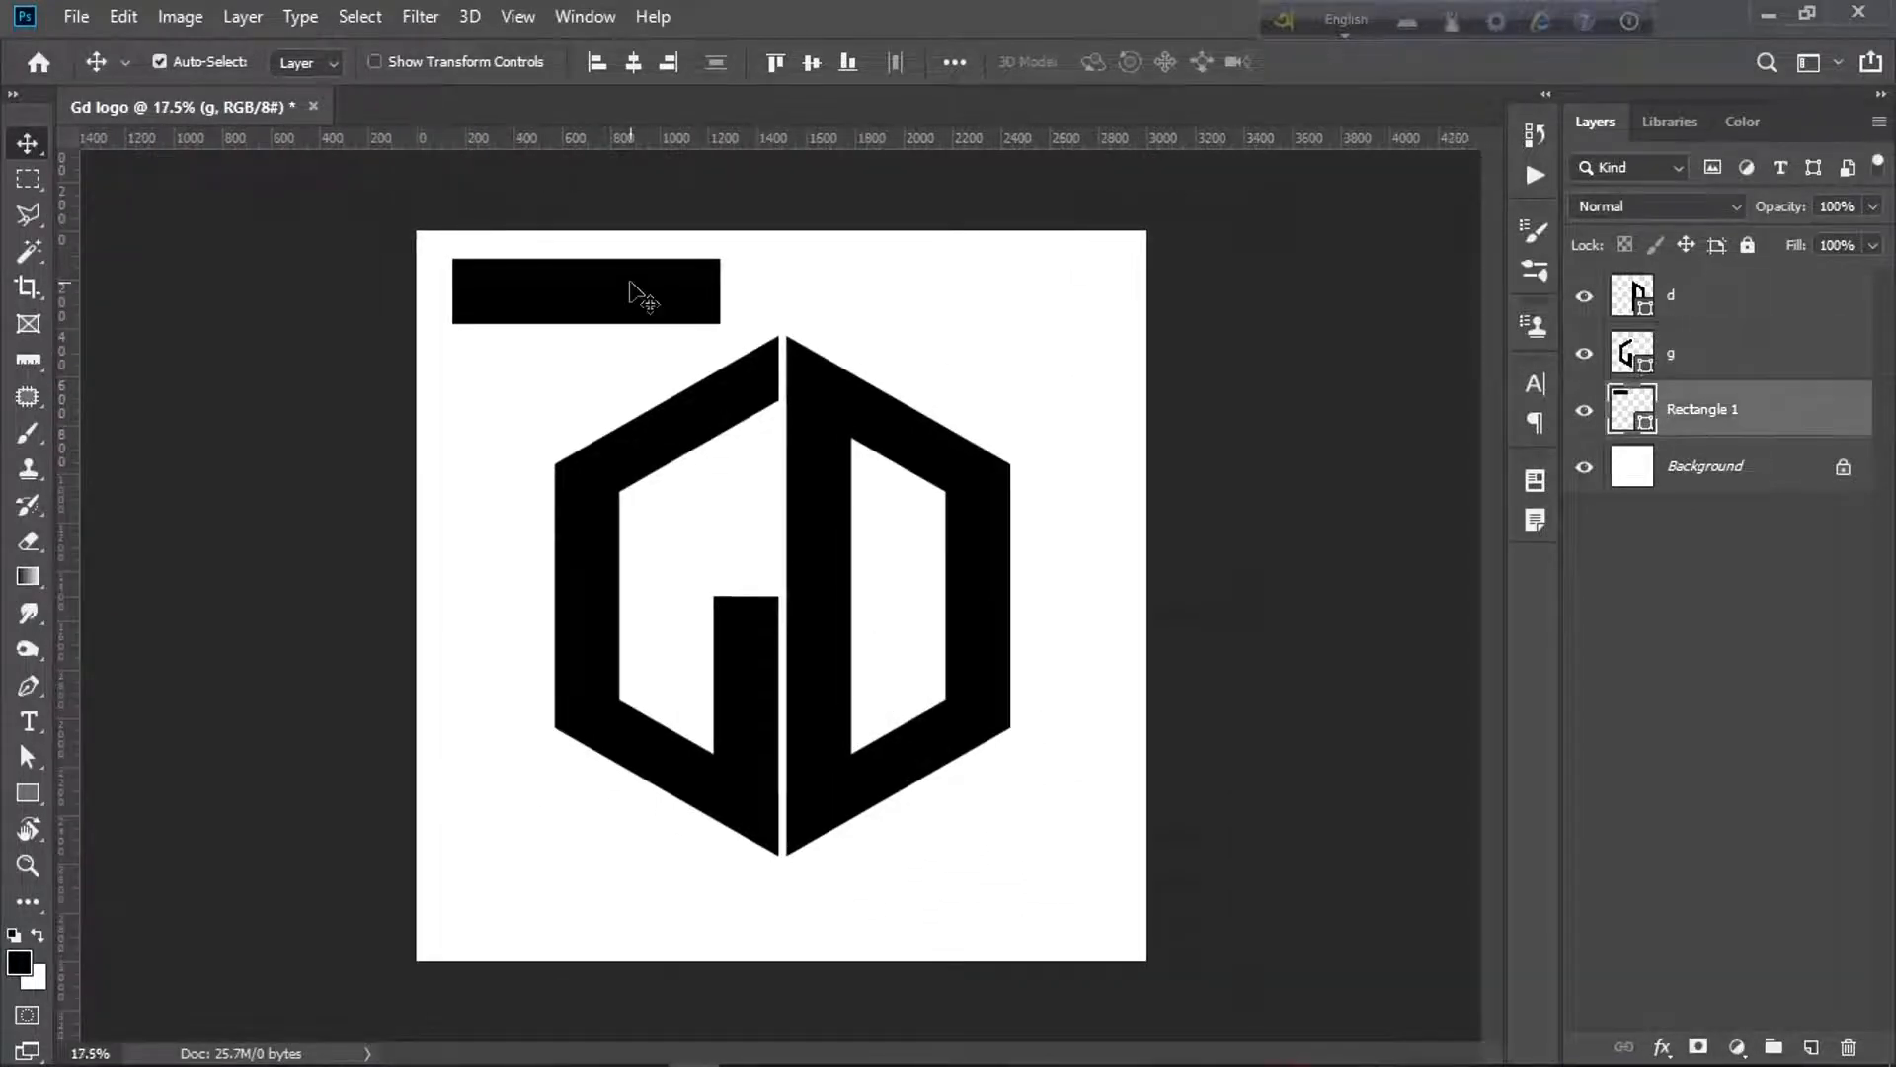
{"action": "key", "text": "Delete"}
{"action": "scroll", "coordinate": [720, 489], "scroll_direction": "up", "scroll_amount": 1}
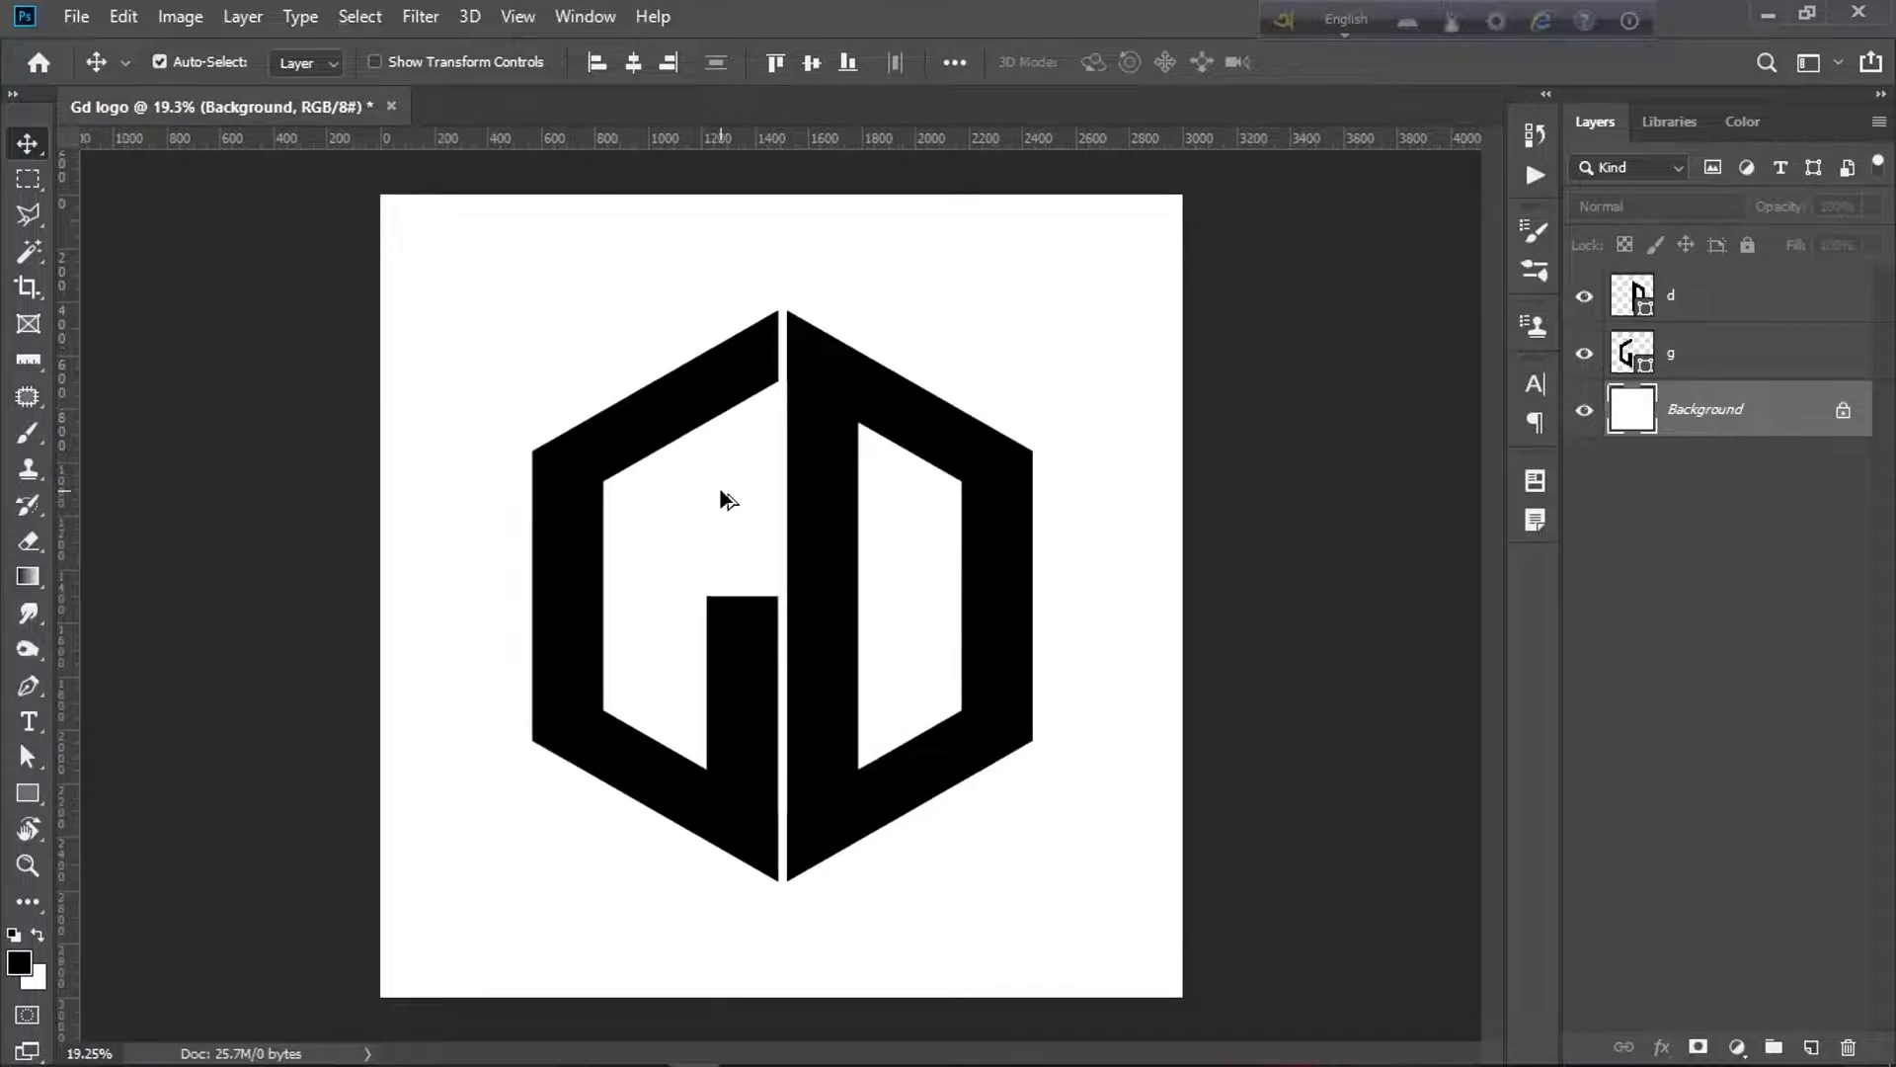
{"action": "left_click", "coordinate": [818, 515]}
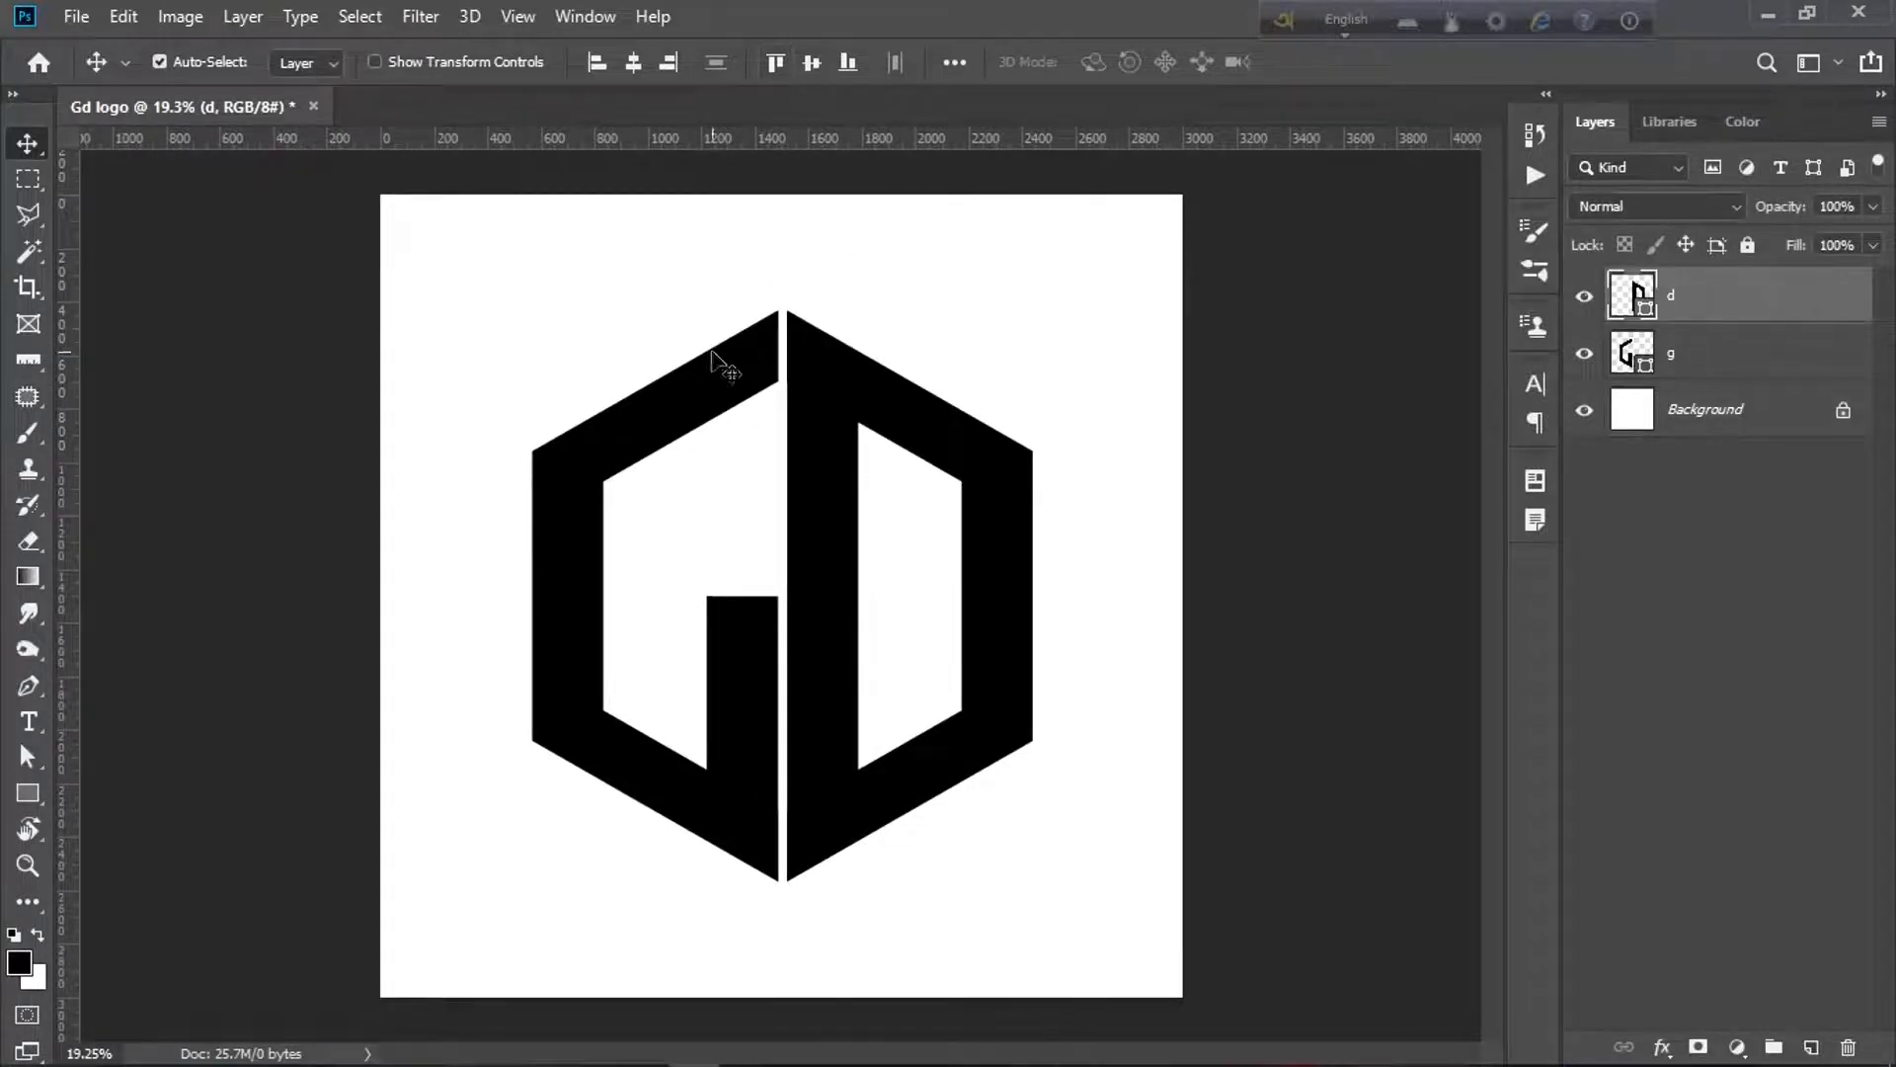
{"action": "left_click", "coordinate": [709, 397], "text": "shift"}
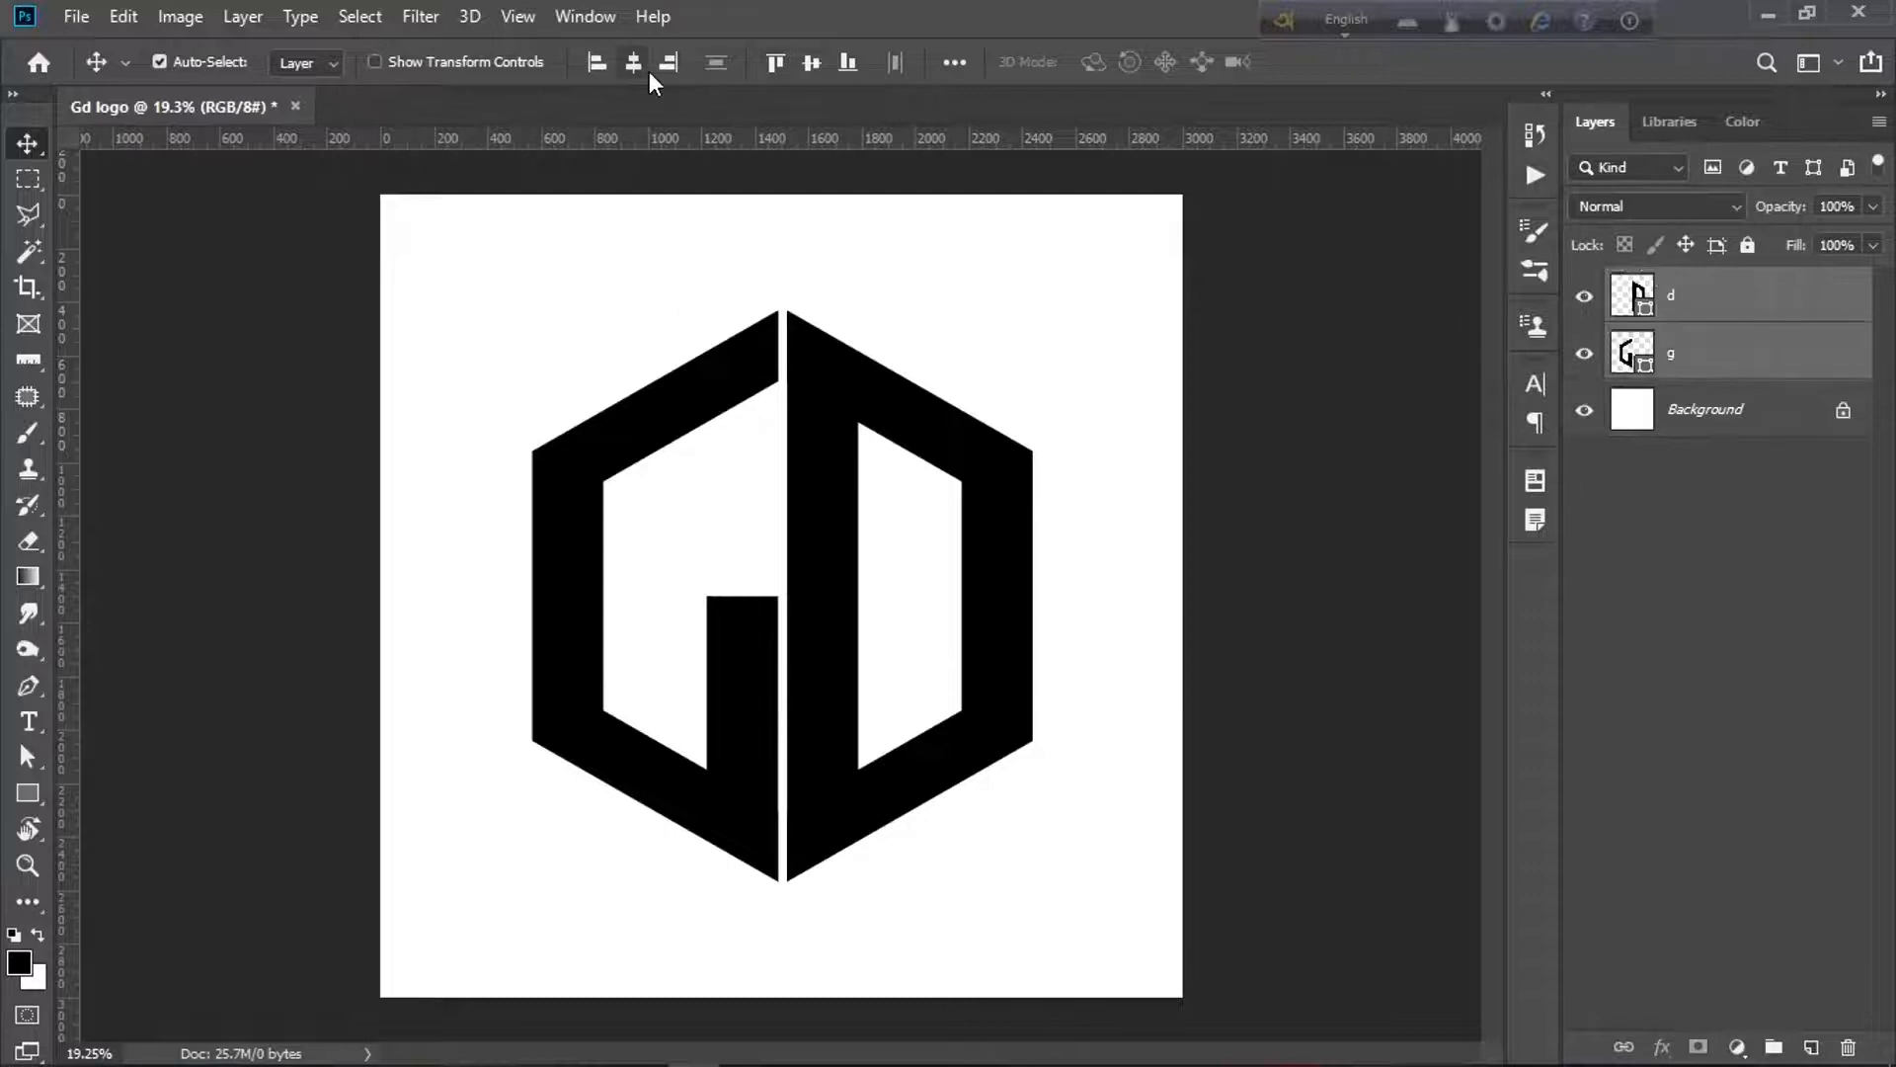
{"action": "left_click", "coordinate": [1075, 358]}
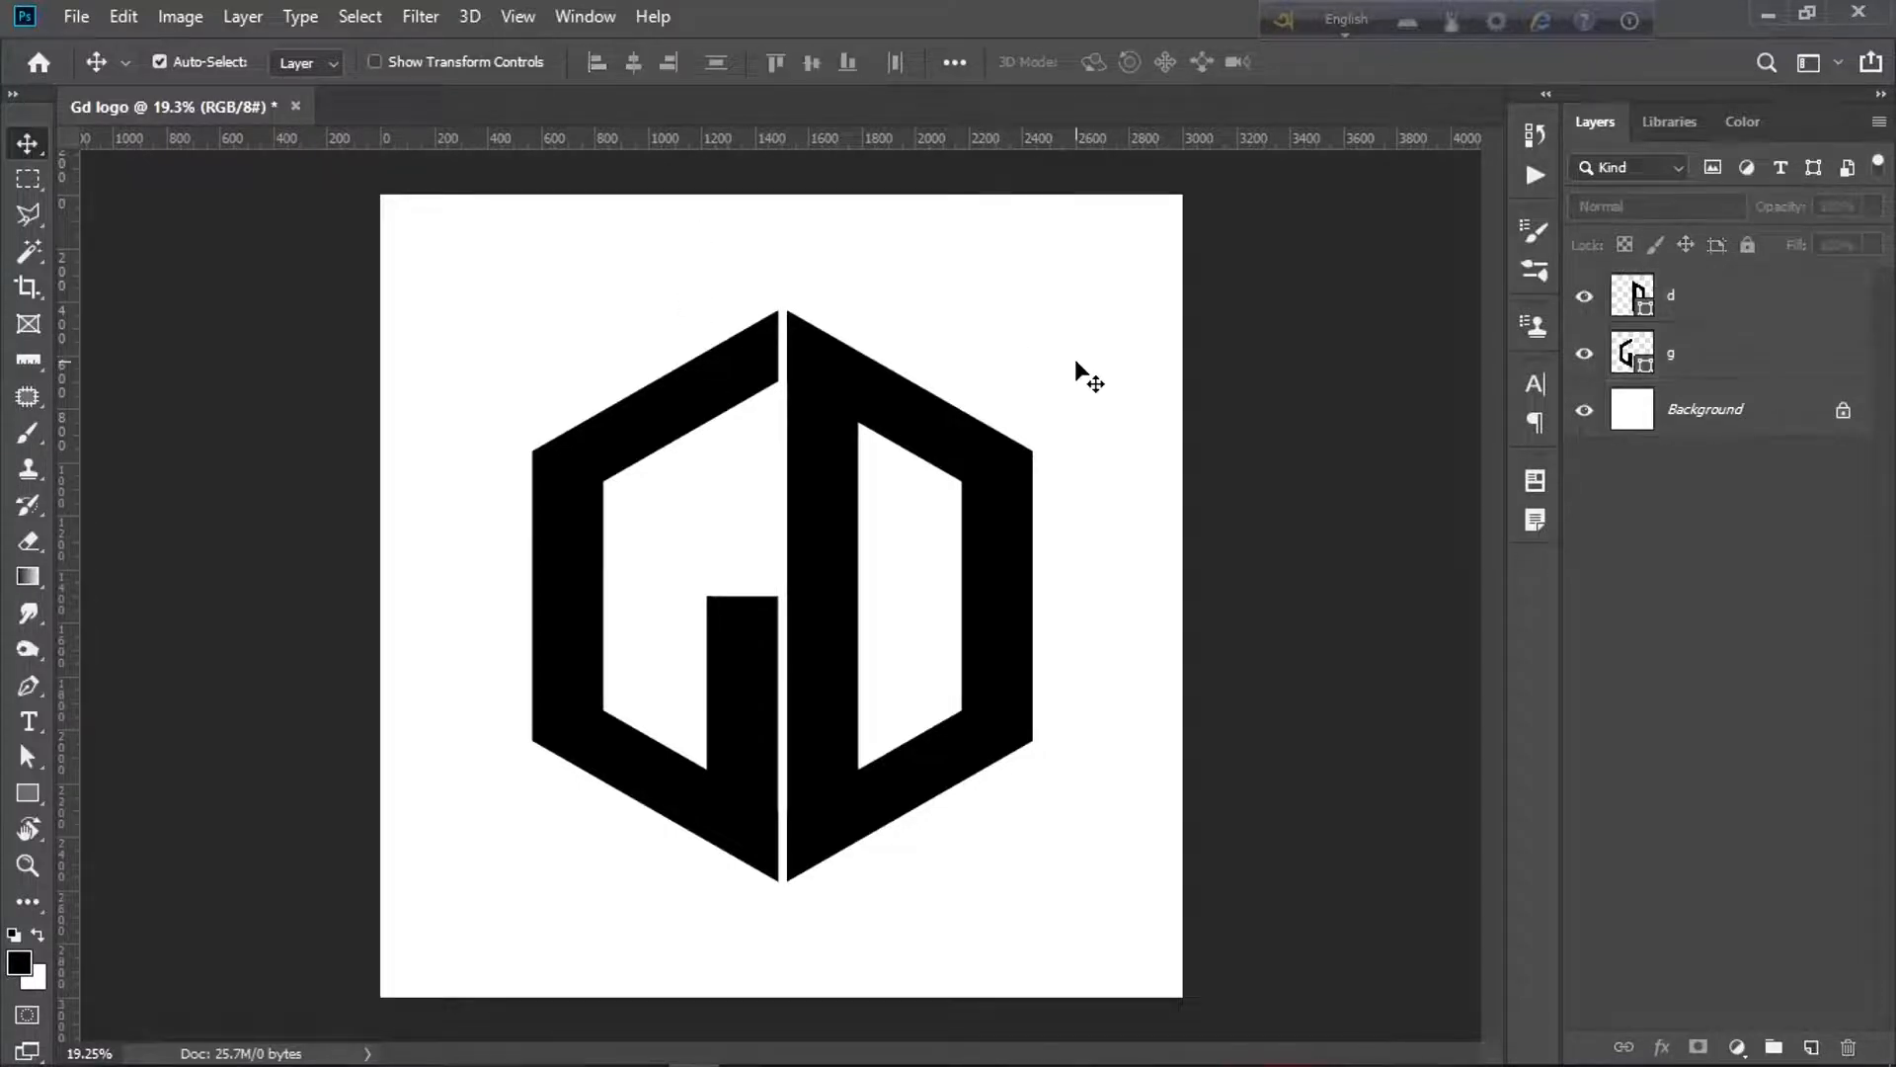
{"action": "scroll", "coordinate": [1084, 405], "scroll_direction": "down", "scroll_amount": 2}
{"action": "scroll", "coordinate": [1086, 413], "scroll_direction": "up", "scroll_amount": 2}
- Save the document as the Photoshop file Gd logo in a new folder named logo on drive E:, with Maximize Compatibility on
{"action": "left_click", "coordinate": [77, 17]}
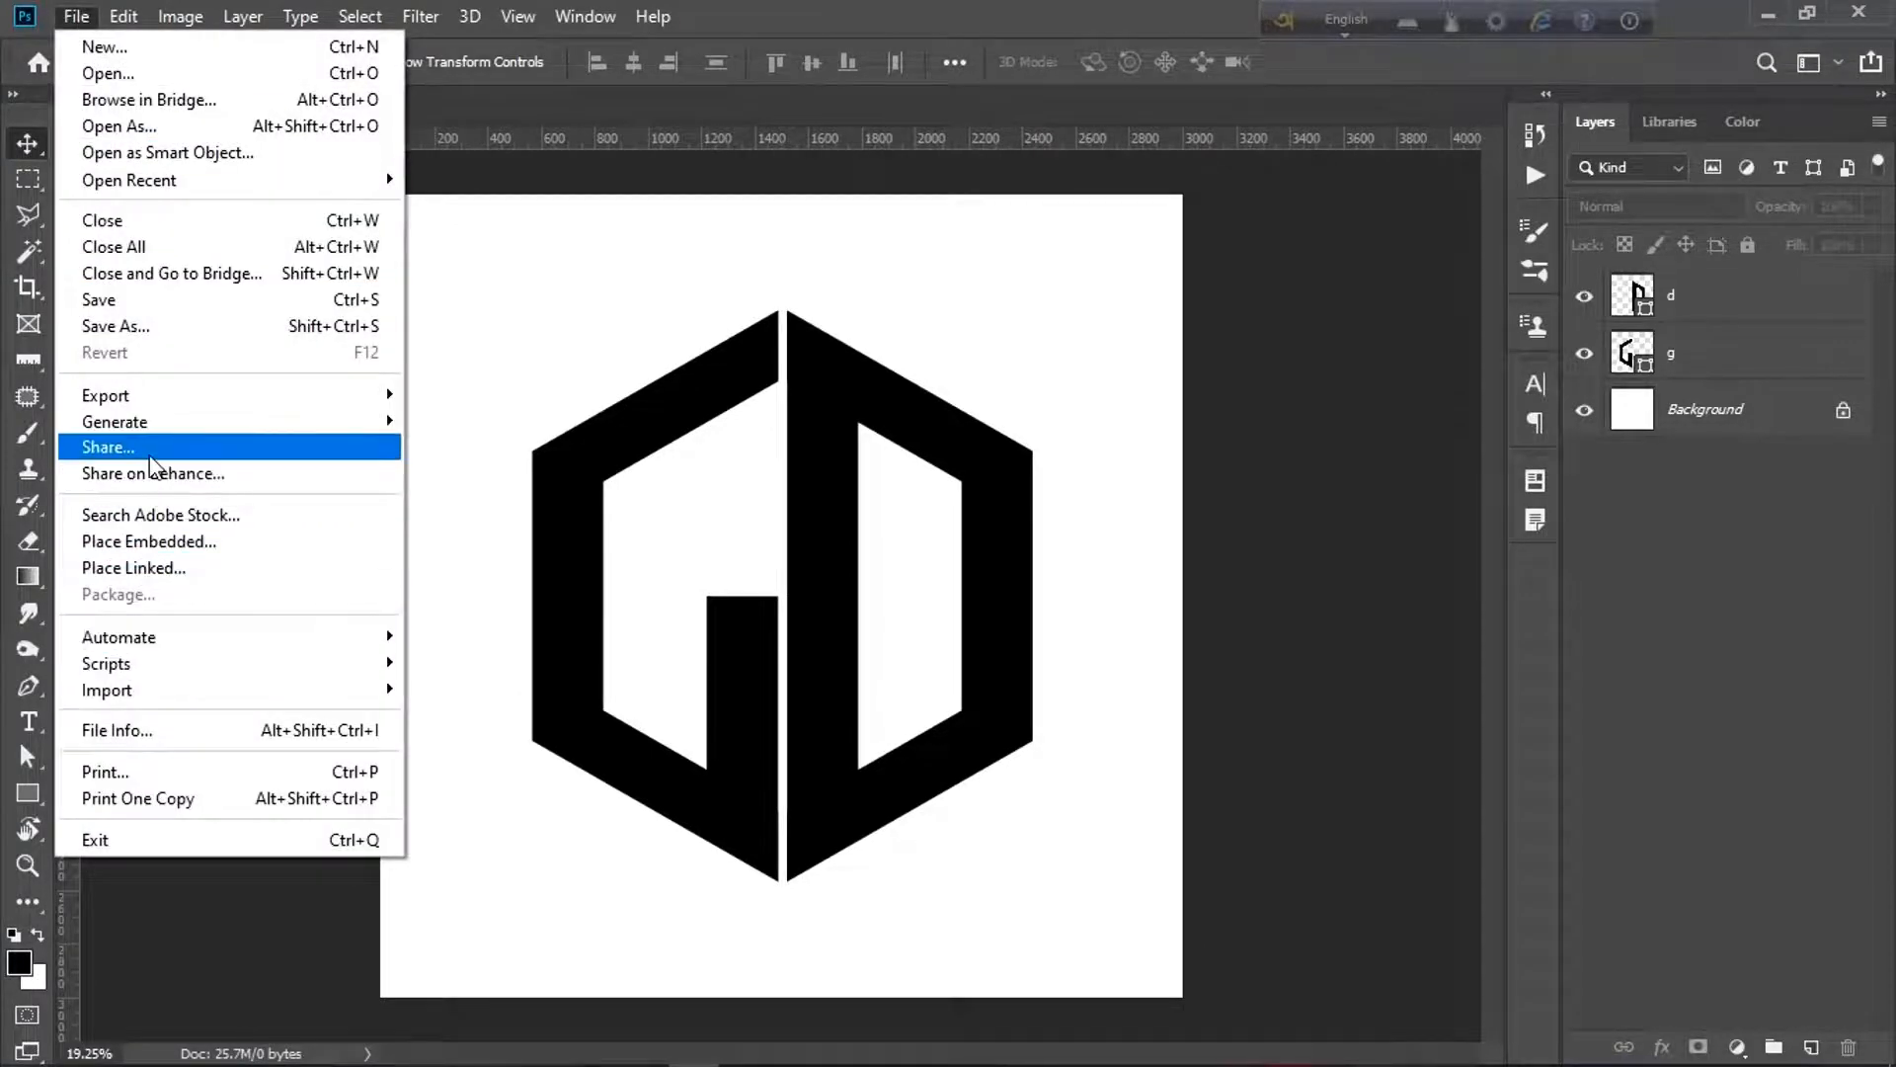
{"action": "left_click", "coordinate": [178, 330]}
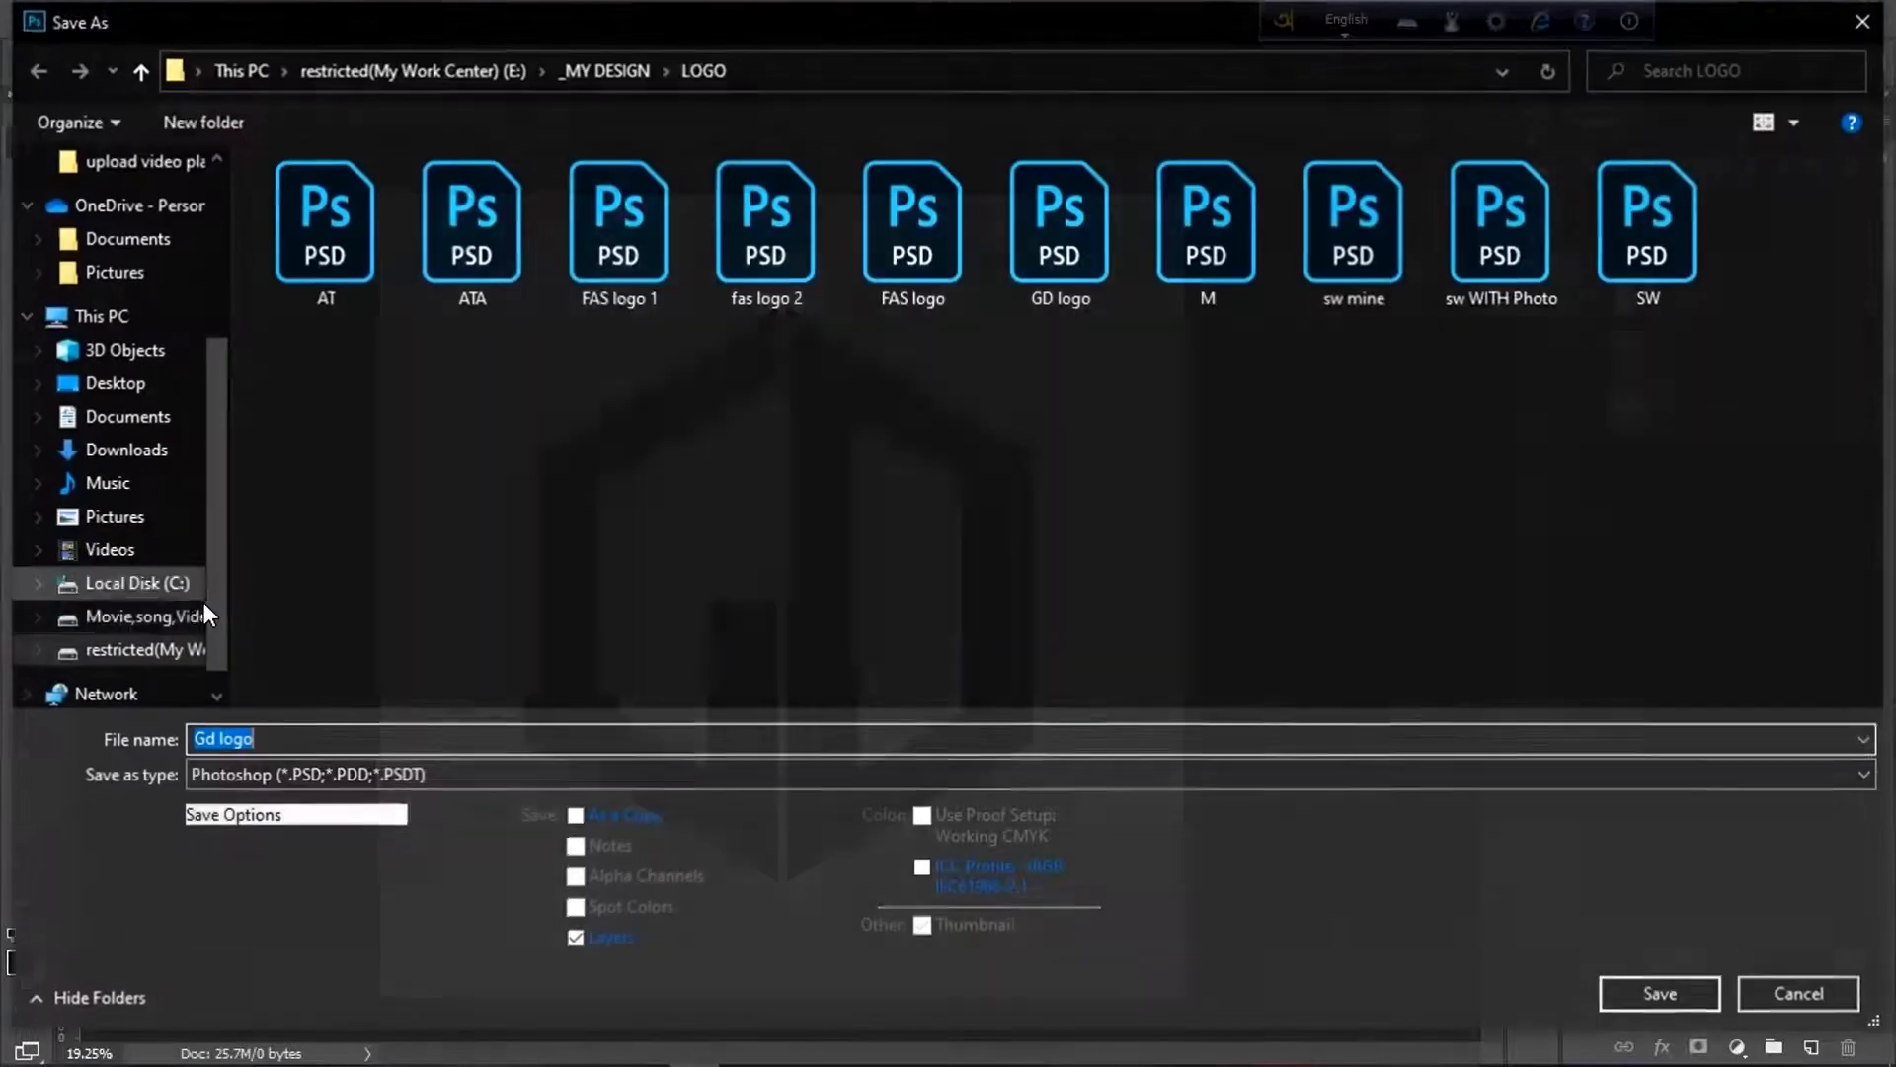
{"action": "left_click", "coordinate": [143, 650]}
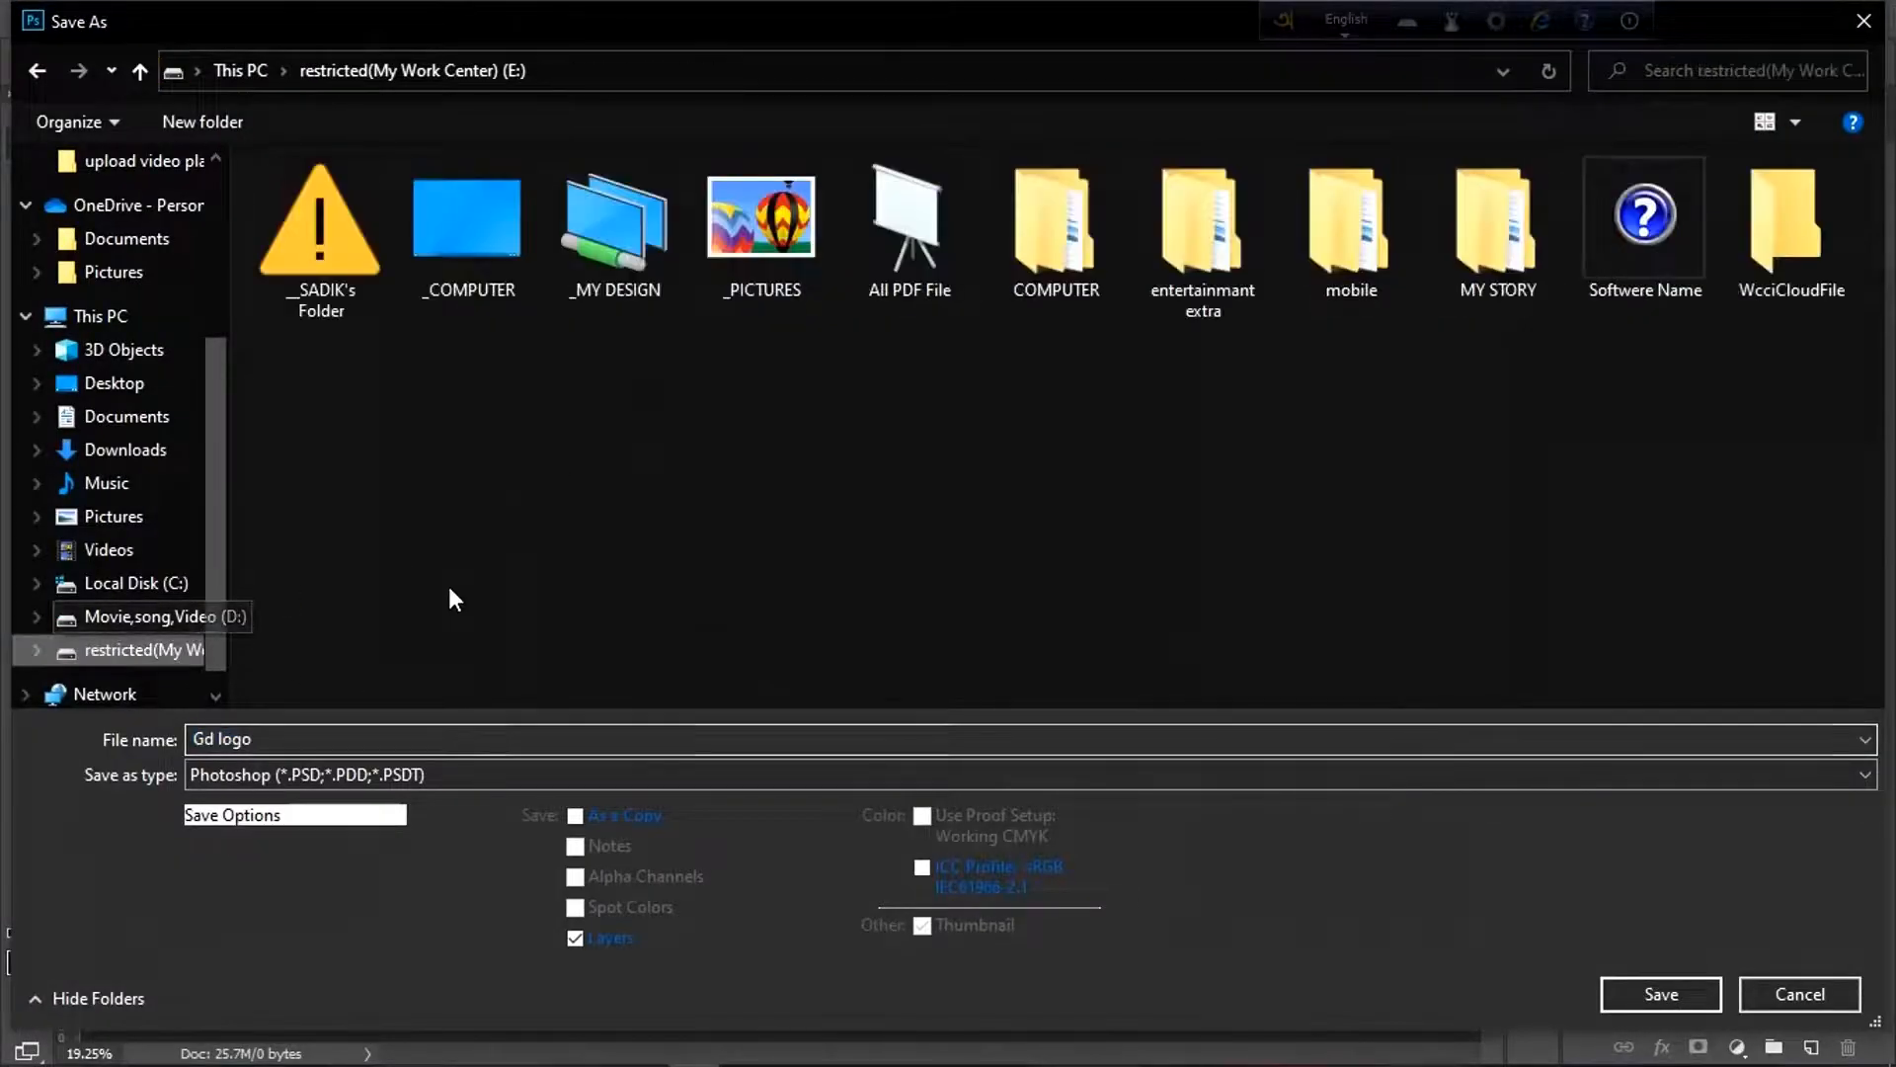
{"action": "key", "text": "ctrl+shift+n"}
{"action": "type", "text": "lgoo"}
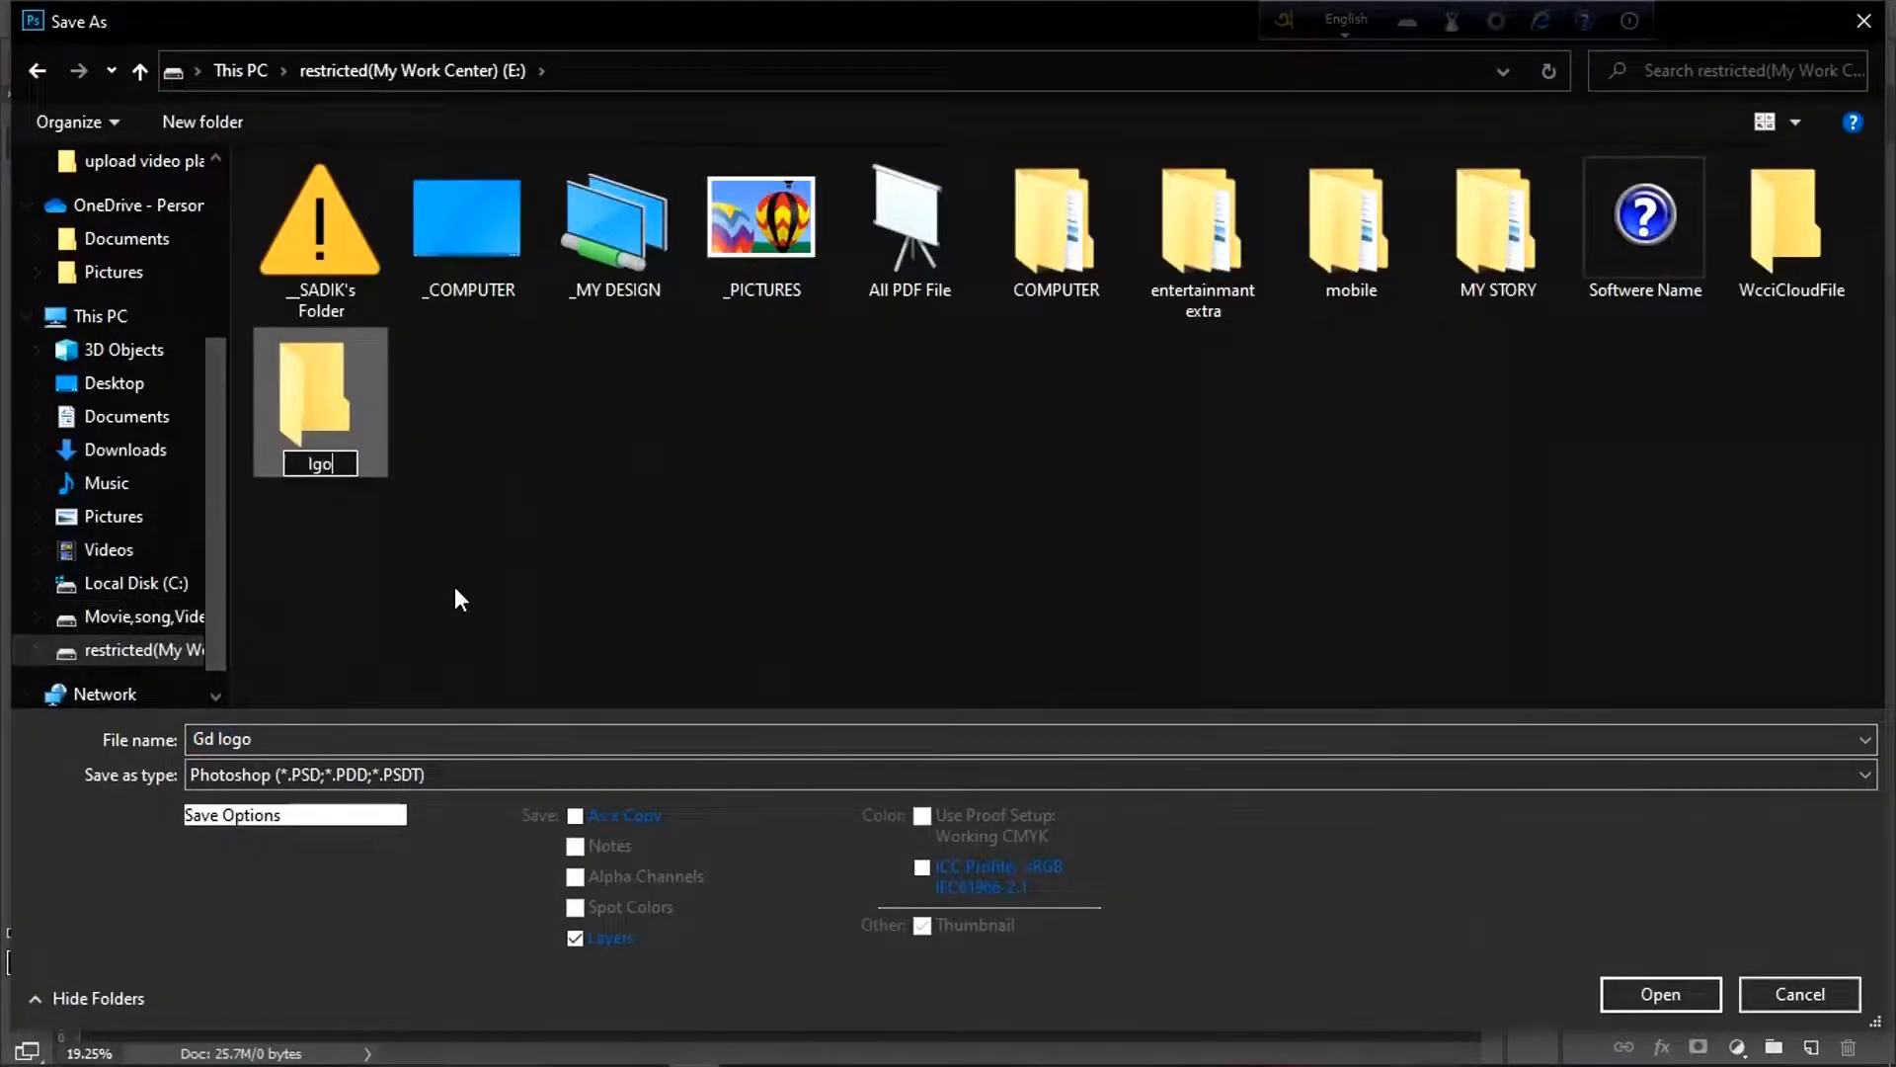
{"action": "key", "text": "BackSpace"}
{"action": "key", "text": "BackSpace"}
{"action": "key", "text": "BackSpace"}
{"action": "type", "text": "ogo"}
{"action": "key", "text": "Return"}
{"action": "key", "text": "Return"}
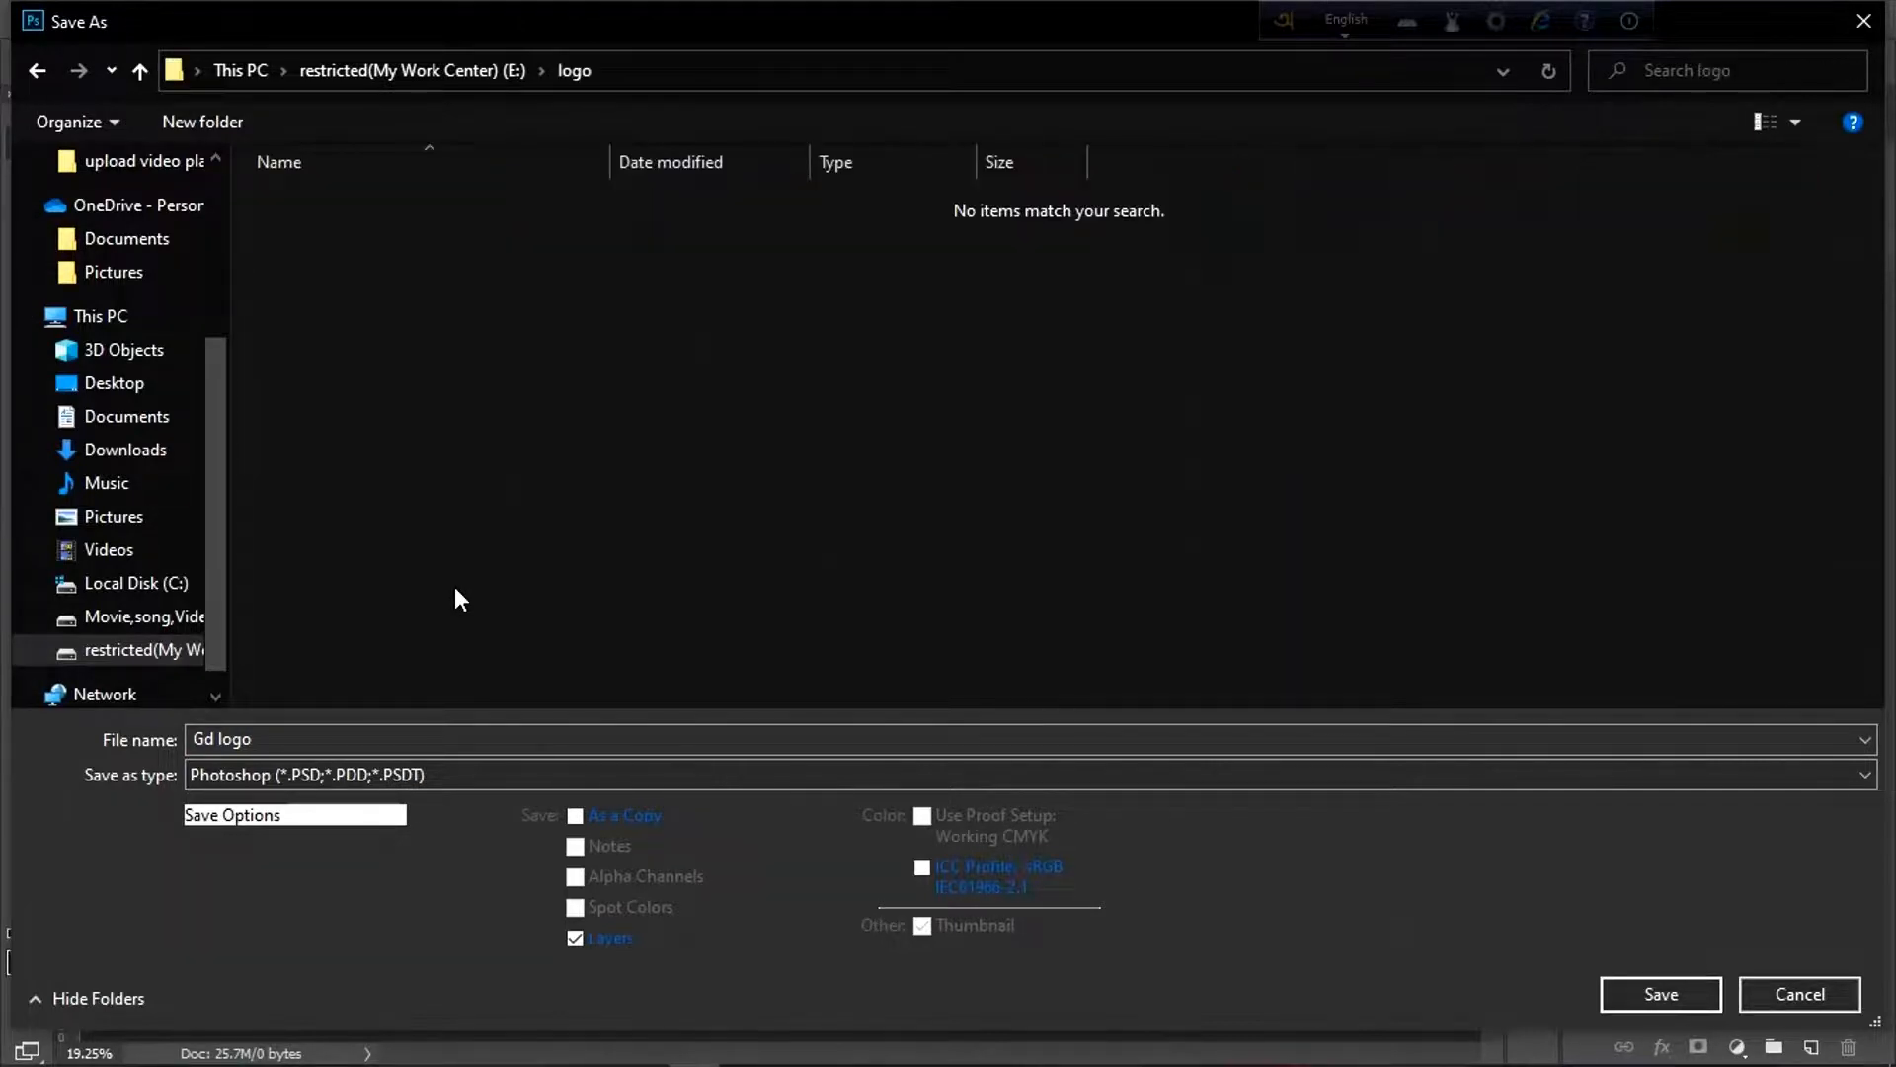
{"action": "left_click", "coordinate": [1663, 990]}
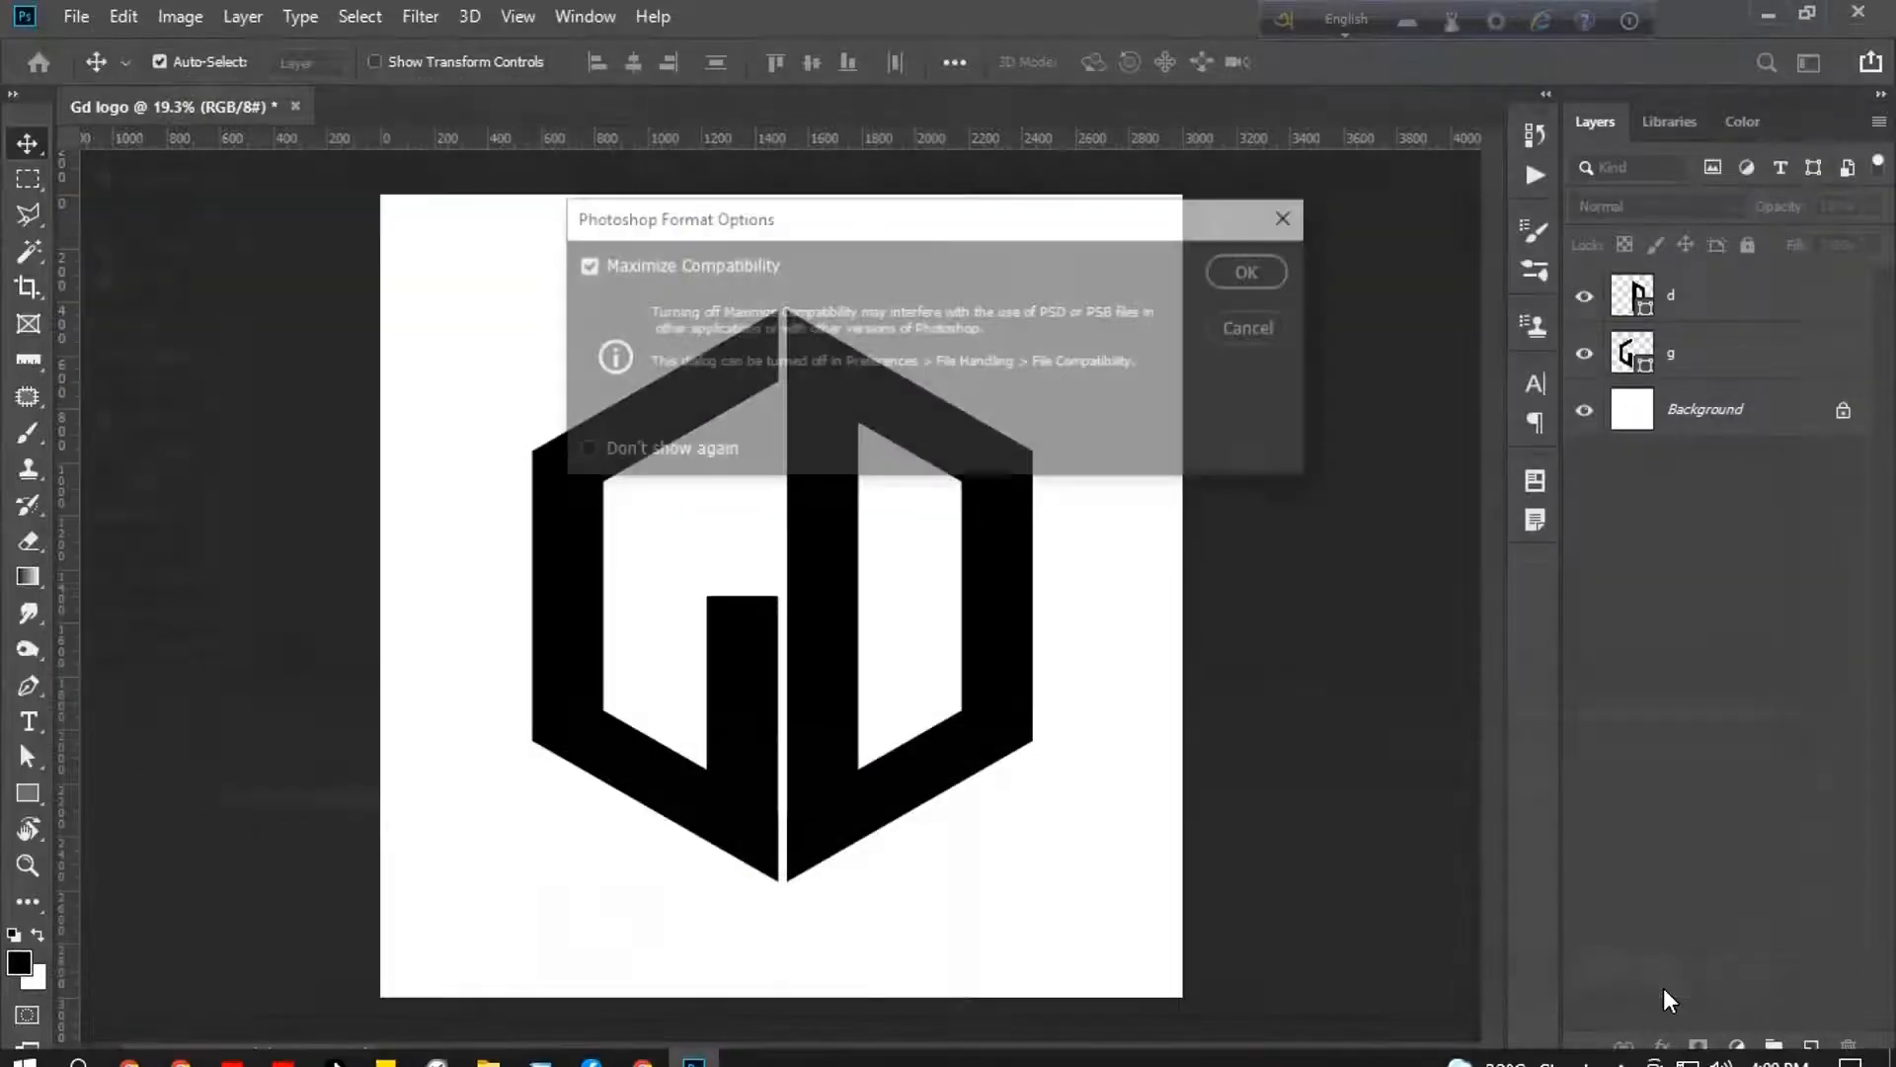
{"action": "left_click", "coordinate": [1250, 273]}
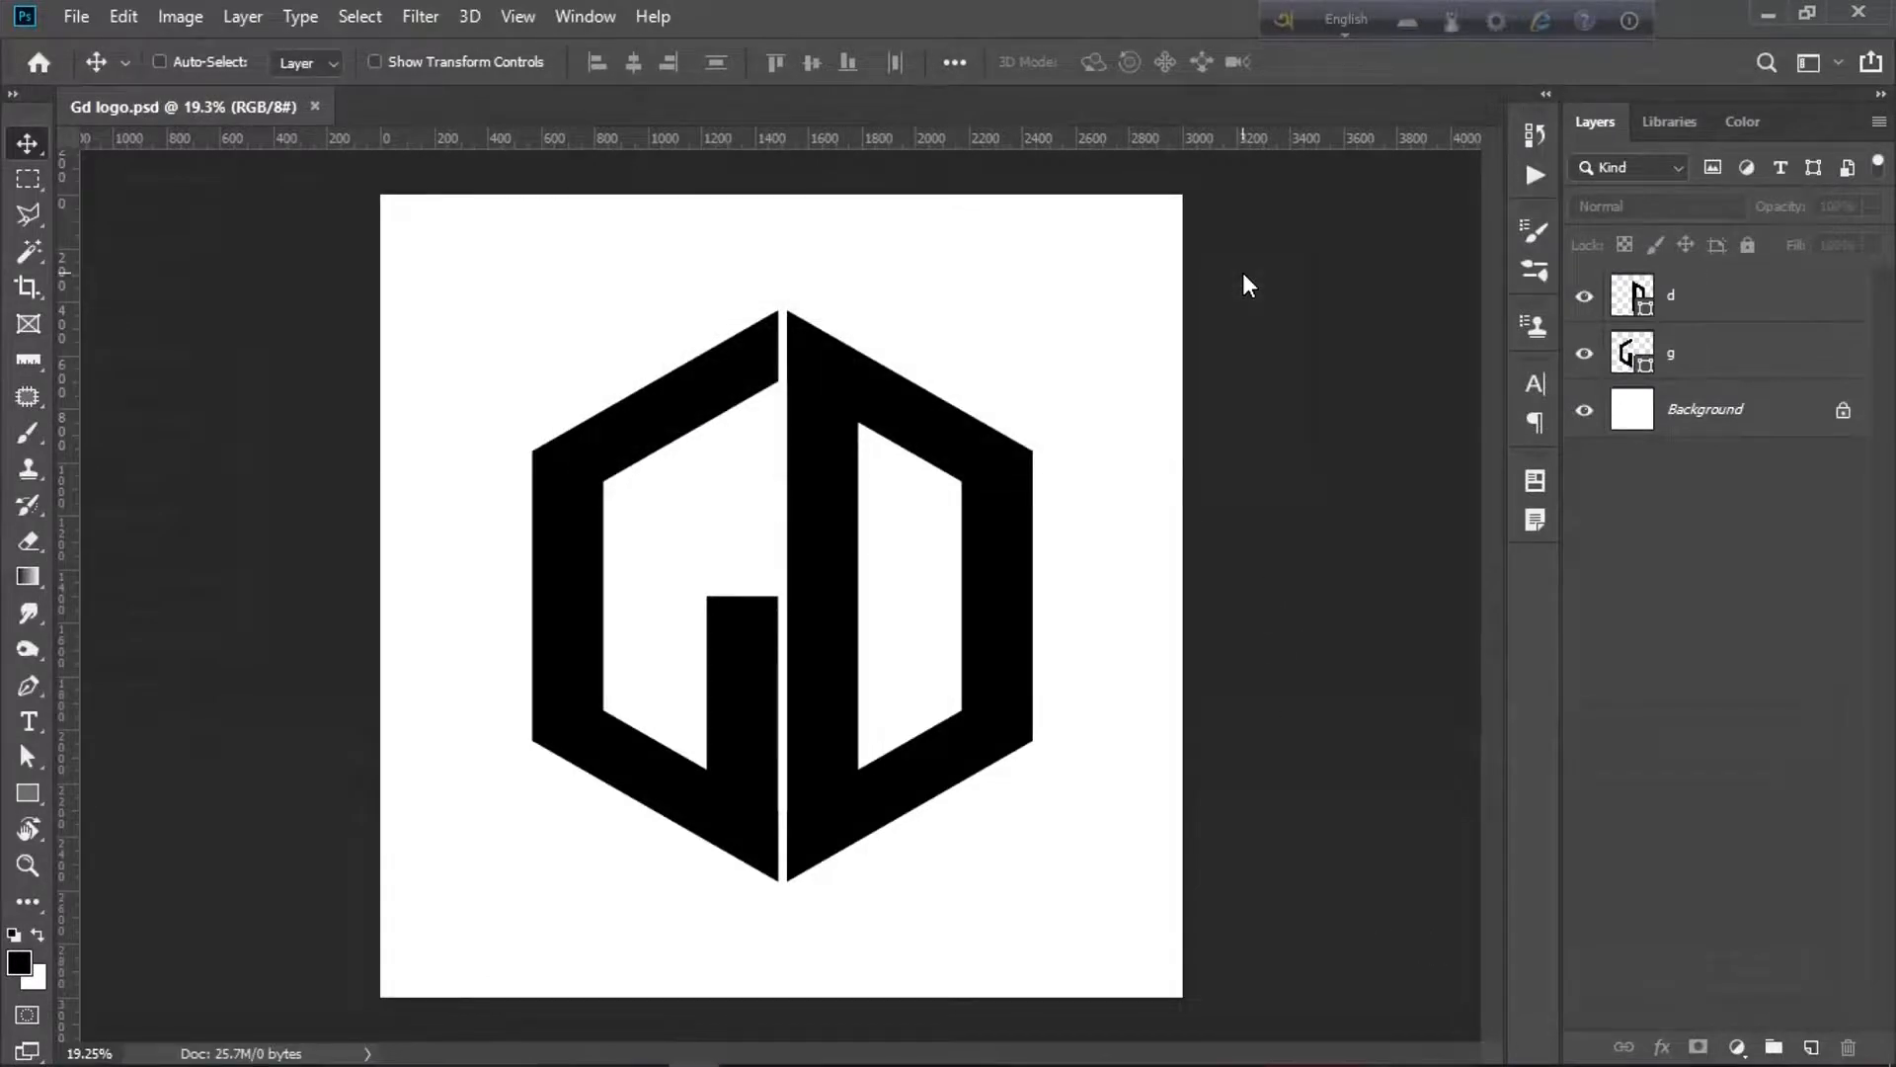
- Save a PNG version of Gd logo in the same folder, using the Large file size (Fastest saving) option
{"action": "key", "text": "ctrl+shift+s"}
{"action": "left_click", "coordinate": [243, 777]}
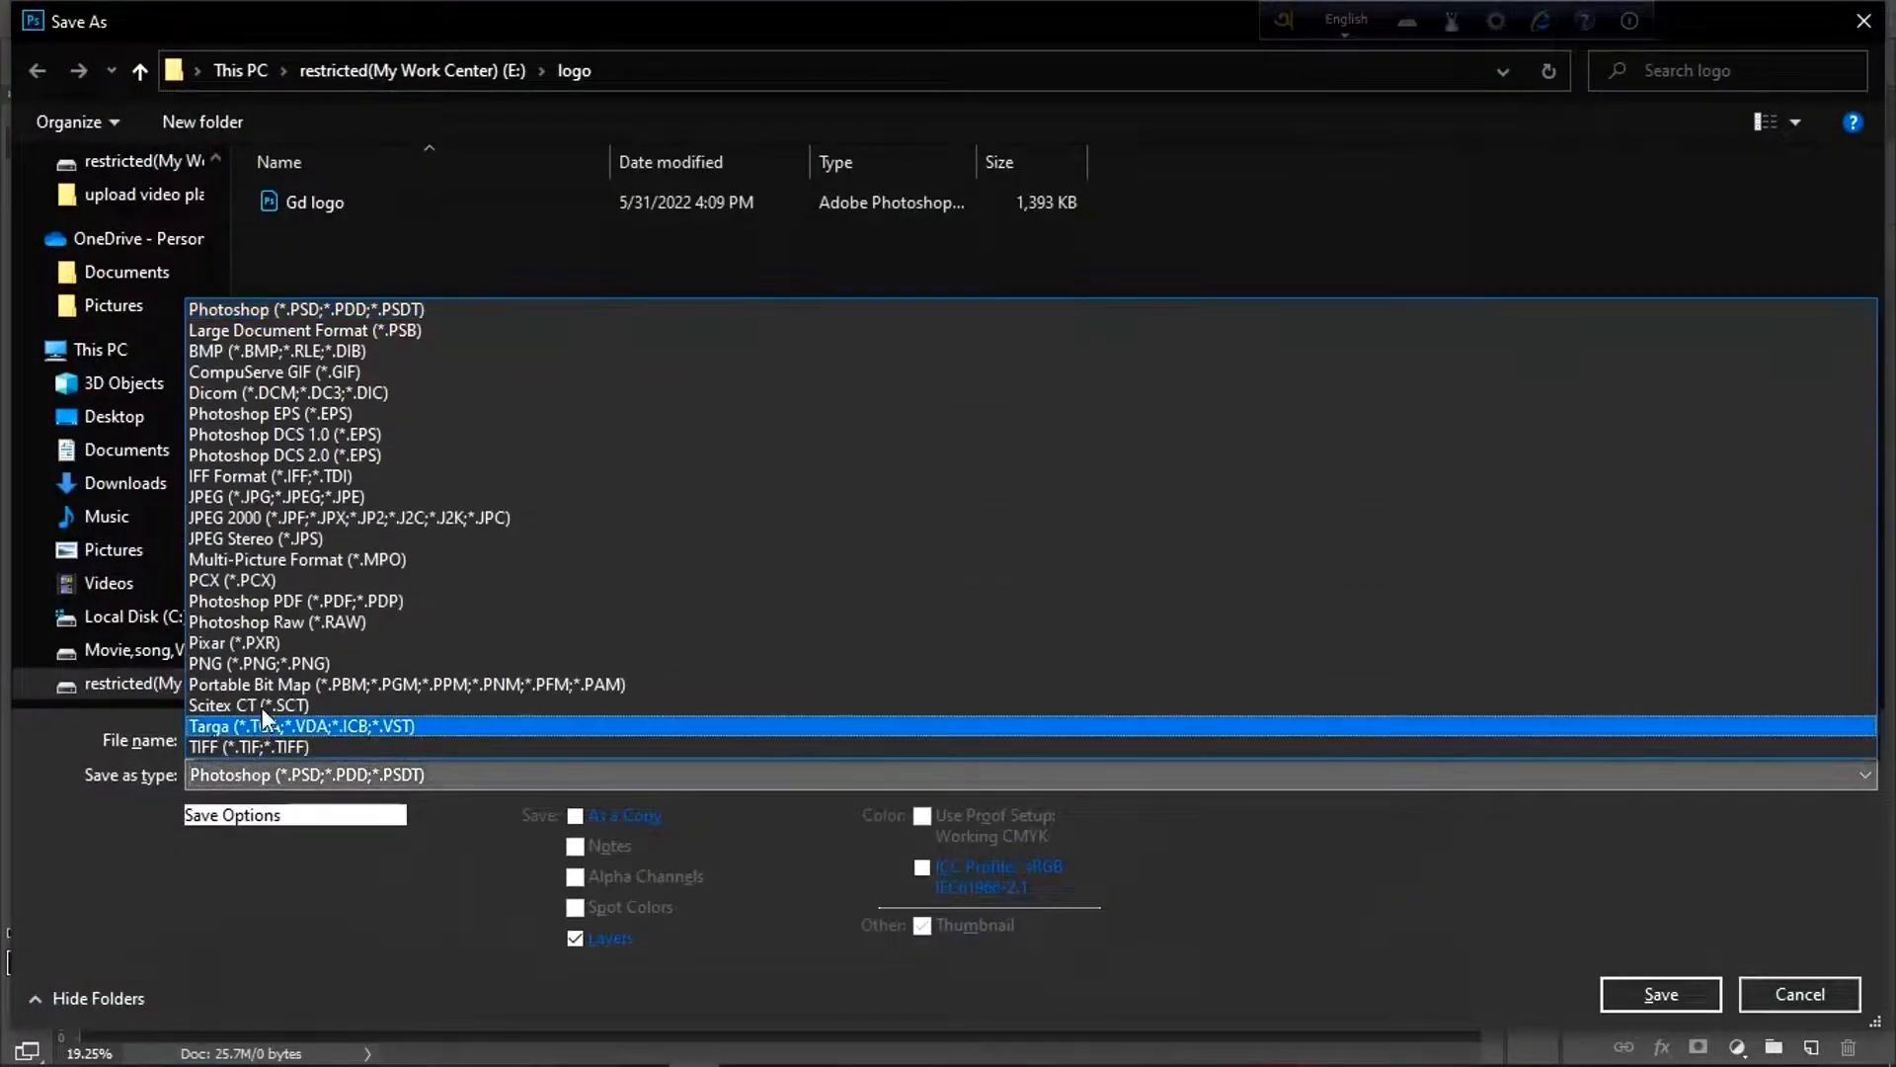
{"action": "left_click", "coordinate": [365, 662]}
{"action": "key", "text": "Return"}
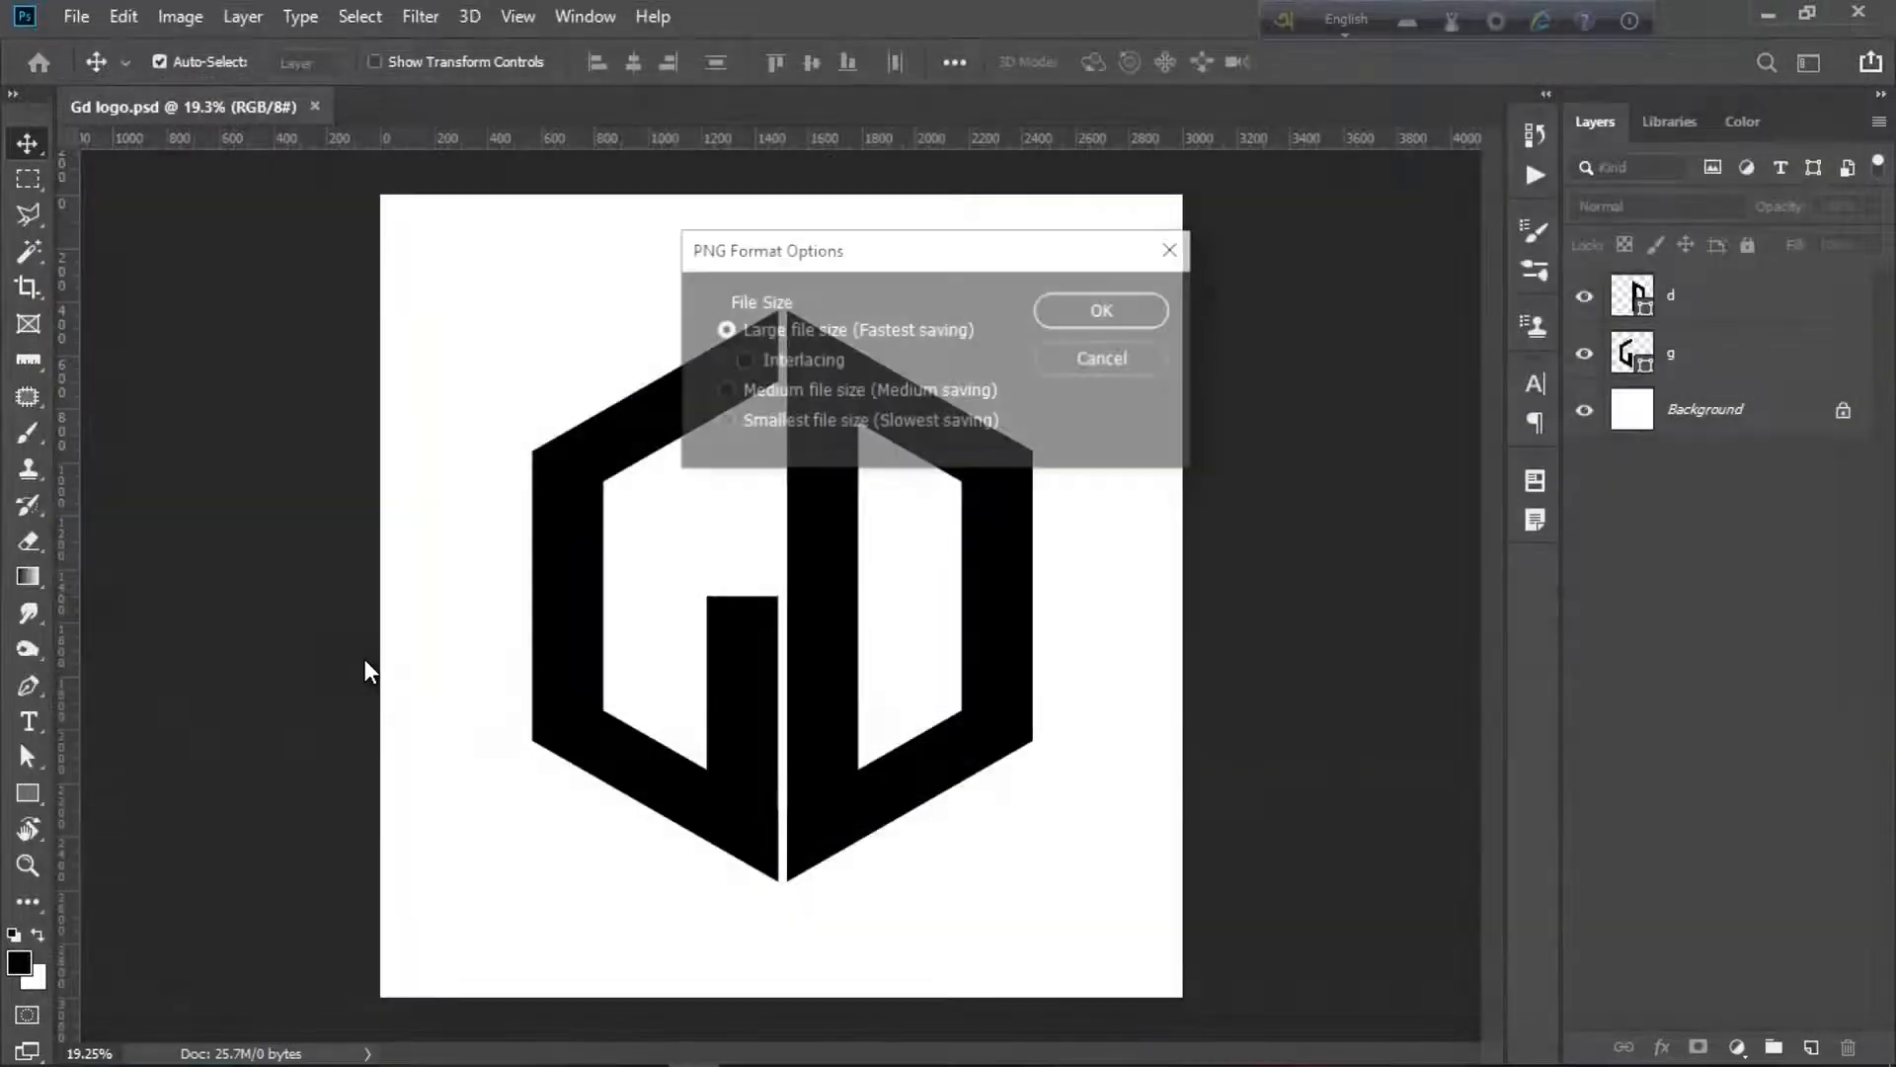
{"action": "left_click", "coordinate": [1094, 322]}
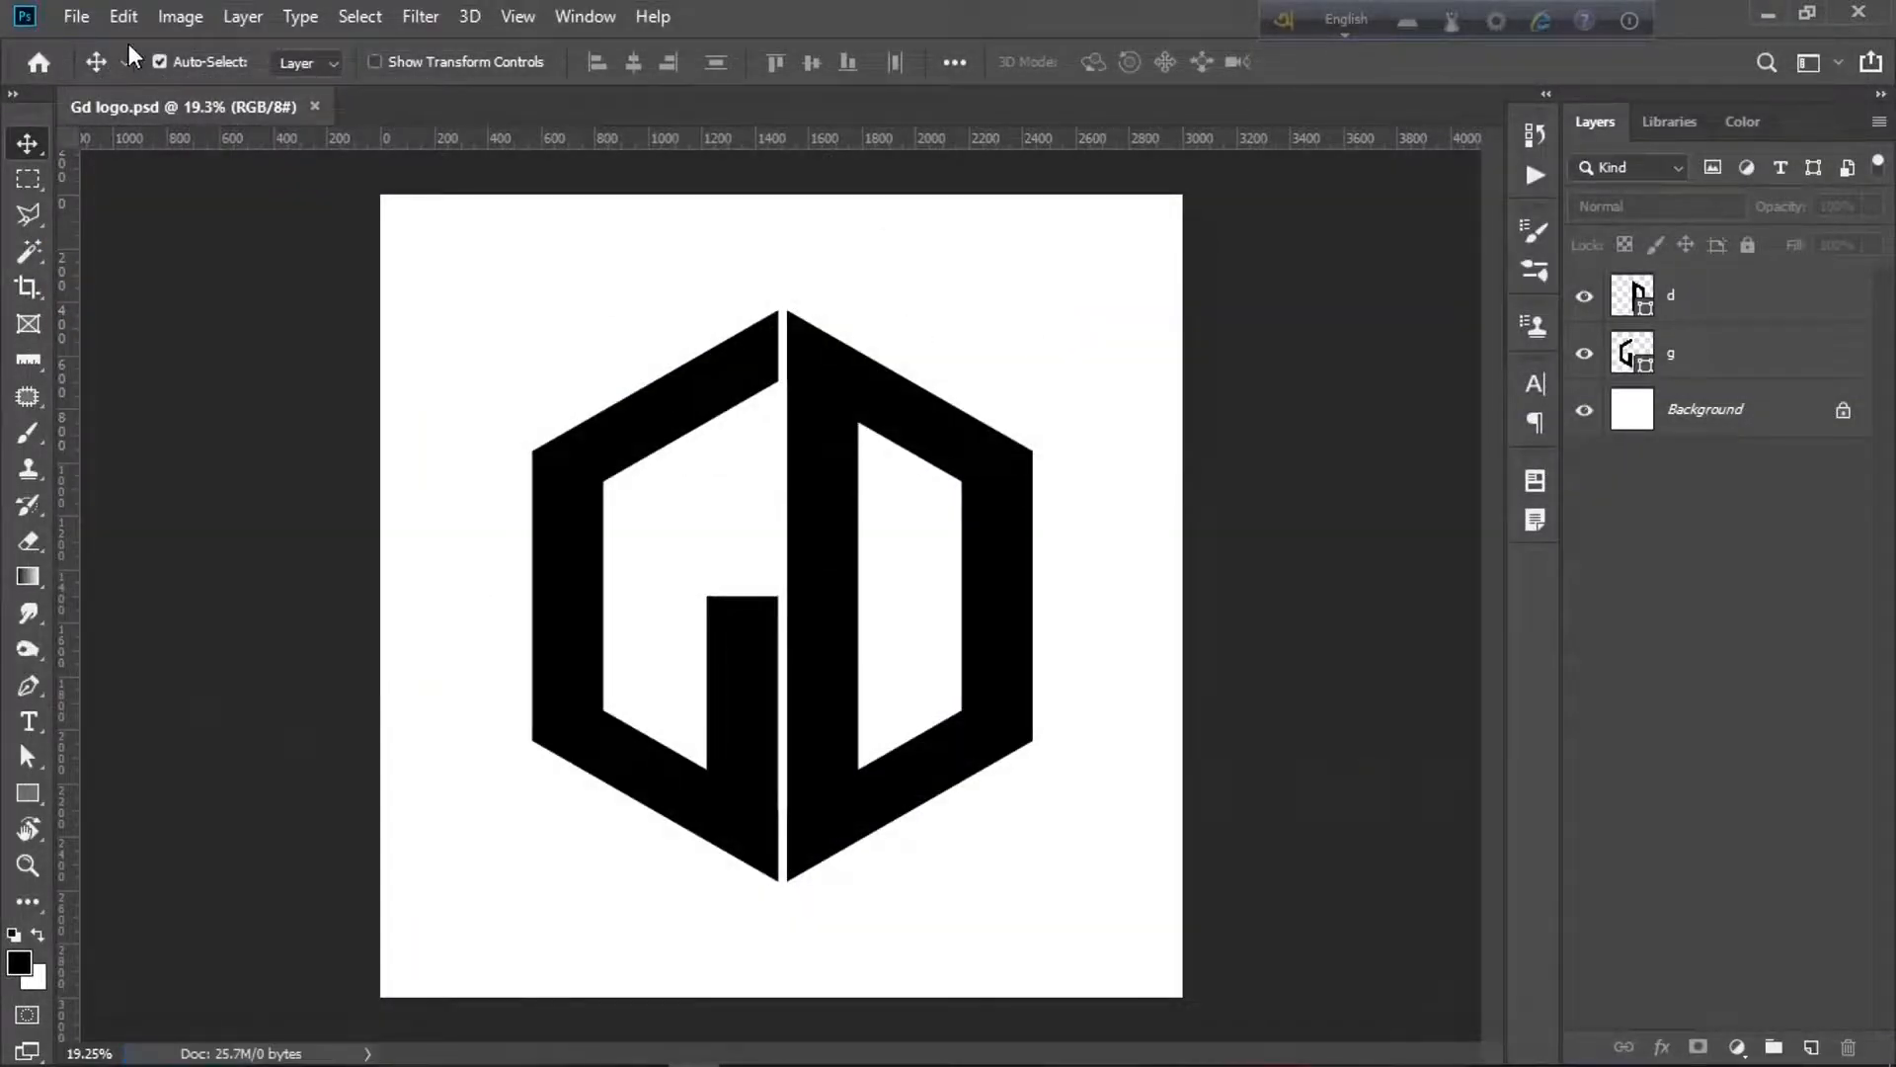
- Open the Black 3D Logo Mockup on Gray Wall PSD from _MY DESIGN > MOCKUP > LOGO MOCKUP on drive E:
{"action": "left_click", "coordinate": [79, 17]}
{"action": "left_click", "coordinate": [158, 73]}
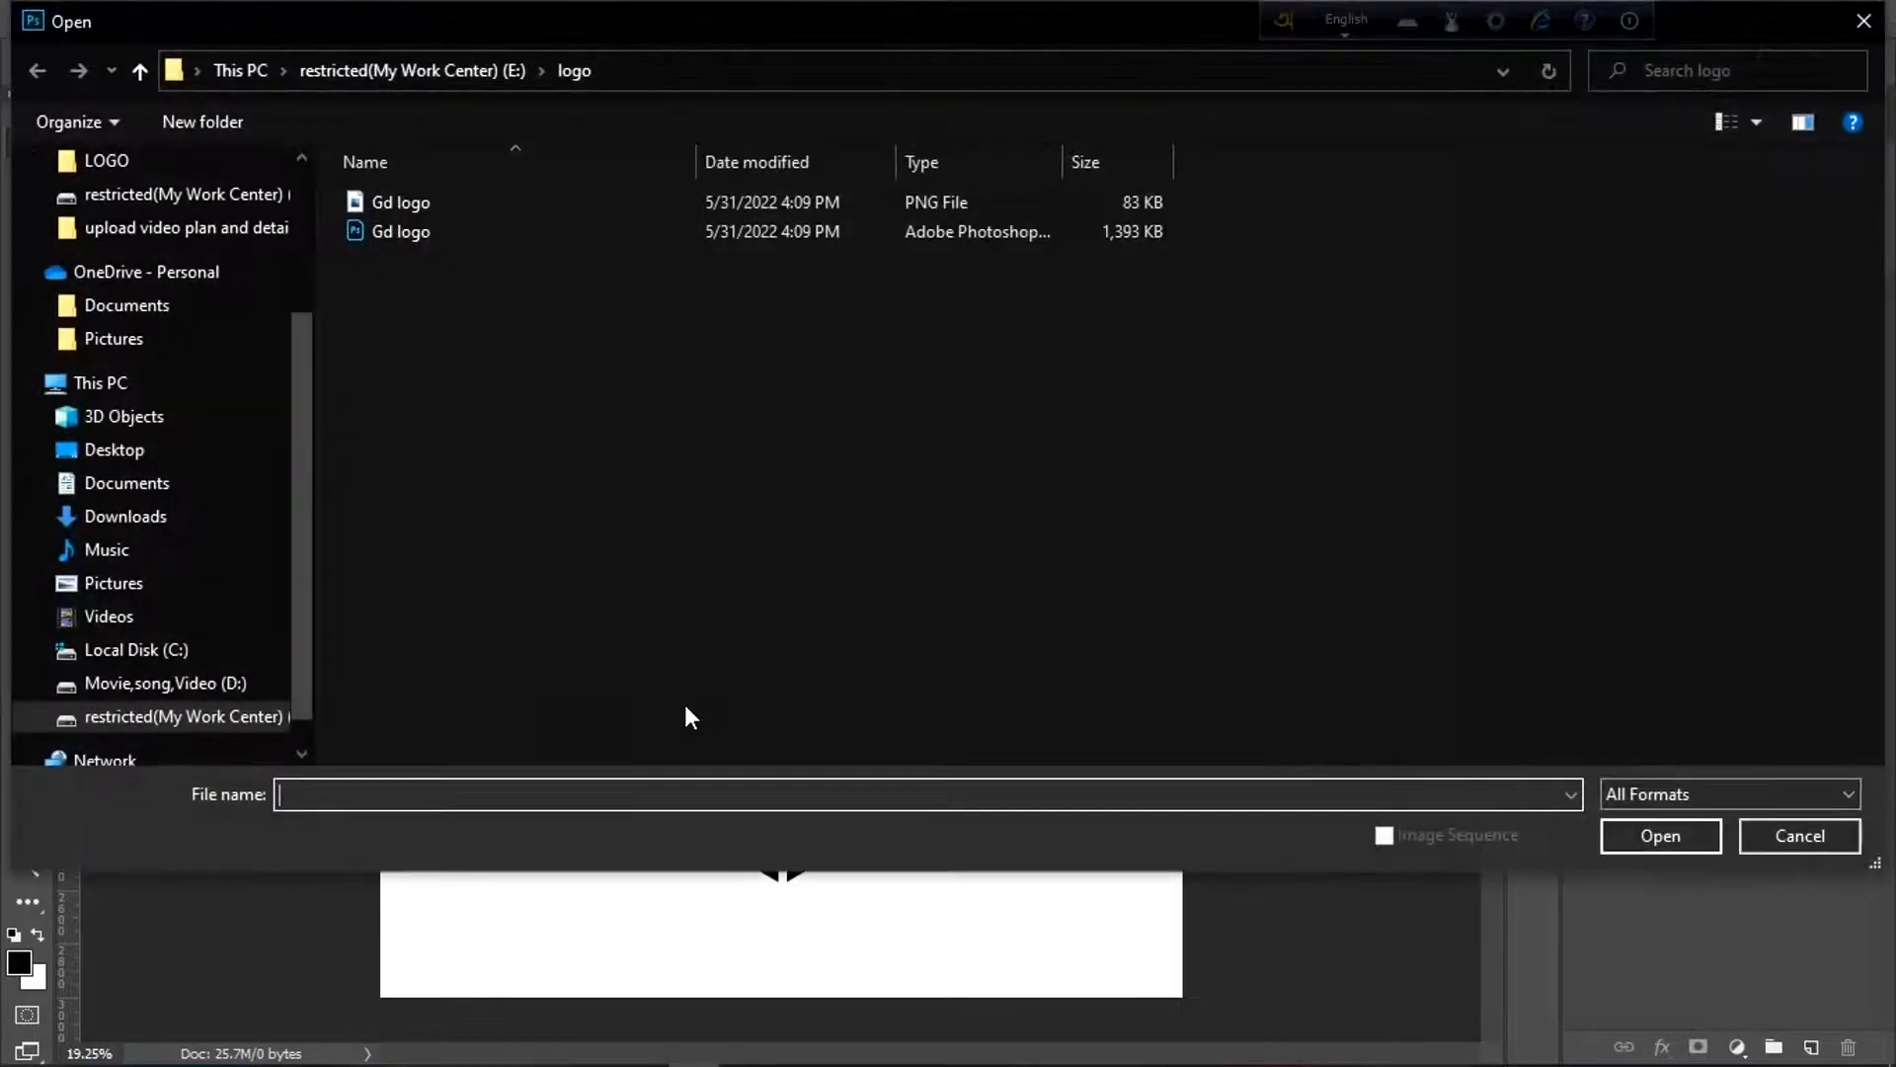
{"action": "left_click", "coordinate": [114, 716]}
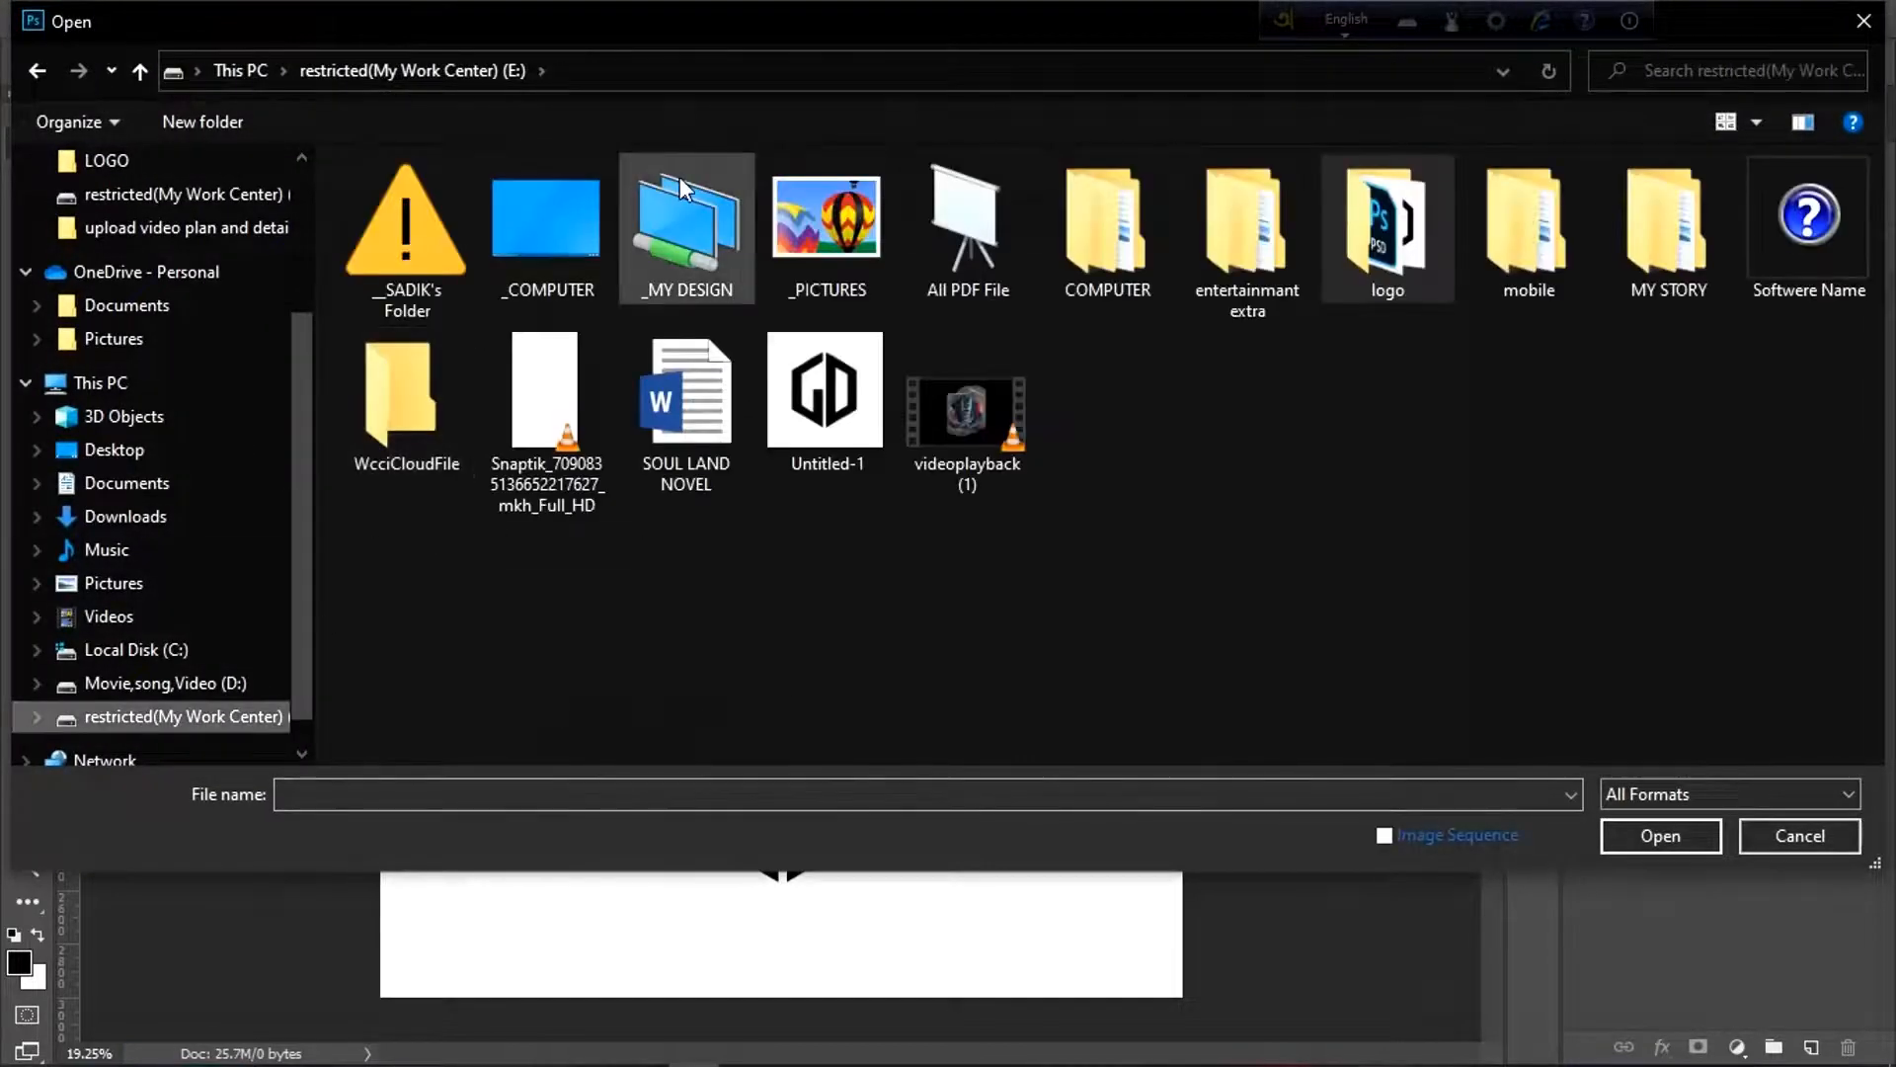
{"action": "double_click", "coordinate": [737, 206]}
{"action": "double_click", "coordinate": [553, 408]}
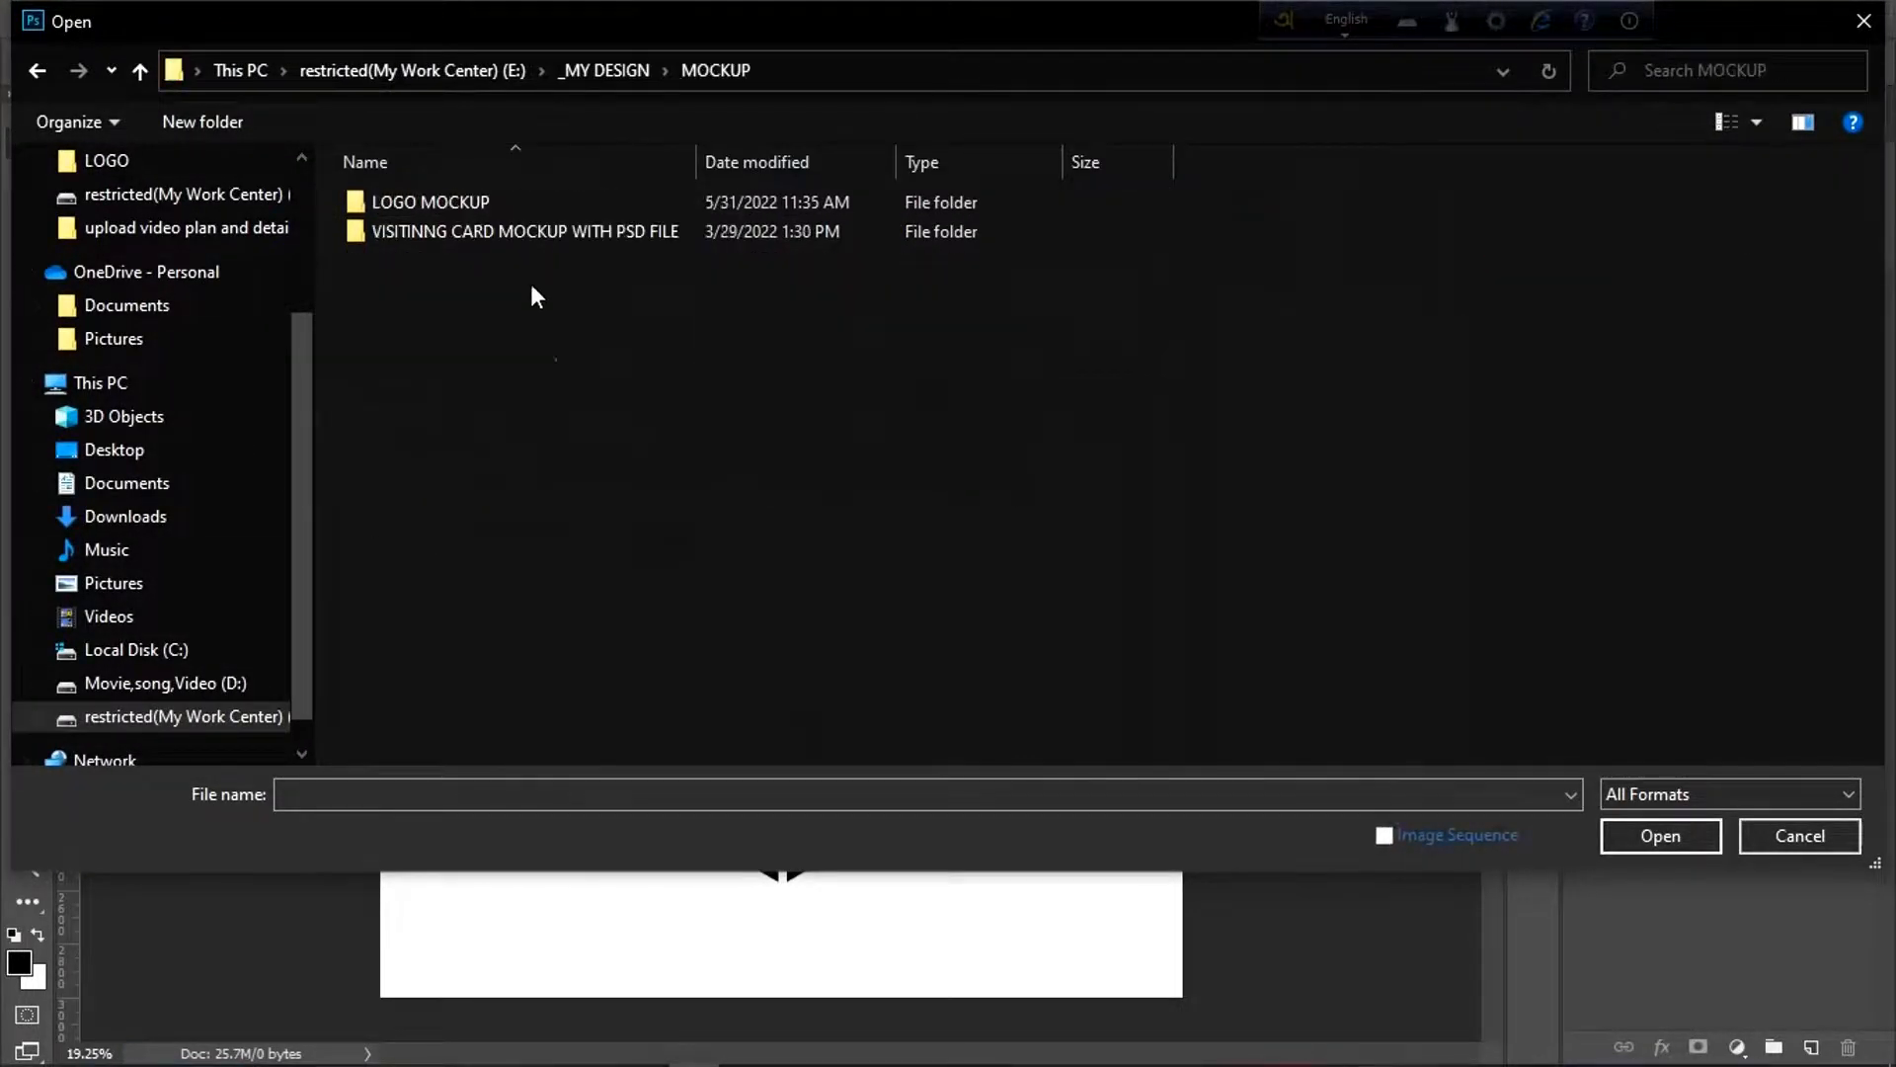
{"action": "double_click", "coordinate": [512, 198]}
{"action": "double_click", "coordinate": [442, 243]}
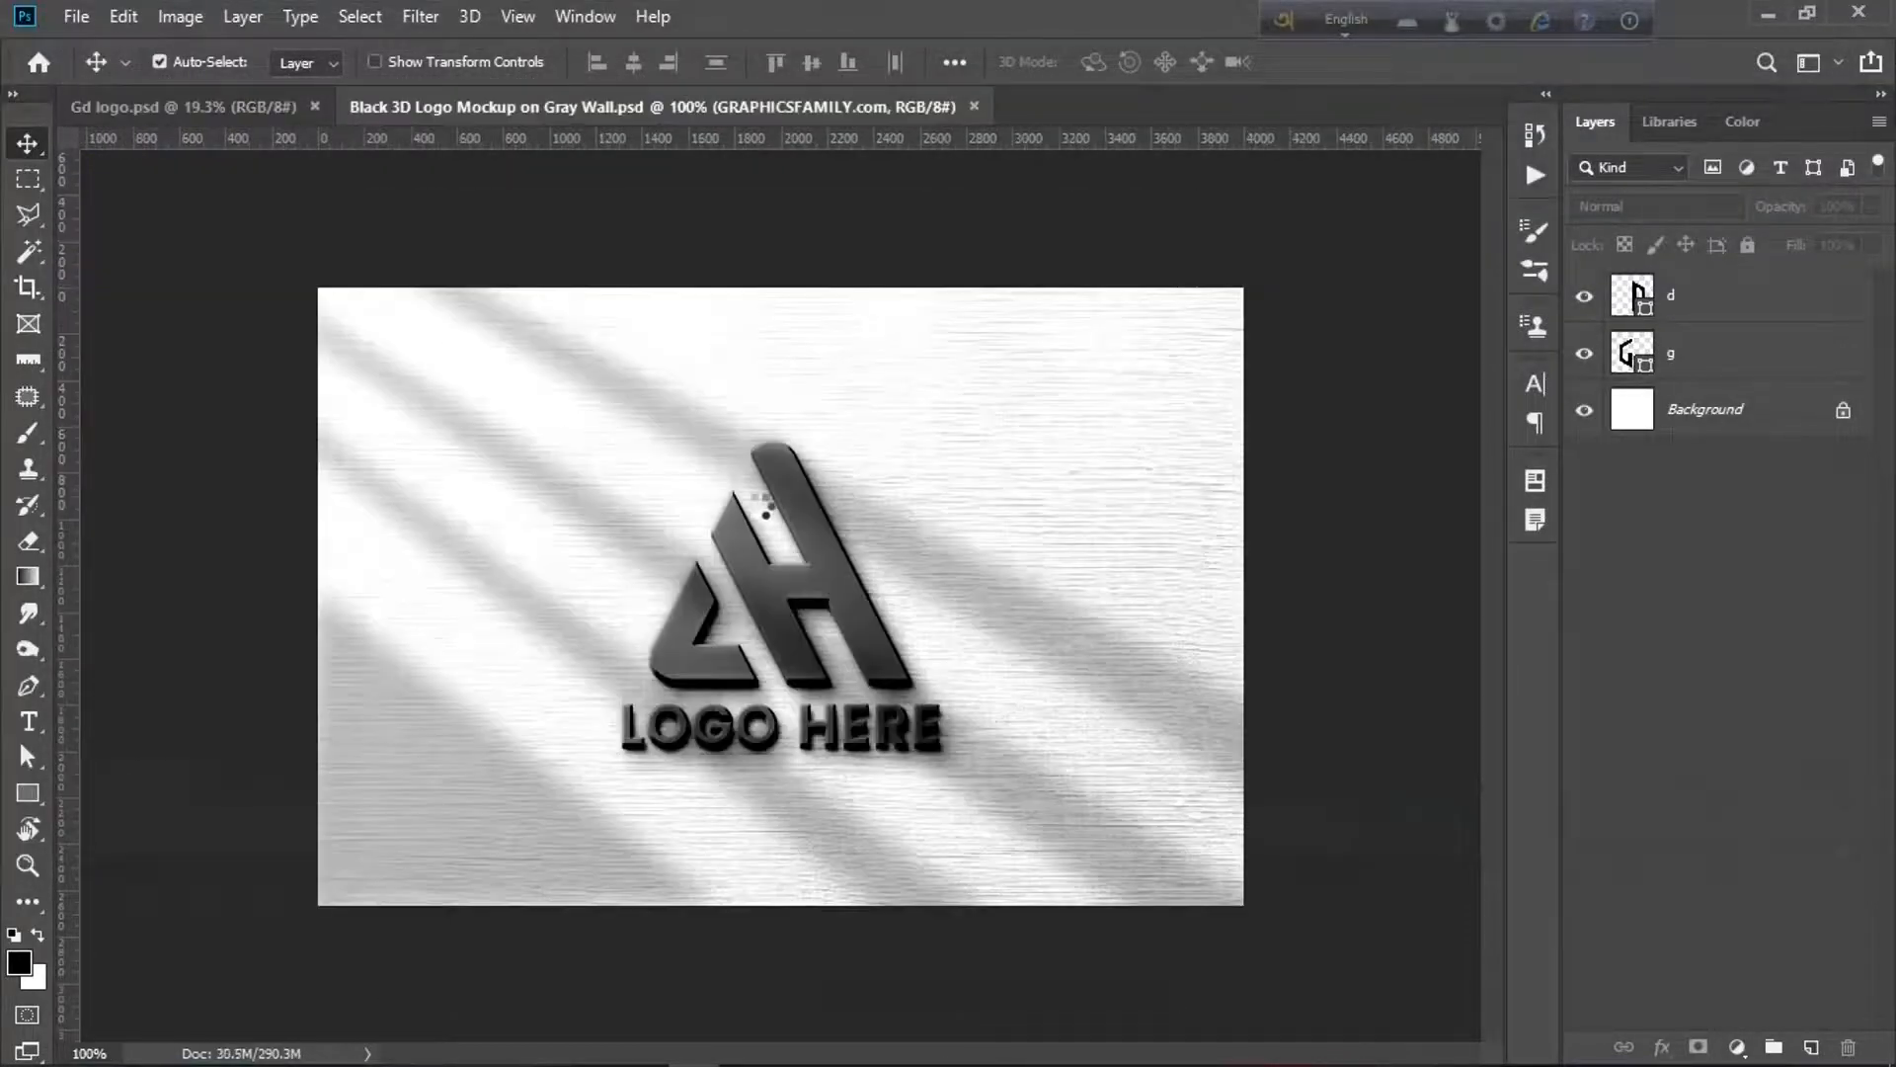
- Open the Gd logo PNG from the logo folder on drive E:
{"action": "left_click", "coordinate": [71, 14]}
{"action": "left_click", "coordinate": [85, 72]}
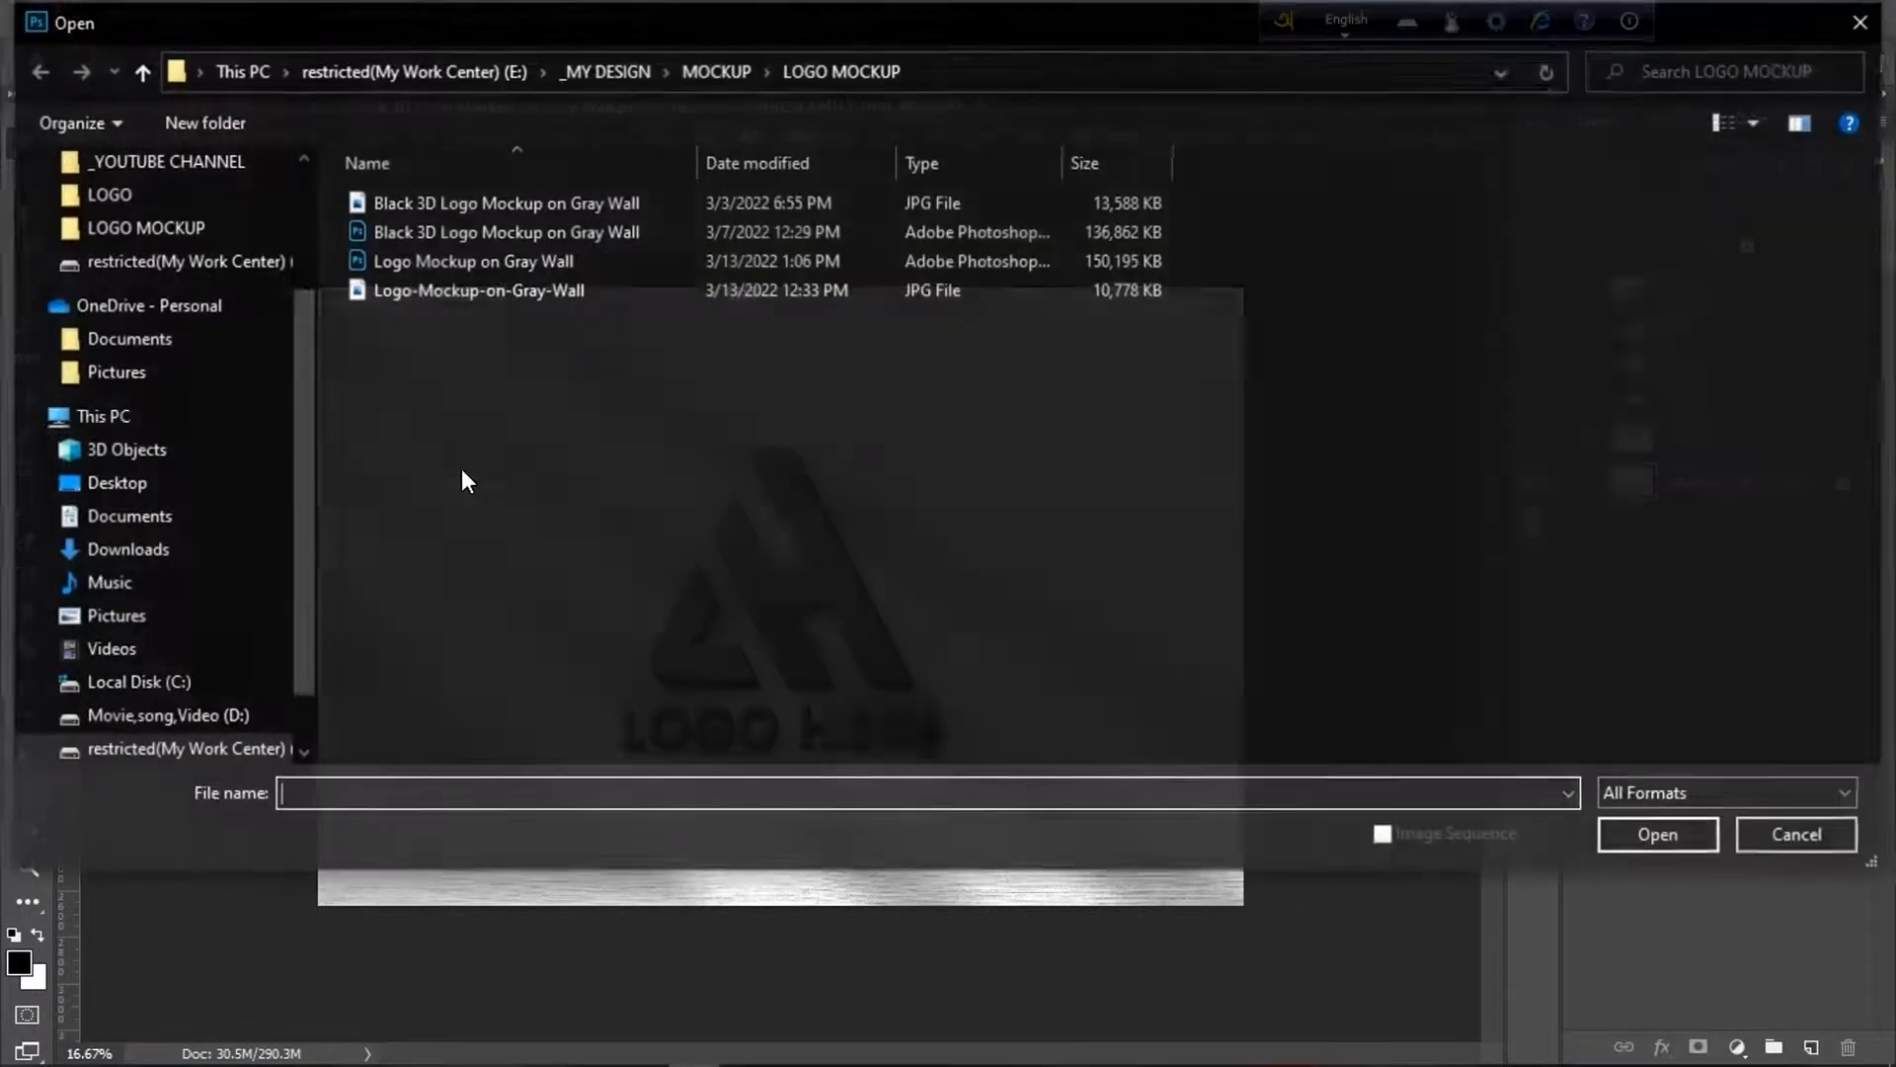
{"action": "scroll", "coordinate": [234, 765], "scroll_direction": "down", "scroll_amount": 2}
{"action": "left_click", "coordinate": [224, 683]}
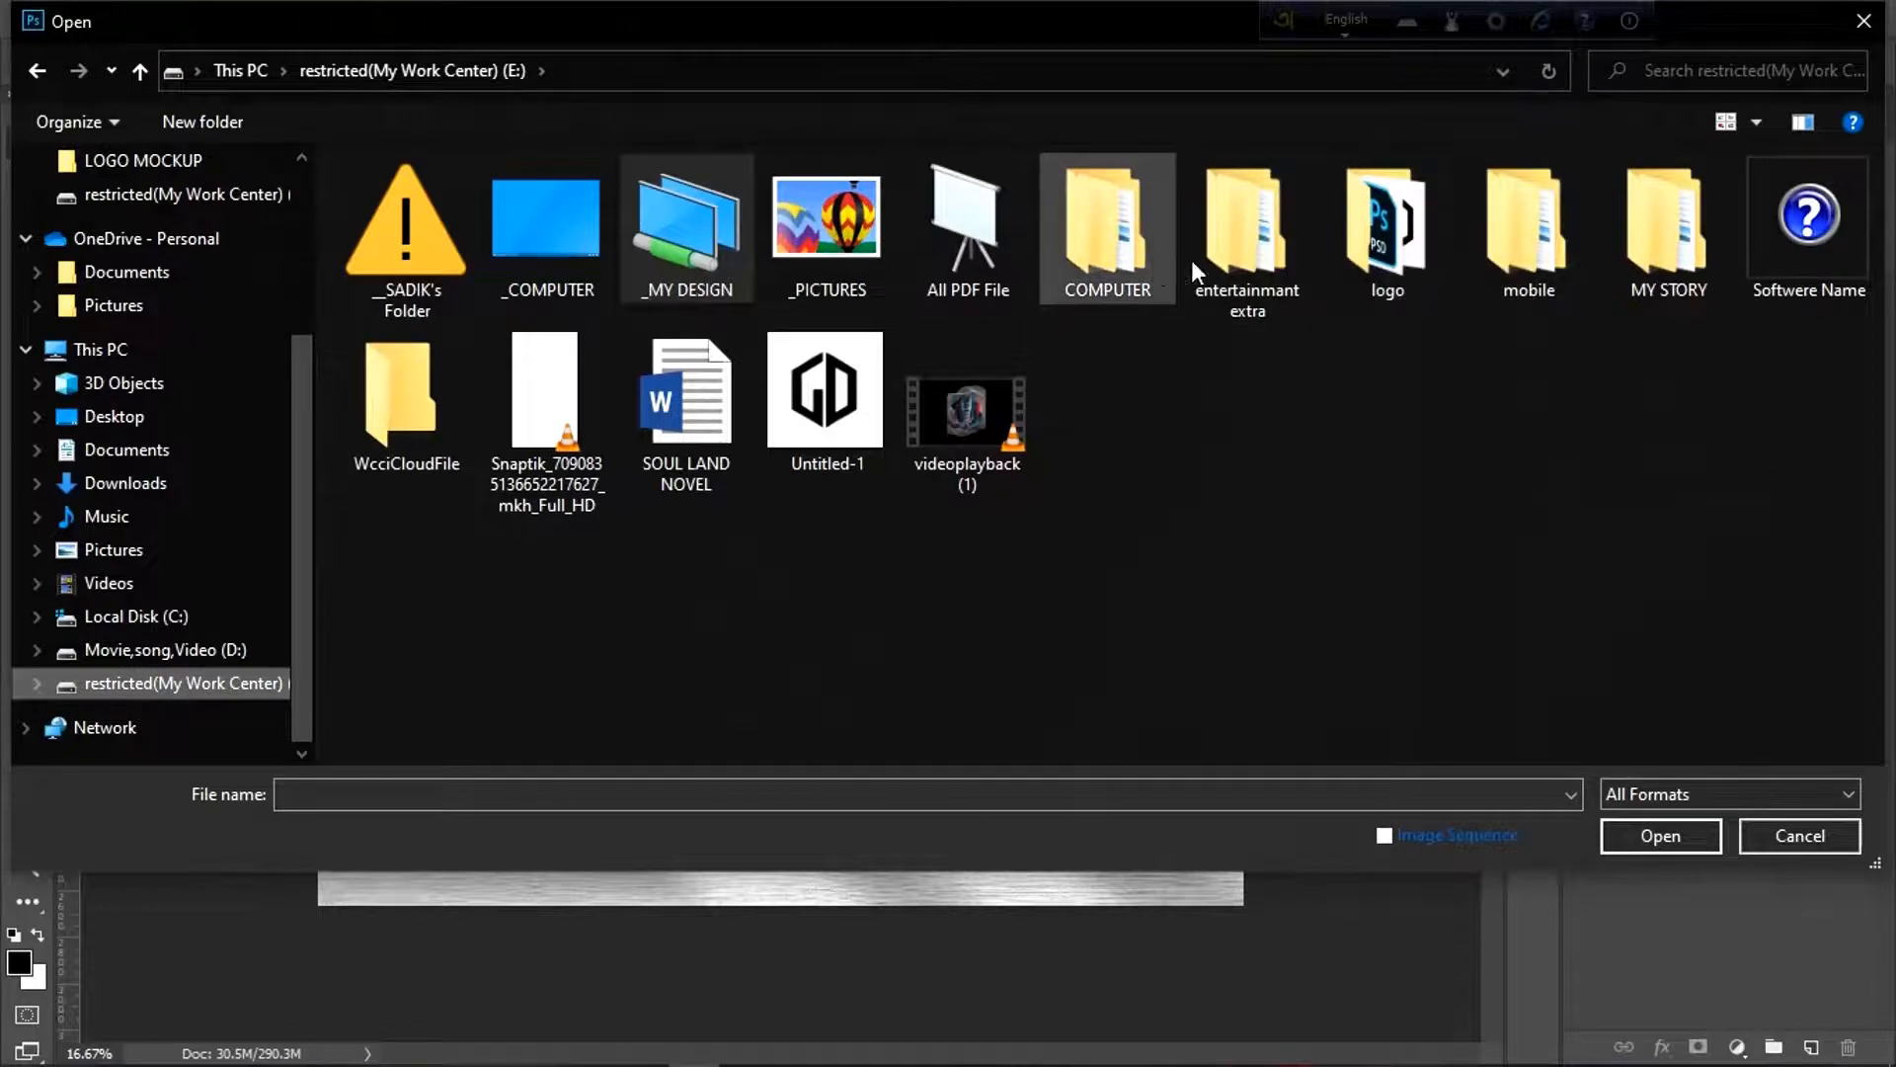
{"action": "double_click", "coordinate": [1371, 217]}
{"action": "double_click", "coordinate": [412, 208]}
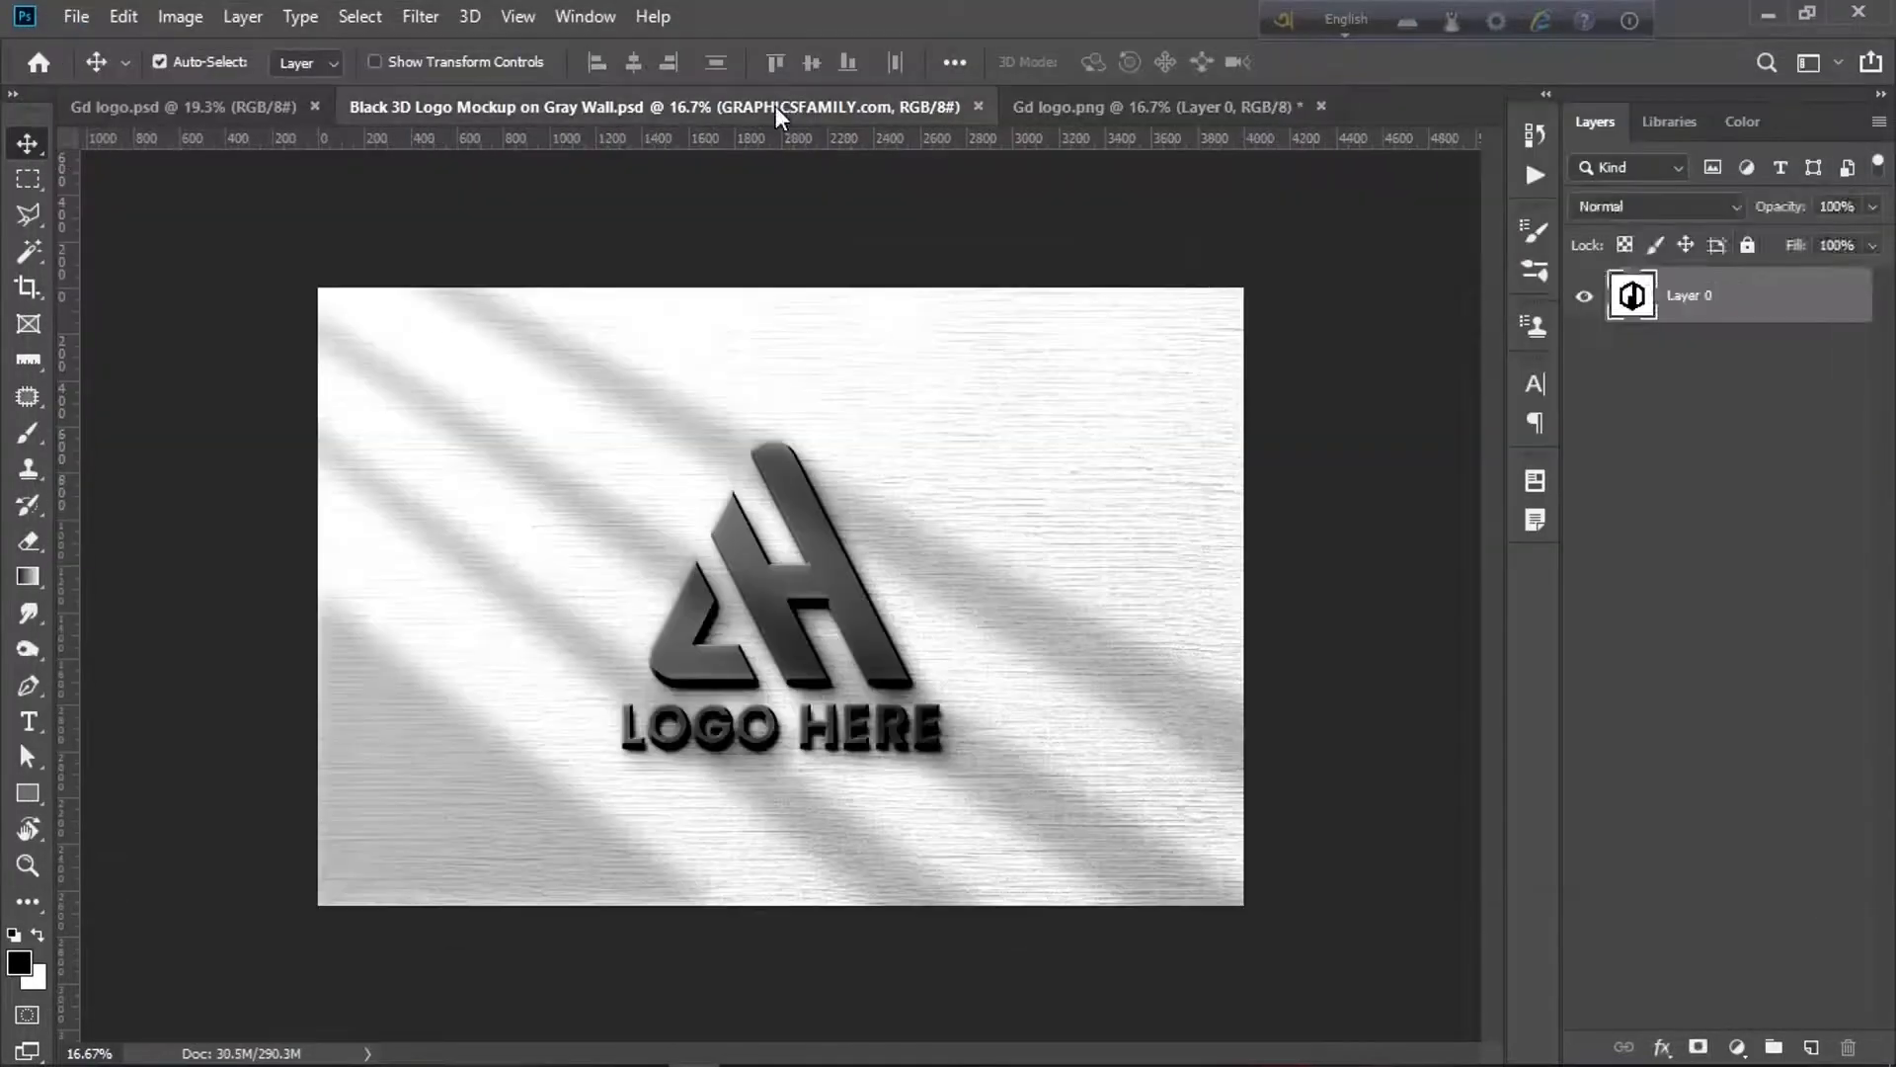
- Open the mockup's logo smart object, and cut the entire GD artwork from Gd logo.png for use in it
{"action": "double_click", "coordinate": [1634, 292]}
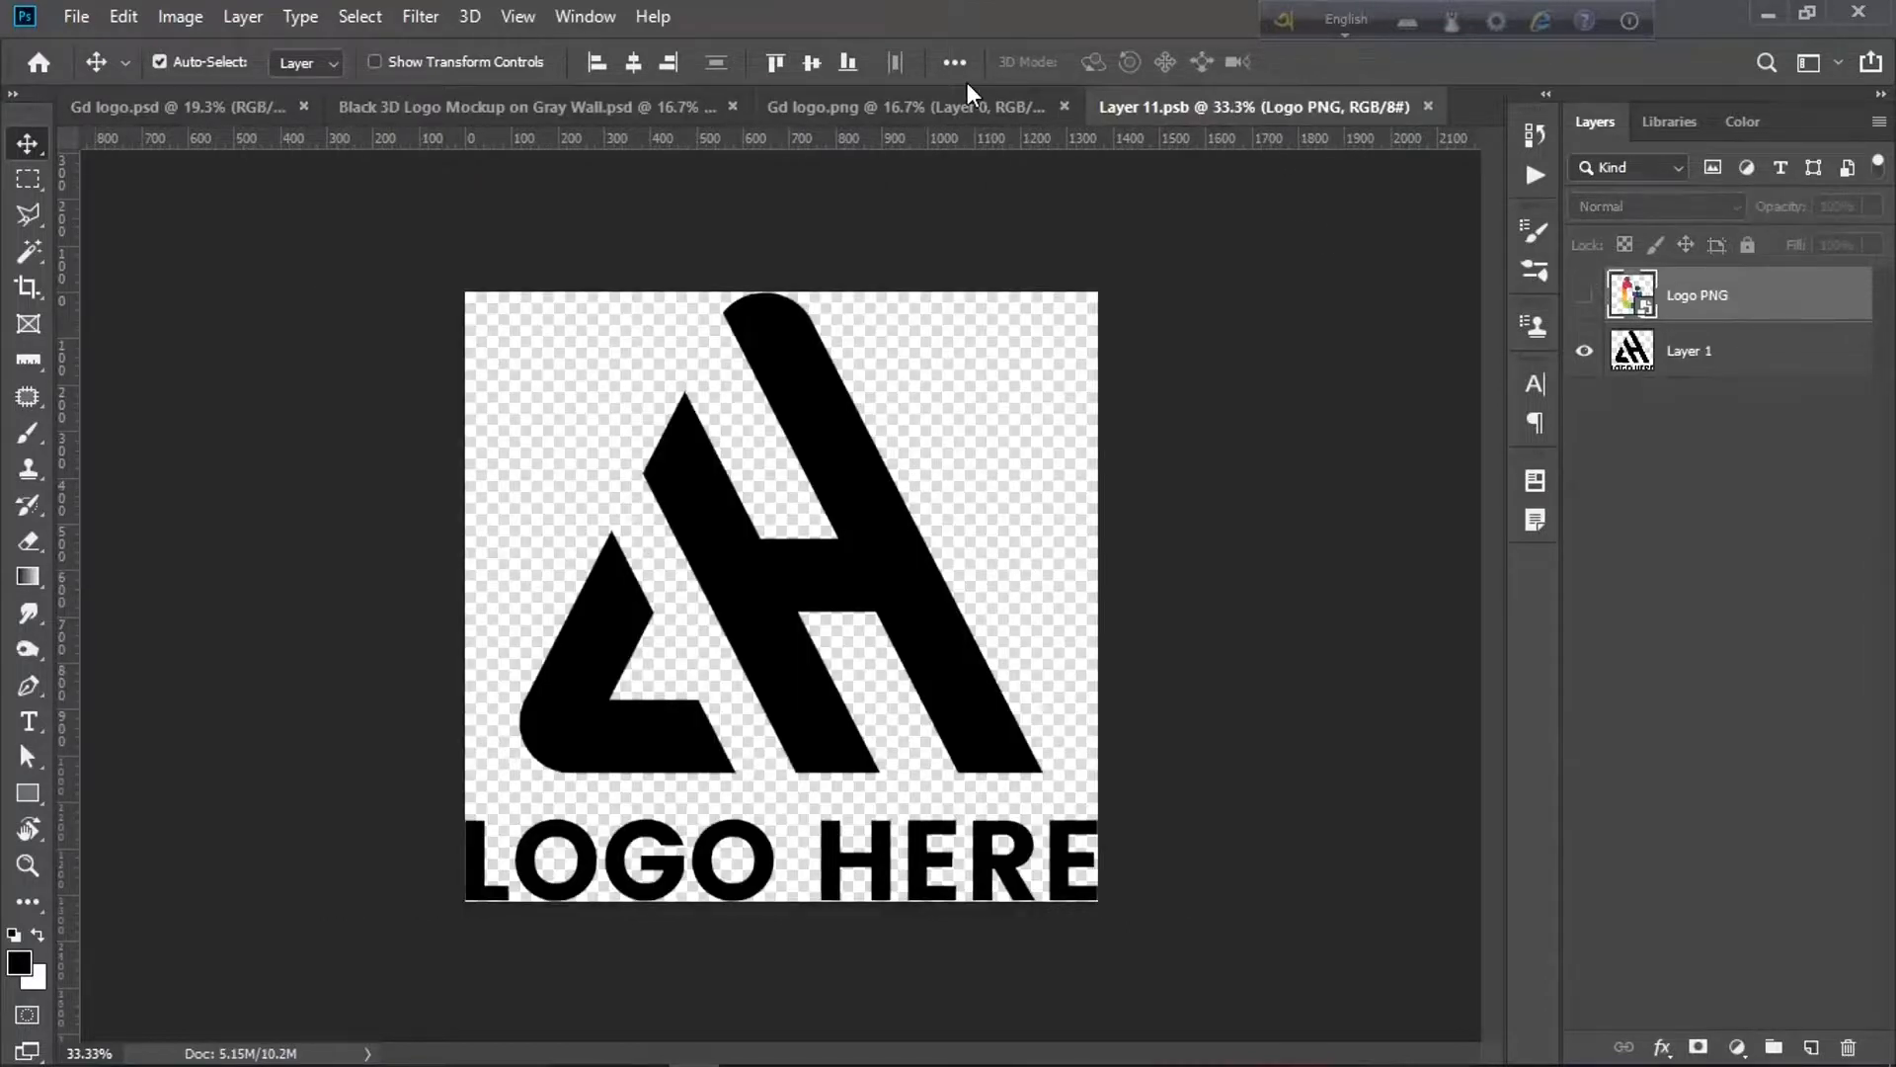
{"action": "left_click", "coordinate": [963, 104]}
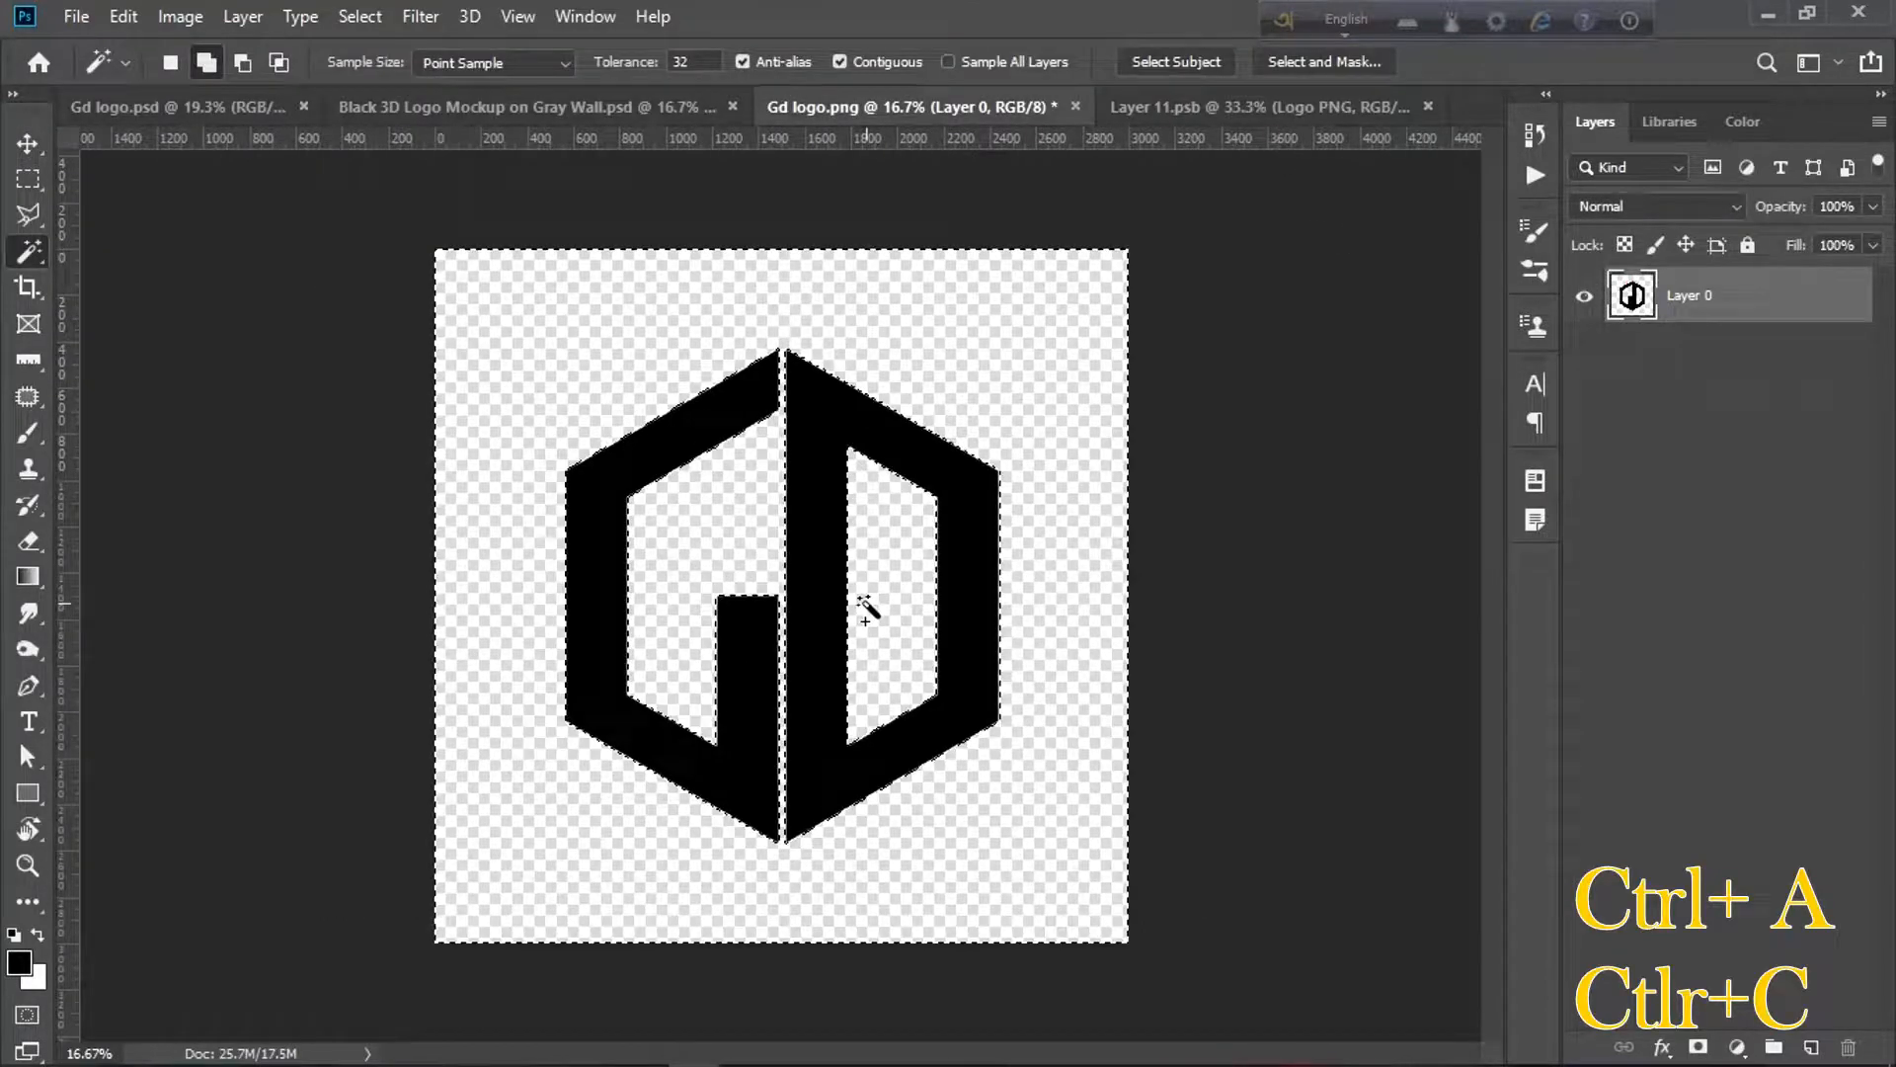
{"action": "key", "text": "ctrl+a"}
{"action": "key", "text": "ctrl+x"}
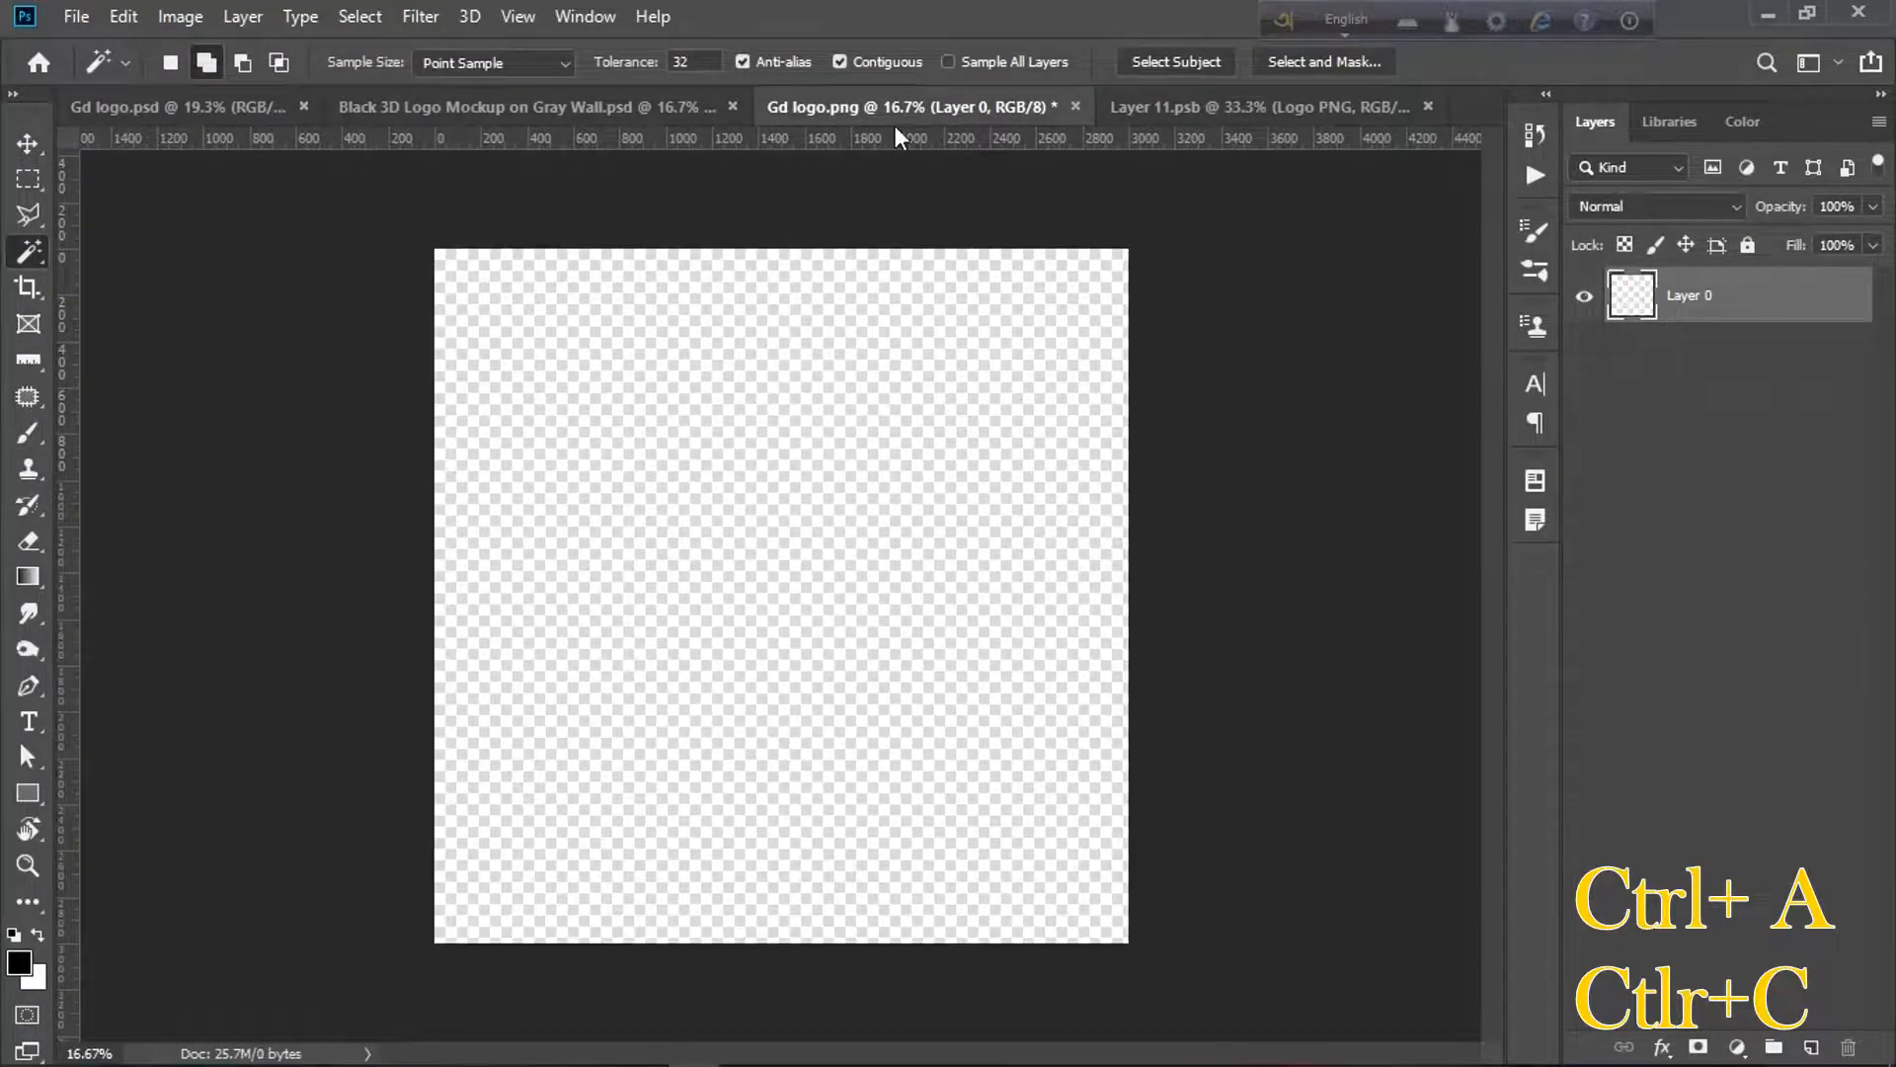
{"action": "left_click", "coordinate": [1167, 108]}
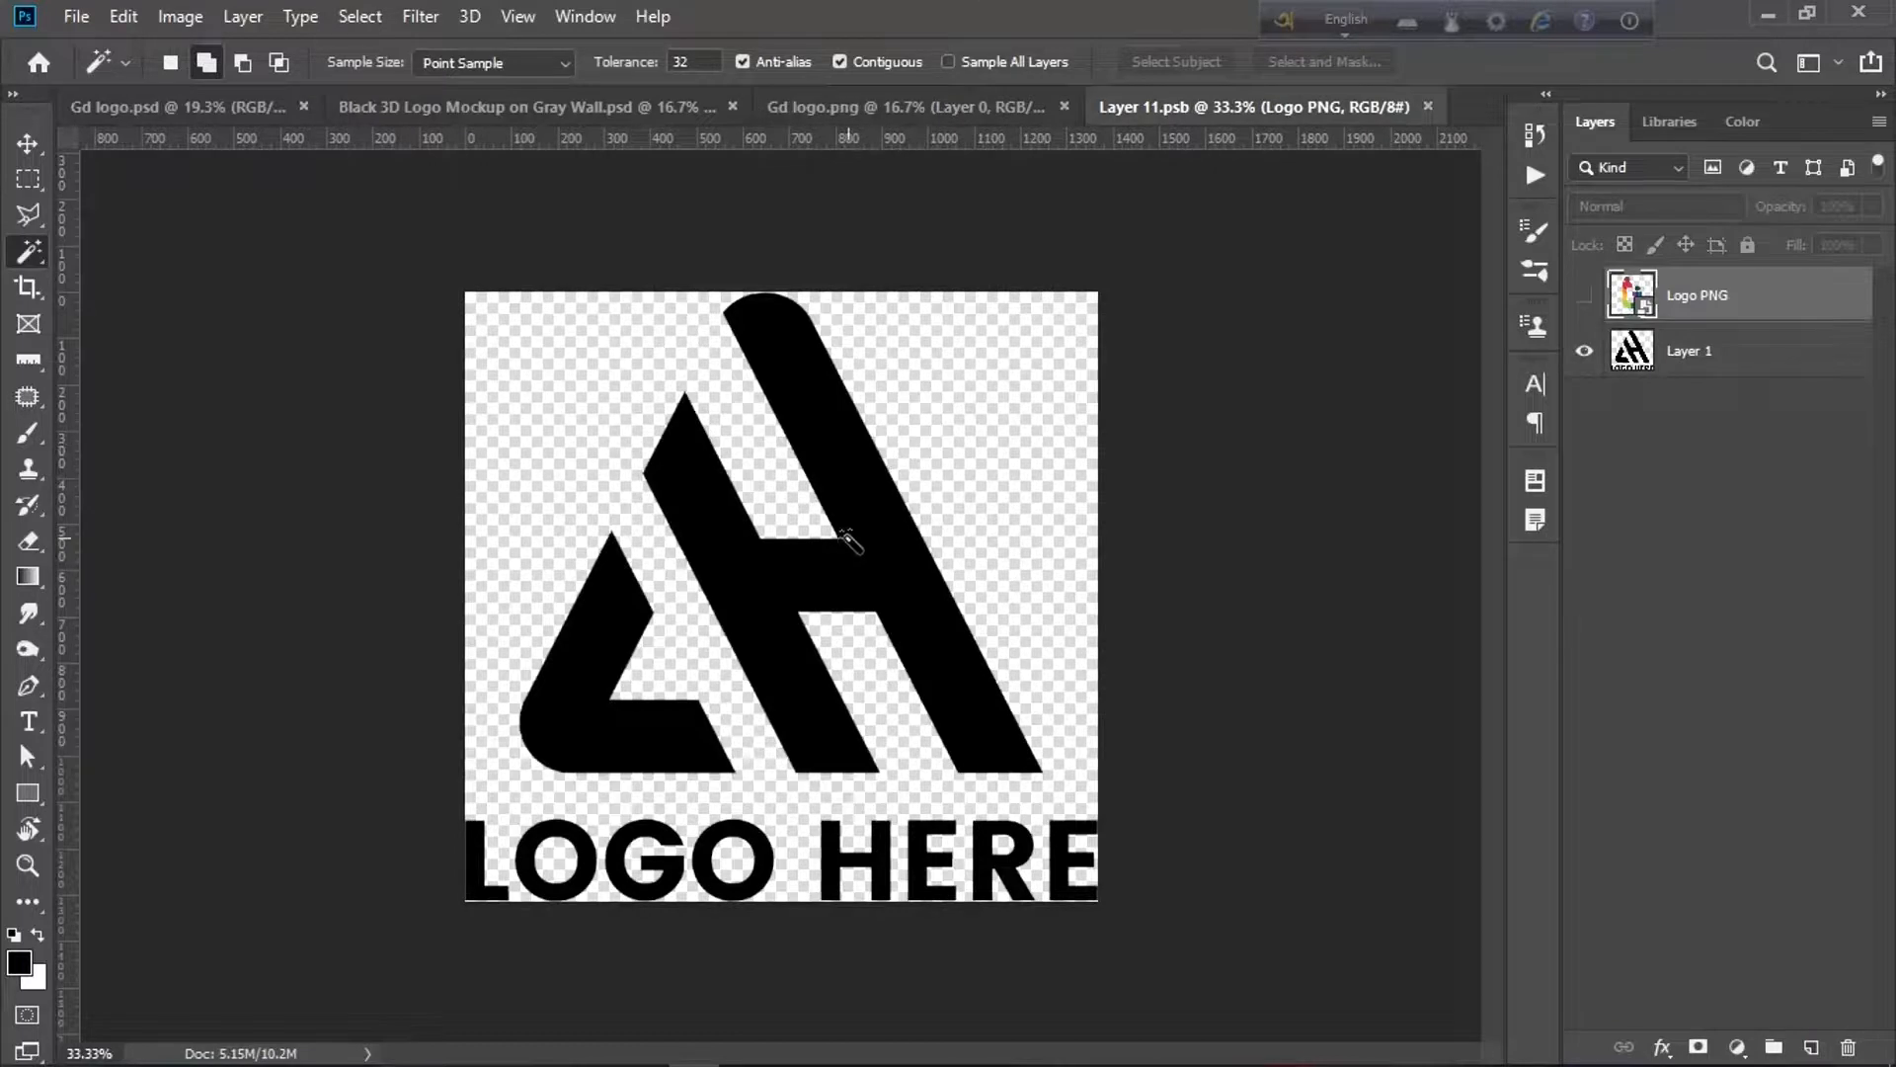
- Hide the placeholder logo in Layer 1 and paste the GD artwork into the smart object as a new layer
{"action": "left_click", "coordinate": [1584, 351]}
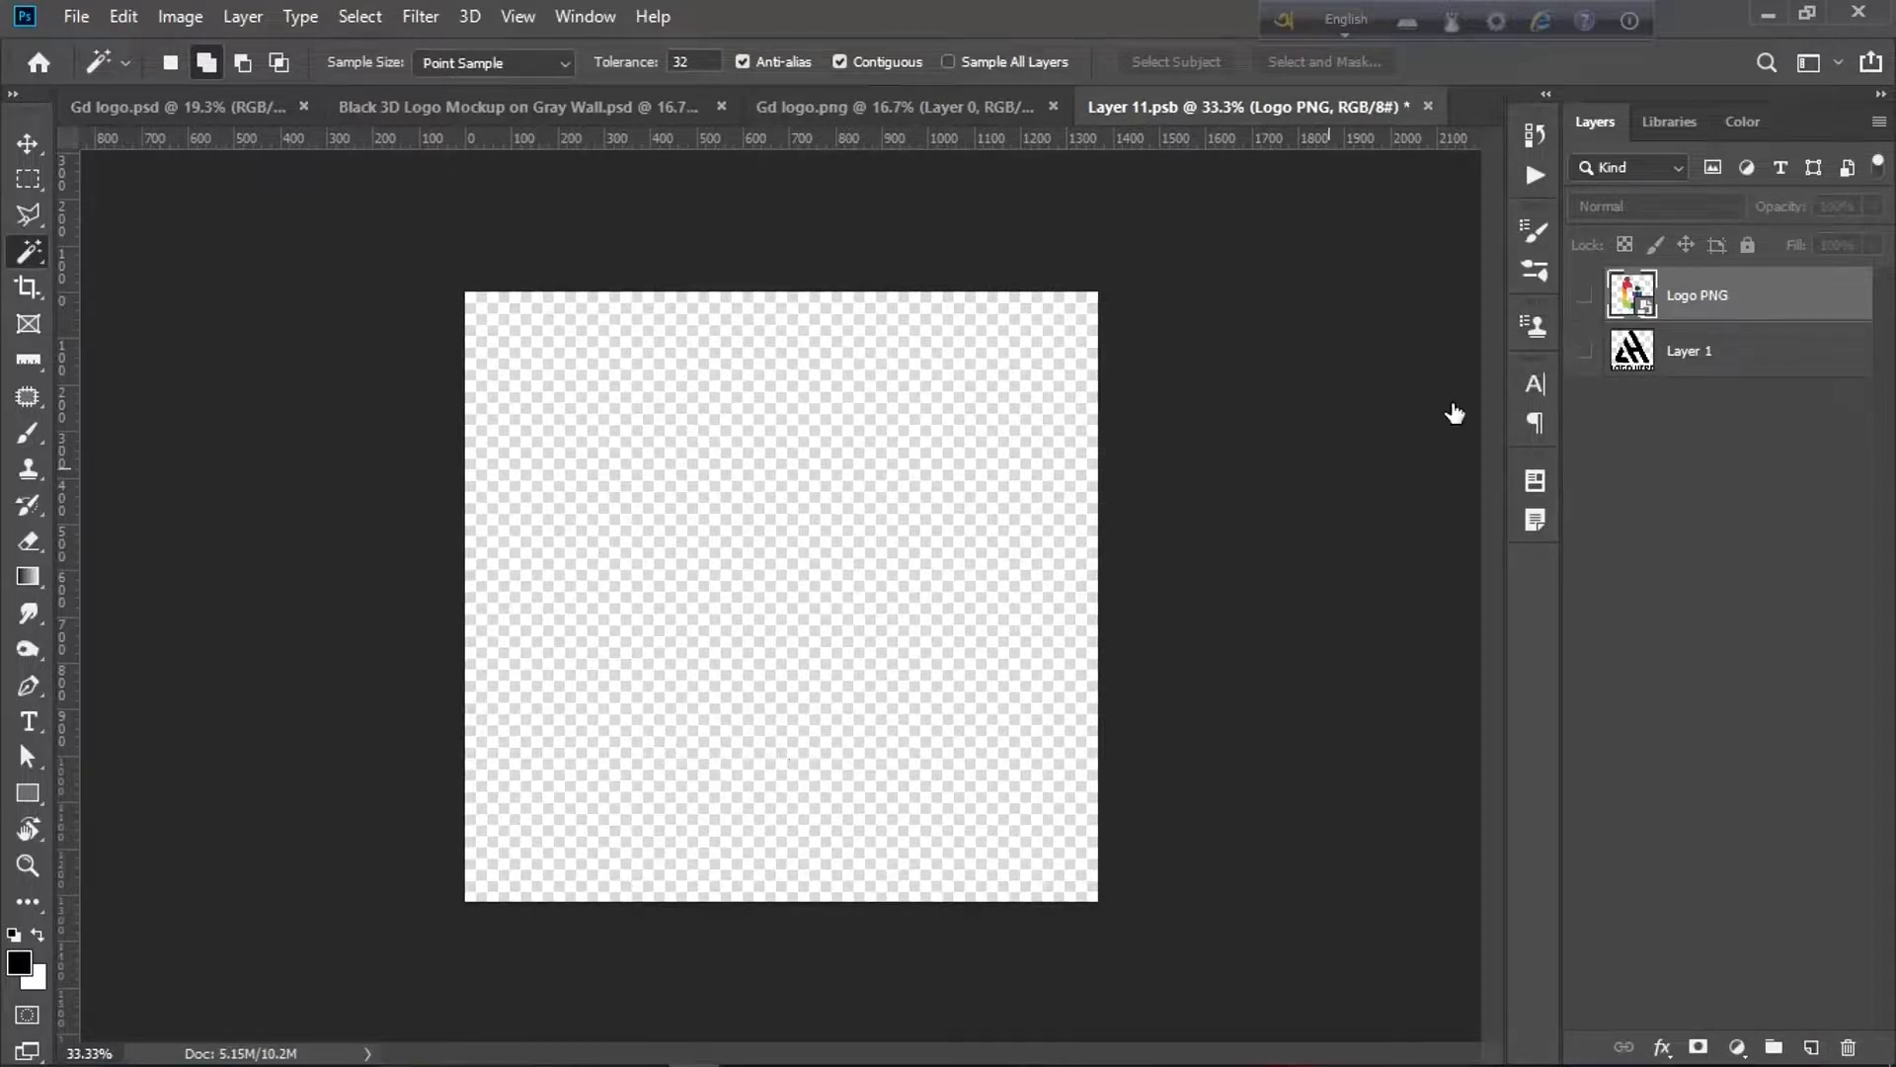
{"action": "key", "text": "ctrl+v"}
{"action": "scroll", "coordinate": [732, 689], "scroll_direction": "down", "scroll_amount": 3}
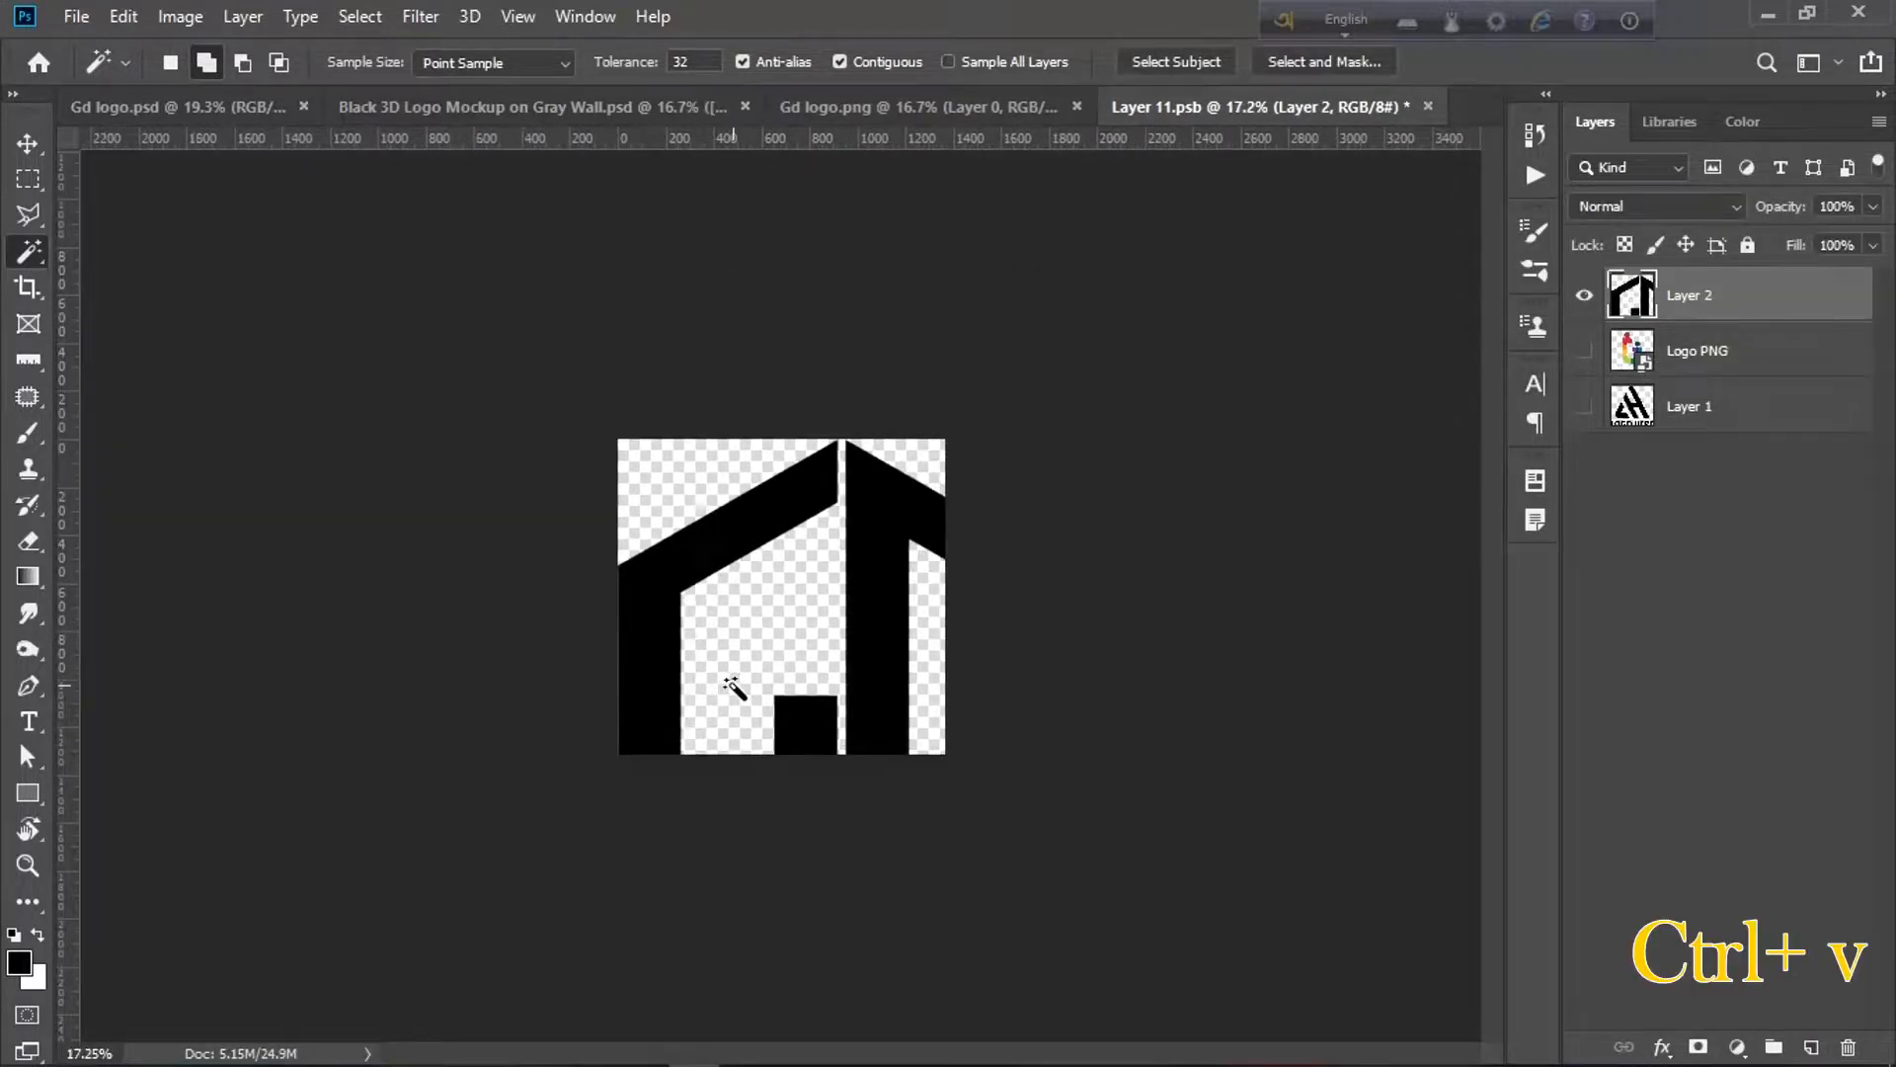
- Scale the pasted GD logo proportionally to about 60% so that it fits within the canvas
{"action": "key", "text": "ctrl+t"}
{"action": "scroll", "coordinate": [735, 692], "scroll_direction": "down", "scroll_amount": 2}
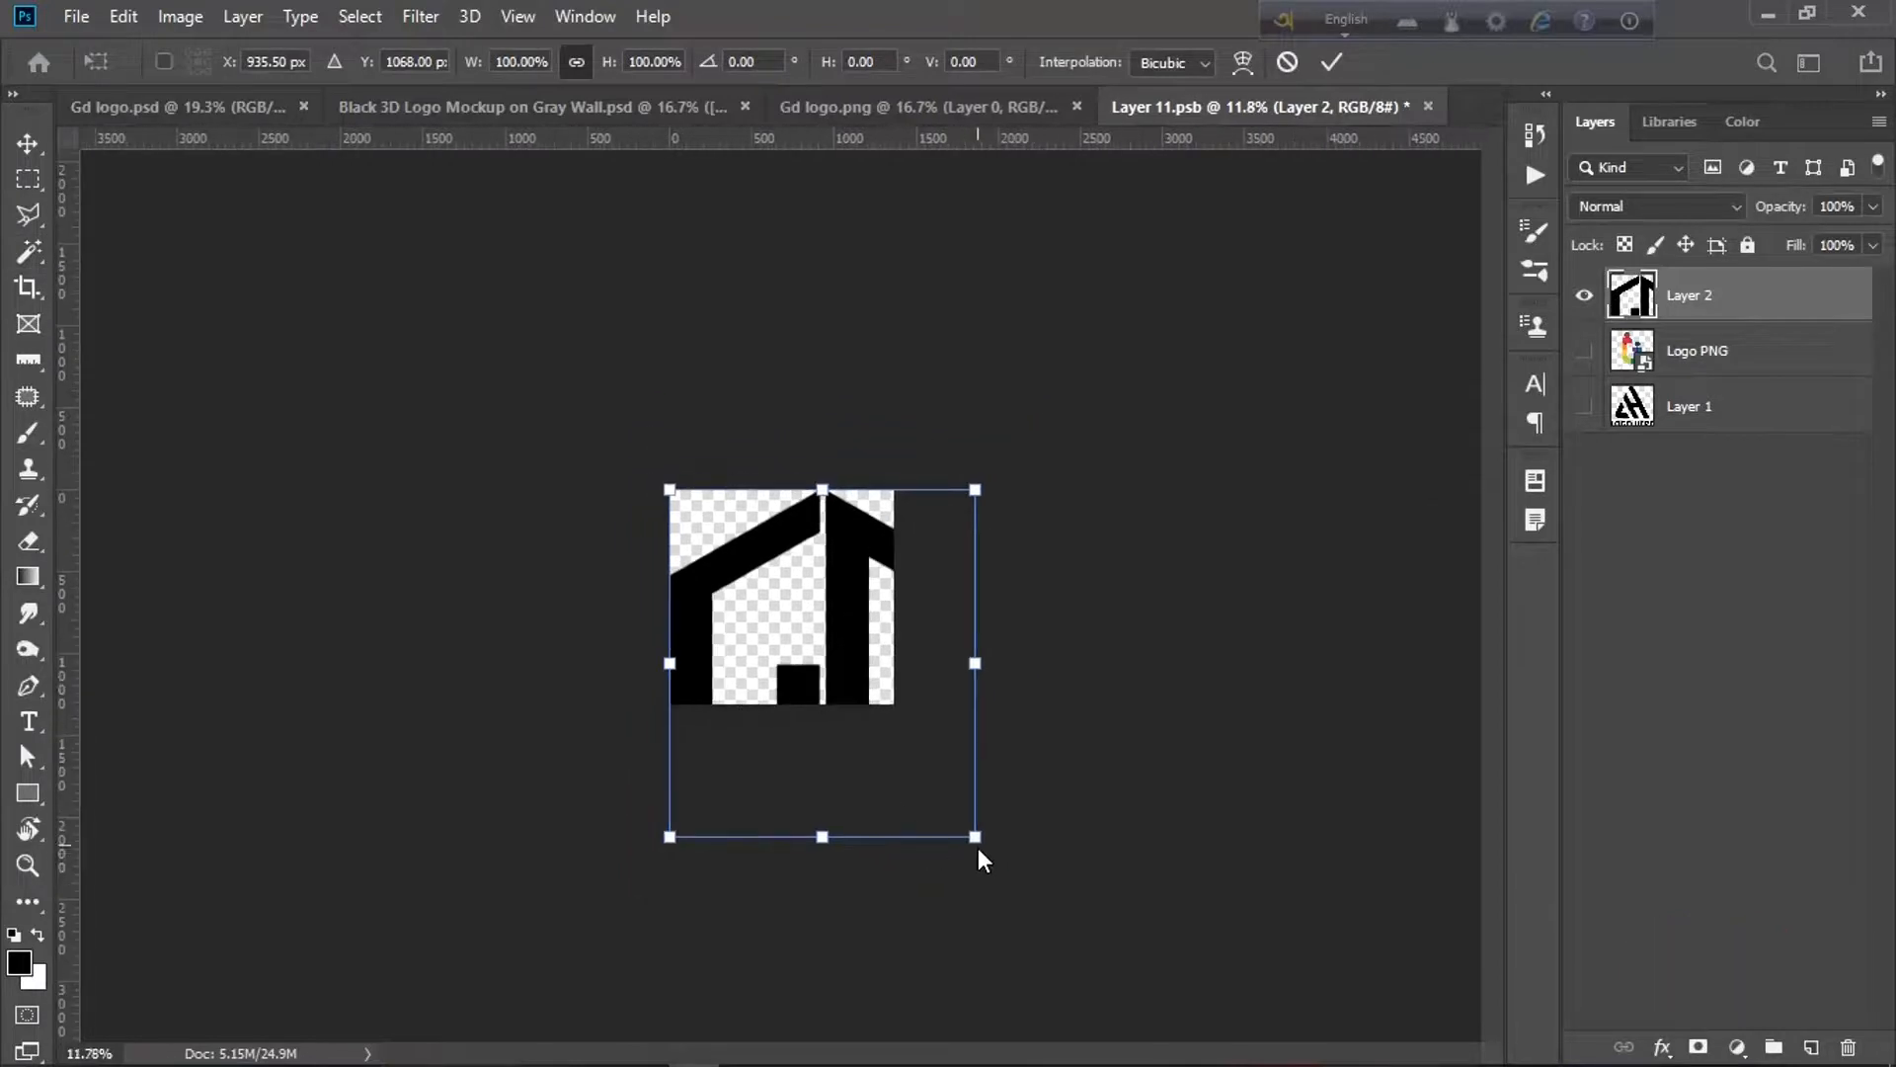
{"action": "left_click_drag", "start_coordinate": [978, 844], "coordinate": [887, 672]}
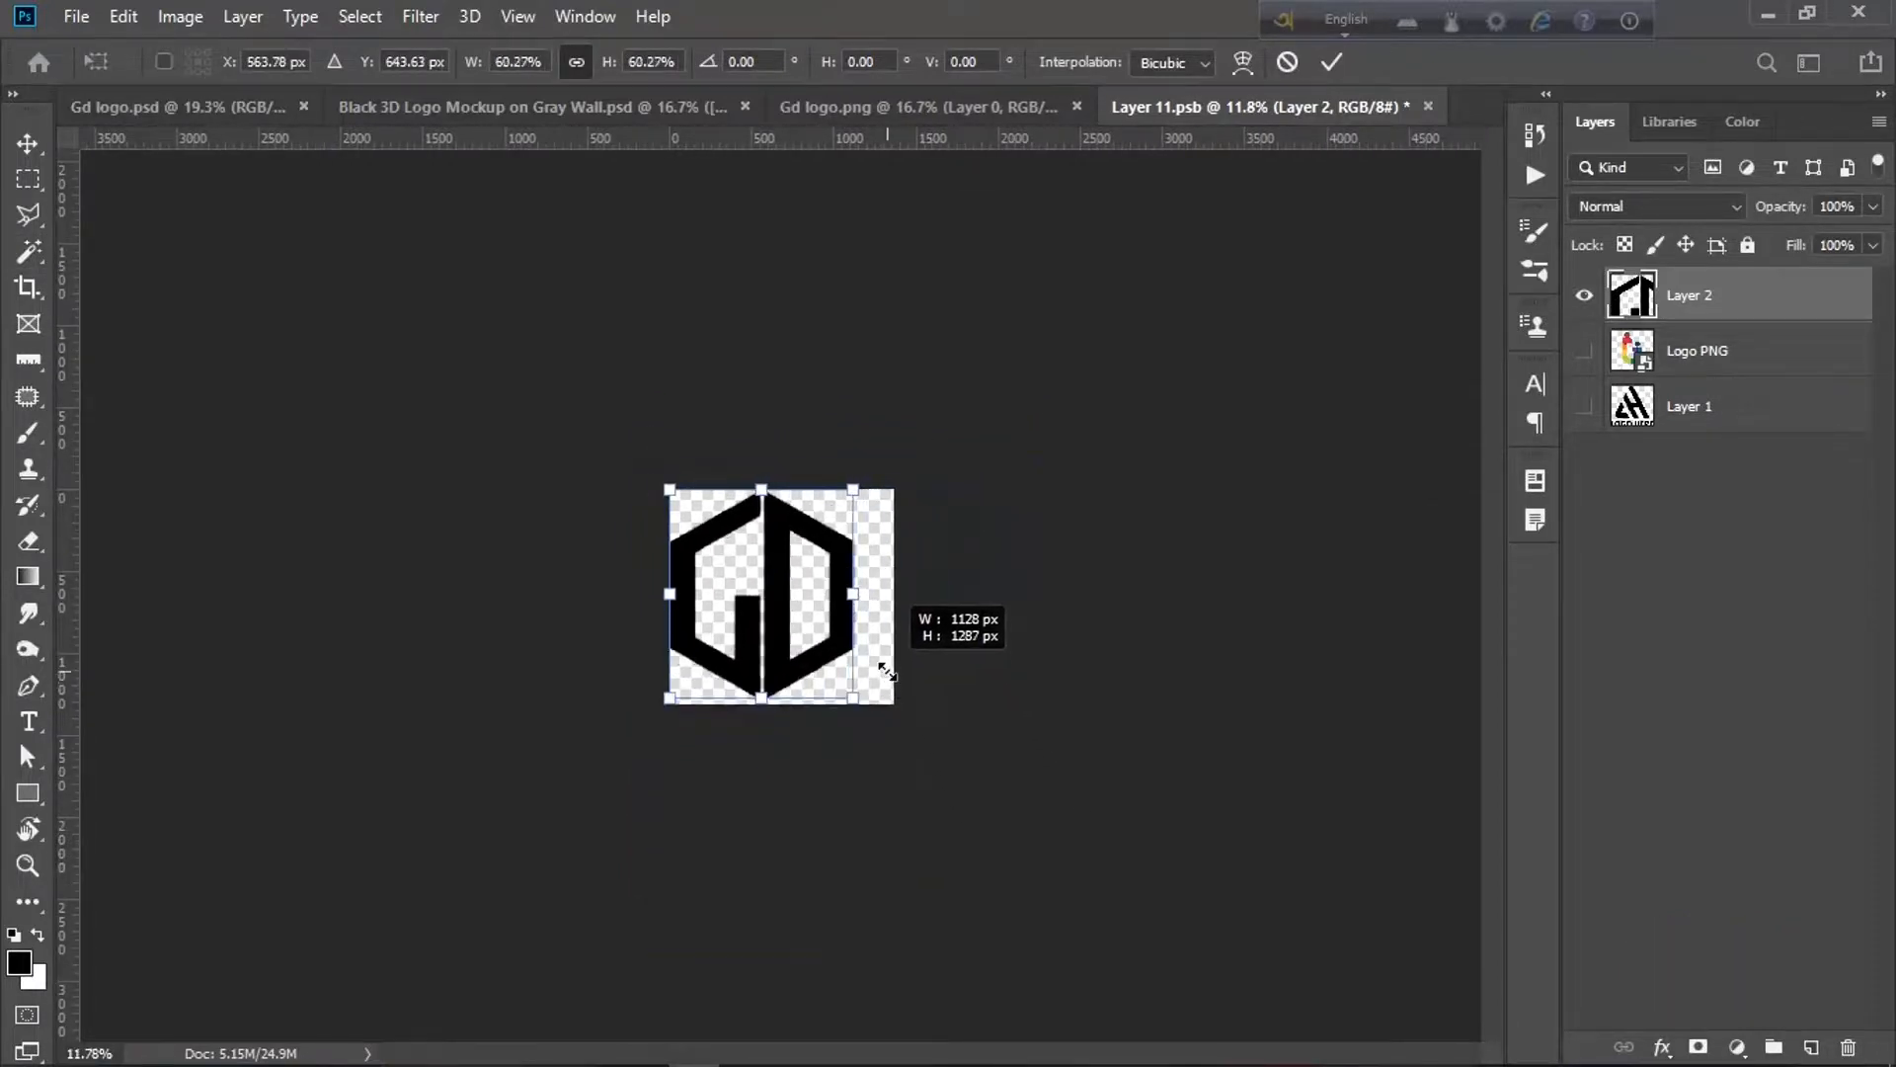
{"action": "scroll", "coordinate": [887, 672], "scroll_direction": "up", "scroll_amount": 4}
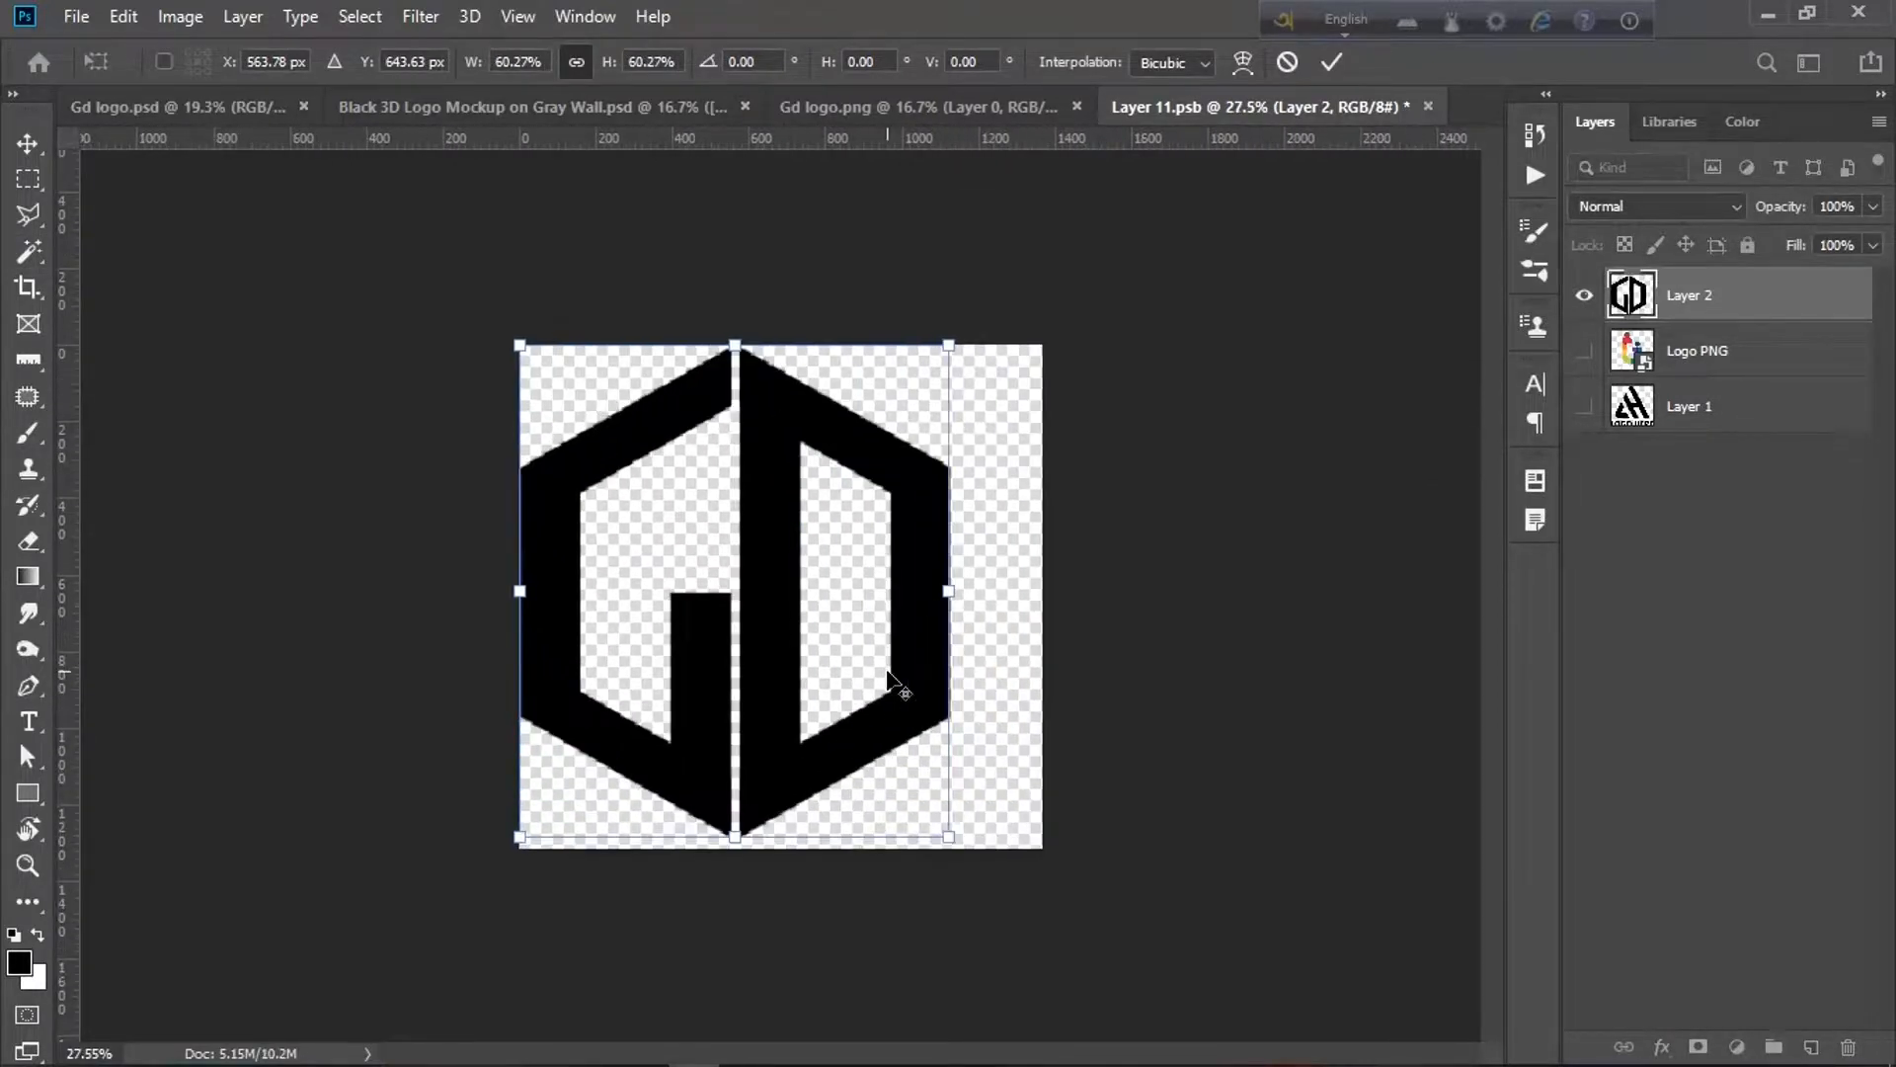
- Centre the GD logo on the canvas, and save the smart object to update the Black 3D Logo Mockup on Gray Wall document
{"action": "key", "text": "alt+space"}
{"action": "left_click", "coordinate": [892, 705]}
{"action": "left_click_drag", "start_coordinate": [892, 705], "coordinate": [942, 714]}
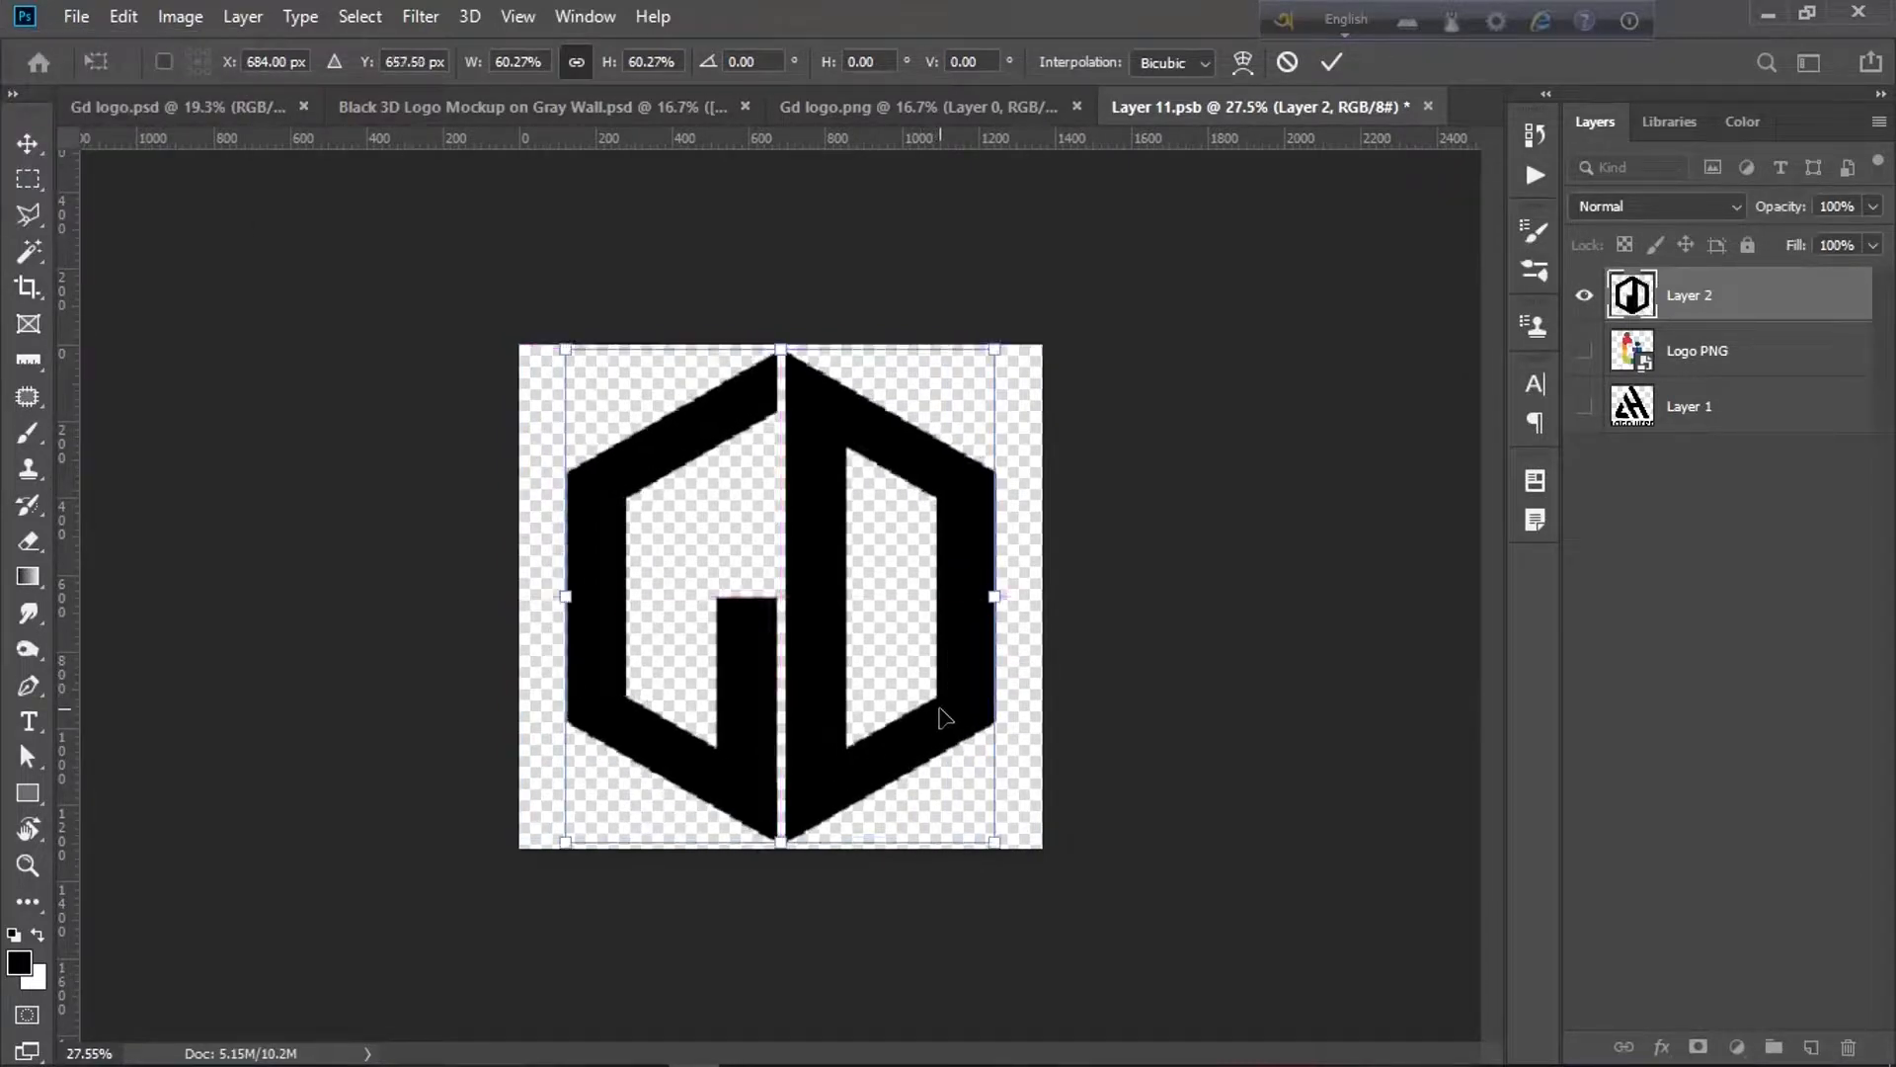
{"action": "key", "text": "w"}
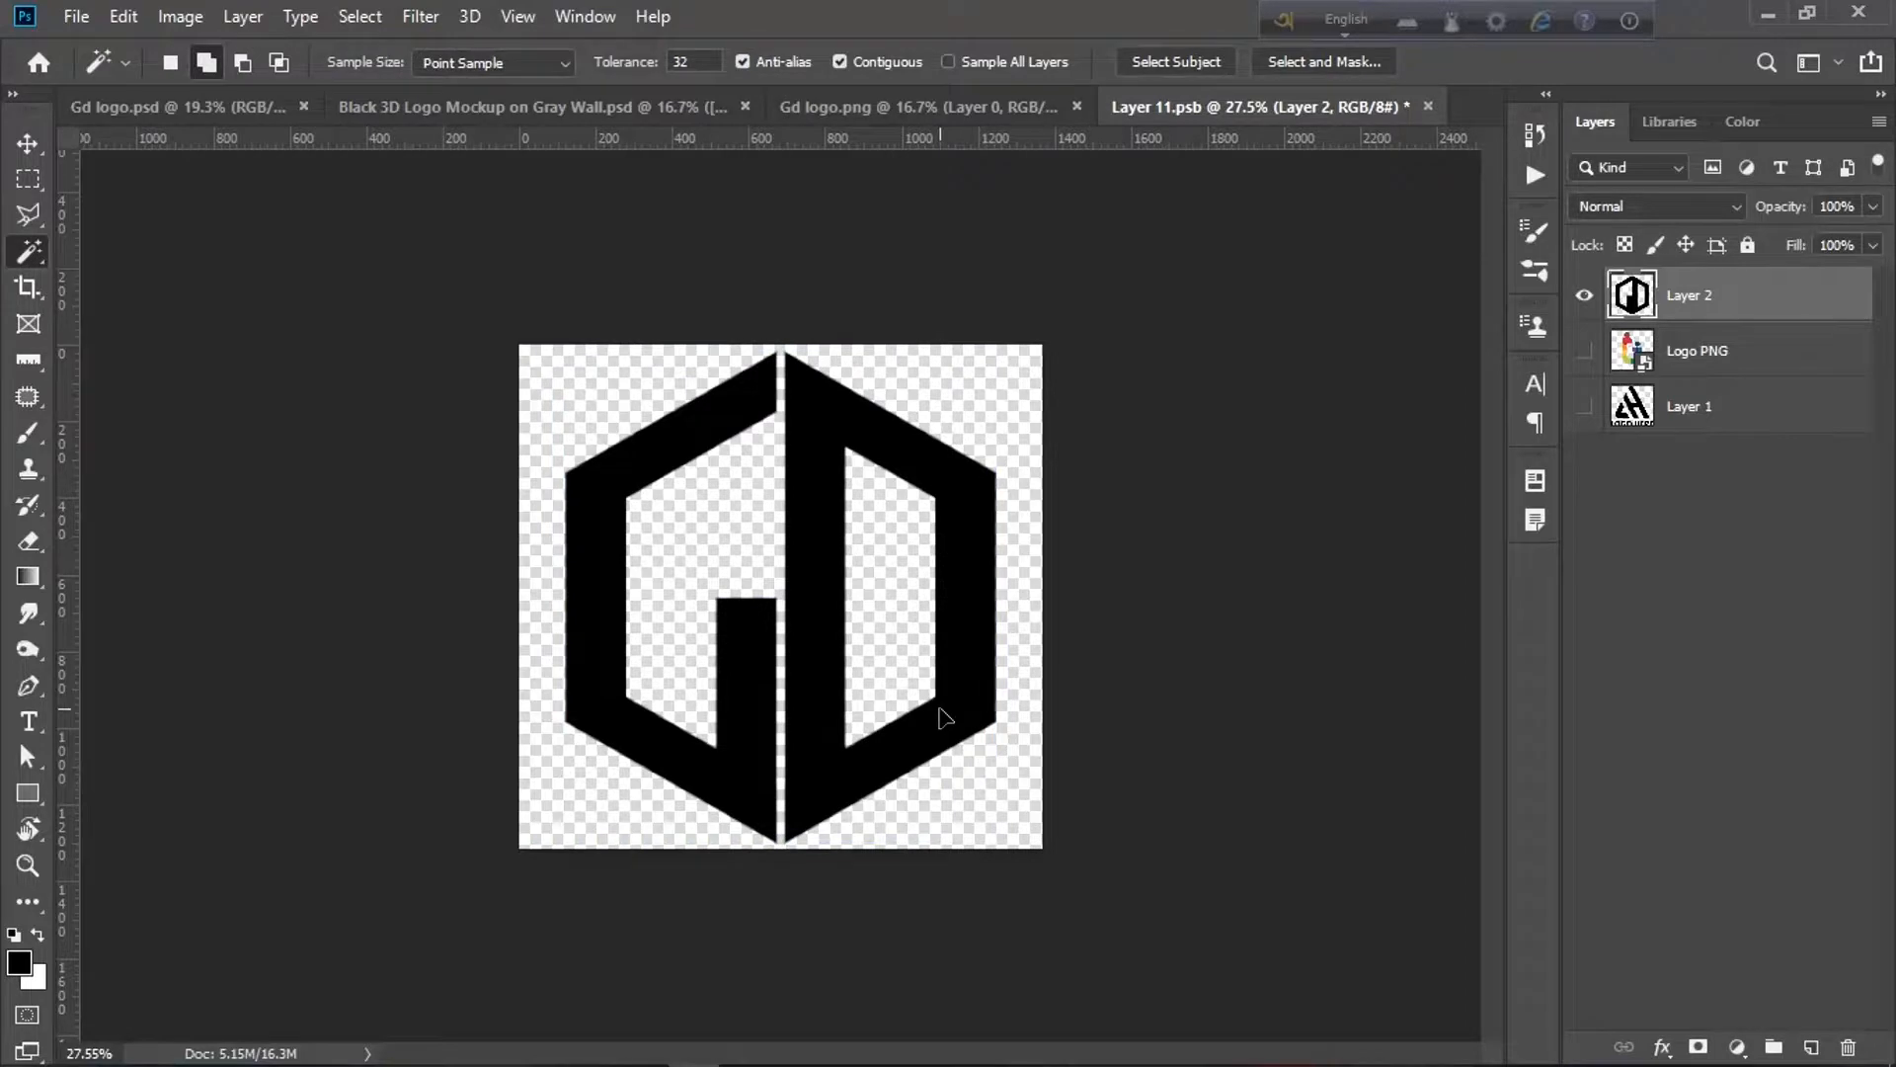
{"action": "key", "text": "ctrl+s"}
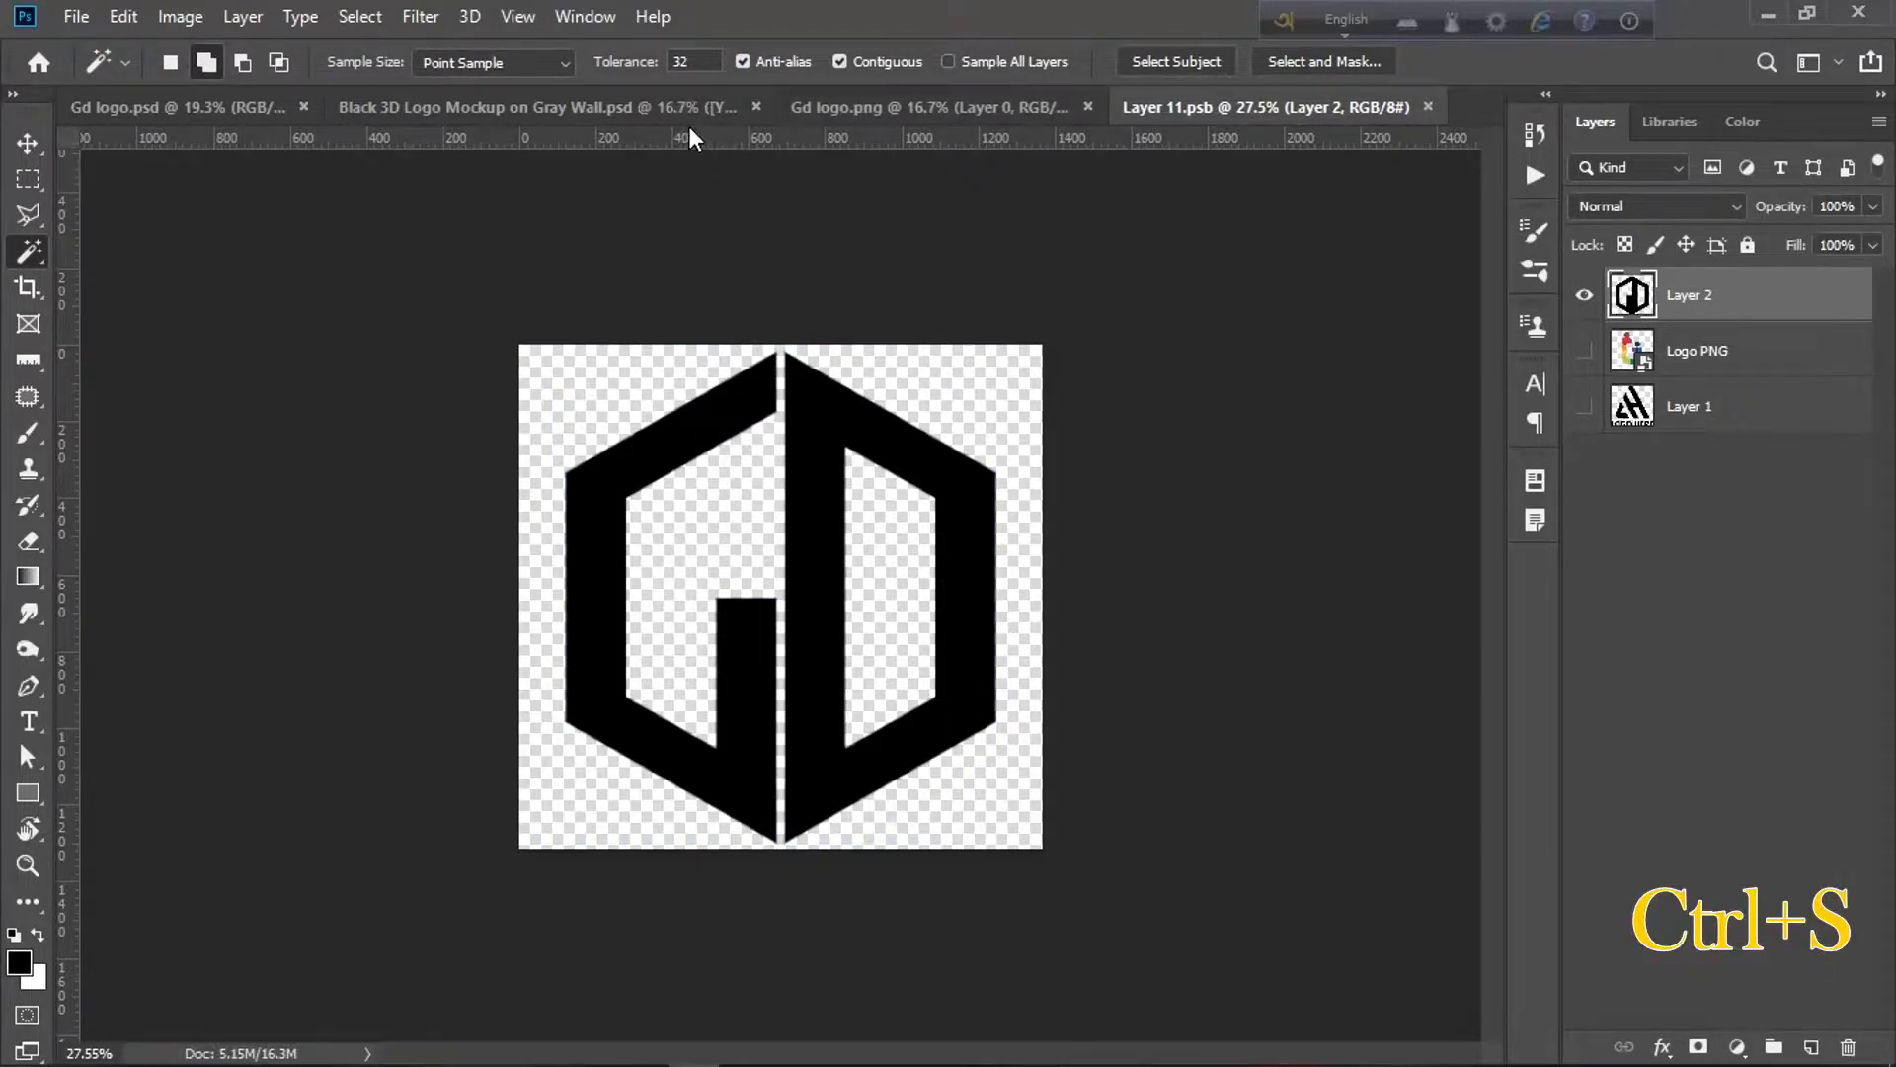
{"action": "left_click", "coordinate": [660, 101]}
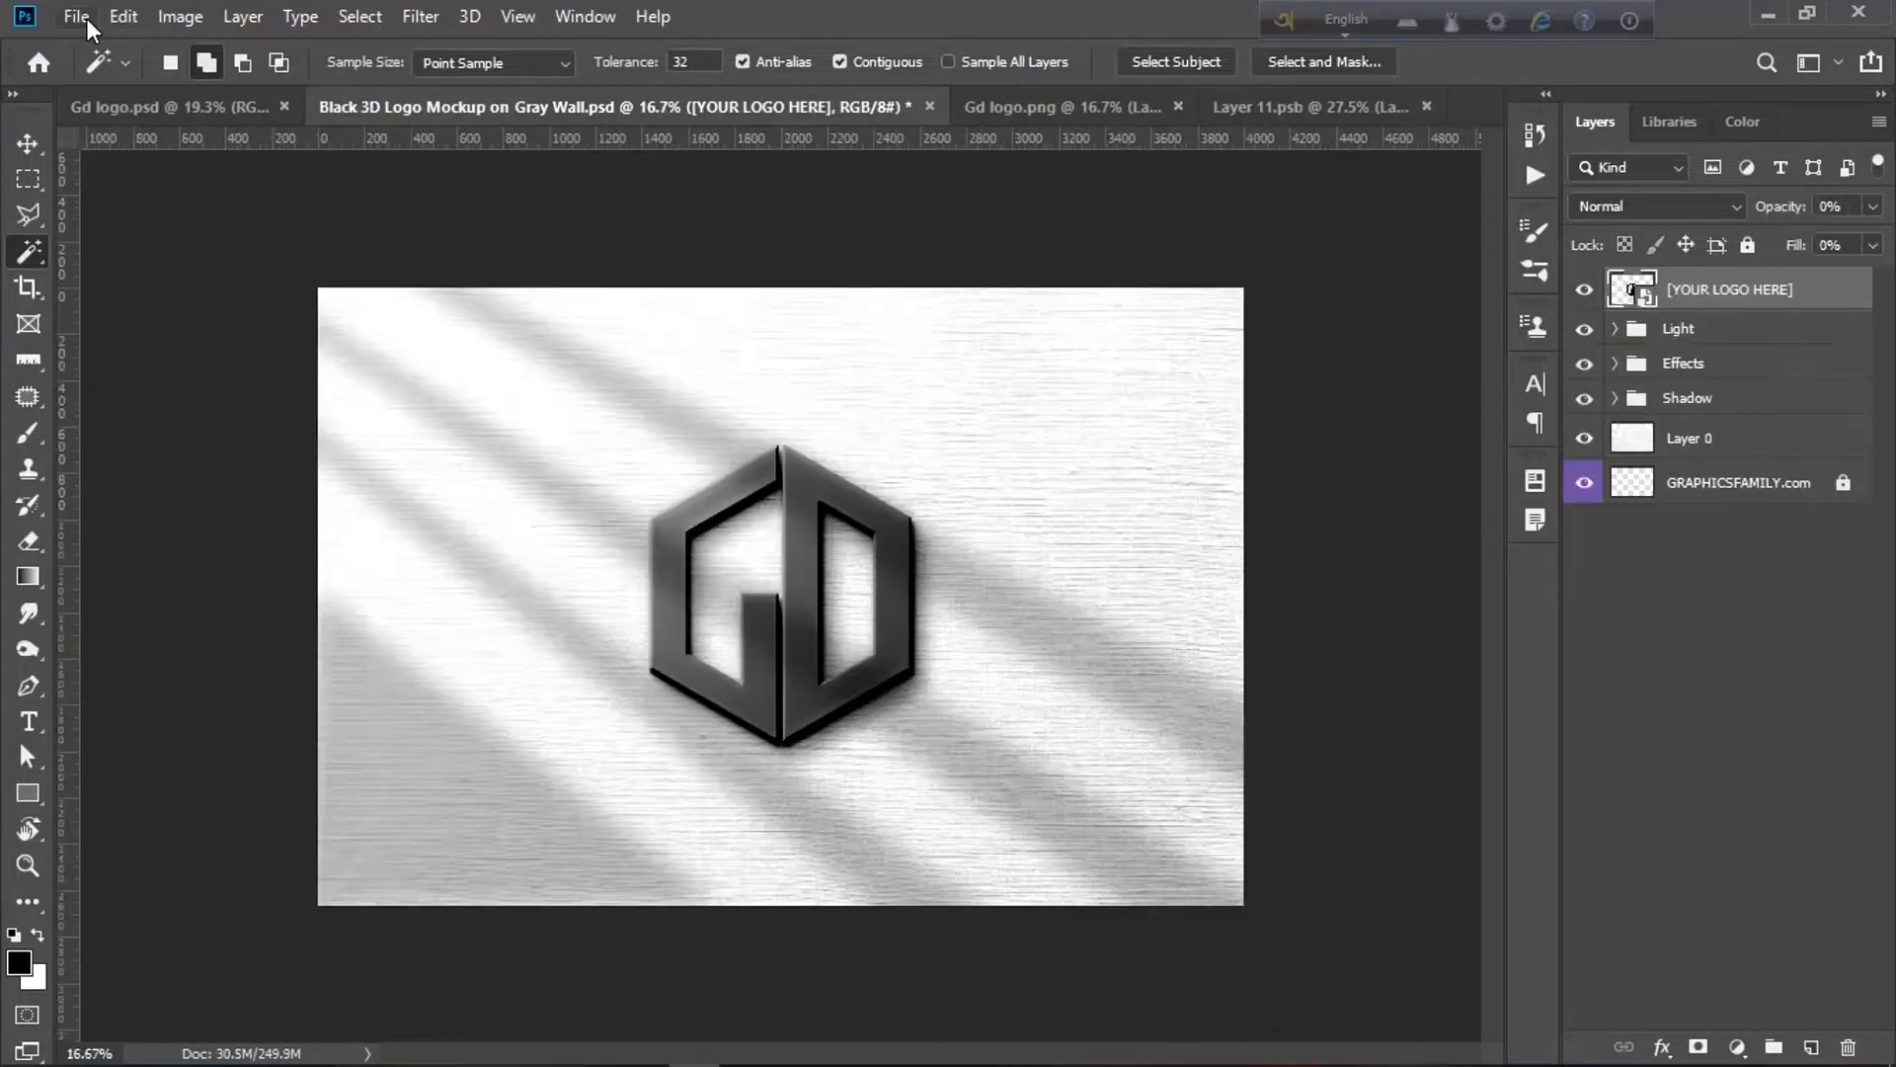
- Save a JPEG copy of the mockup as Black 3D Logo Mockup on Gray Wall in drive E:'s logo folder at quality 12 (Maximum)
{"action": "left_click", "coordinate": [86, 17]}
{"action": "left_click", "coordinate": [123, 315]}
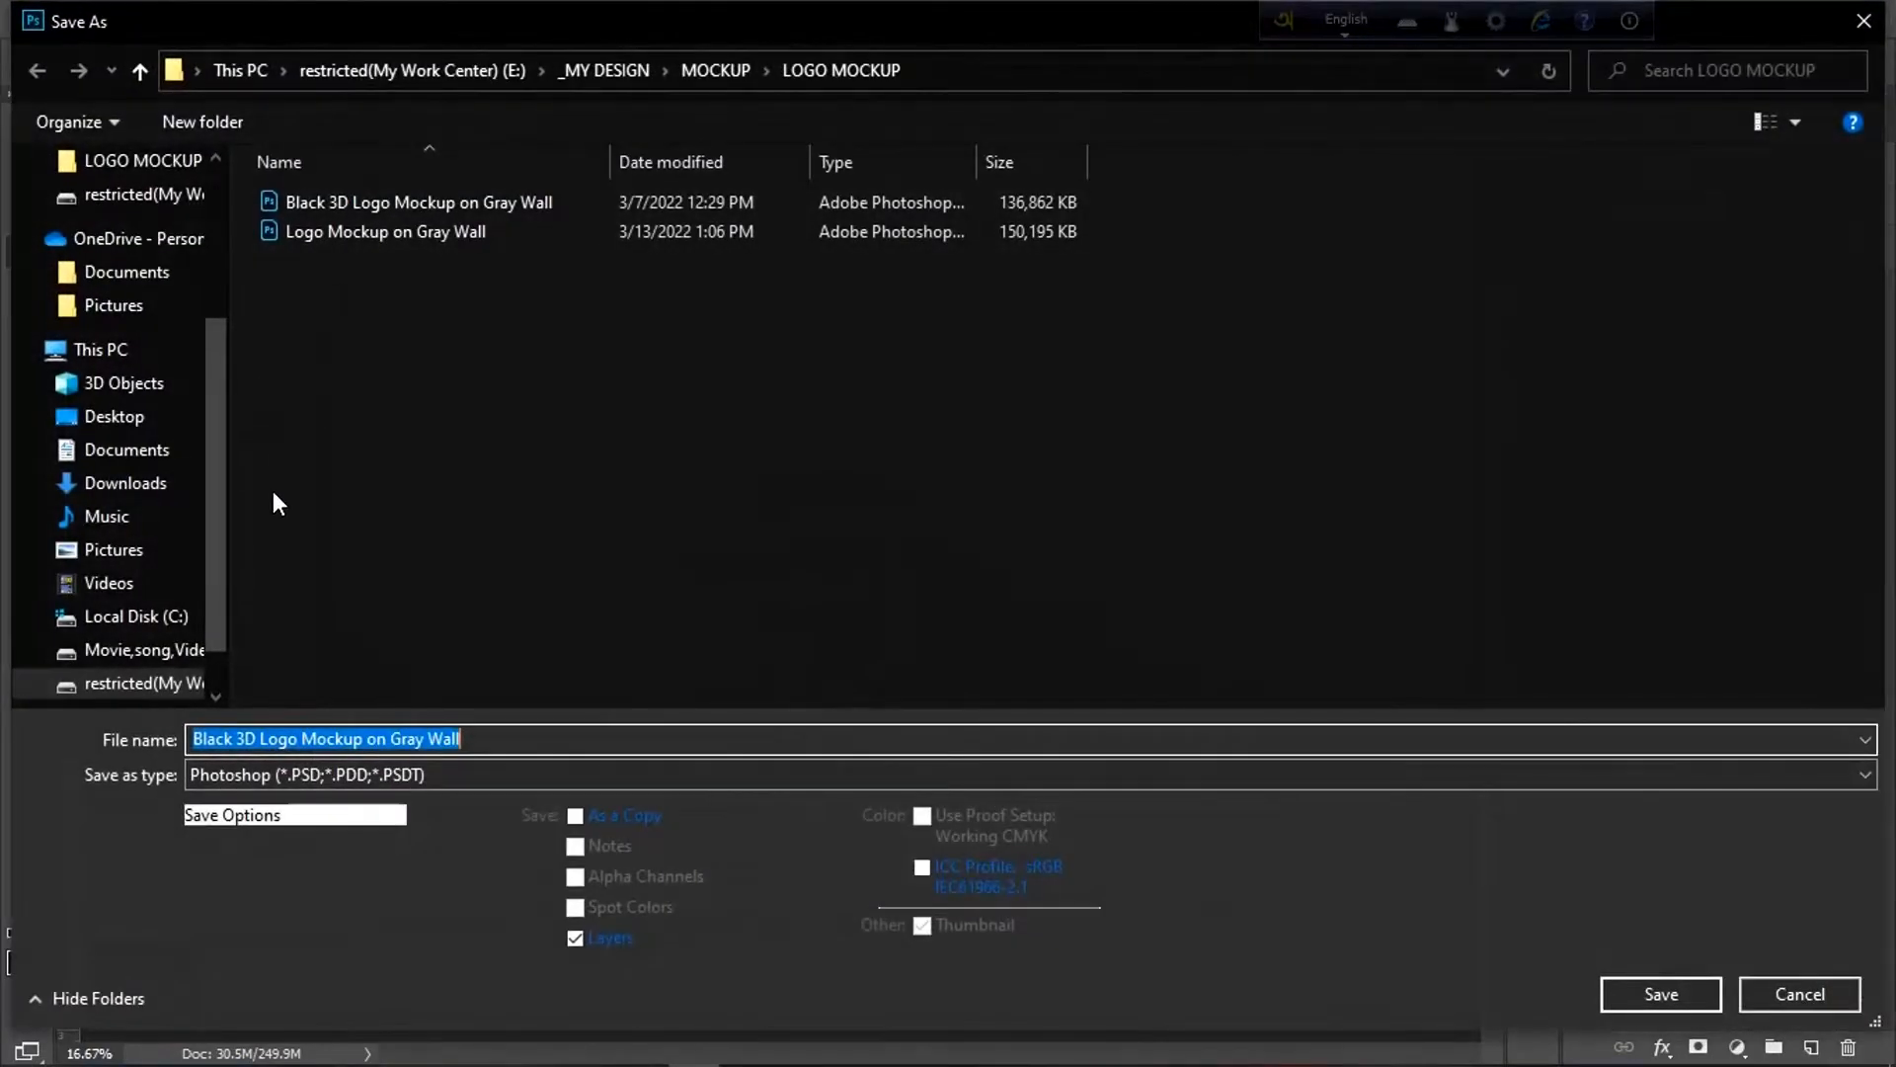
{"action": "left_click", "coordinate": [178, 682]}
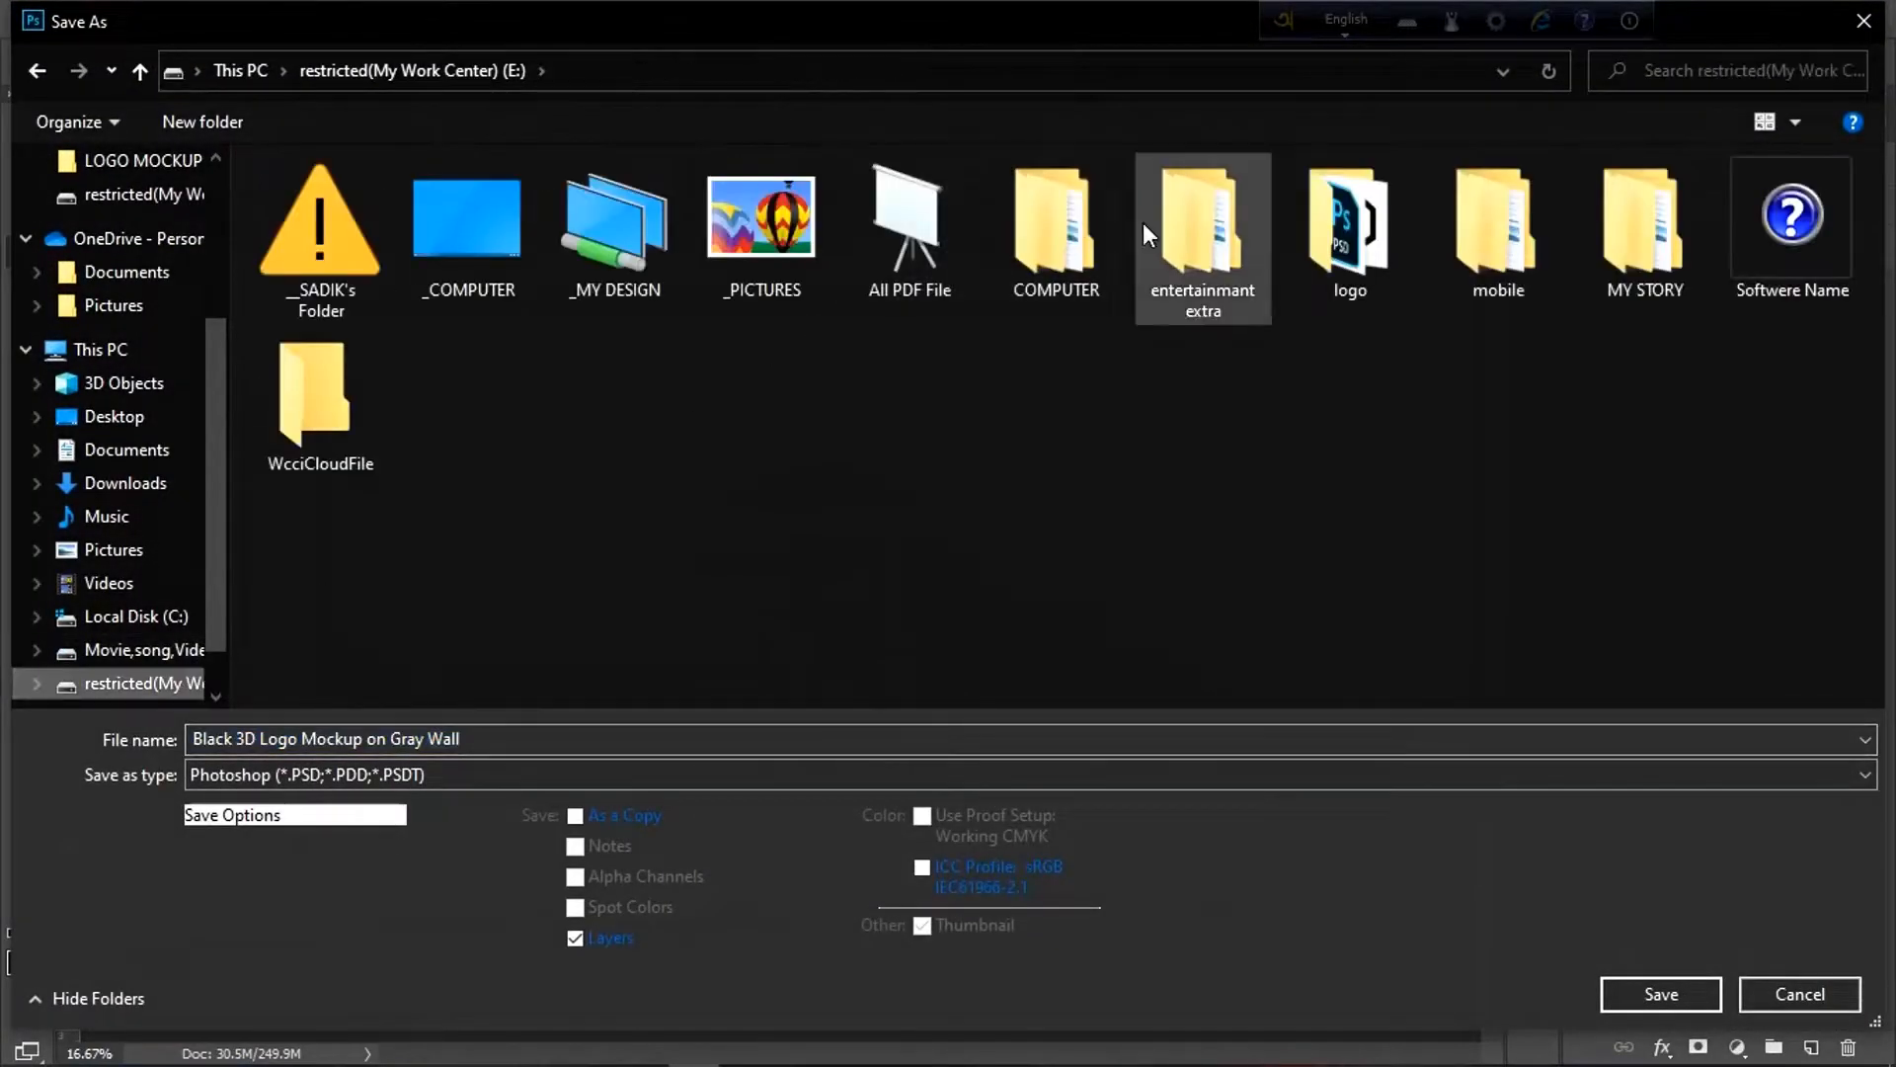
{"action": "double_click", "coordinate": [1408, 263]}
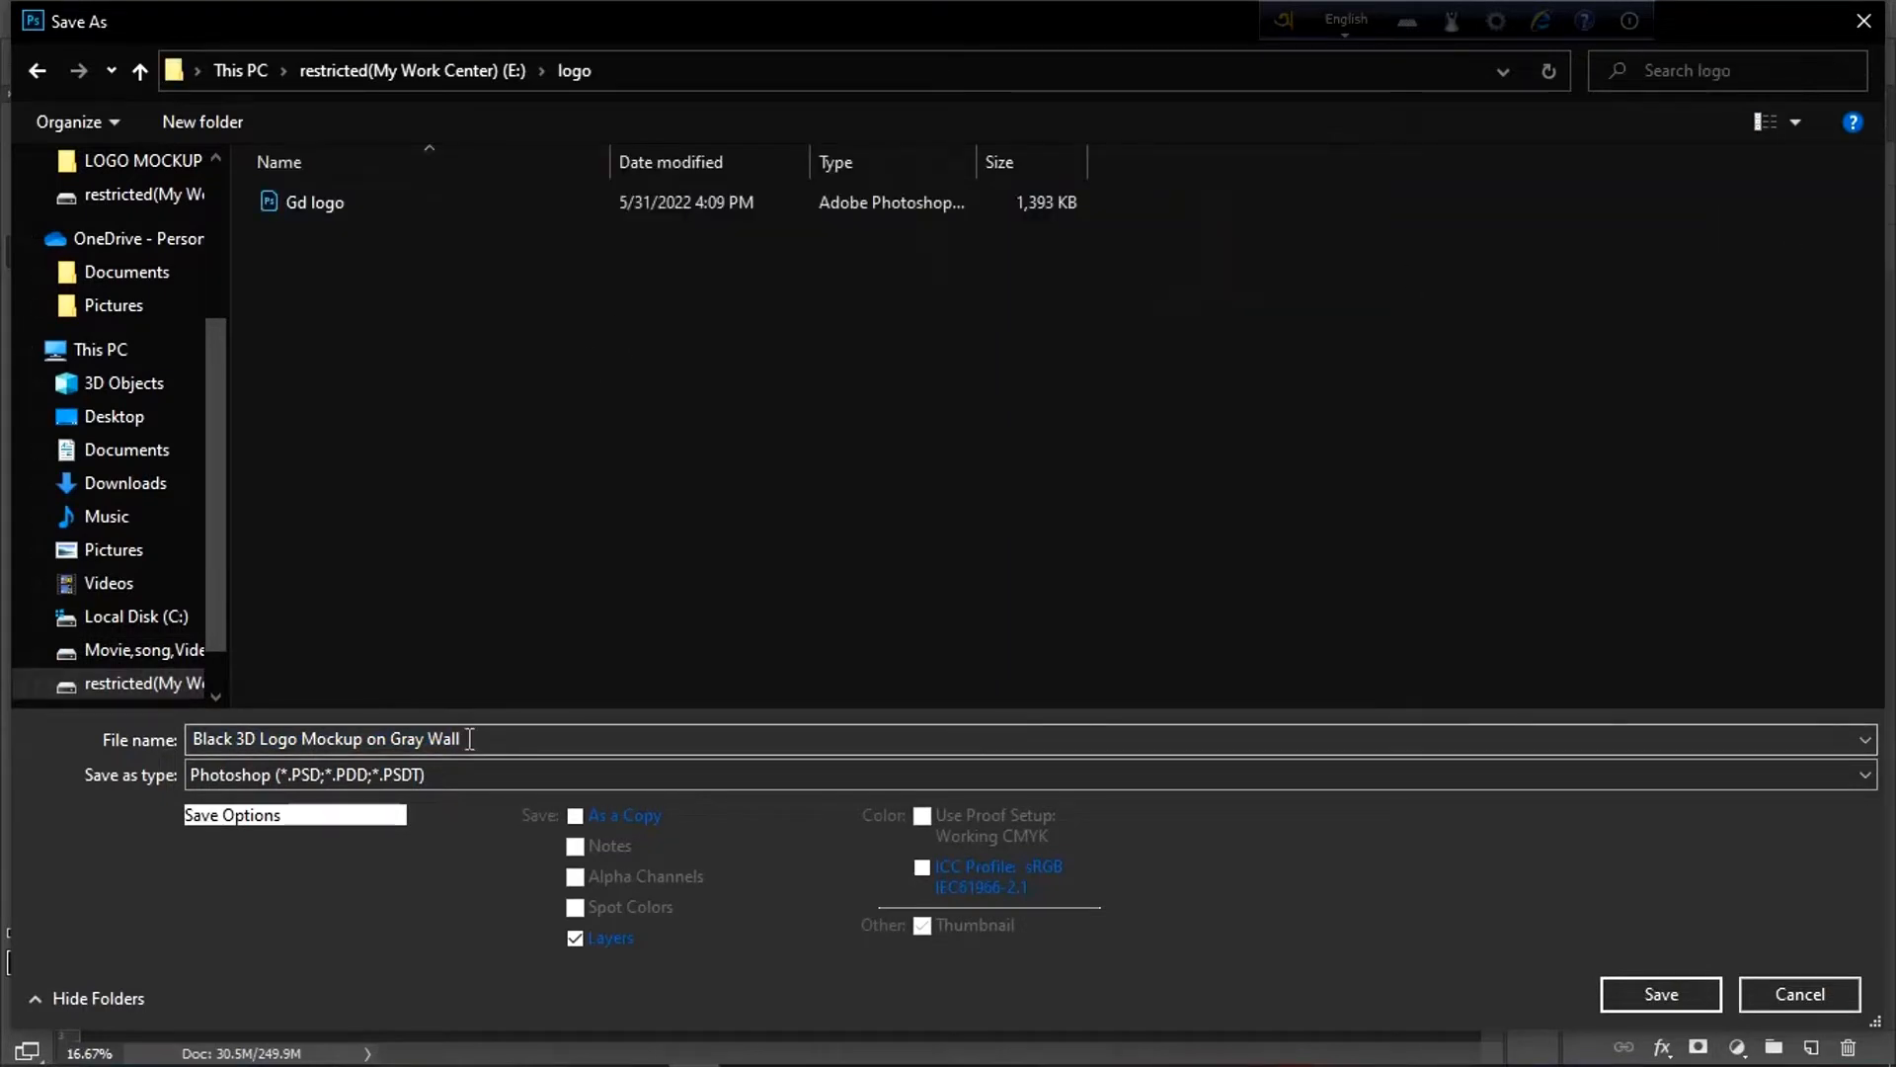
{"action": "left_click", "coordinate": [442, 772]}
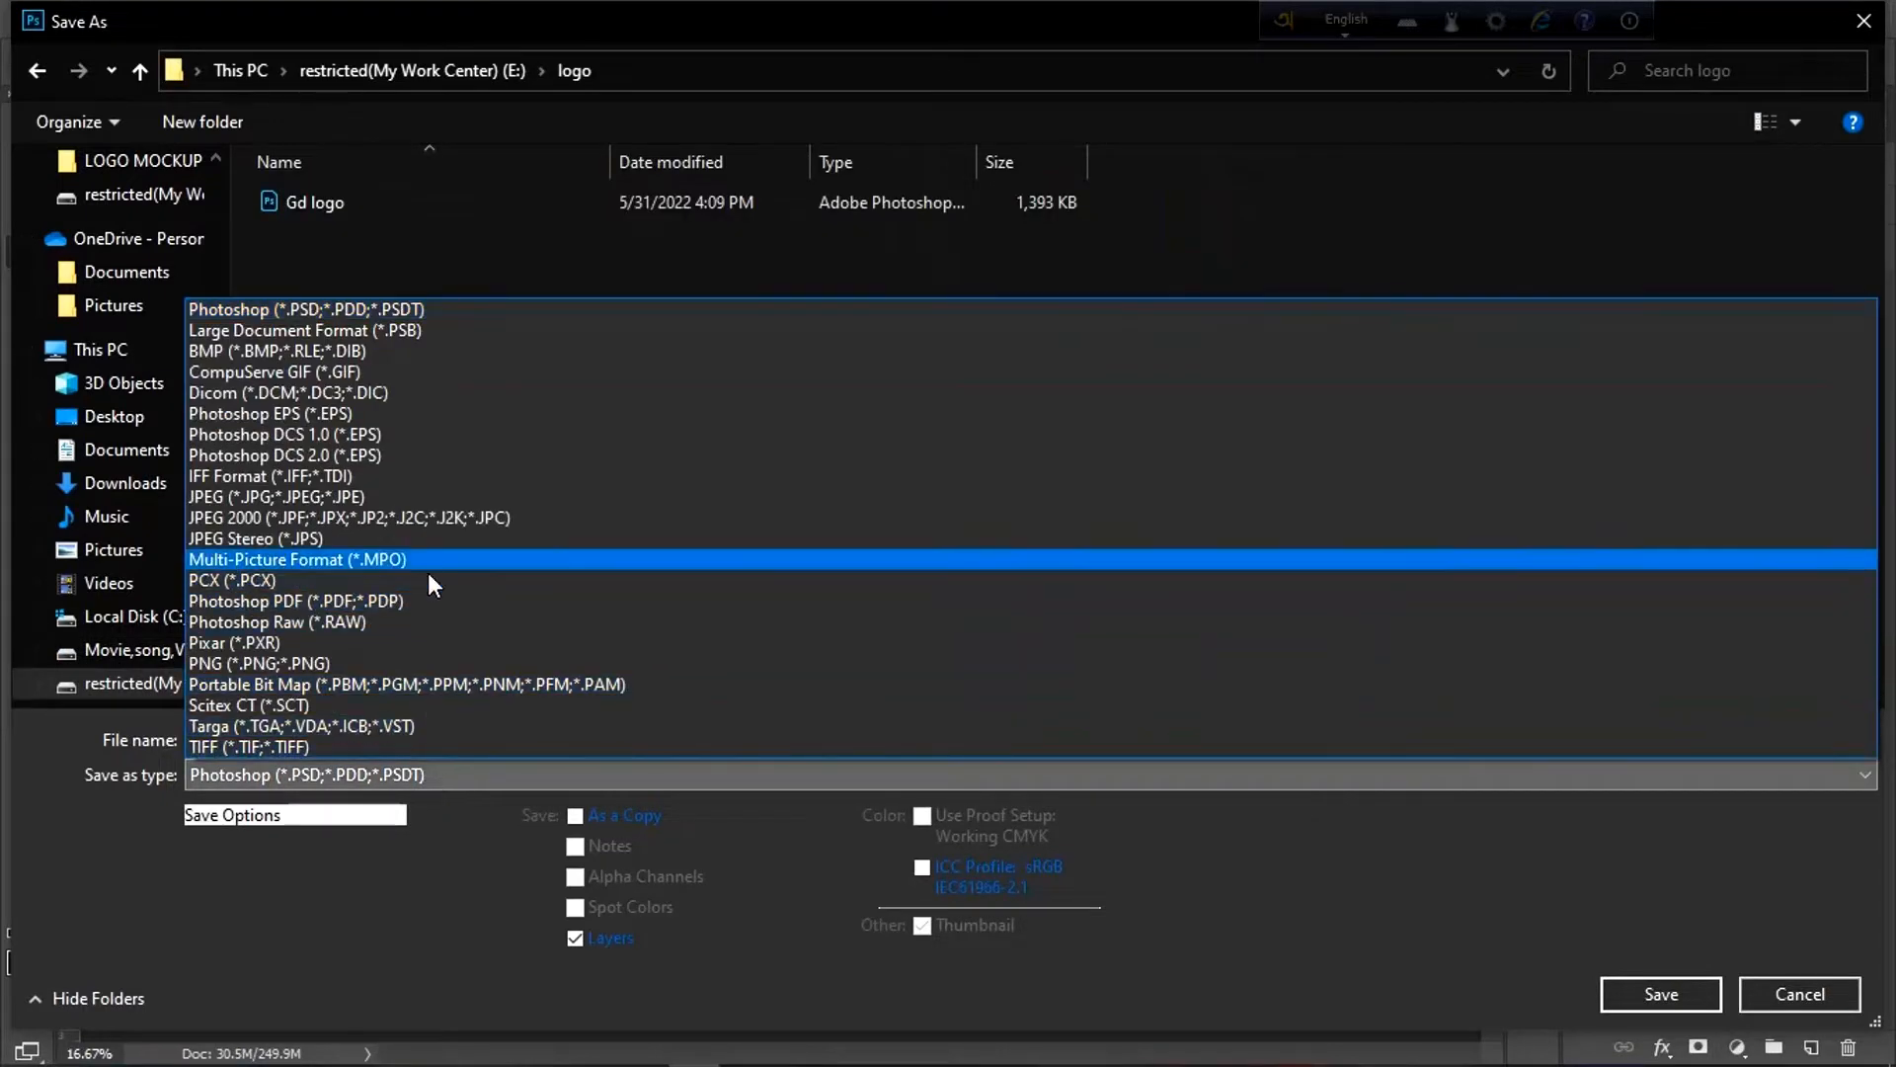
{"action": "left_click", "coordinate": [431, 506]}
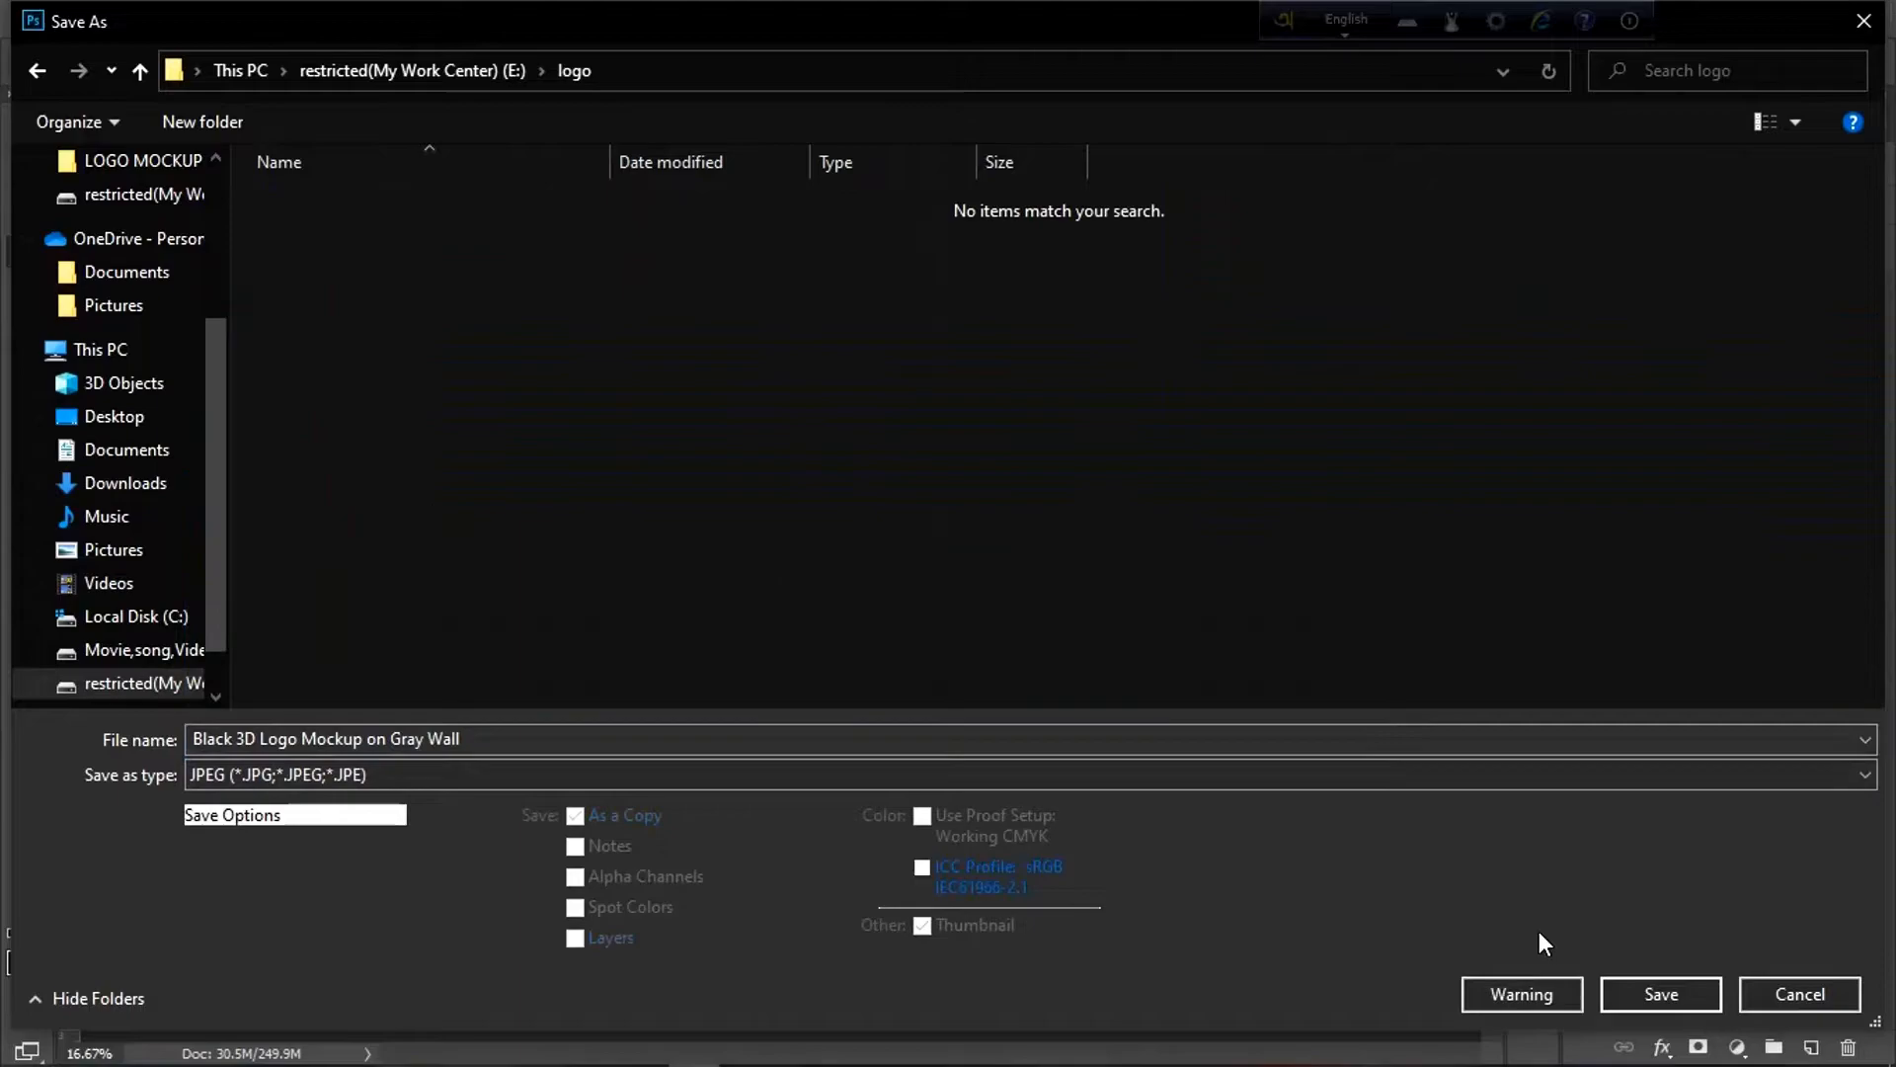
{"action": "left_click", "coordinate": [1625, 986]}
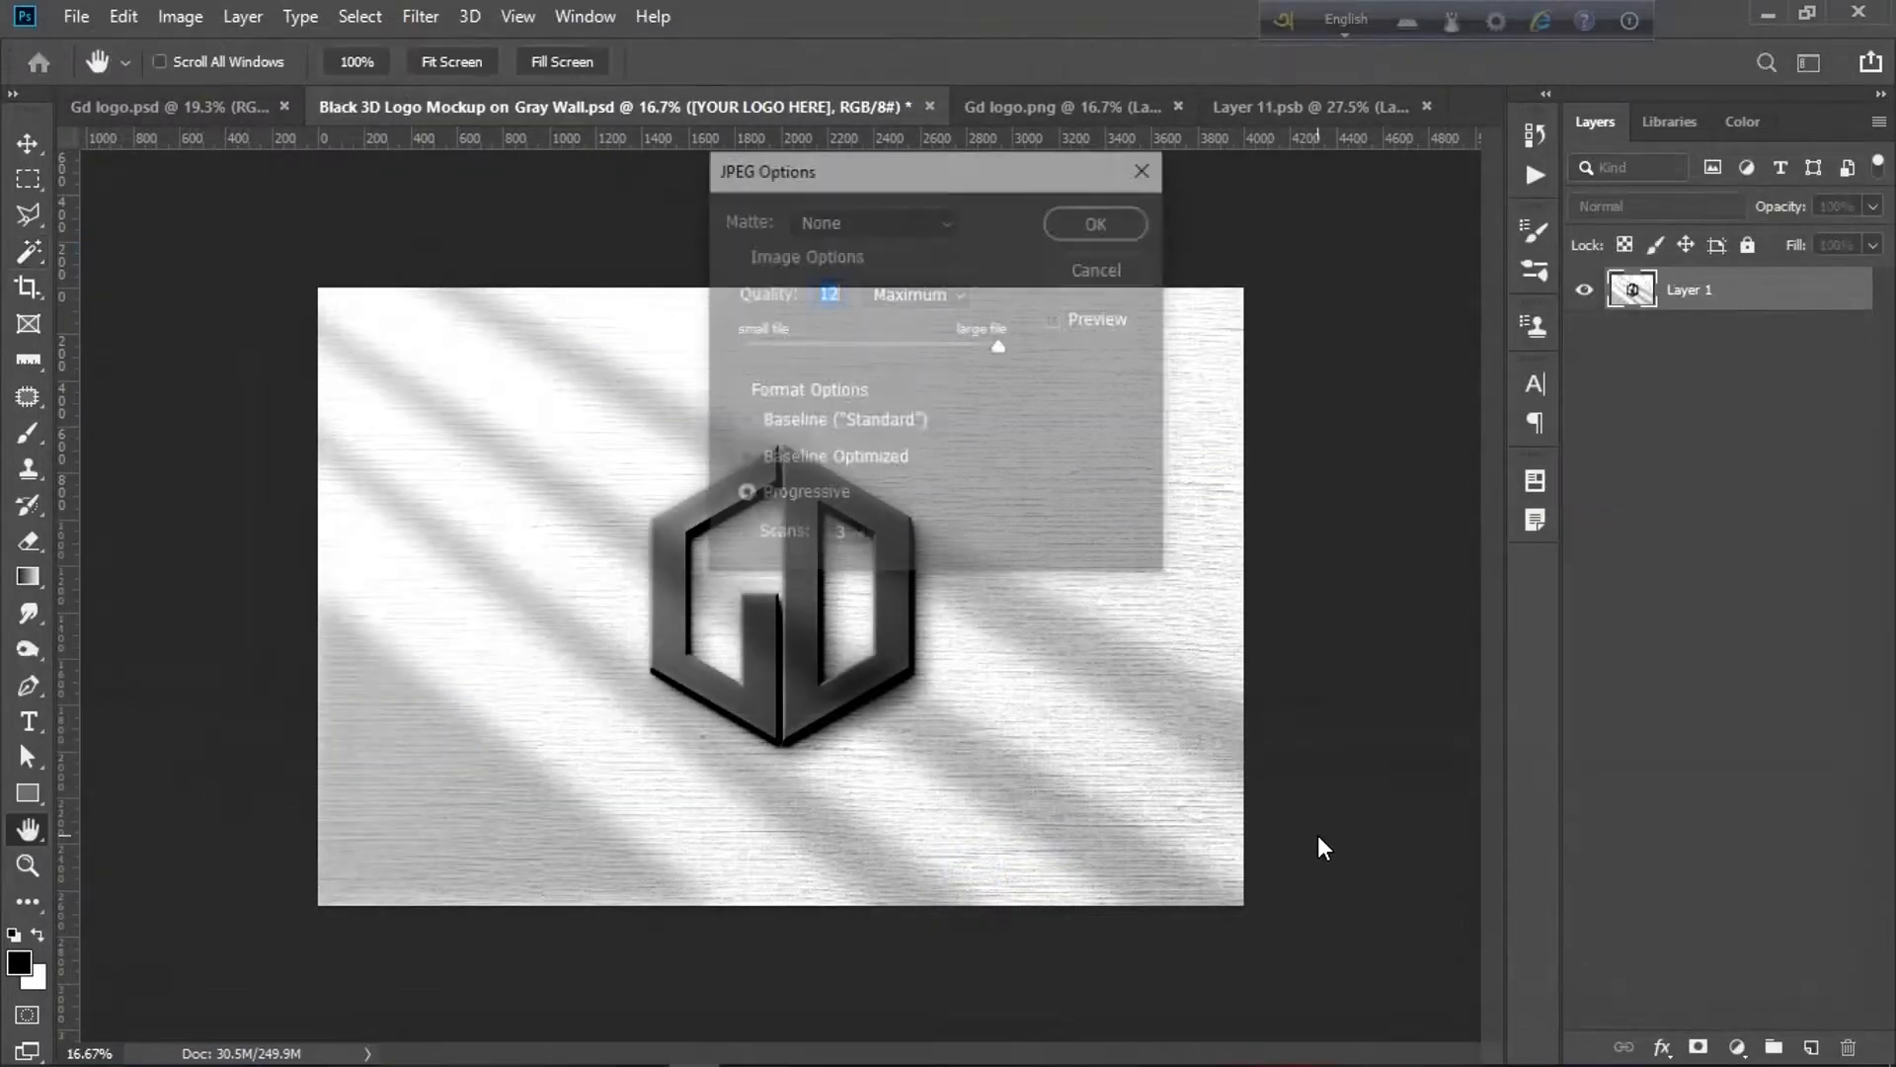
{"action": "left_click", "coordinate": [1098, 223]}
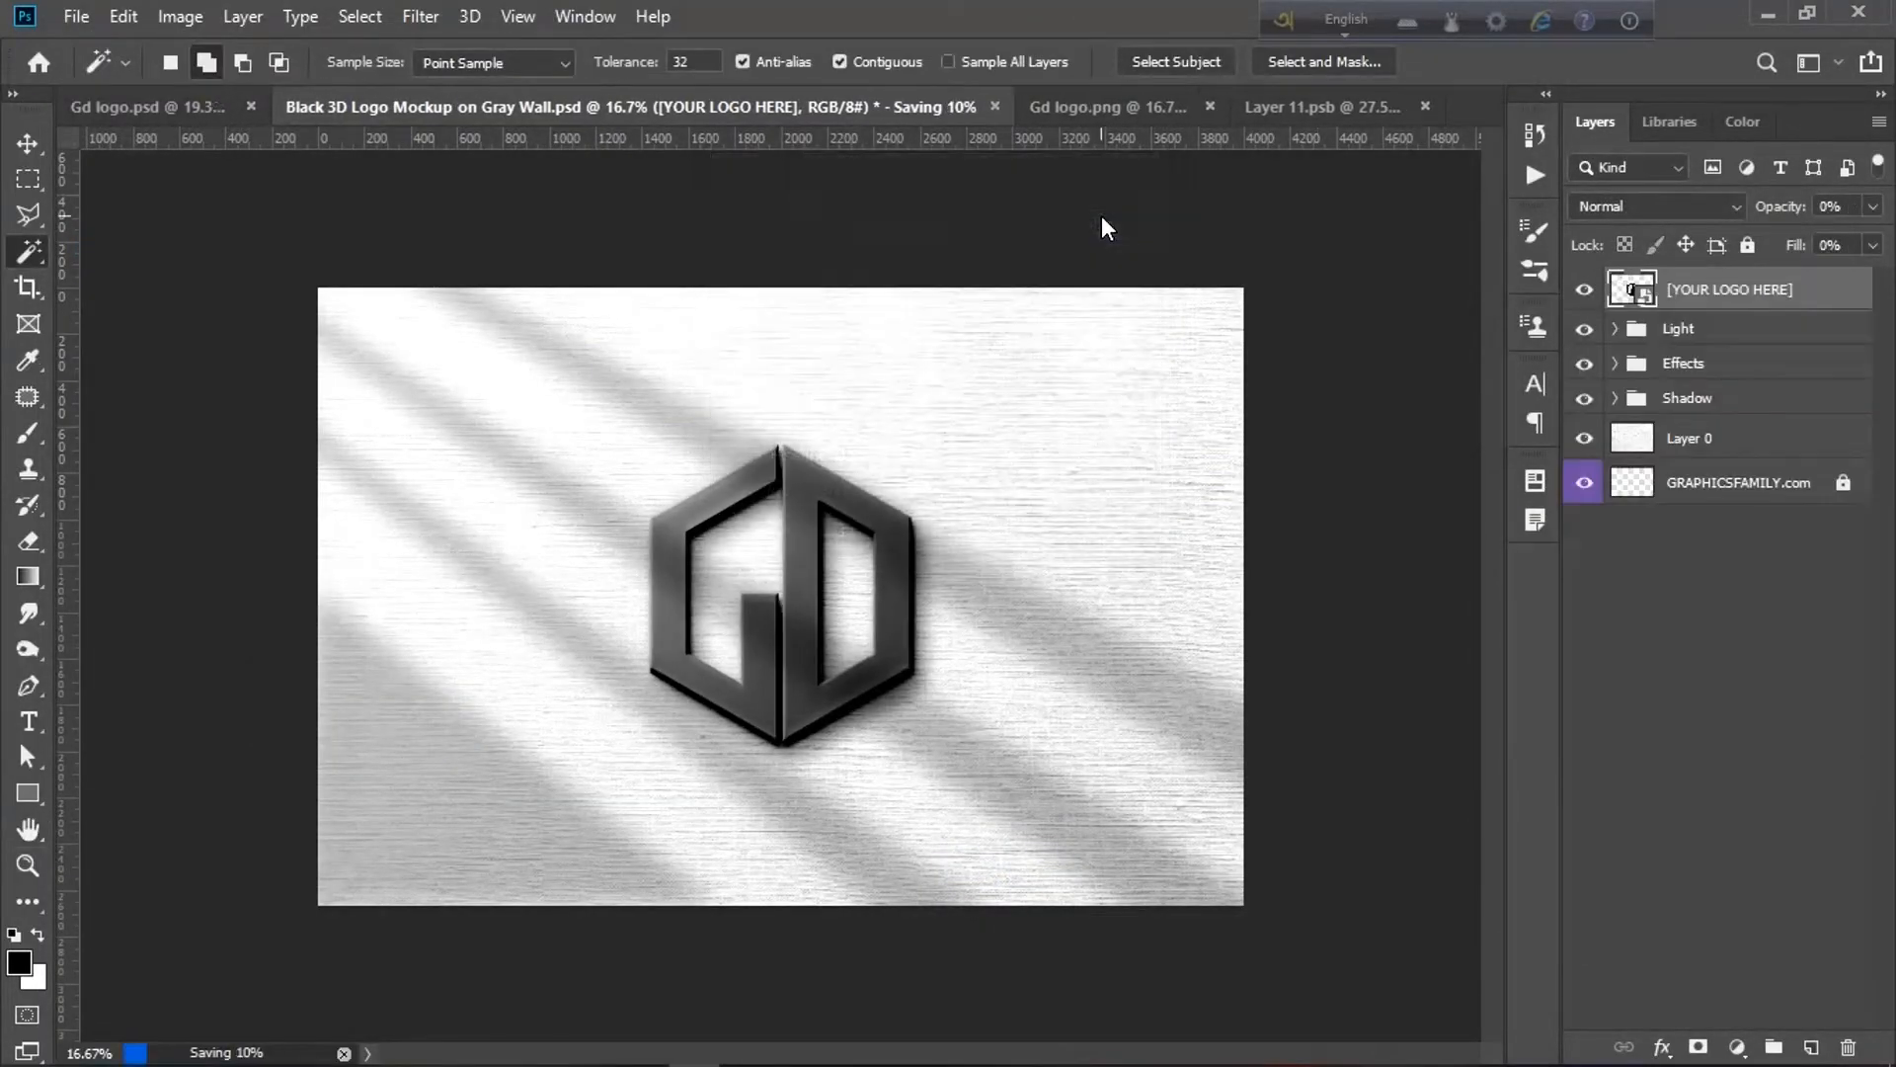